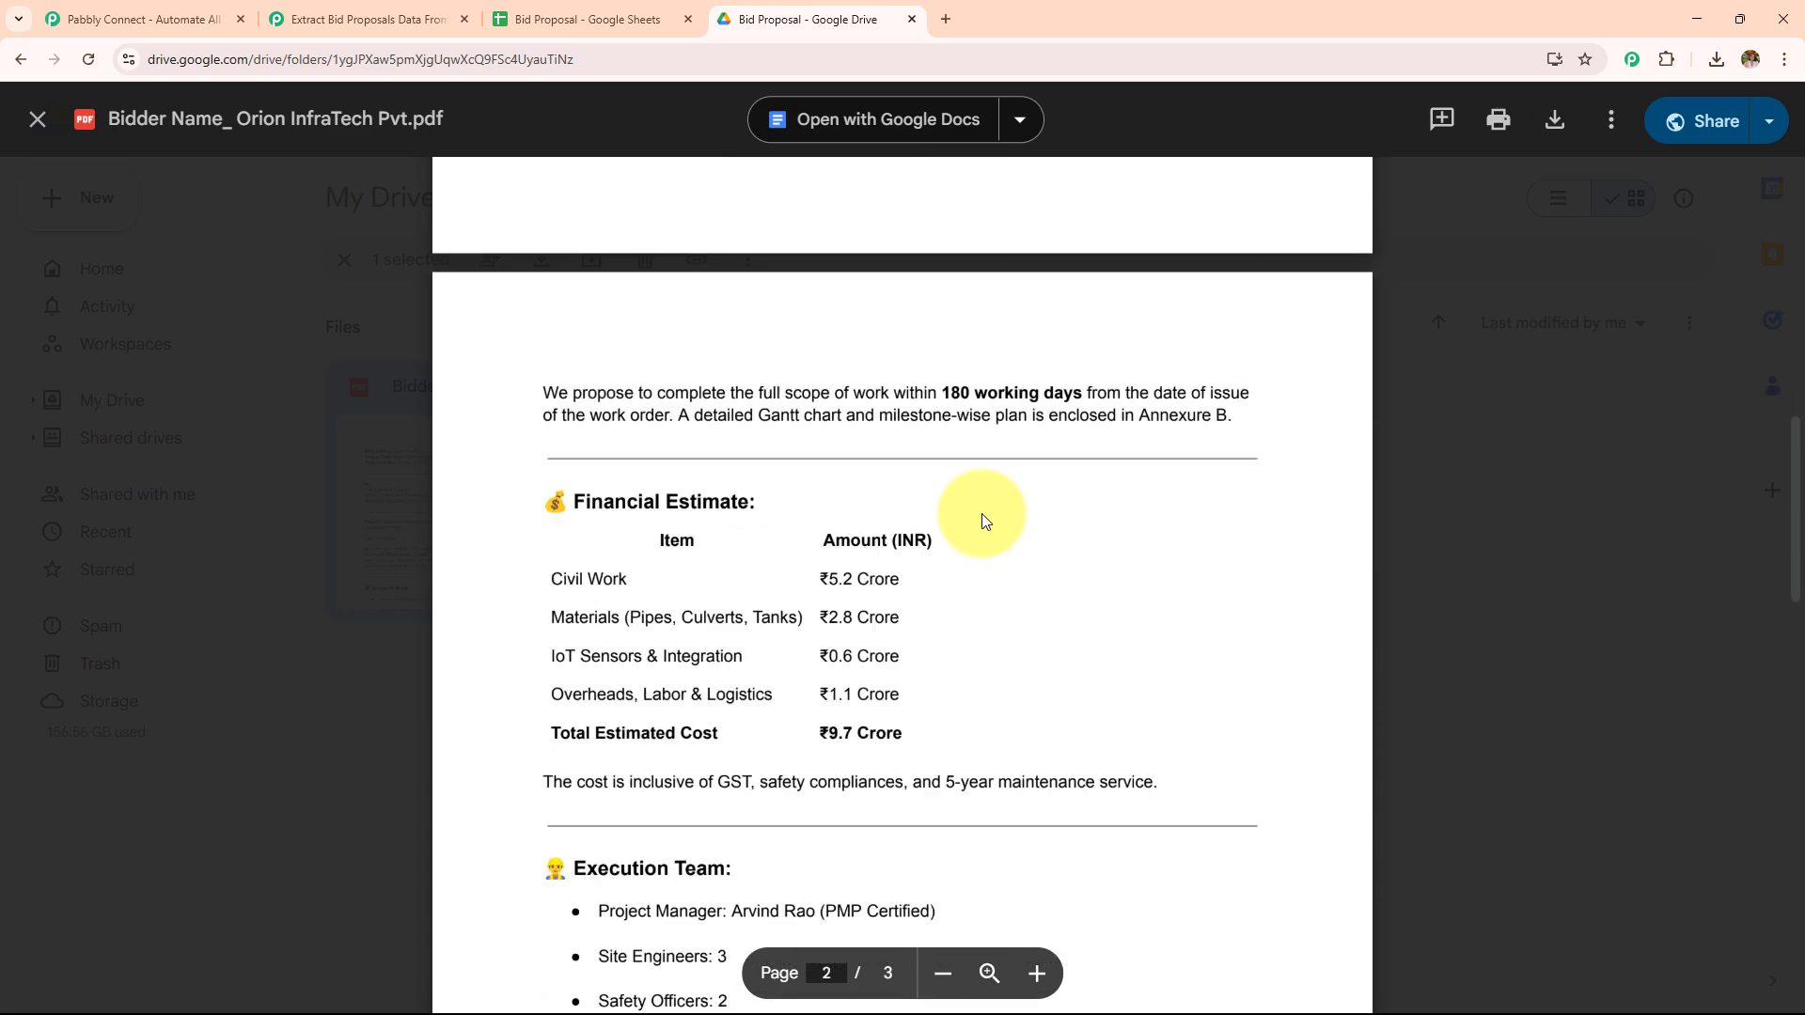
# Step: Compare the bidder name and project title in the Orion InfraTech PDF on Google Drive with row 2 of the Bid Proposal Google Sheet
pyautogui.click(635, 16)
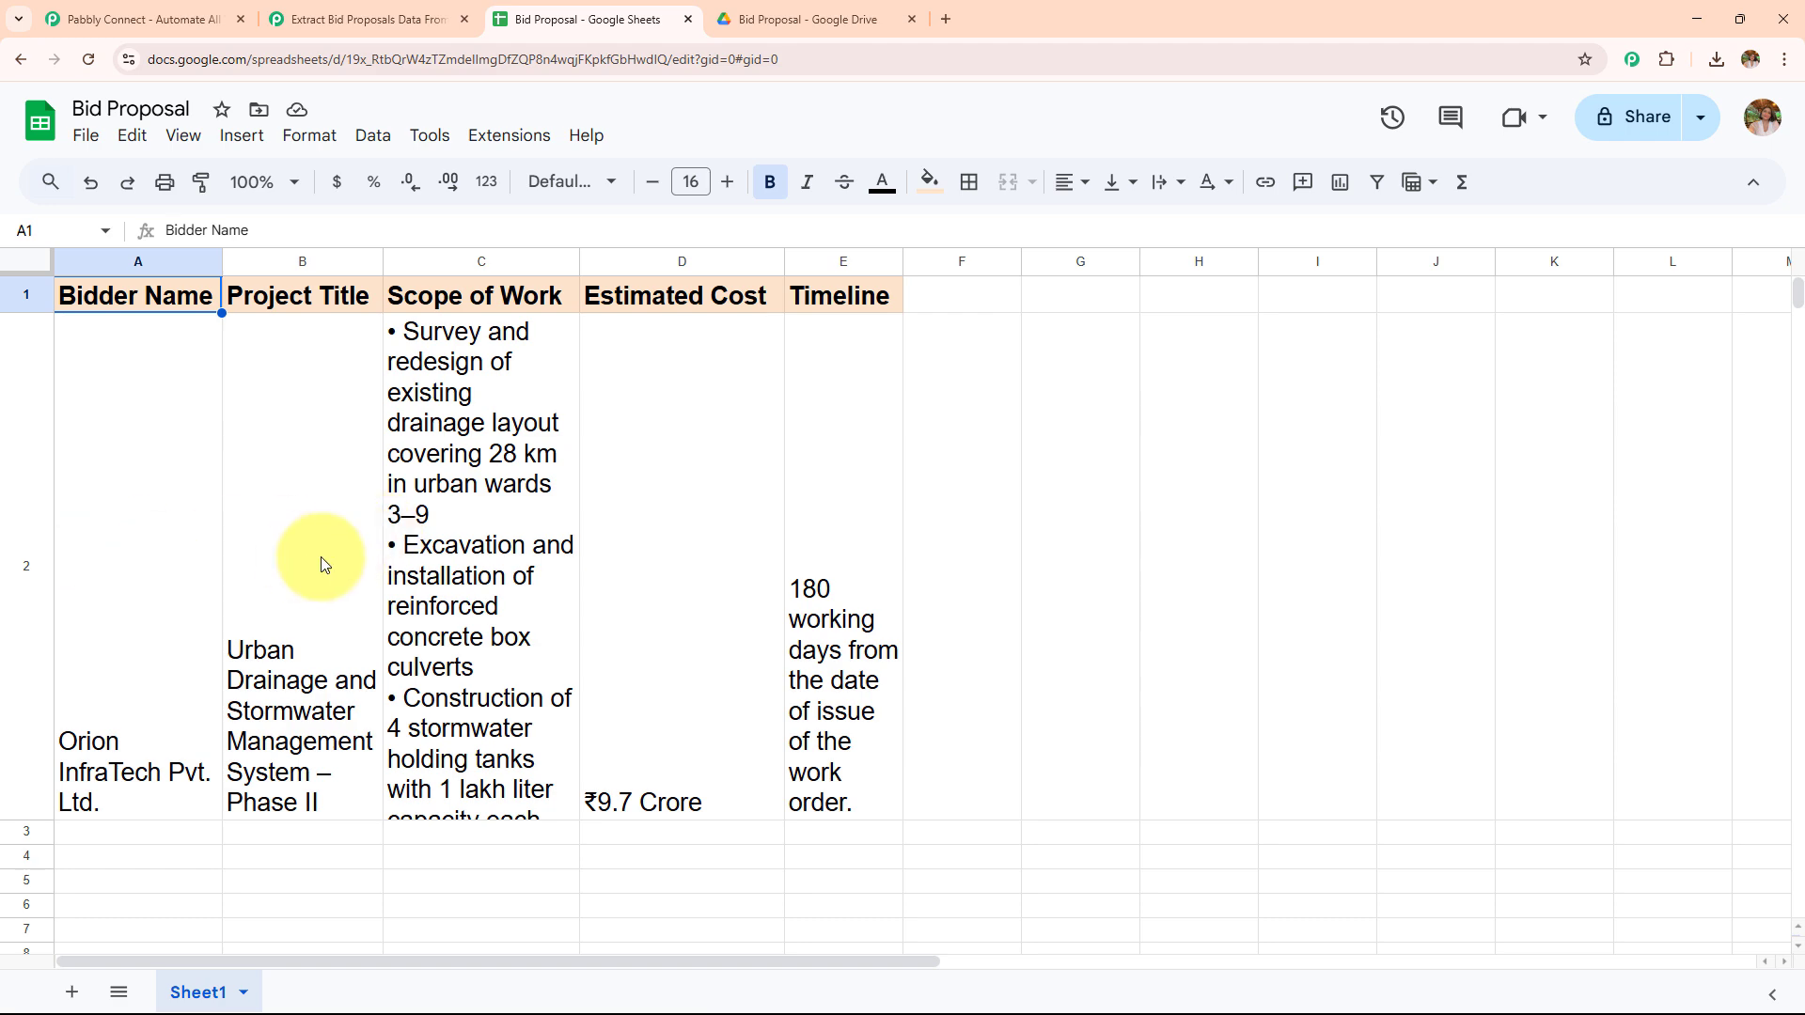
pyautogui.click(791, 13)
pyautogui.scroll(5, 789, 527)
pyautogui.scroll(20, 799, 537)
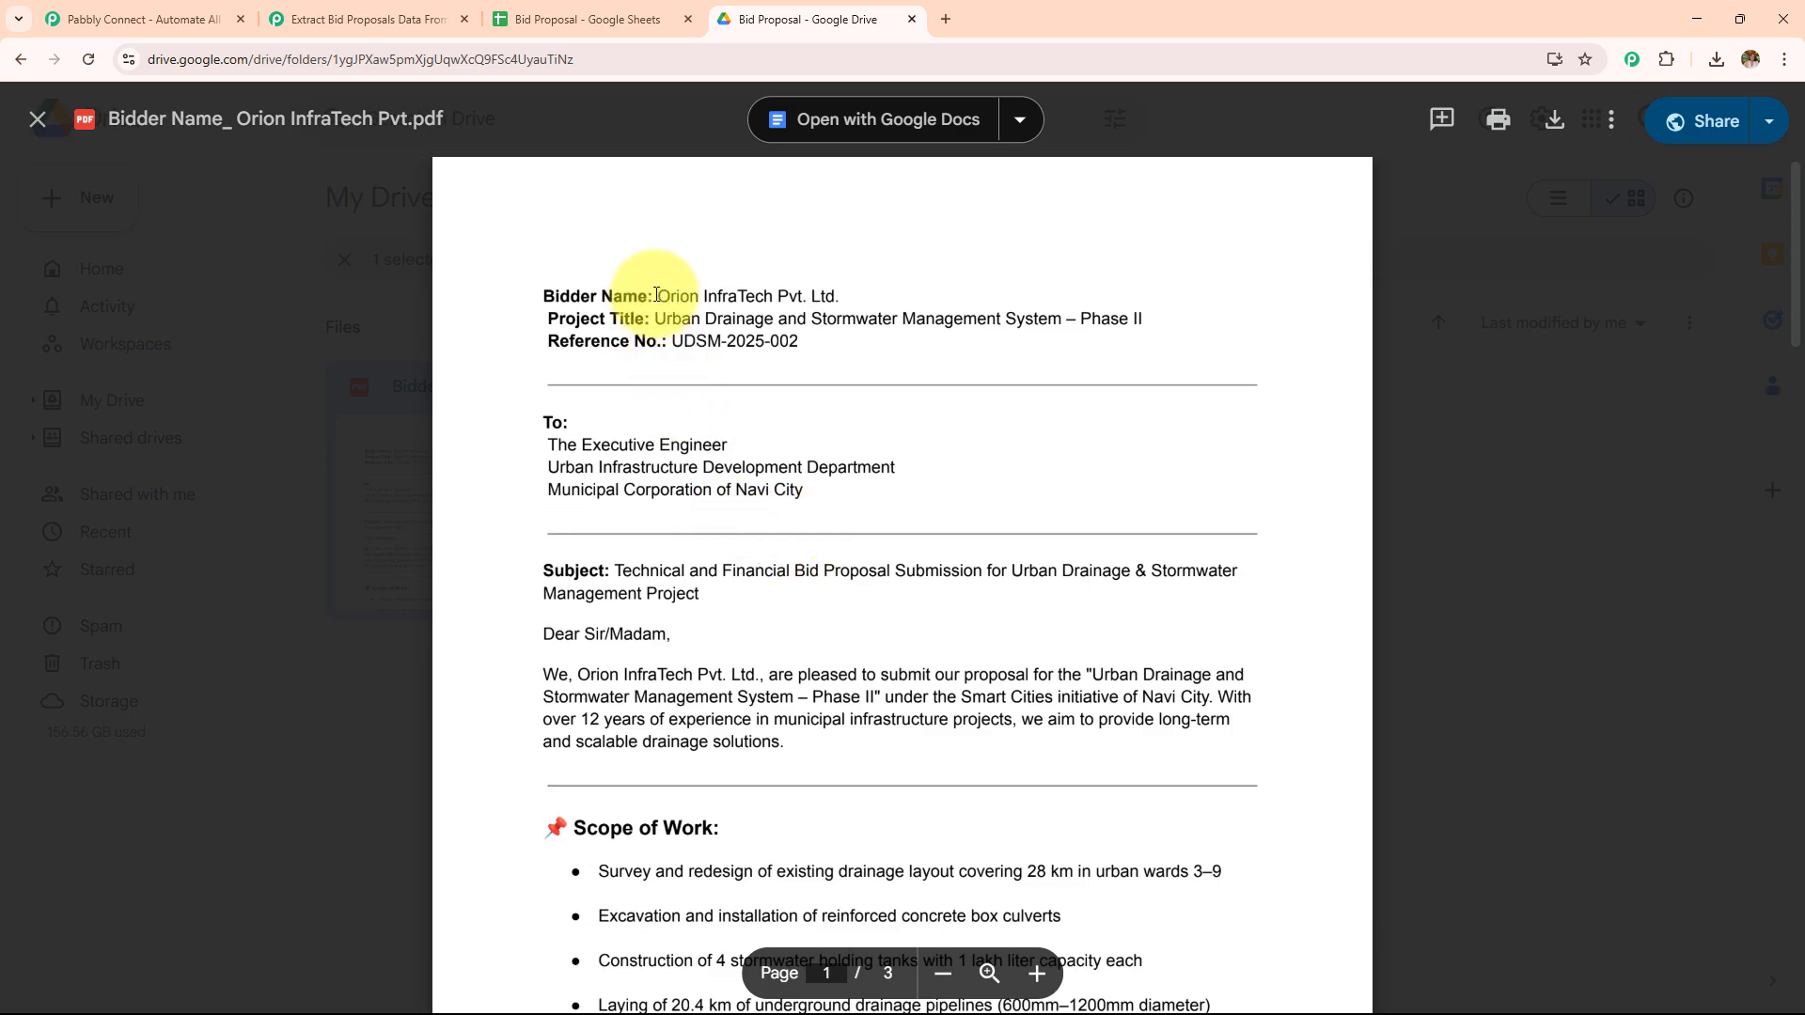
pyautogui.moveTo(601, 296); pyautogui.dragTo(918, 282)
pyautogui.click(616, 13)
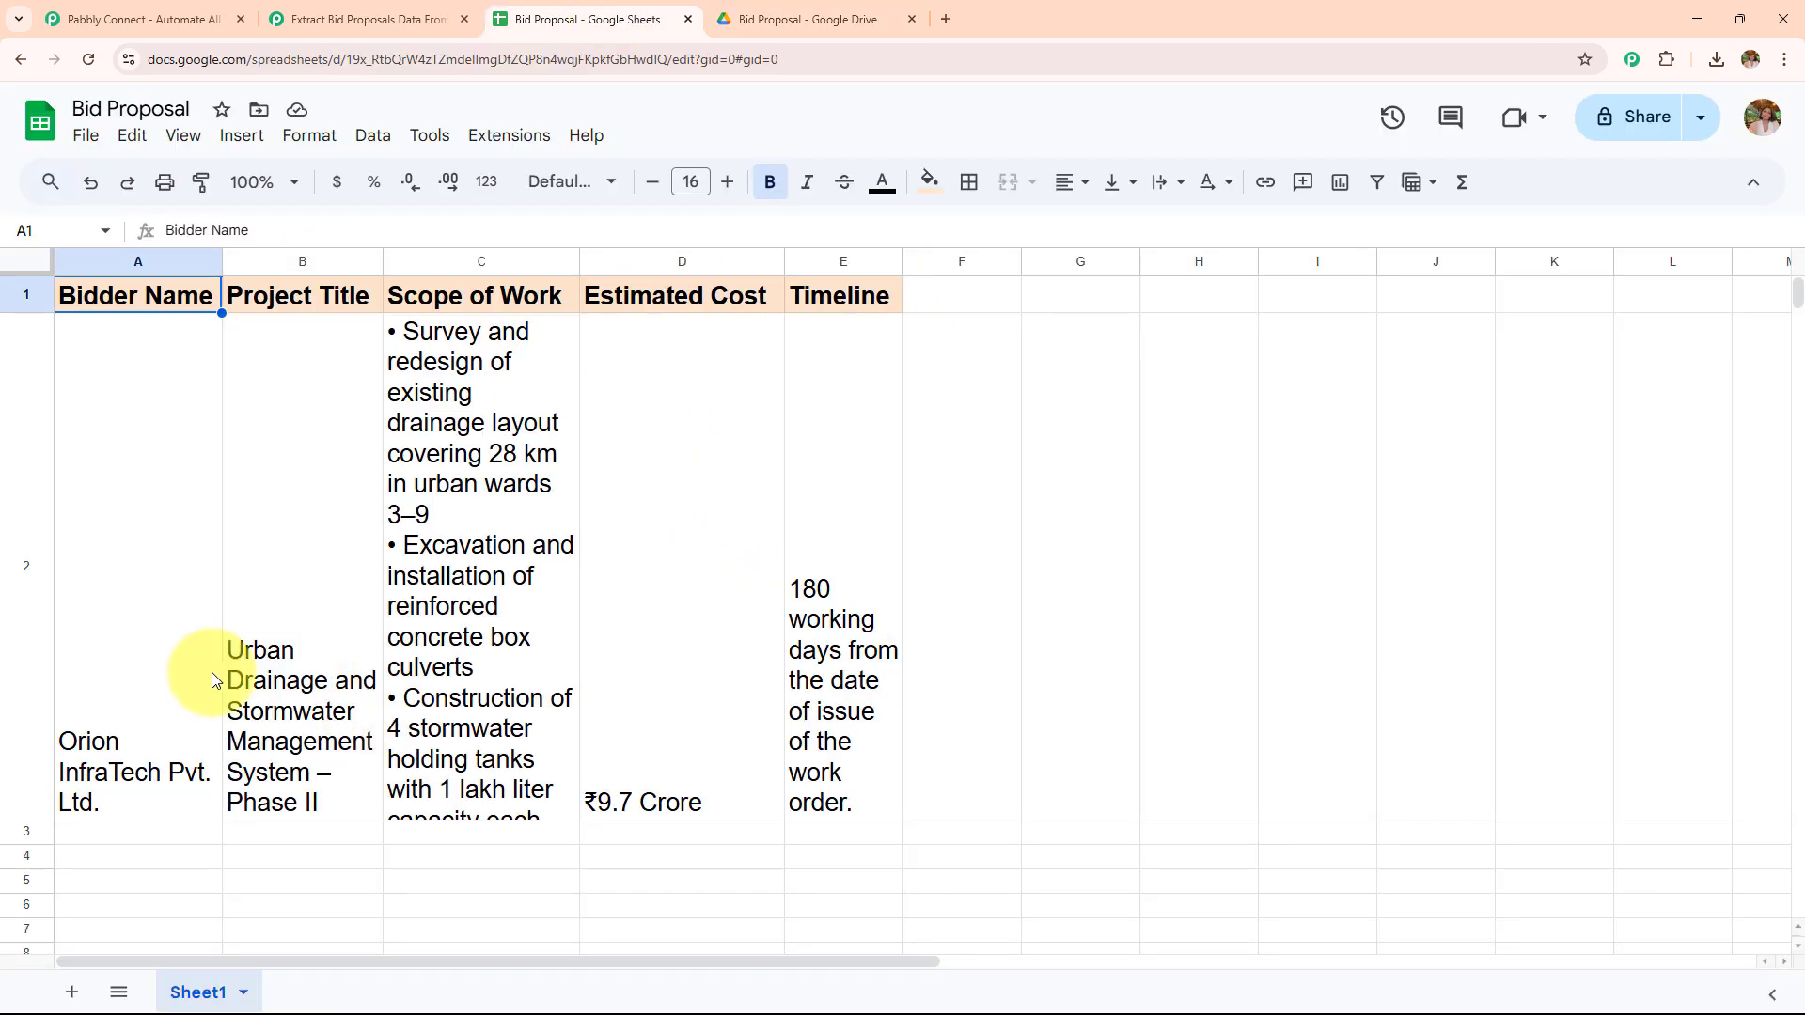
pyautogui.click(811, 20)
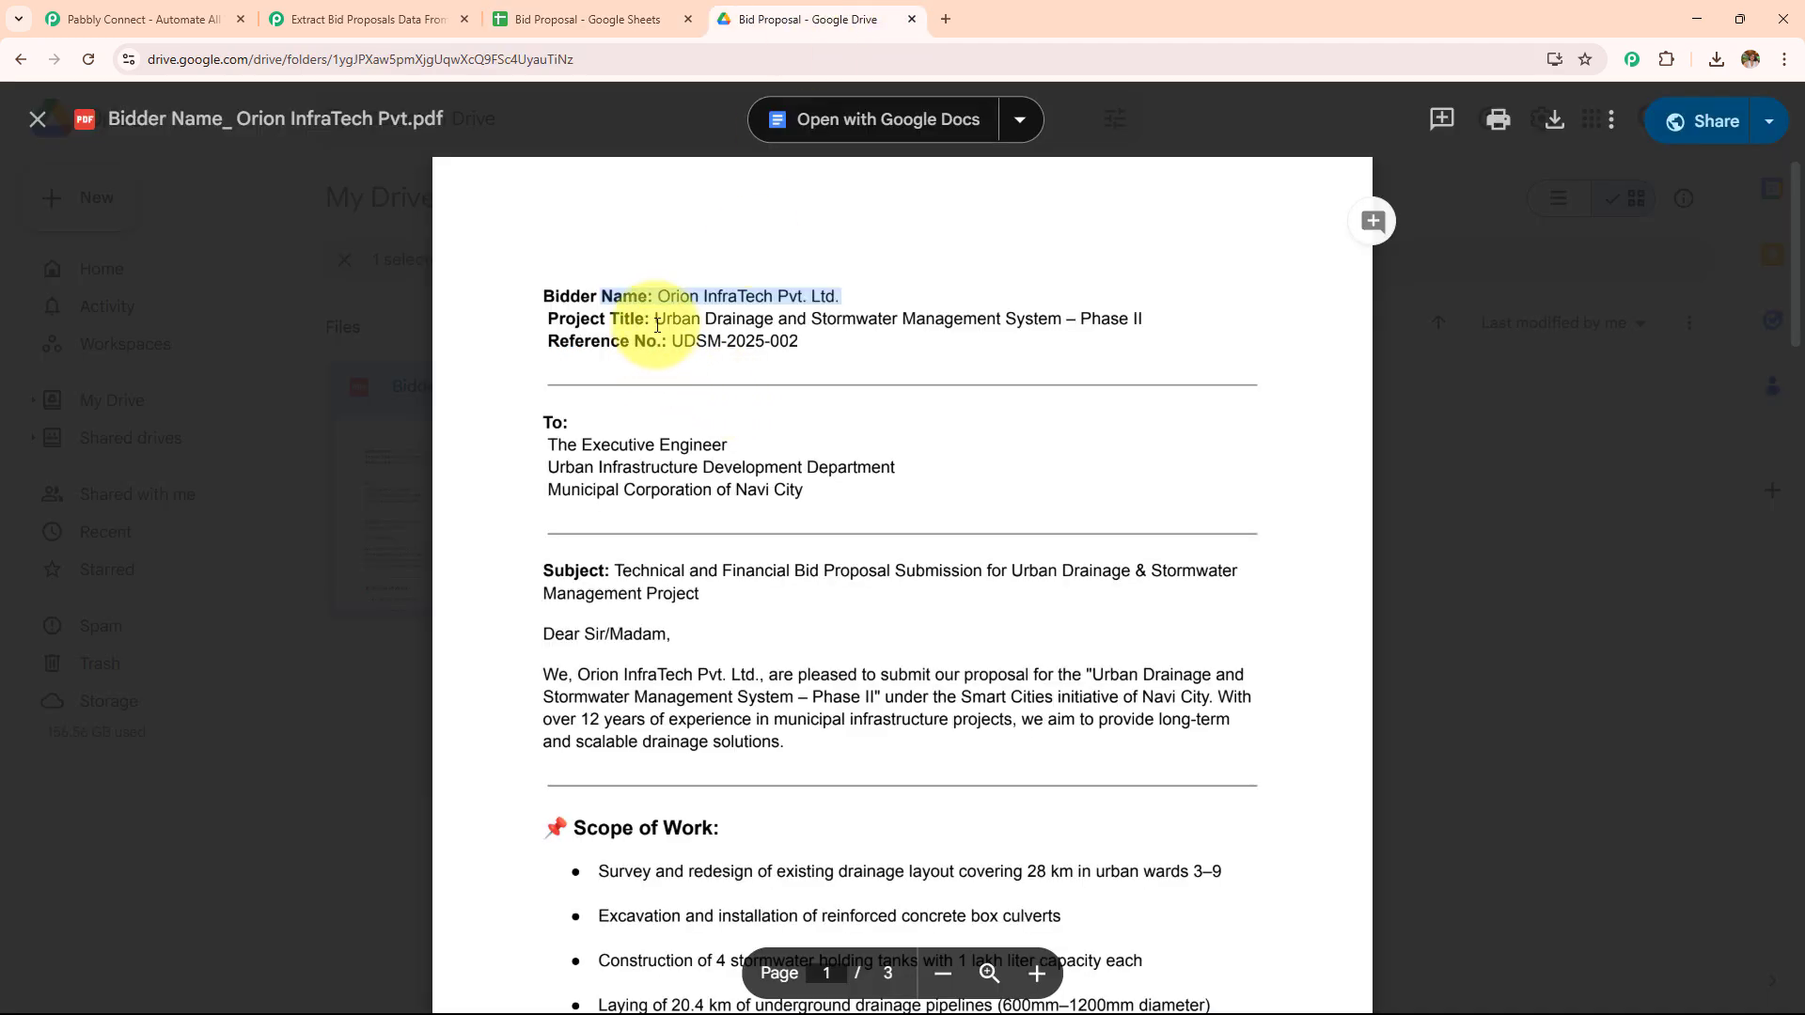
pyautogui.moveTo(654, 319); pyautogui.dragTo(1145, 318)
pyautogui.click(621, 19)
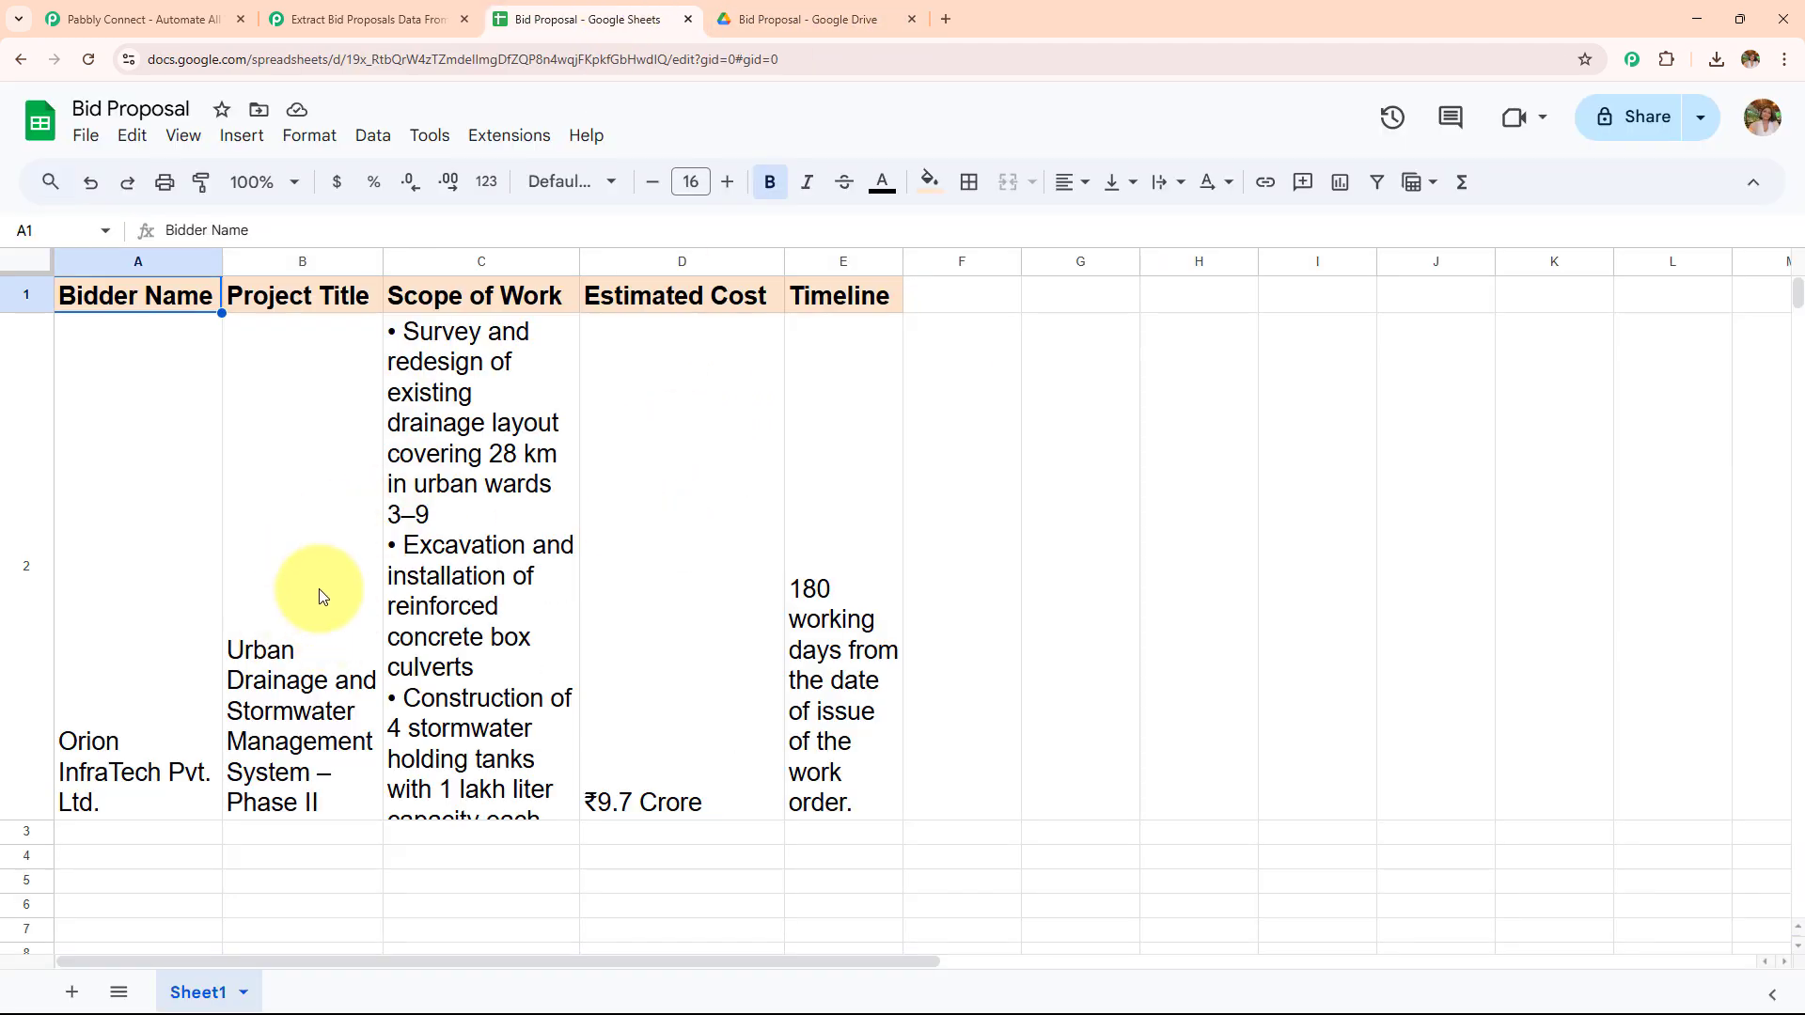
# Step: Expand the Scope of Work cell in row 2 to read its full text, and return to the Pabbly Connect workflow
pyautogui.click(443, 652)
pyautogui.doubleClick(442, 653)
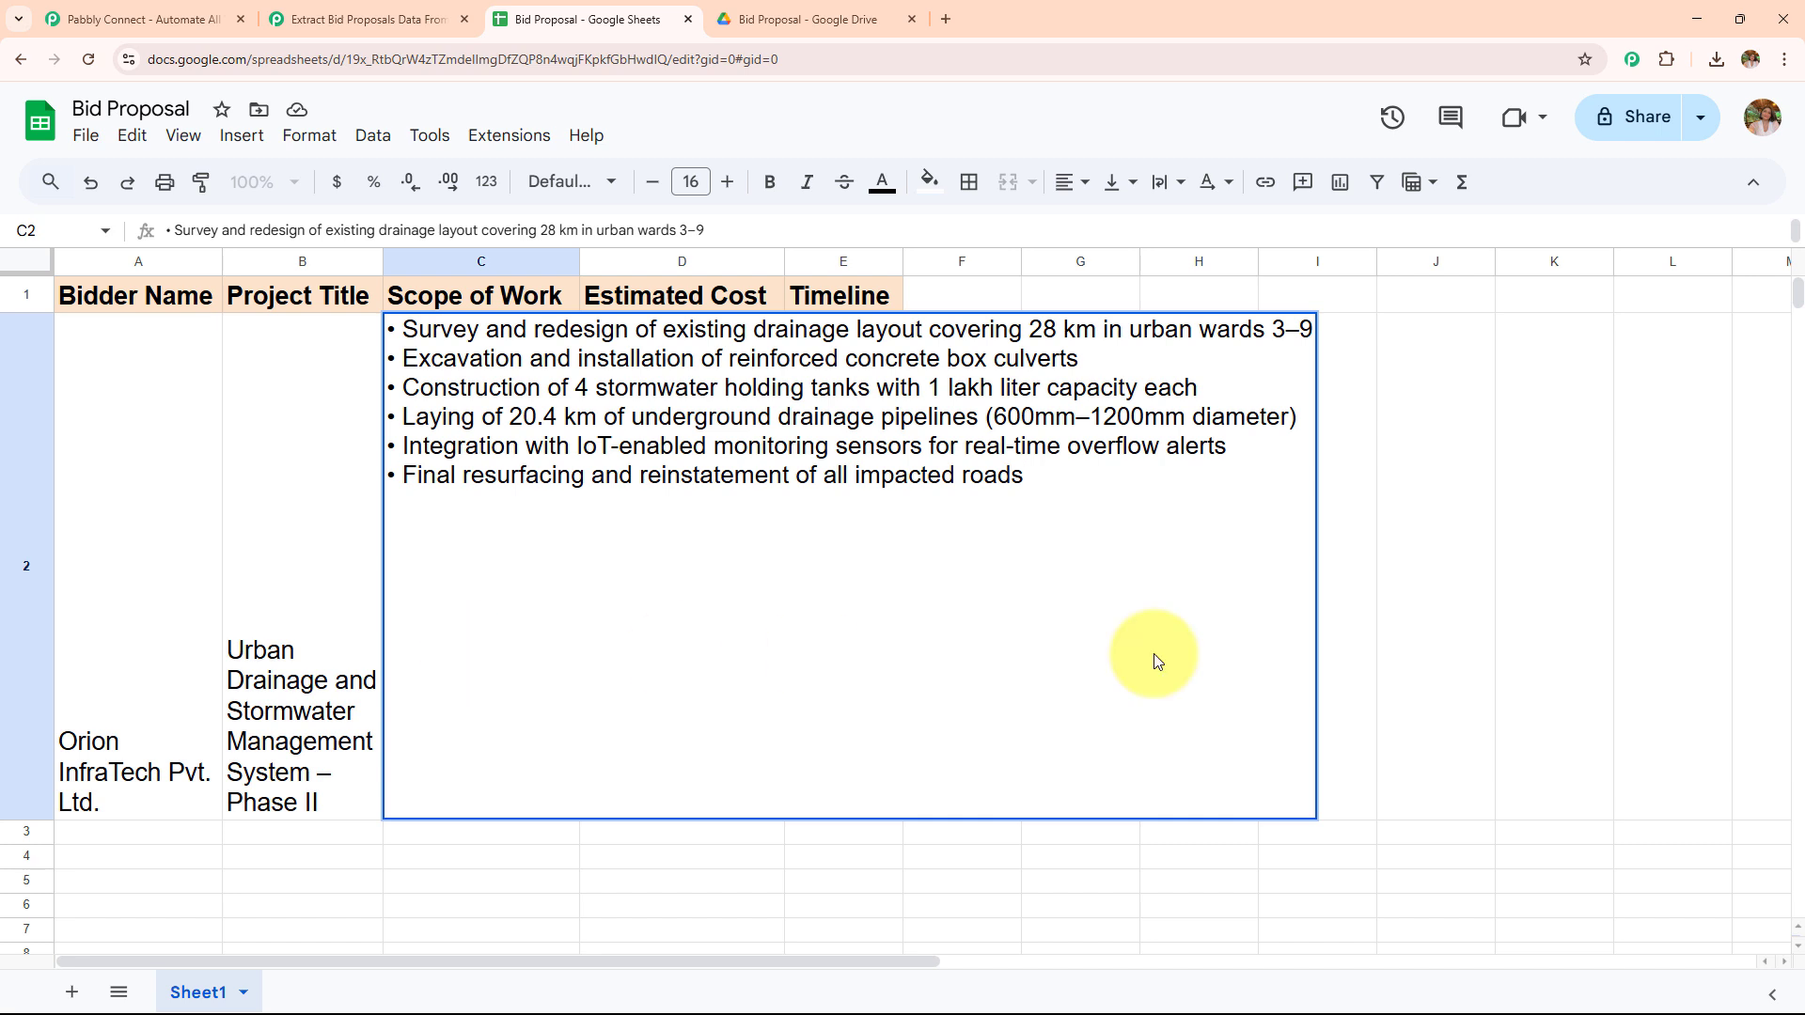
pyautogui.click(1509, 621)
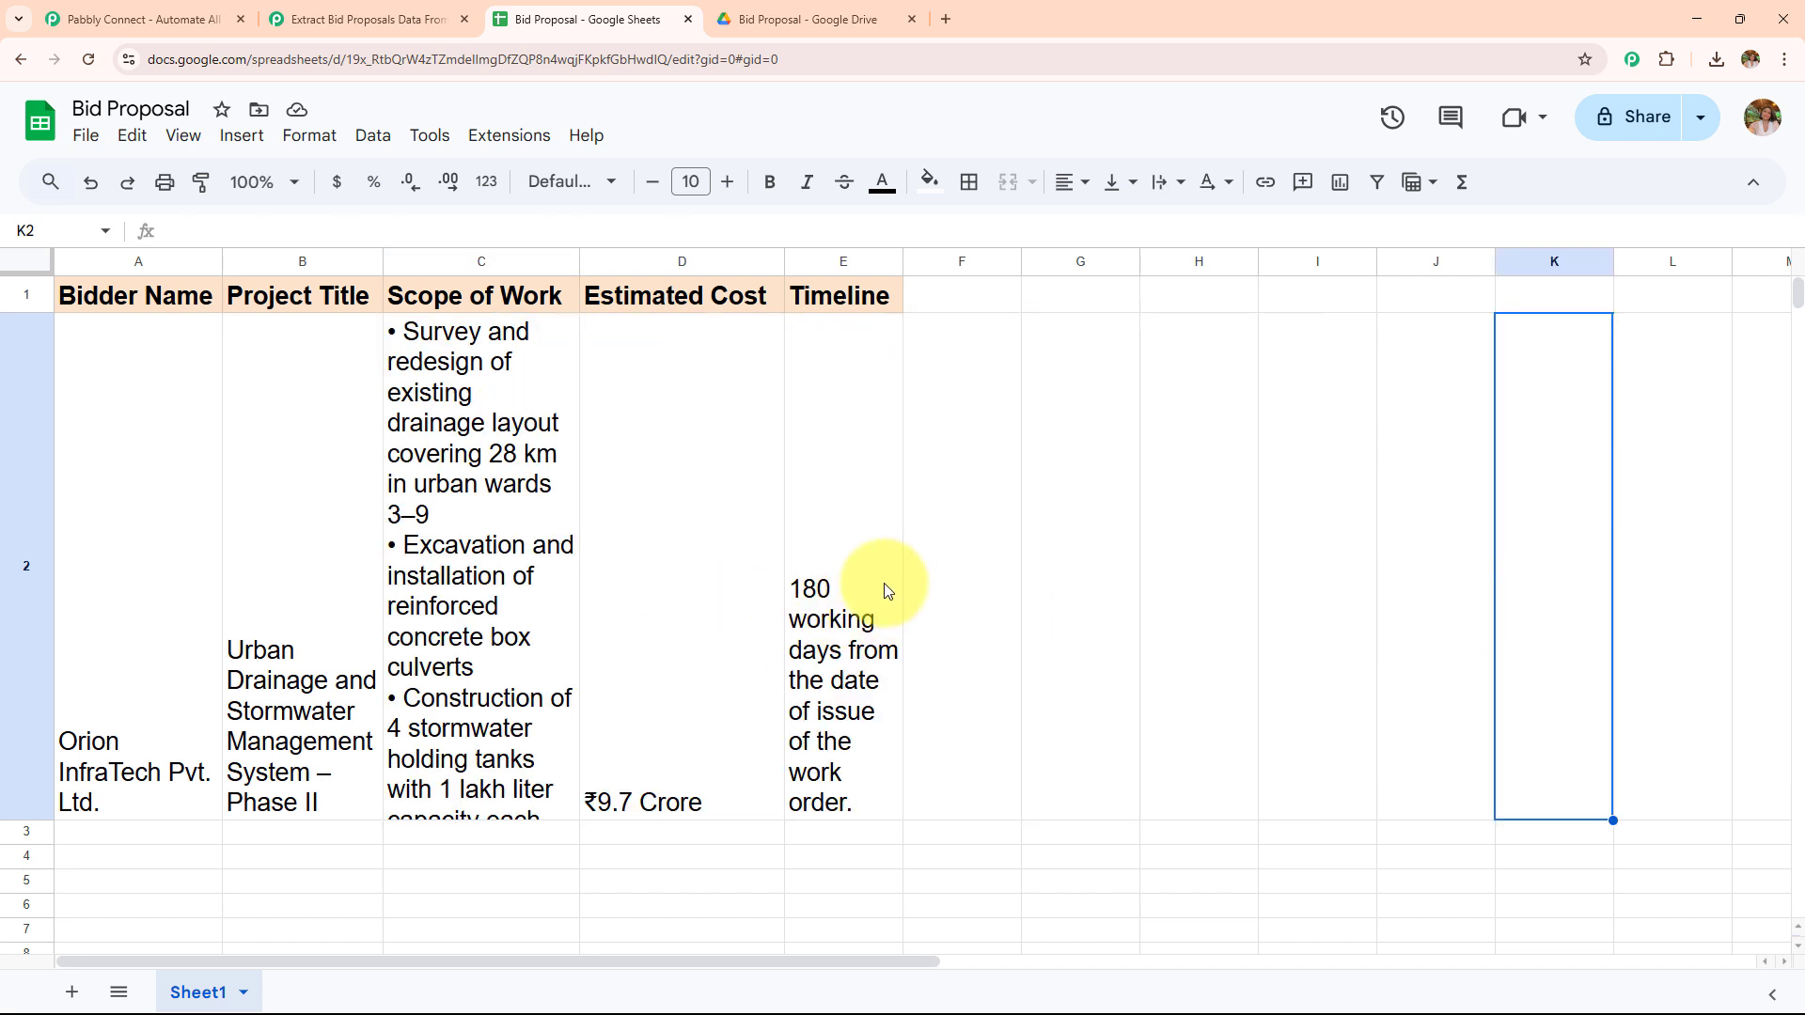
pyautogui.click(366, 19)
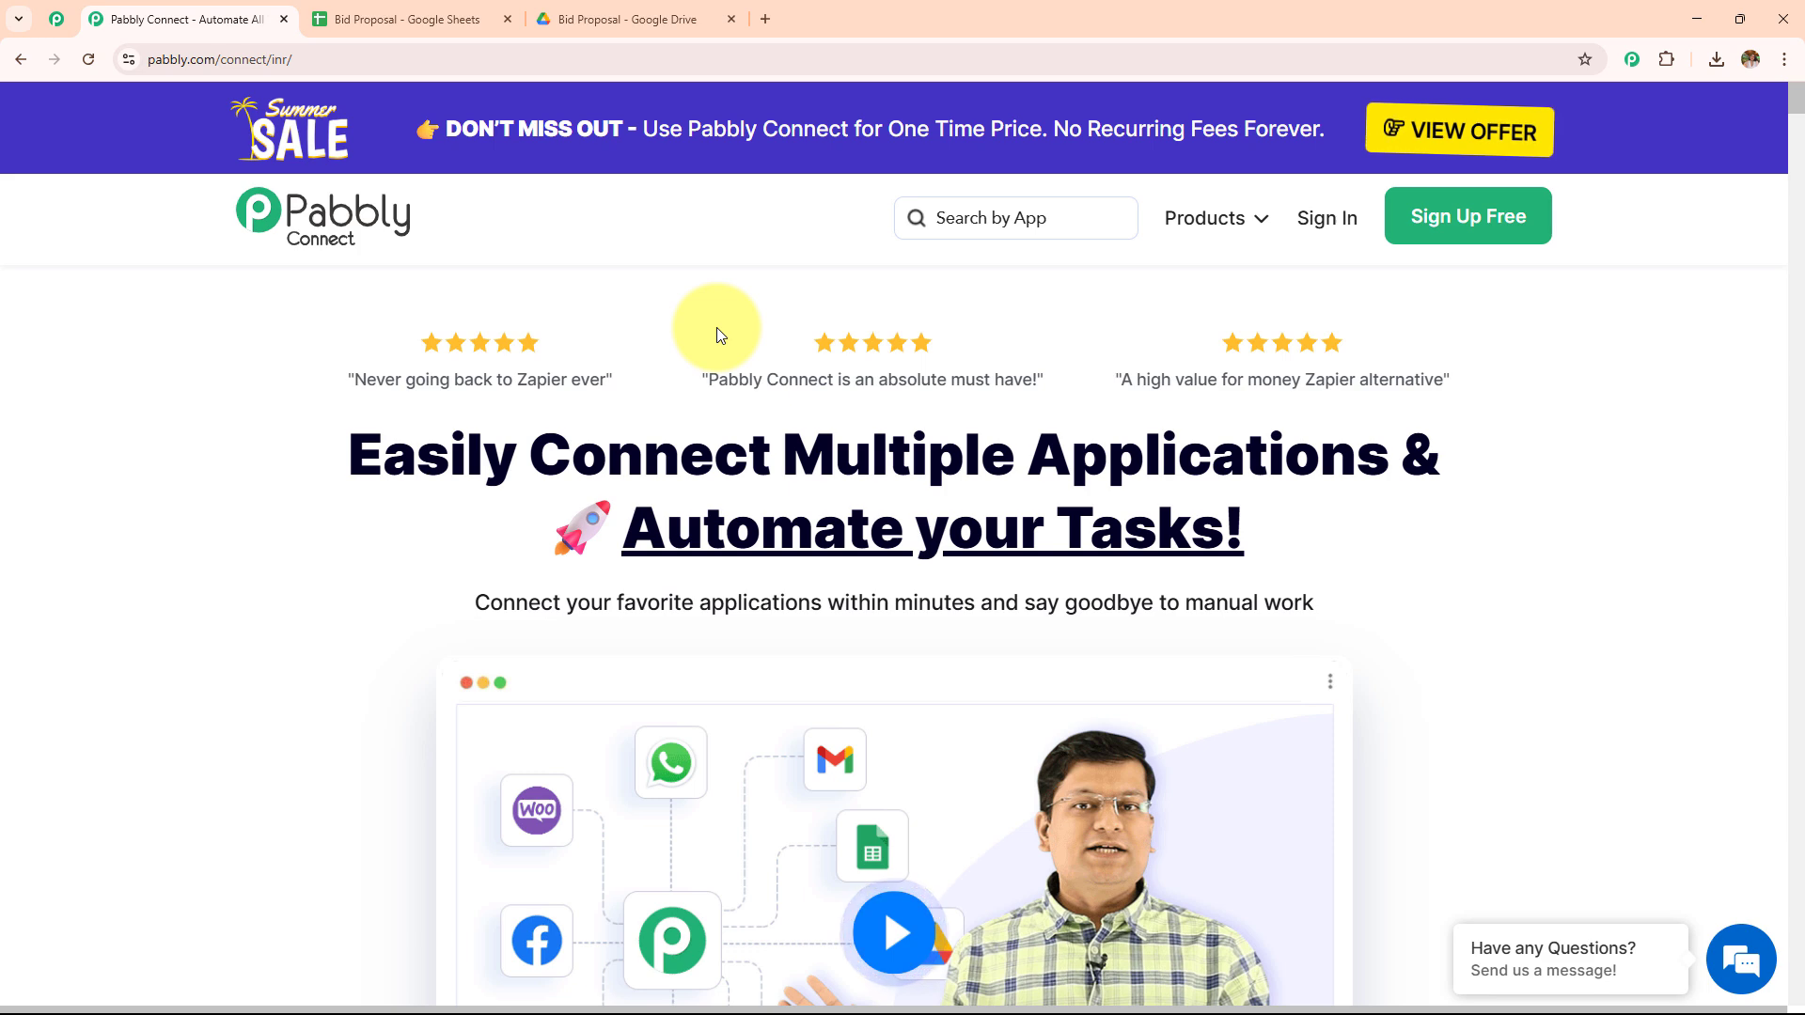
# Step: Check the column headings of the Bid Proposal Google Sheet and return to the Pabbly Connect website
pyautogui.click(611, 7)
pyautogui.click(413, 19)
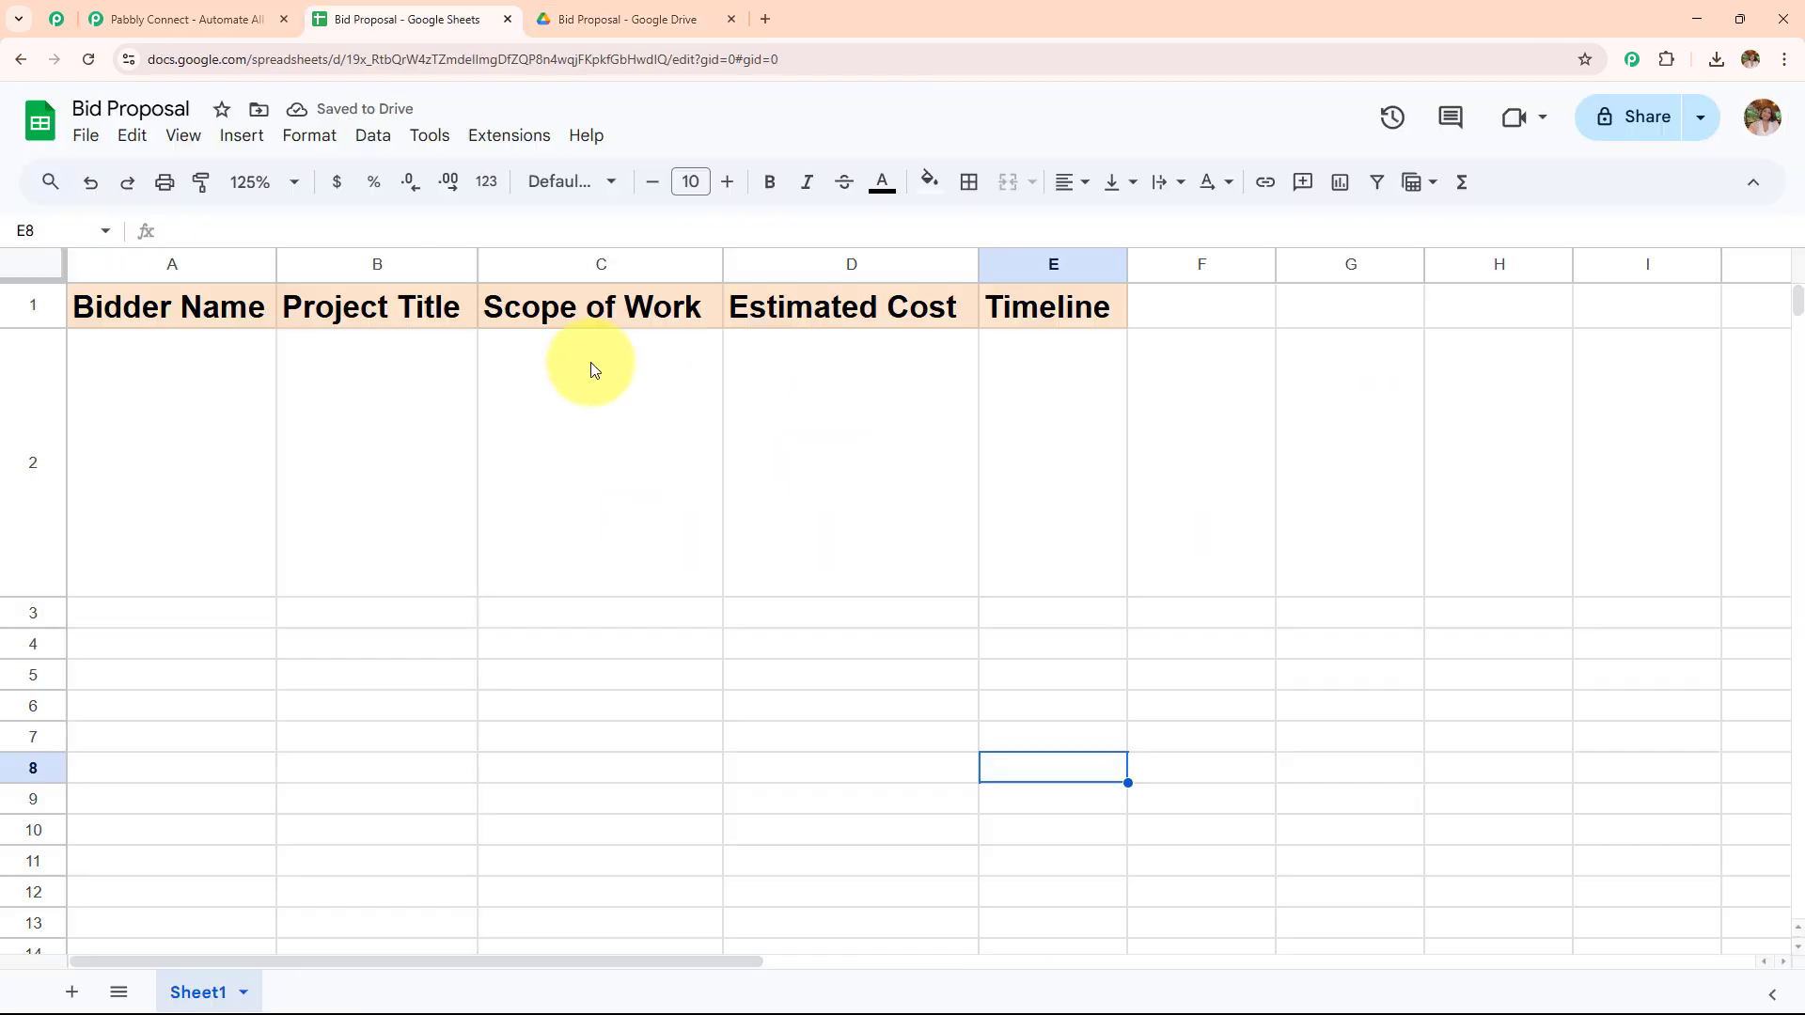
pyautogui.click(138, 11)
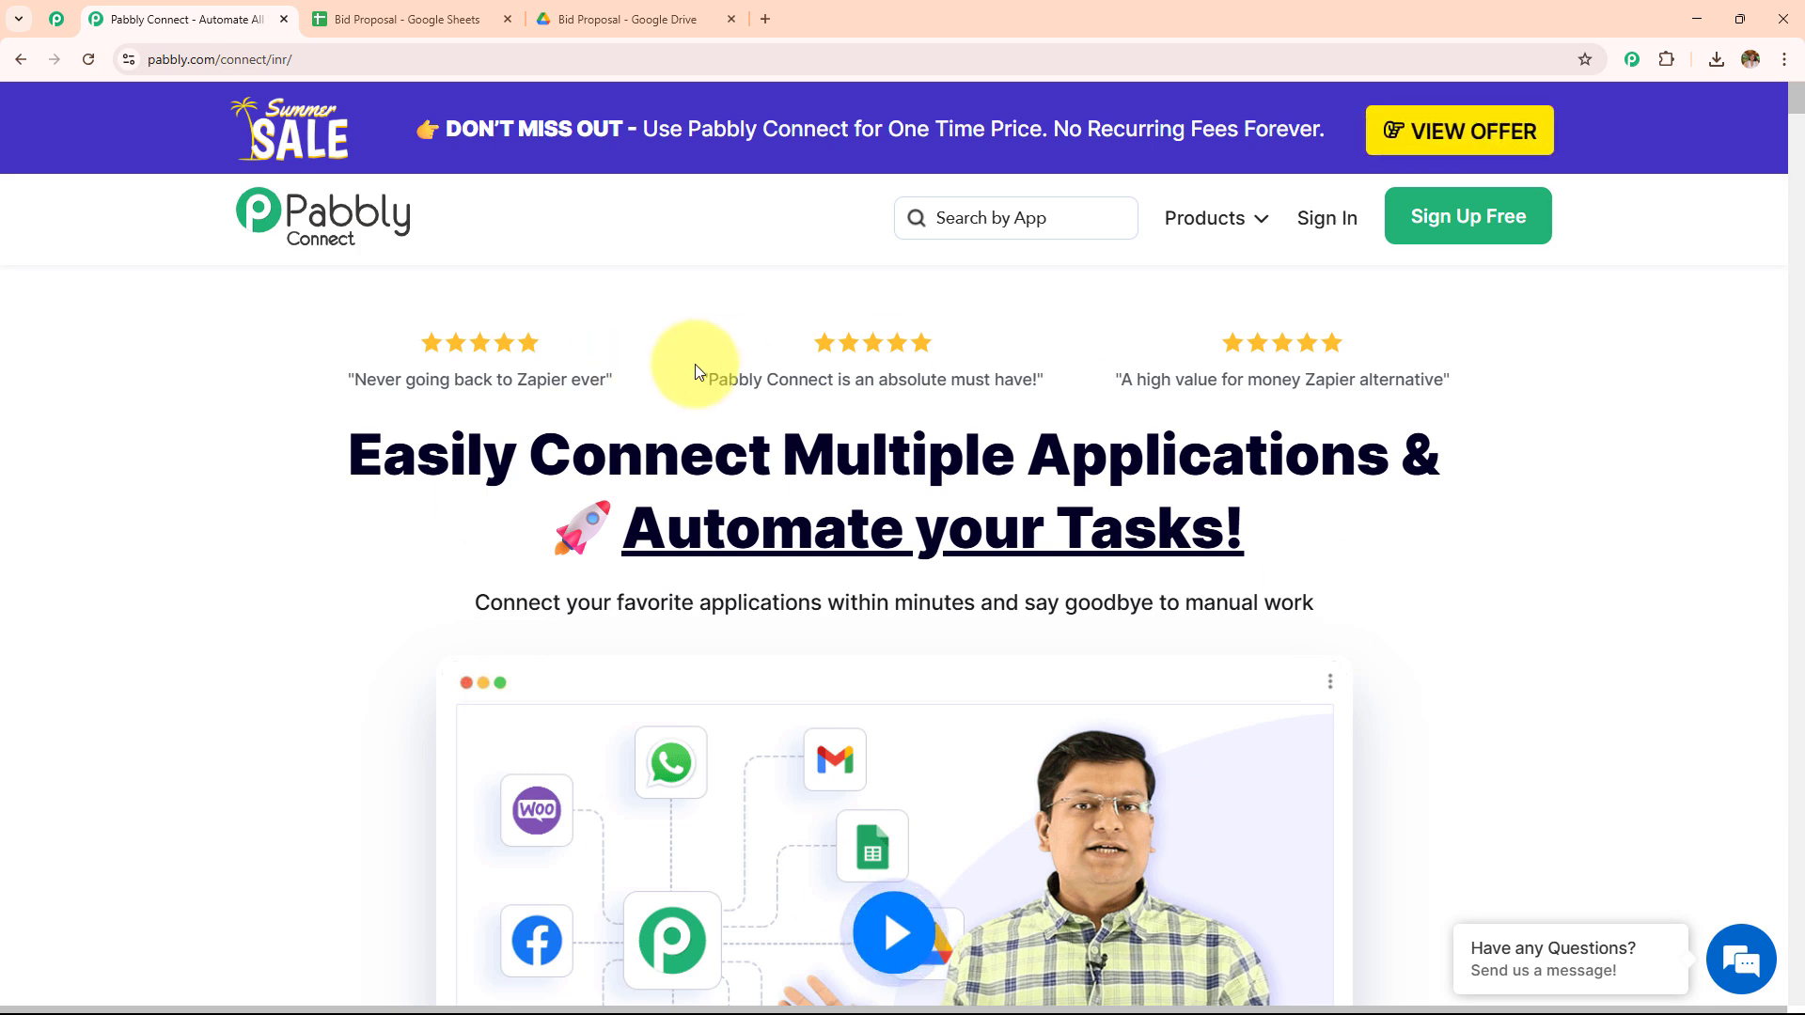
# Step: Sign in to Pabbly from the Pabbly Connect website and open the Pabbly Connect app
pyautogui.click(235, 59)
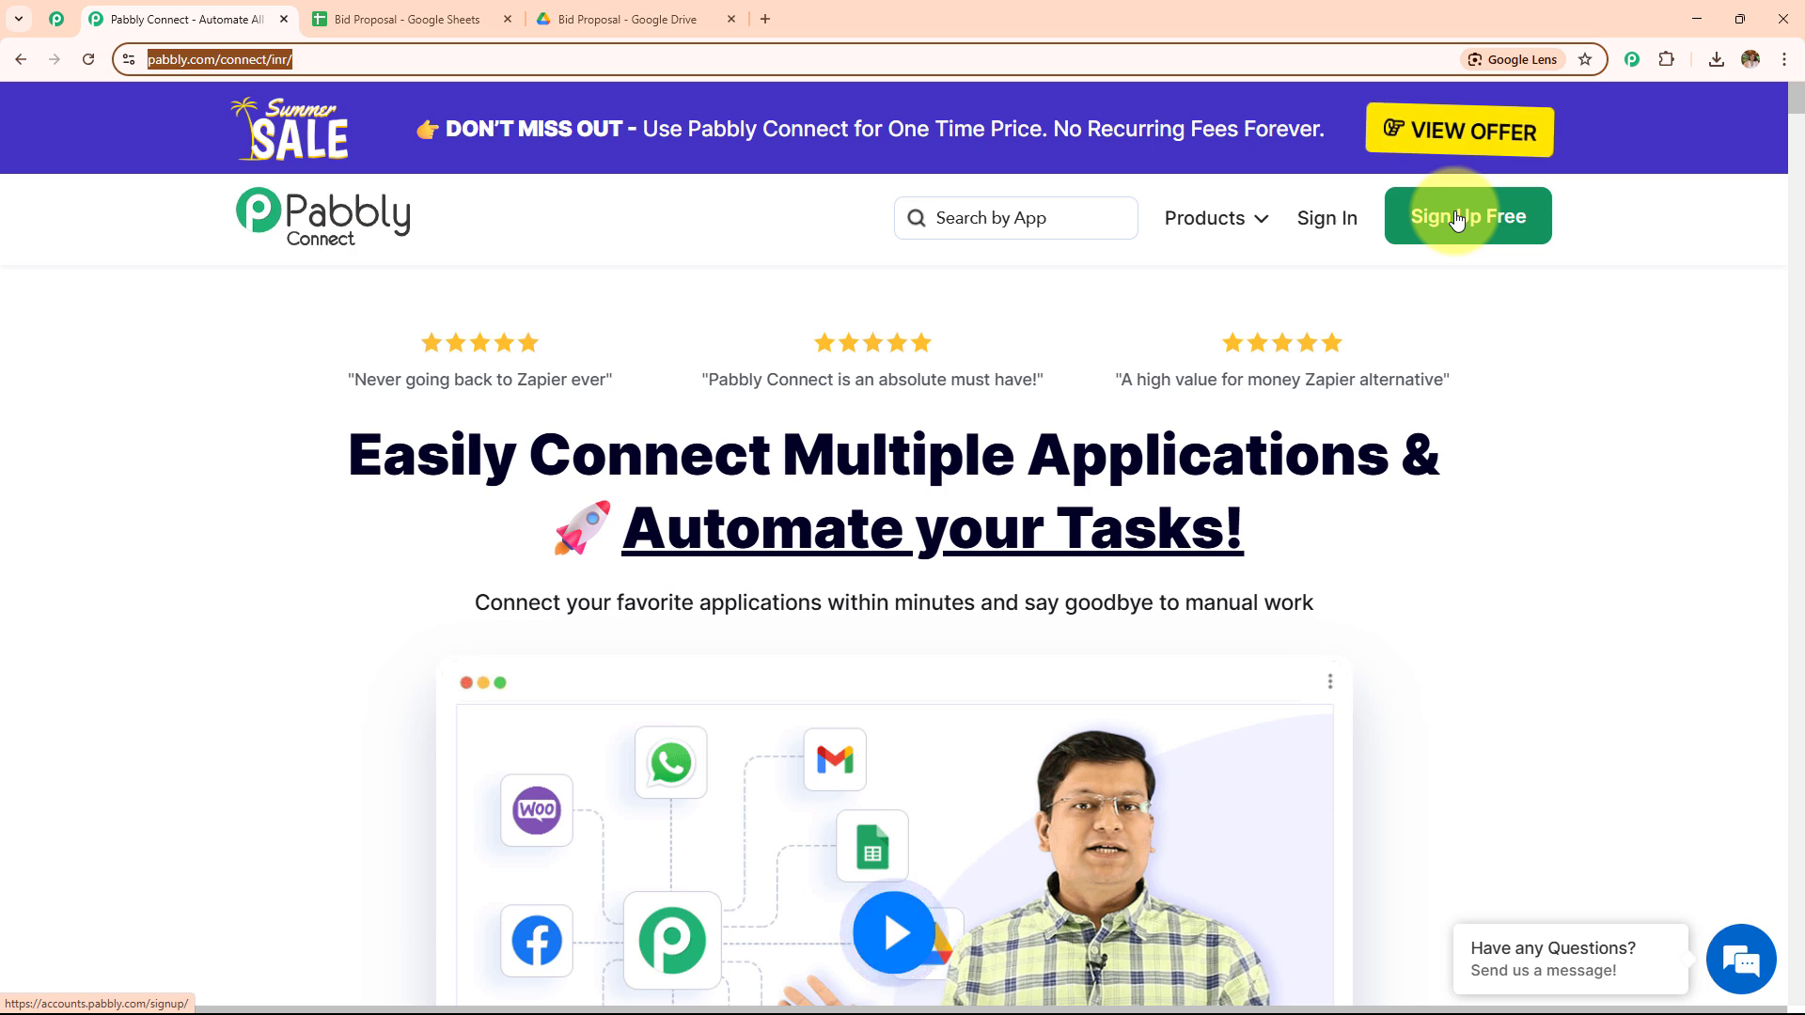
pyautogui.click(1327, 220)
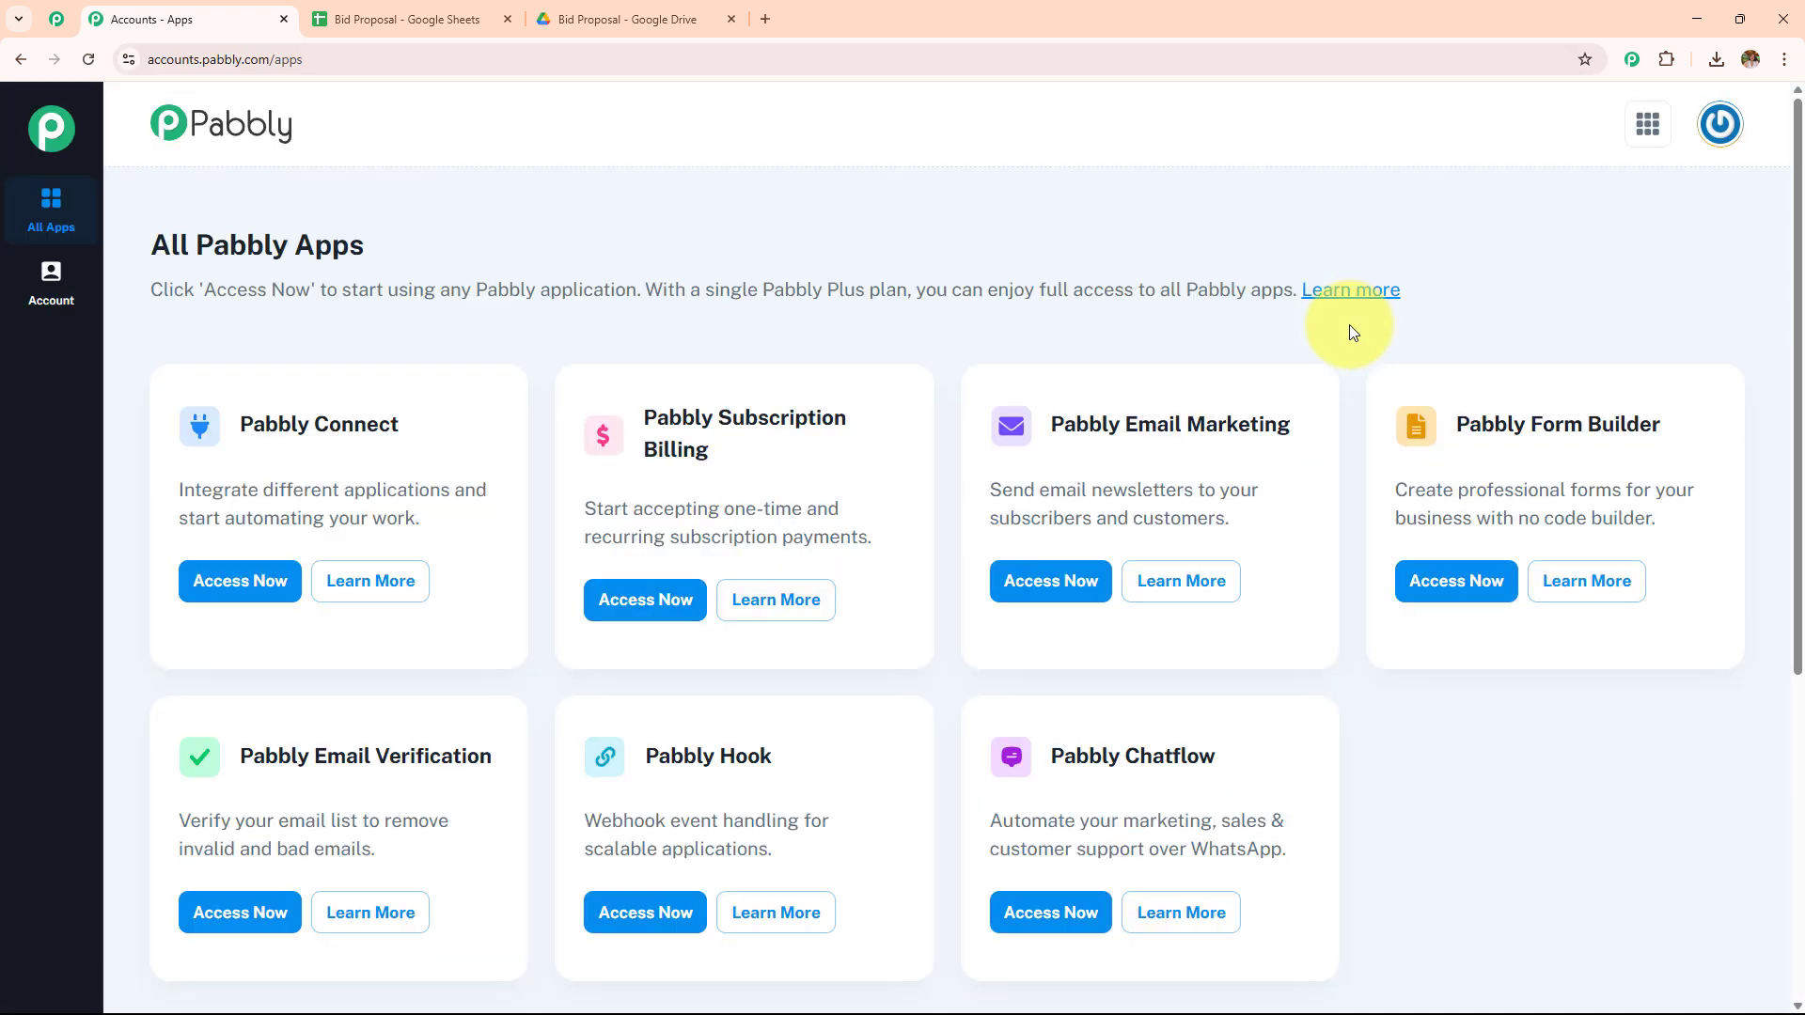
pyautogui.moveTo(153, 237); pyautogui.dragTo(423, 284)
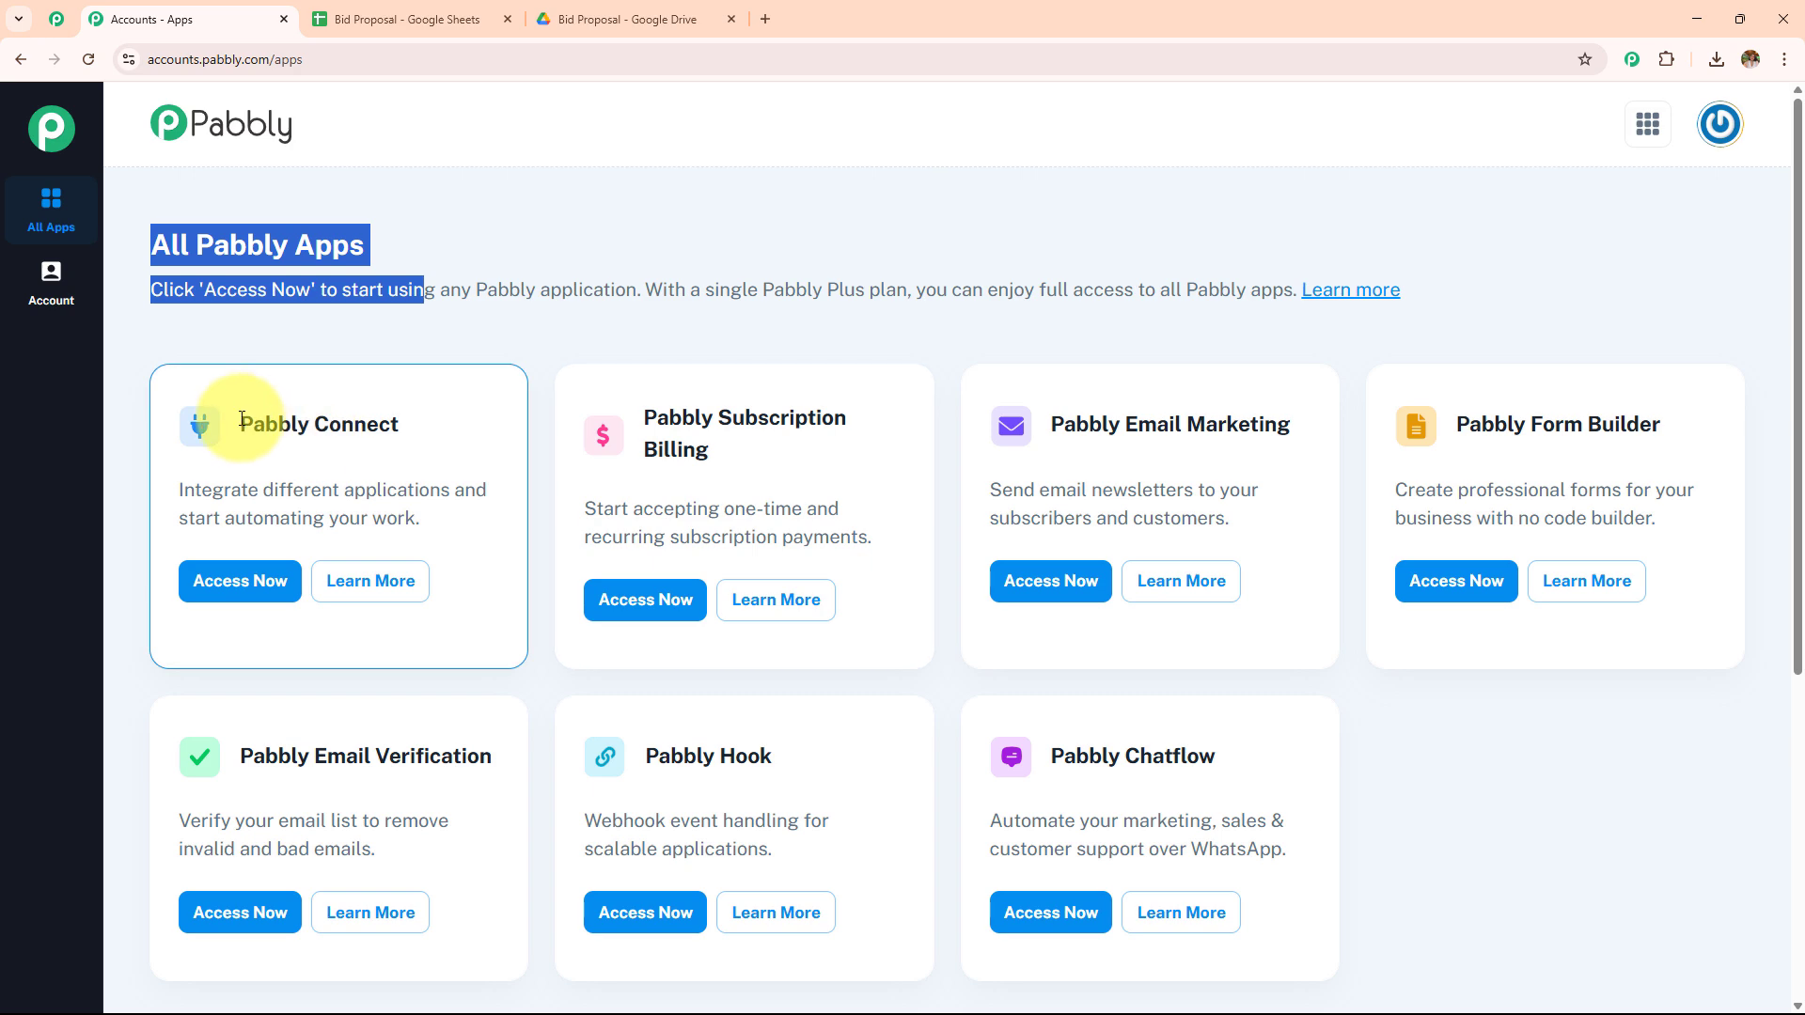
pyautogui.moveTo(239, 423); pyautogui.dragTo(254, 424)
pyautogui.moveTo(494, 421); pyautogui.dragTo(496, 423)
pyautogui.click(237, 578)
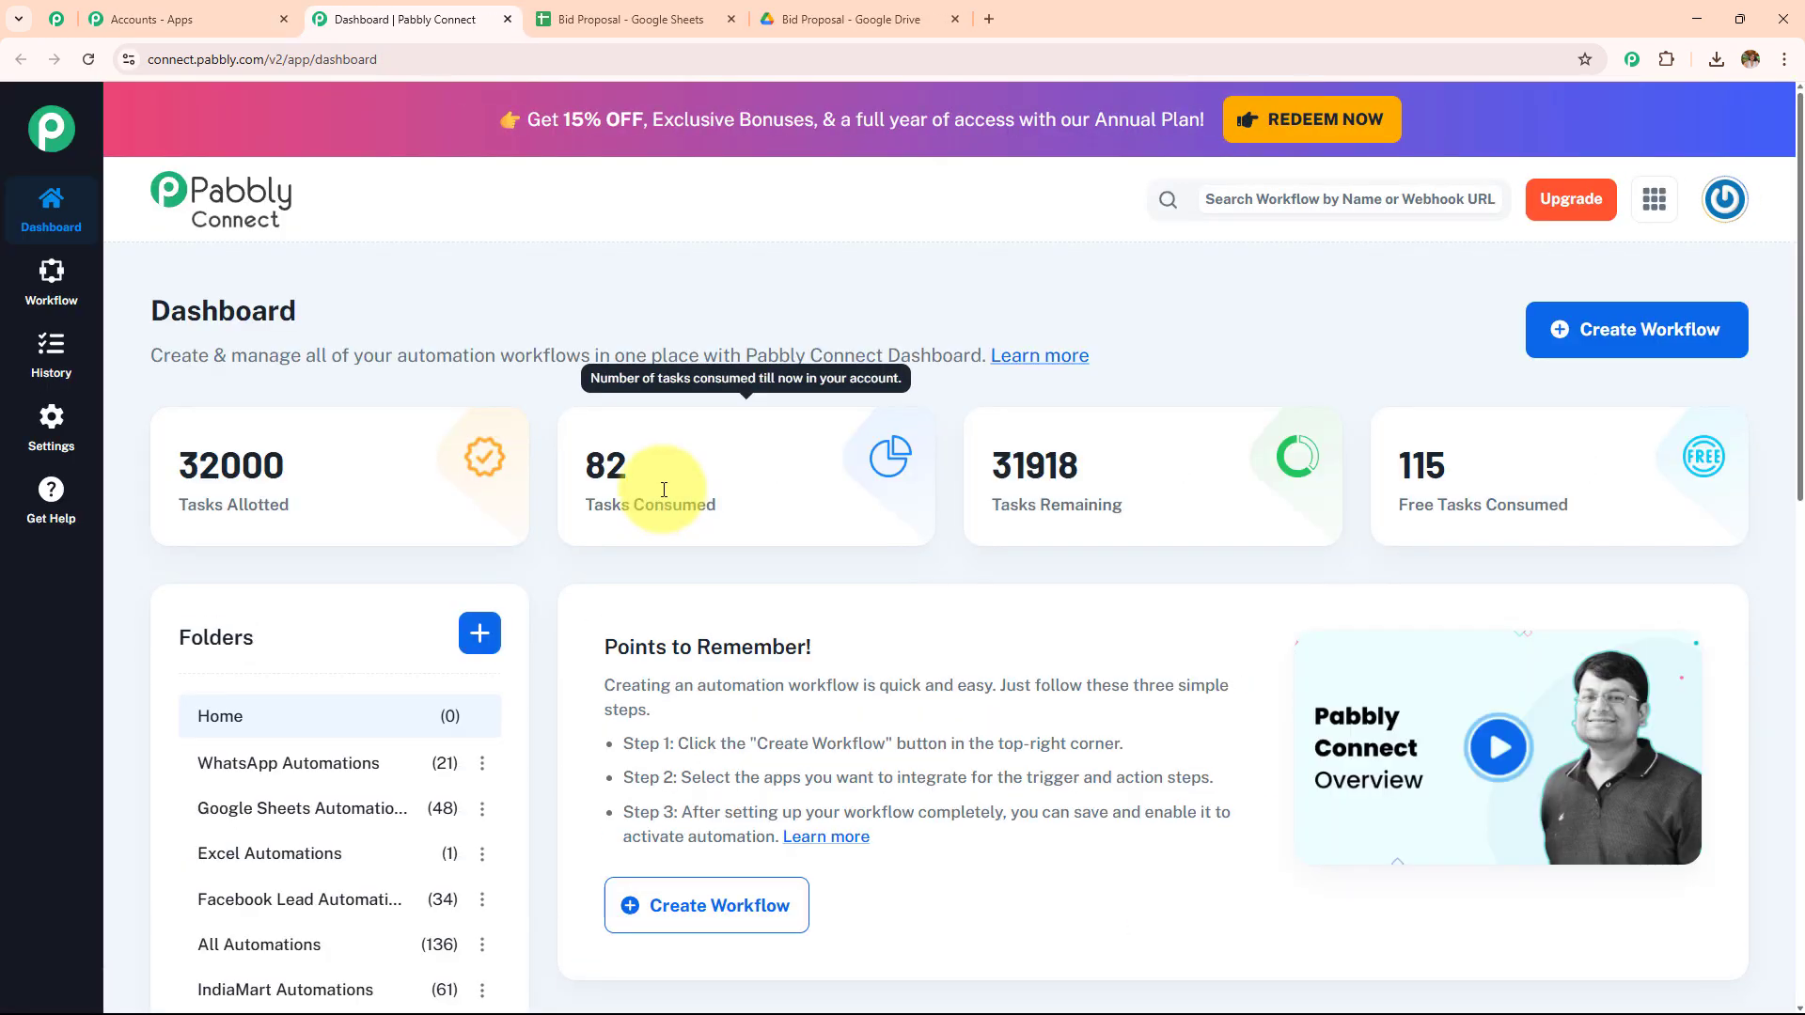
# Step: Look through the dashboard's task figures, folders, workflow list and folder creation form
pyautogui.moveTo(145, 322); pyautogui.dragTo(596, 314)
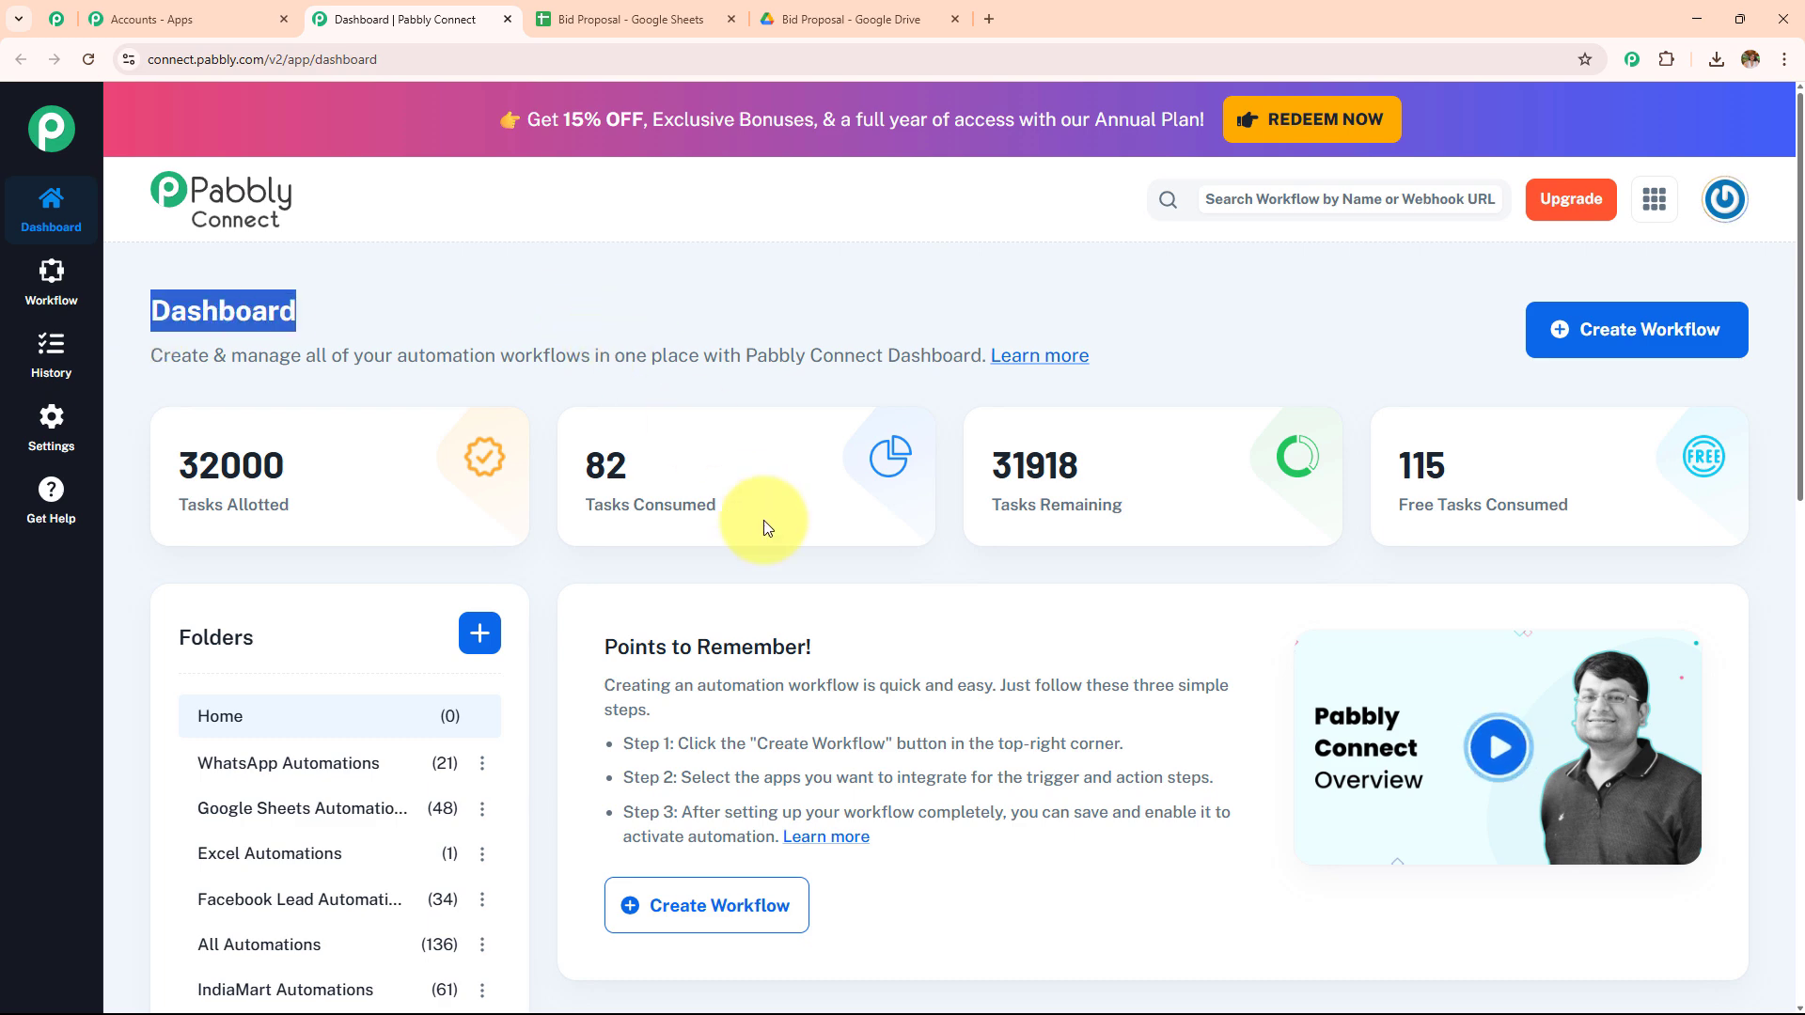
pyautogui.scroll(-4, 764, 521)
pyautogui.scroll(-7, 764, 528)
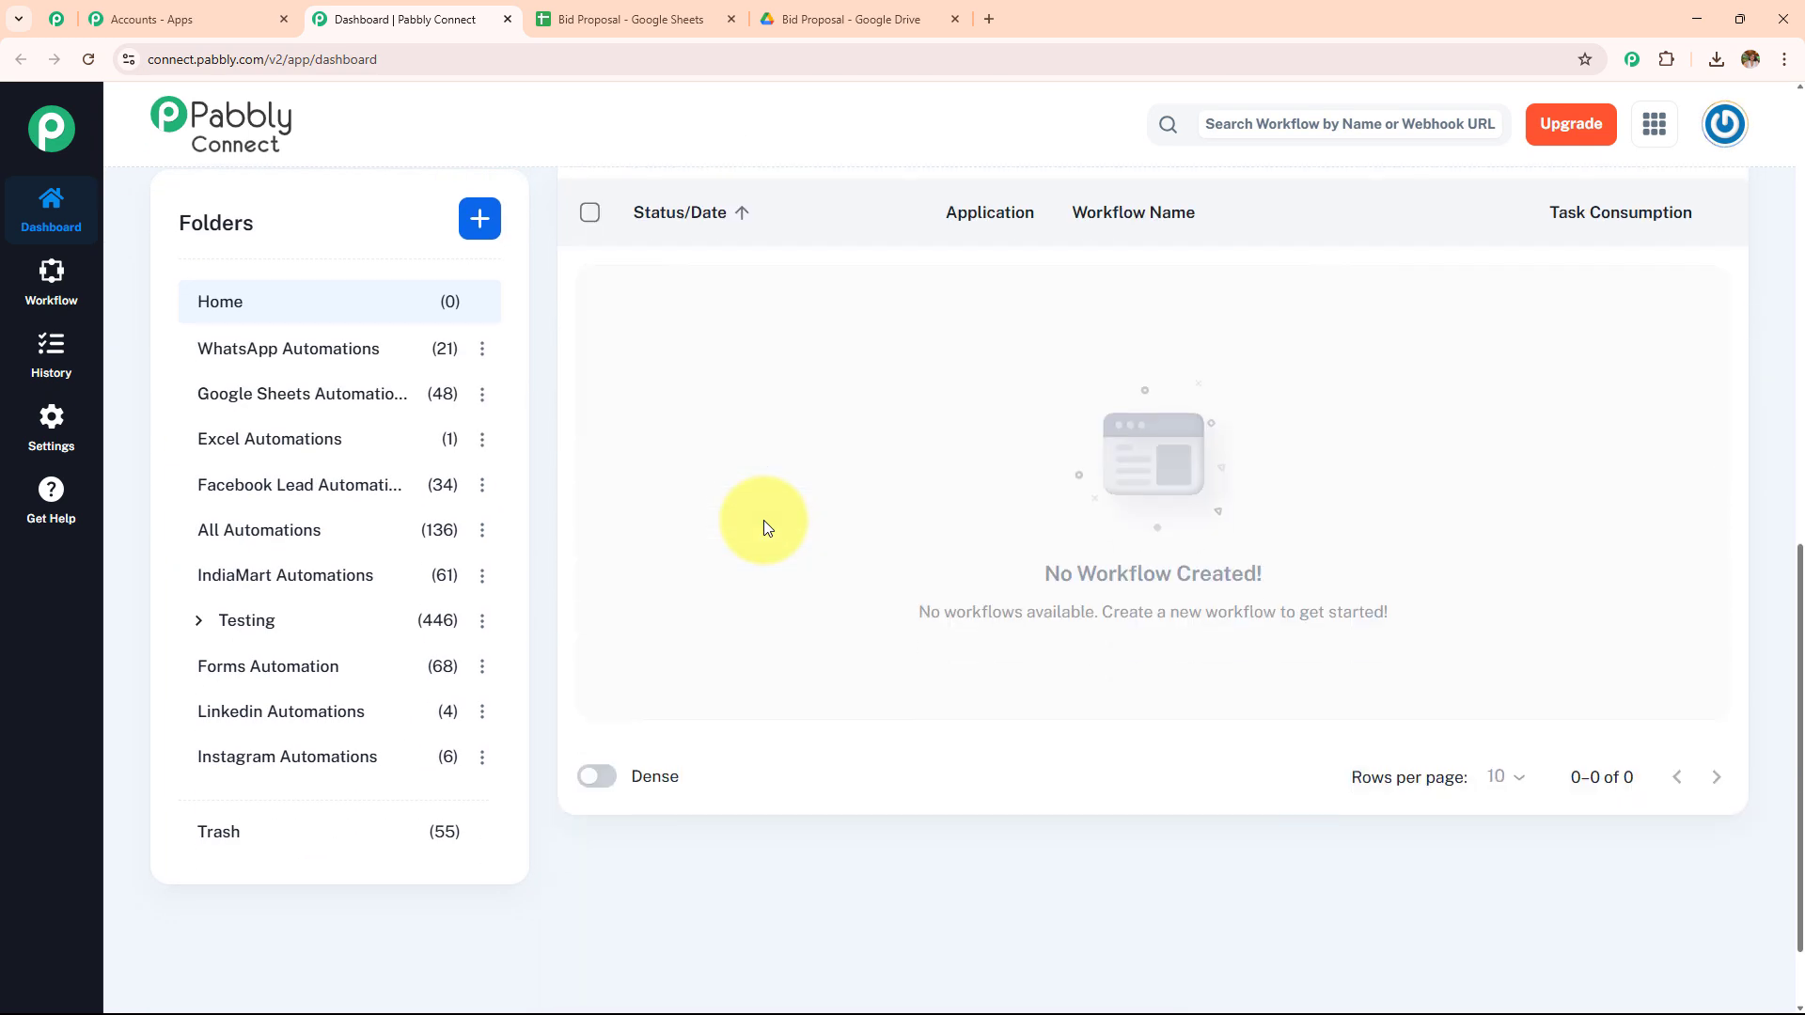
pyautogui.scroll(11, 427, 719)
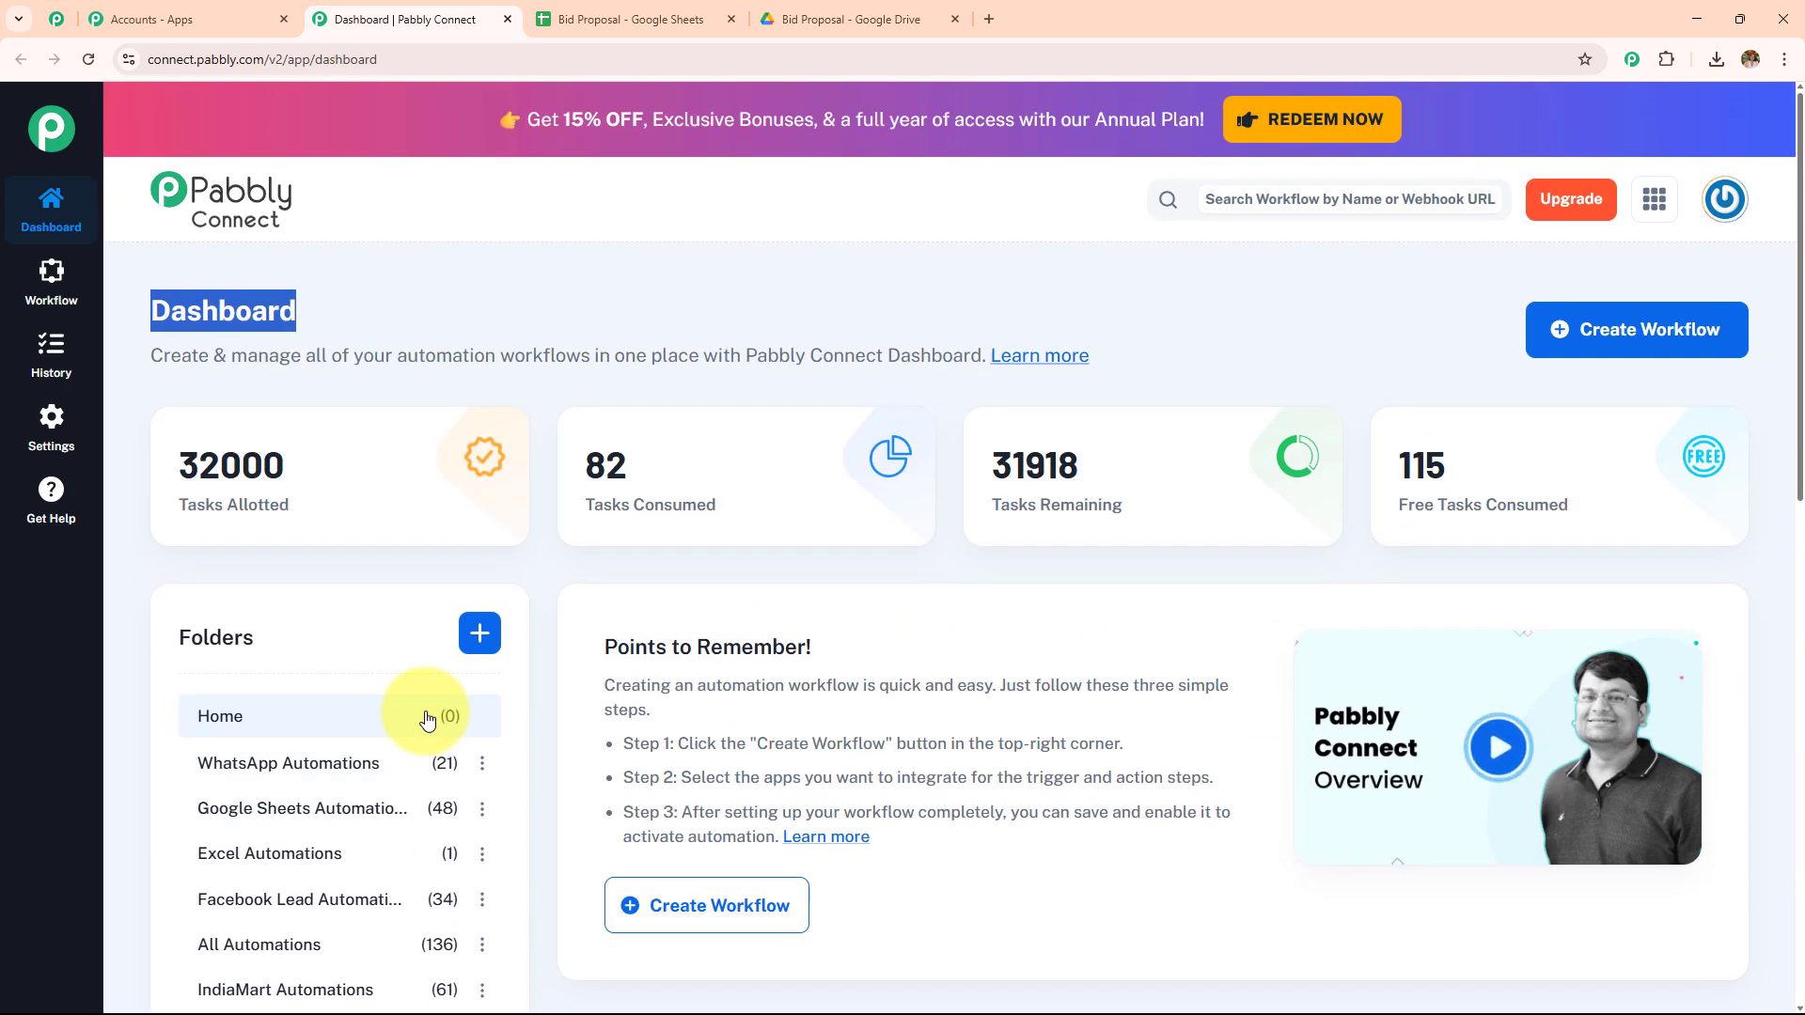
pyautogui.click(480, 633)
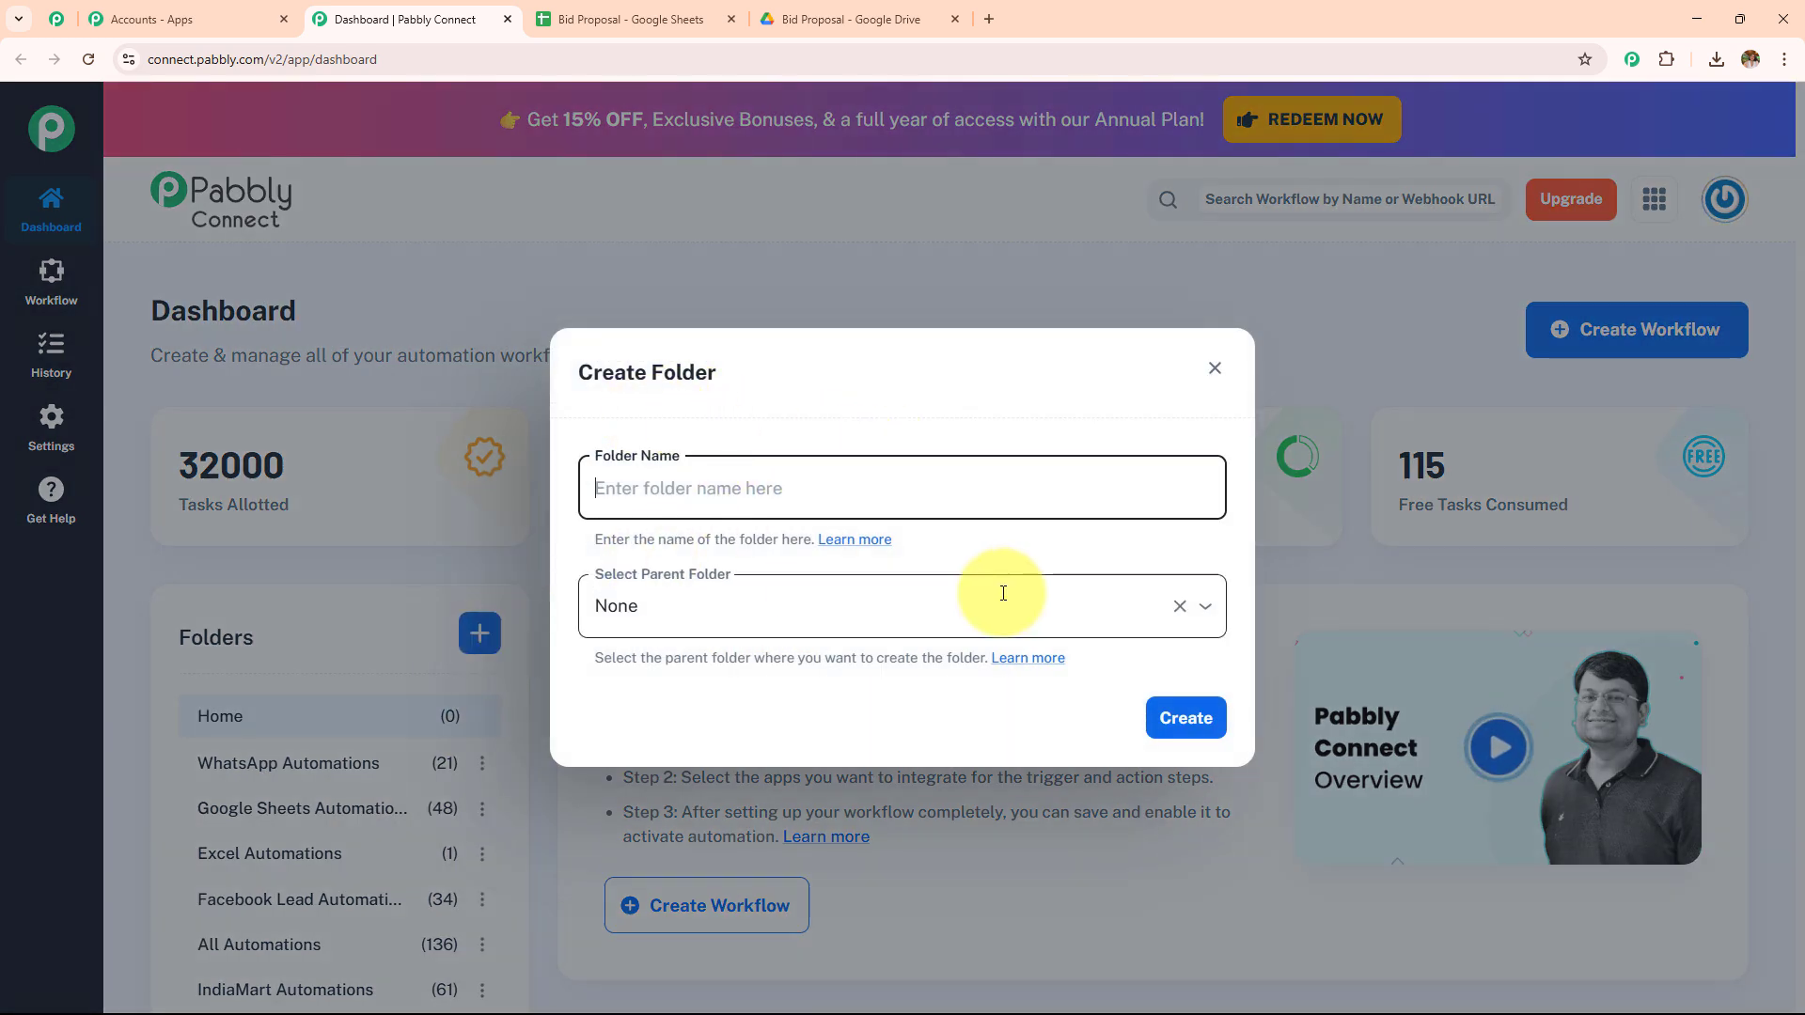
pyautogui.click(1214, 368)
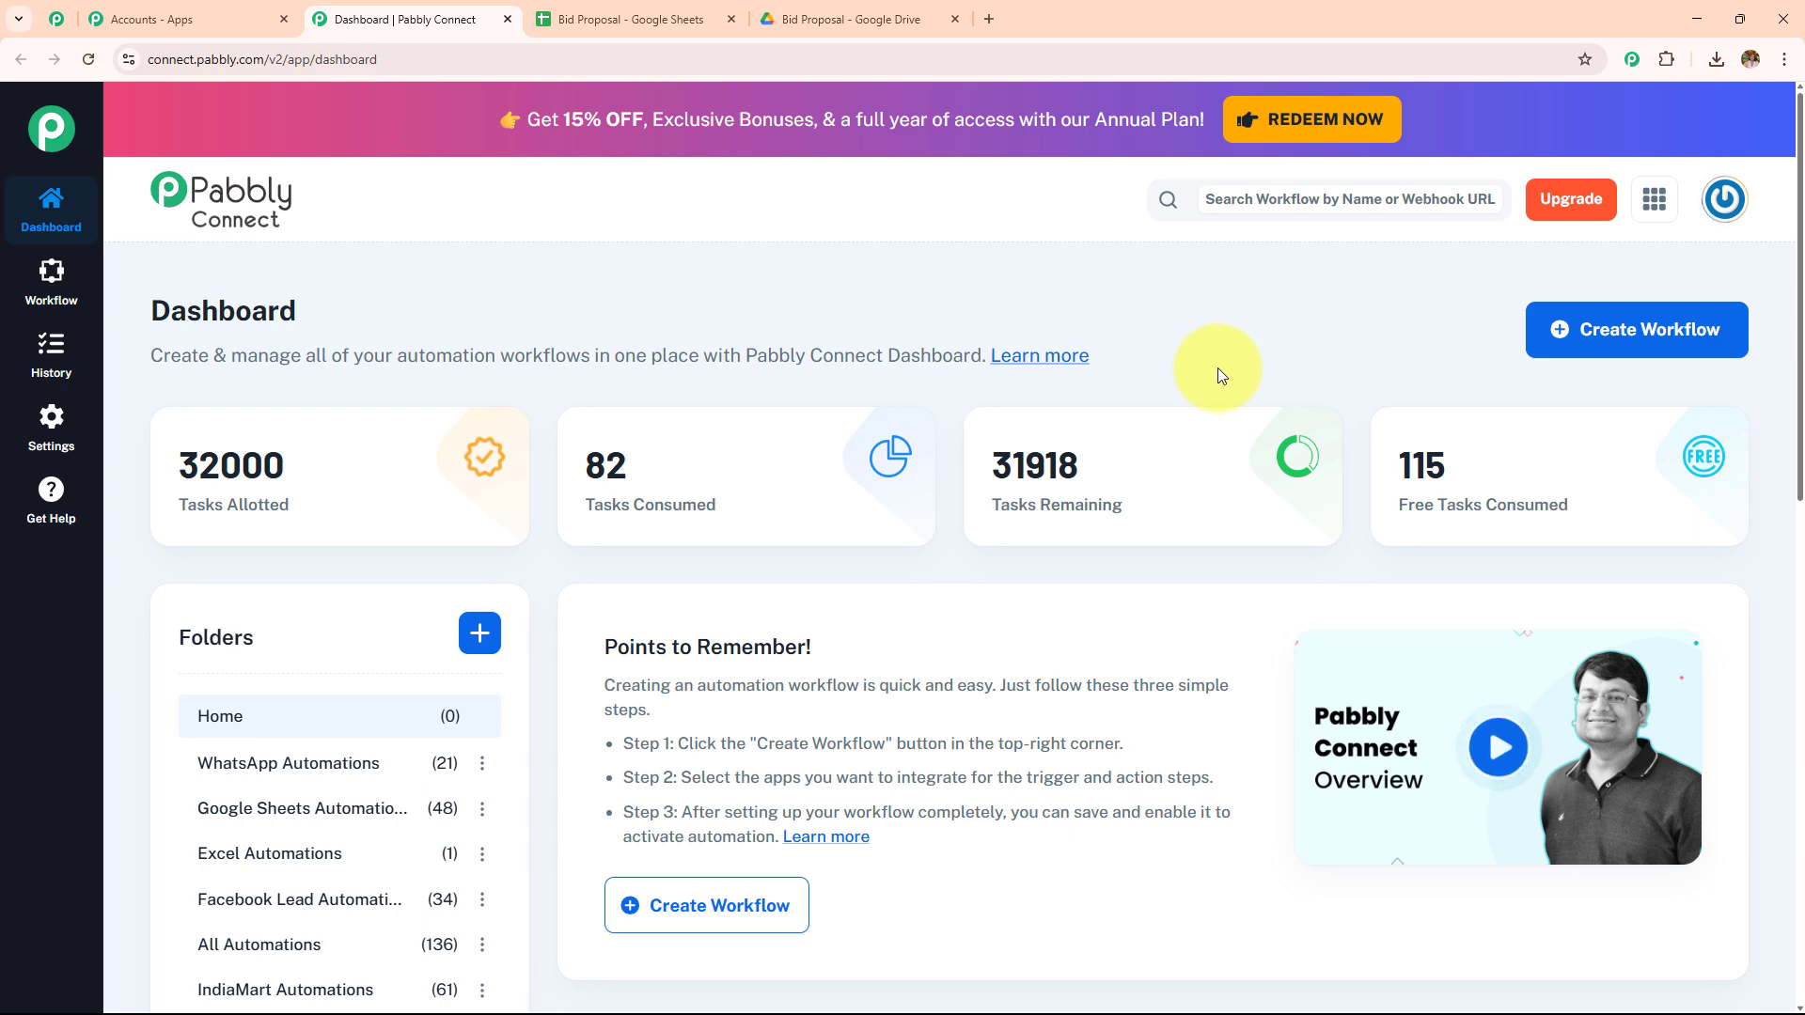
# Step: Start a new workflow named "Extract Bid Proposals Data From PDFs to Google Sheets using AI Agent"
pyautogui.click(1608, 350)
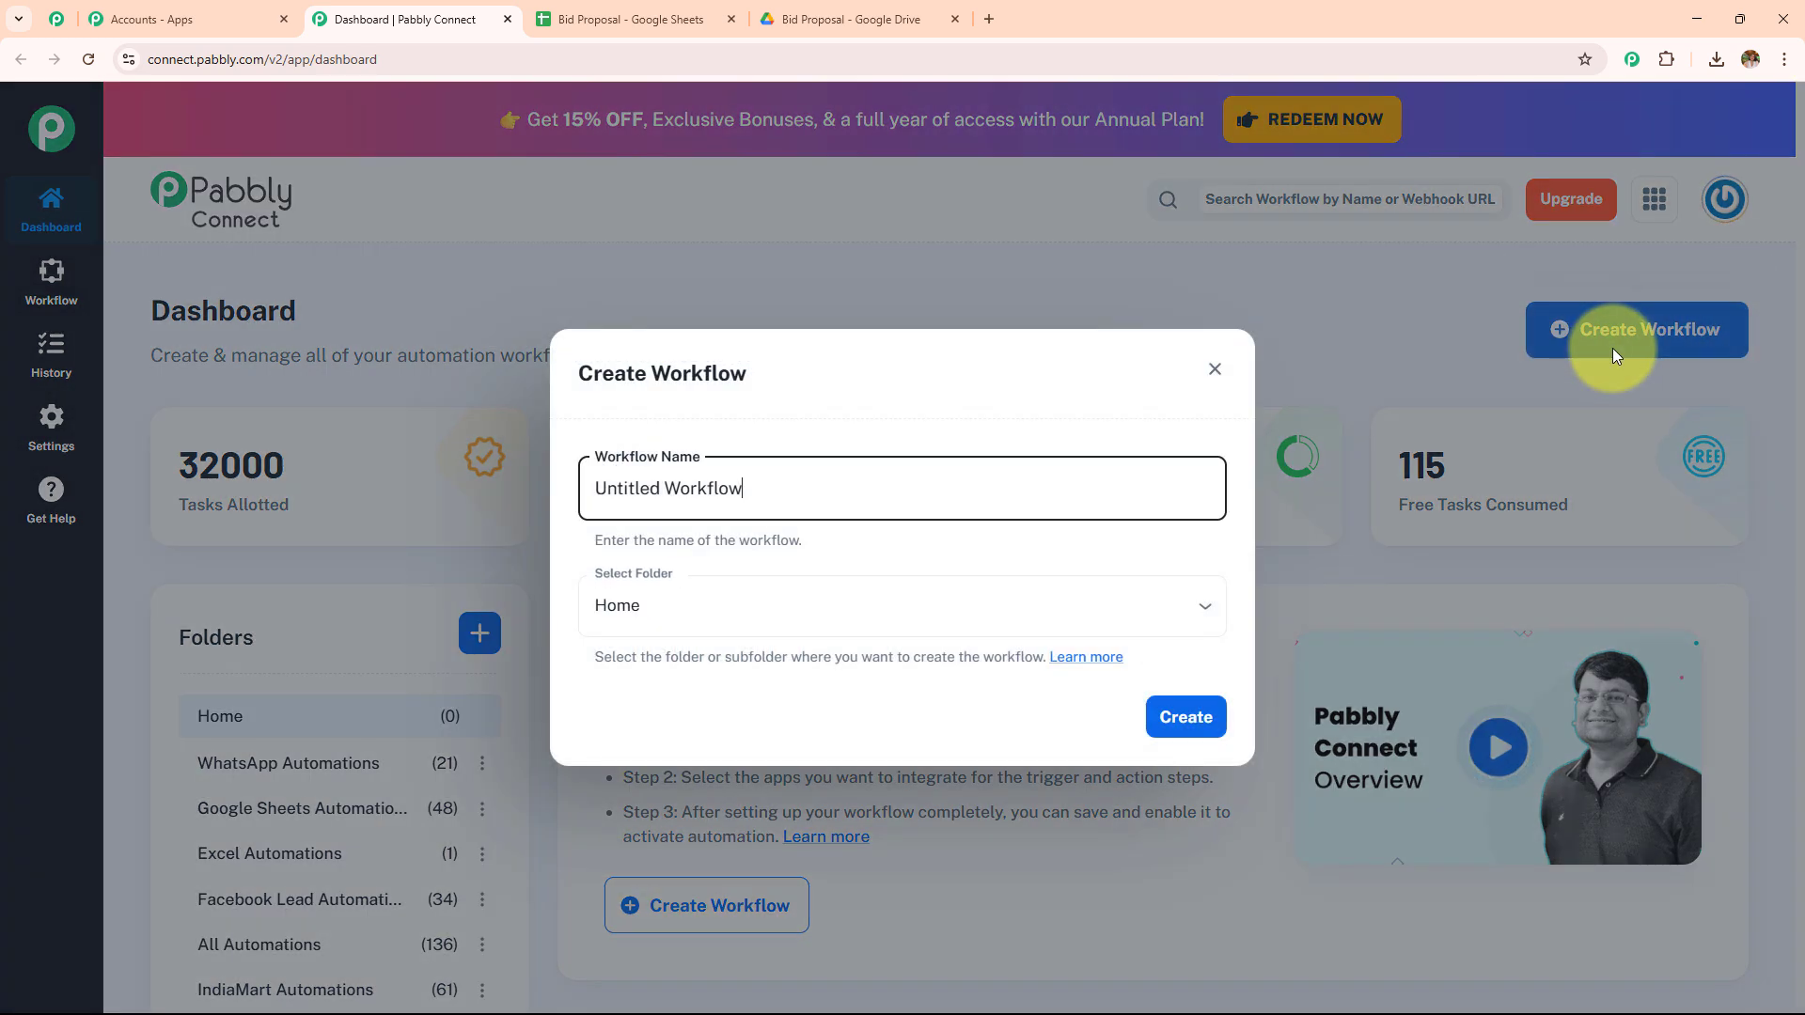
pyautogui.moveTo(826, 488); pyautogui.dragTo(566, 510)
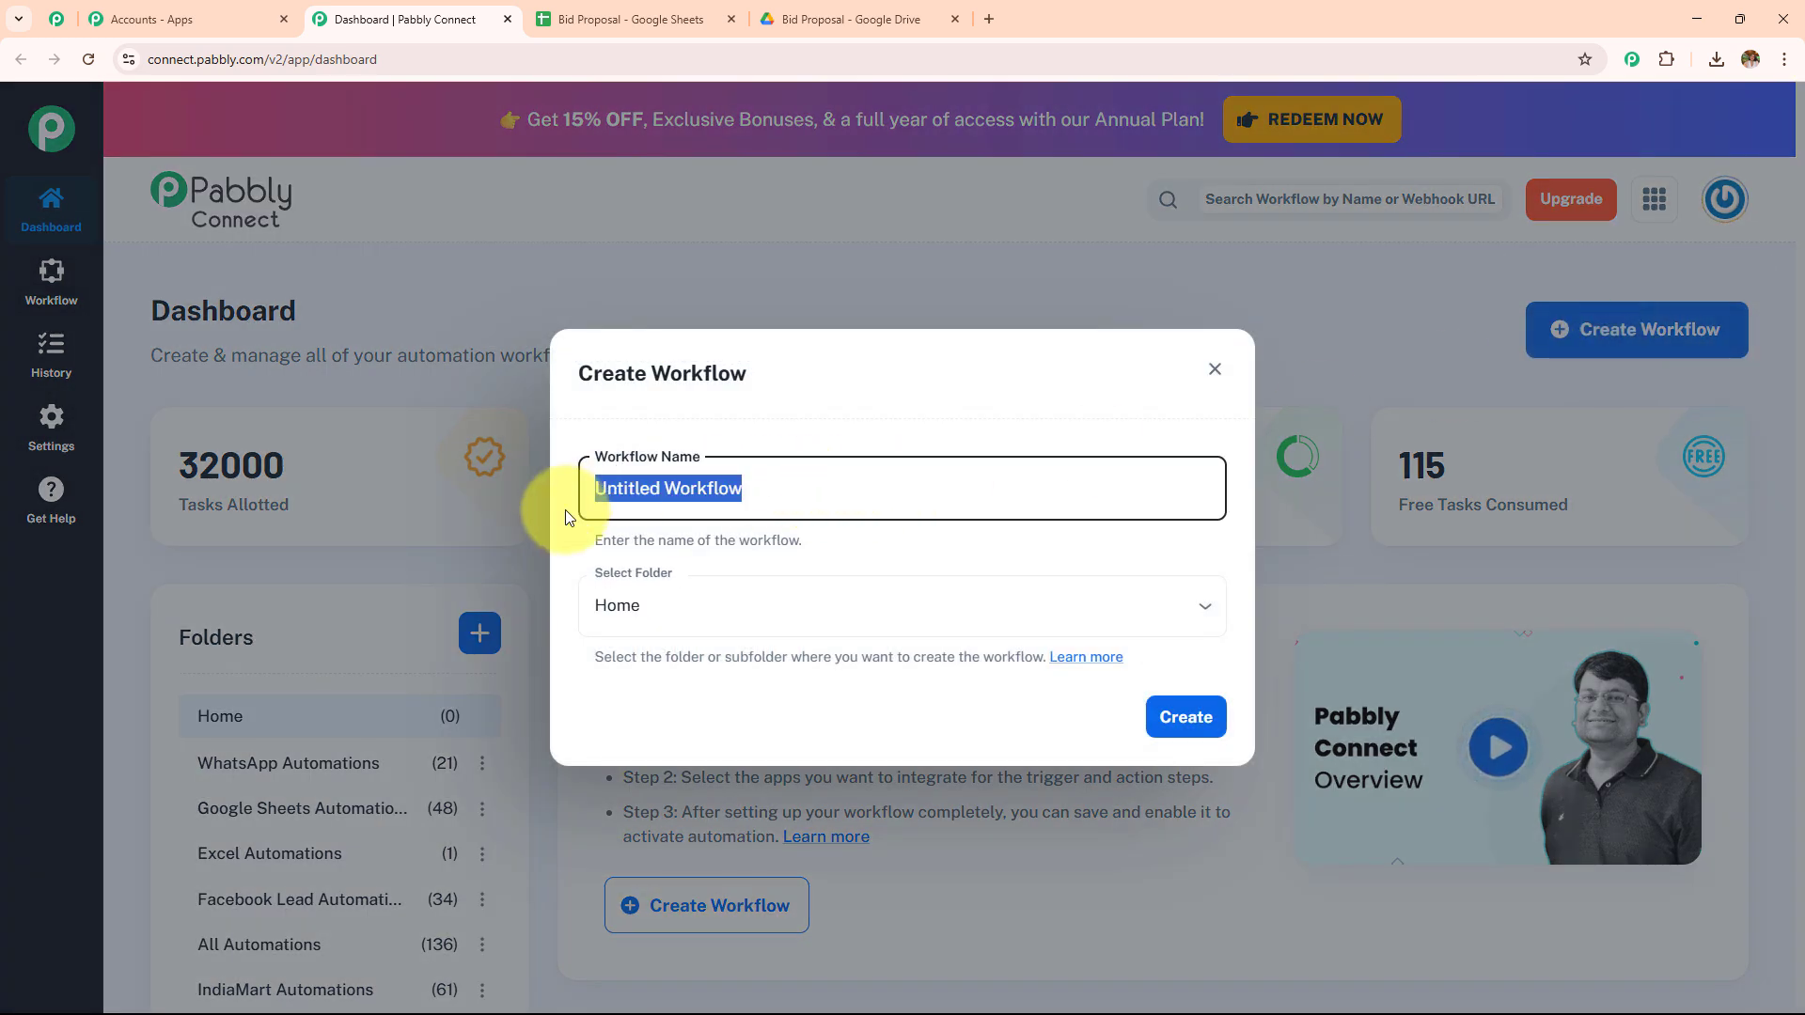
pyautogui.press('BackSpace')
pyautogui.click(683, 590)
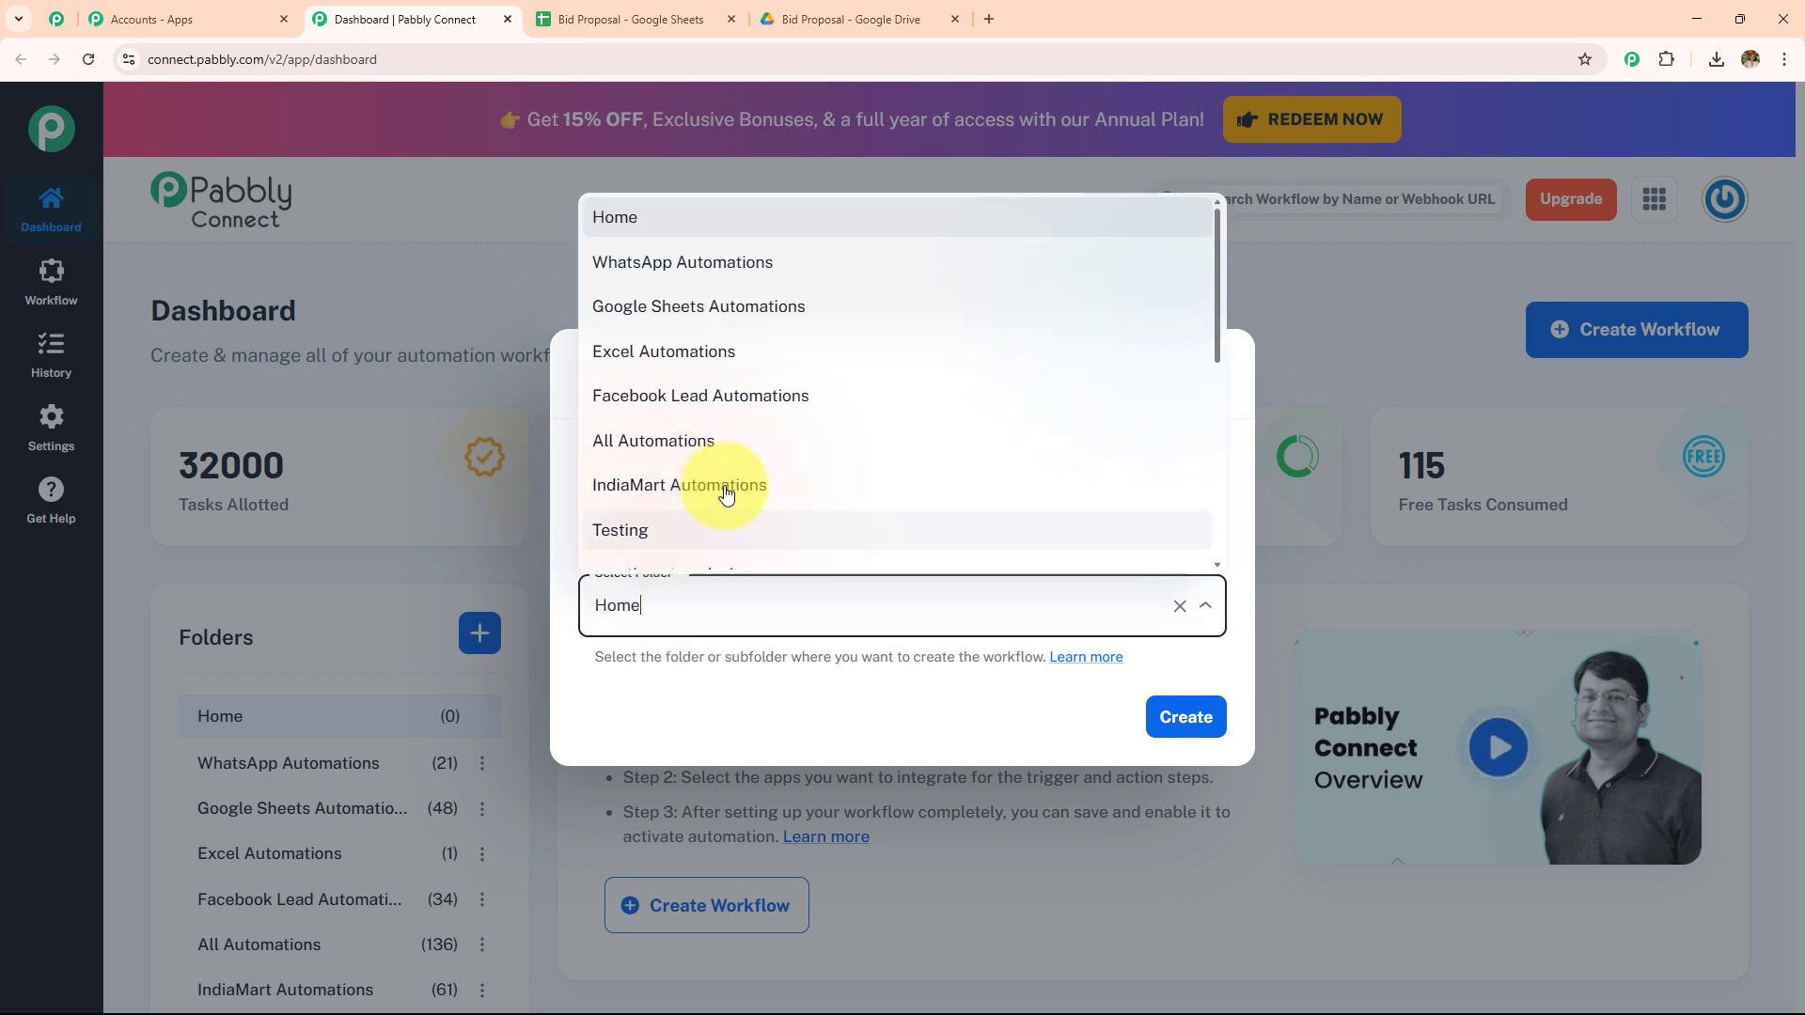
pyautogui.scroll(-5, 737, 479)
pyautogui.click(719, 592)
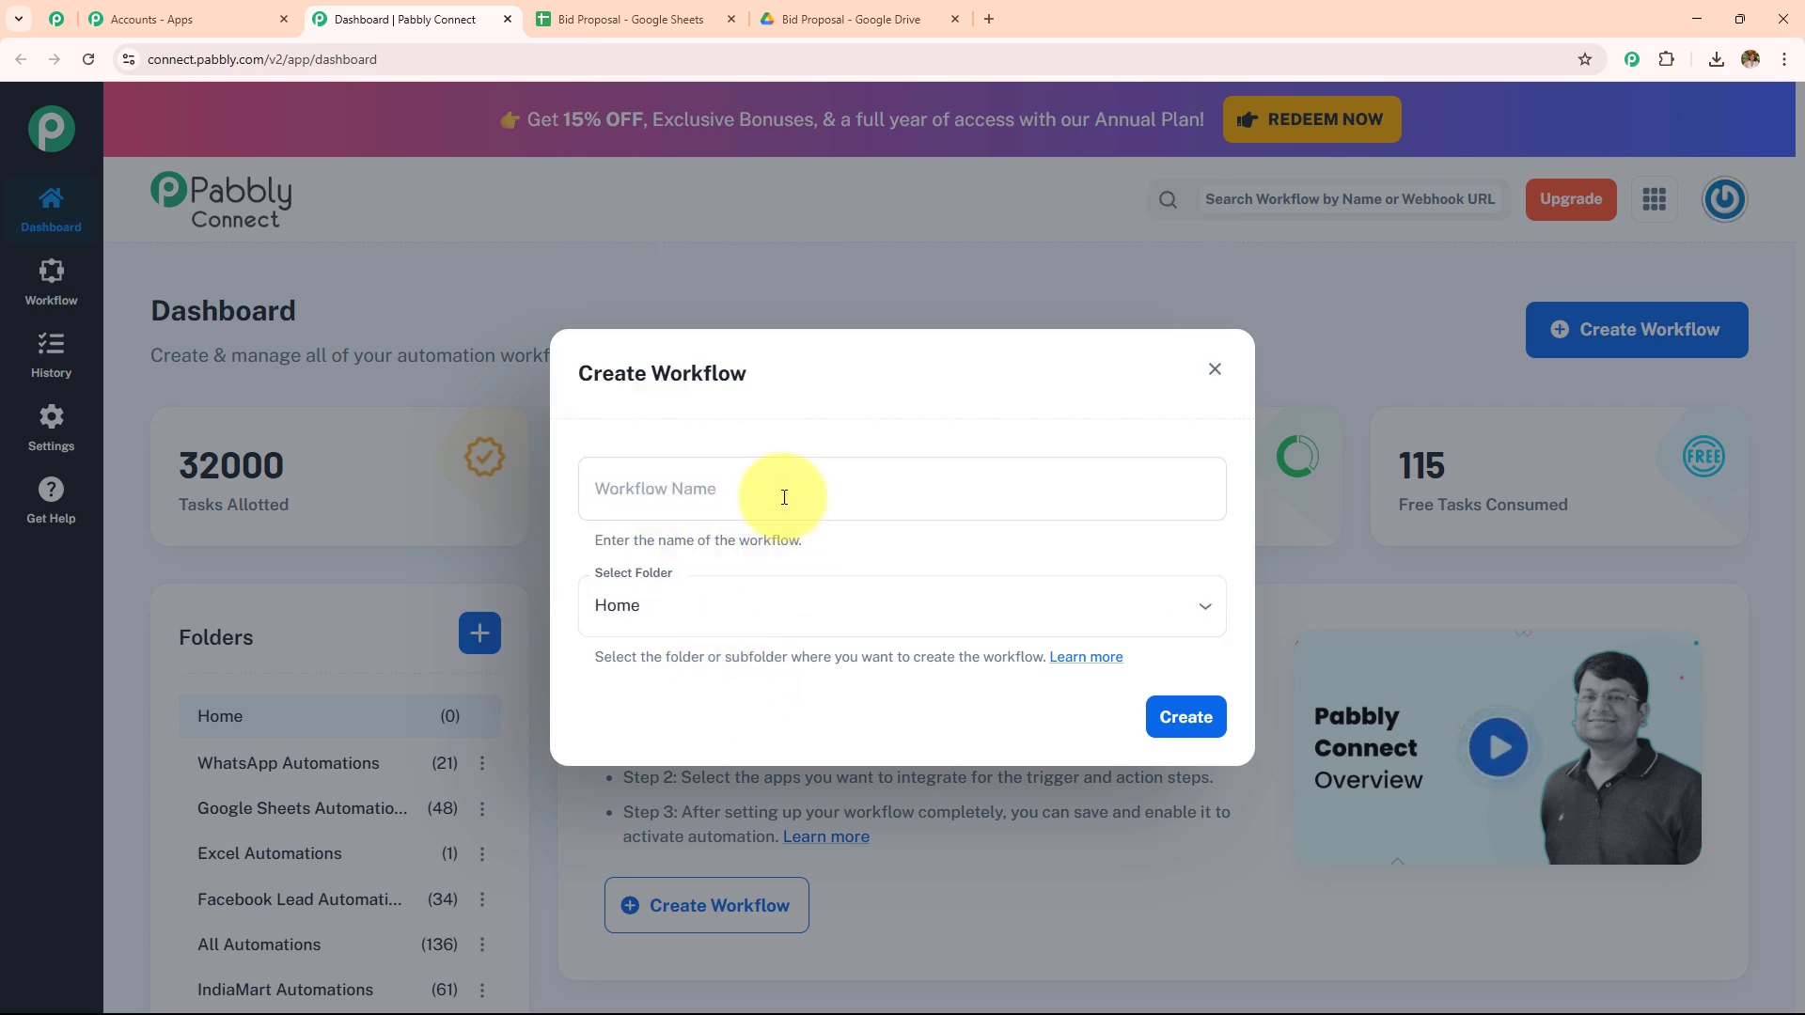
pyautogui.click(826, 507)
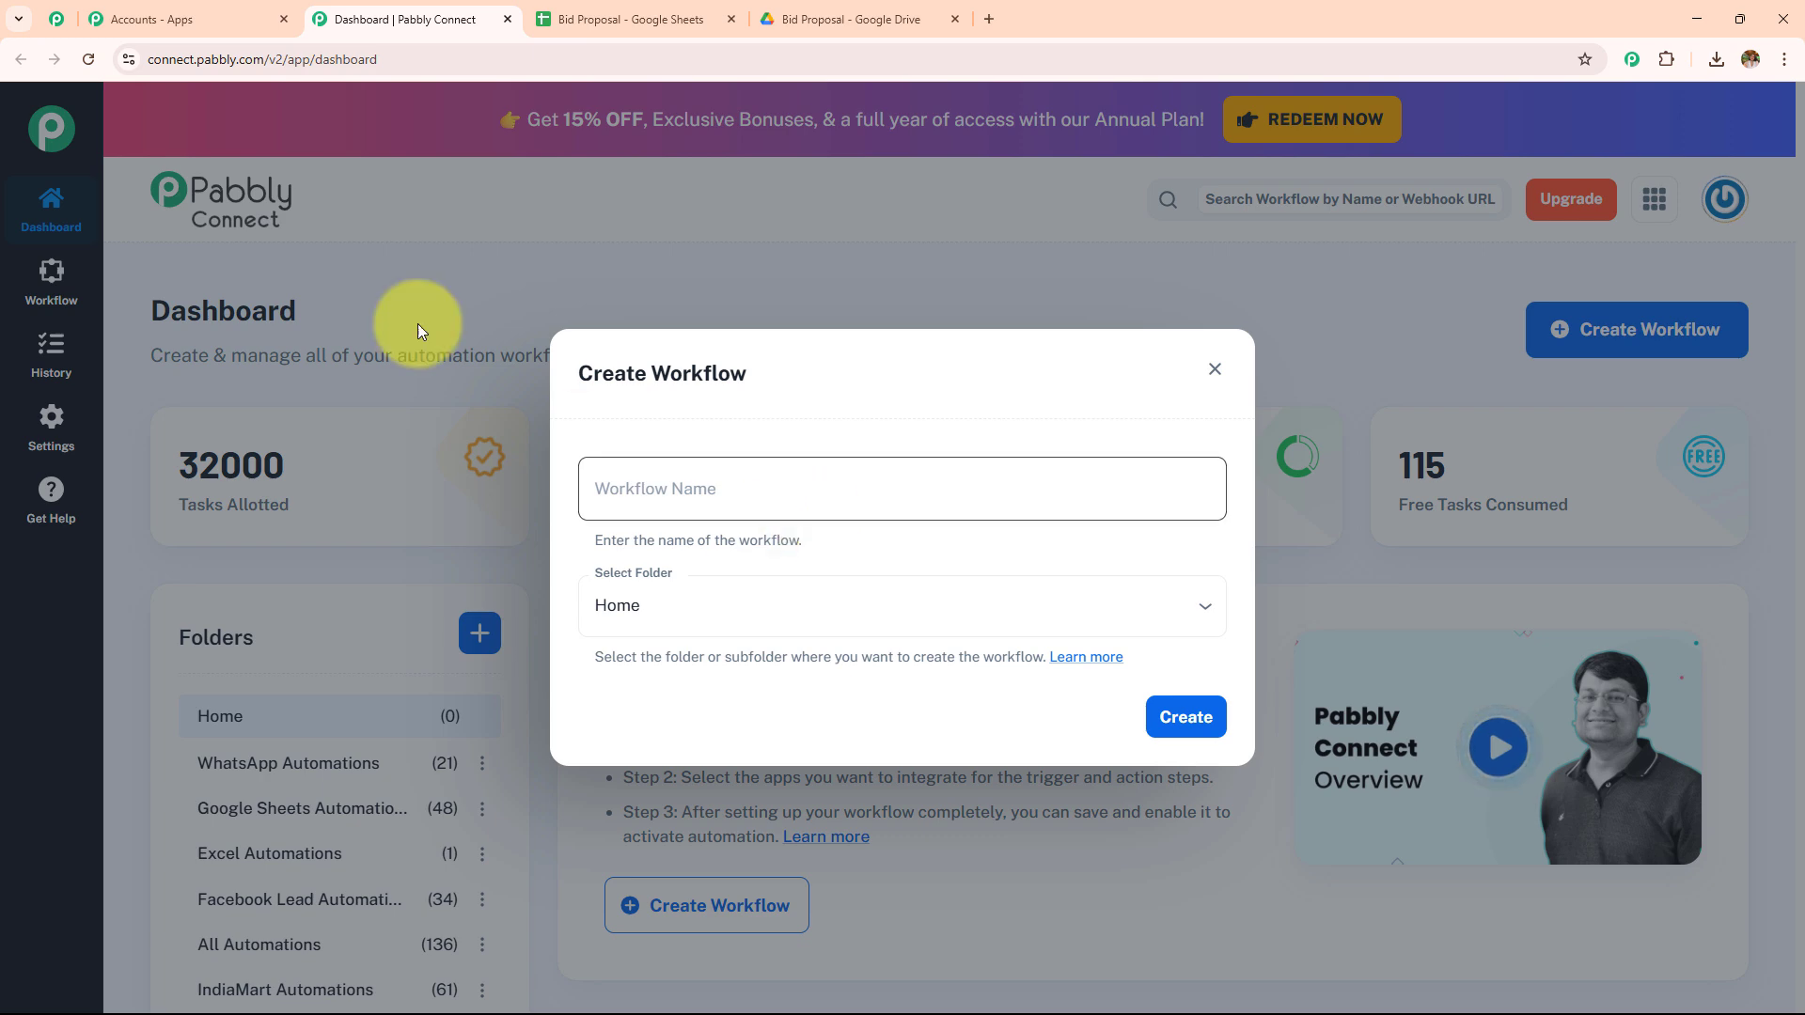
pyautogui.click(826, 495)
pyautogui.write('Extract Bid Proposals Data From PDFs to Google Sheets using AI Agent')
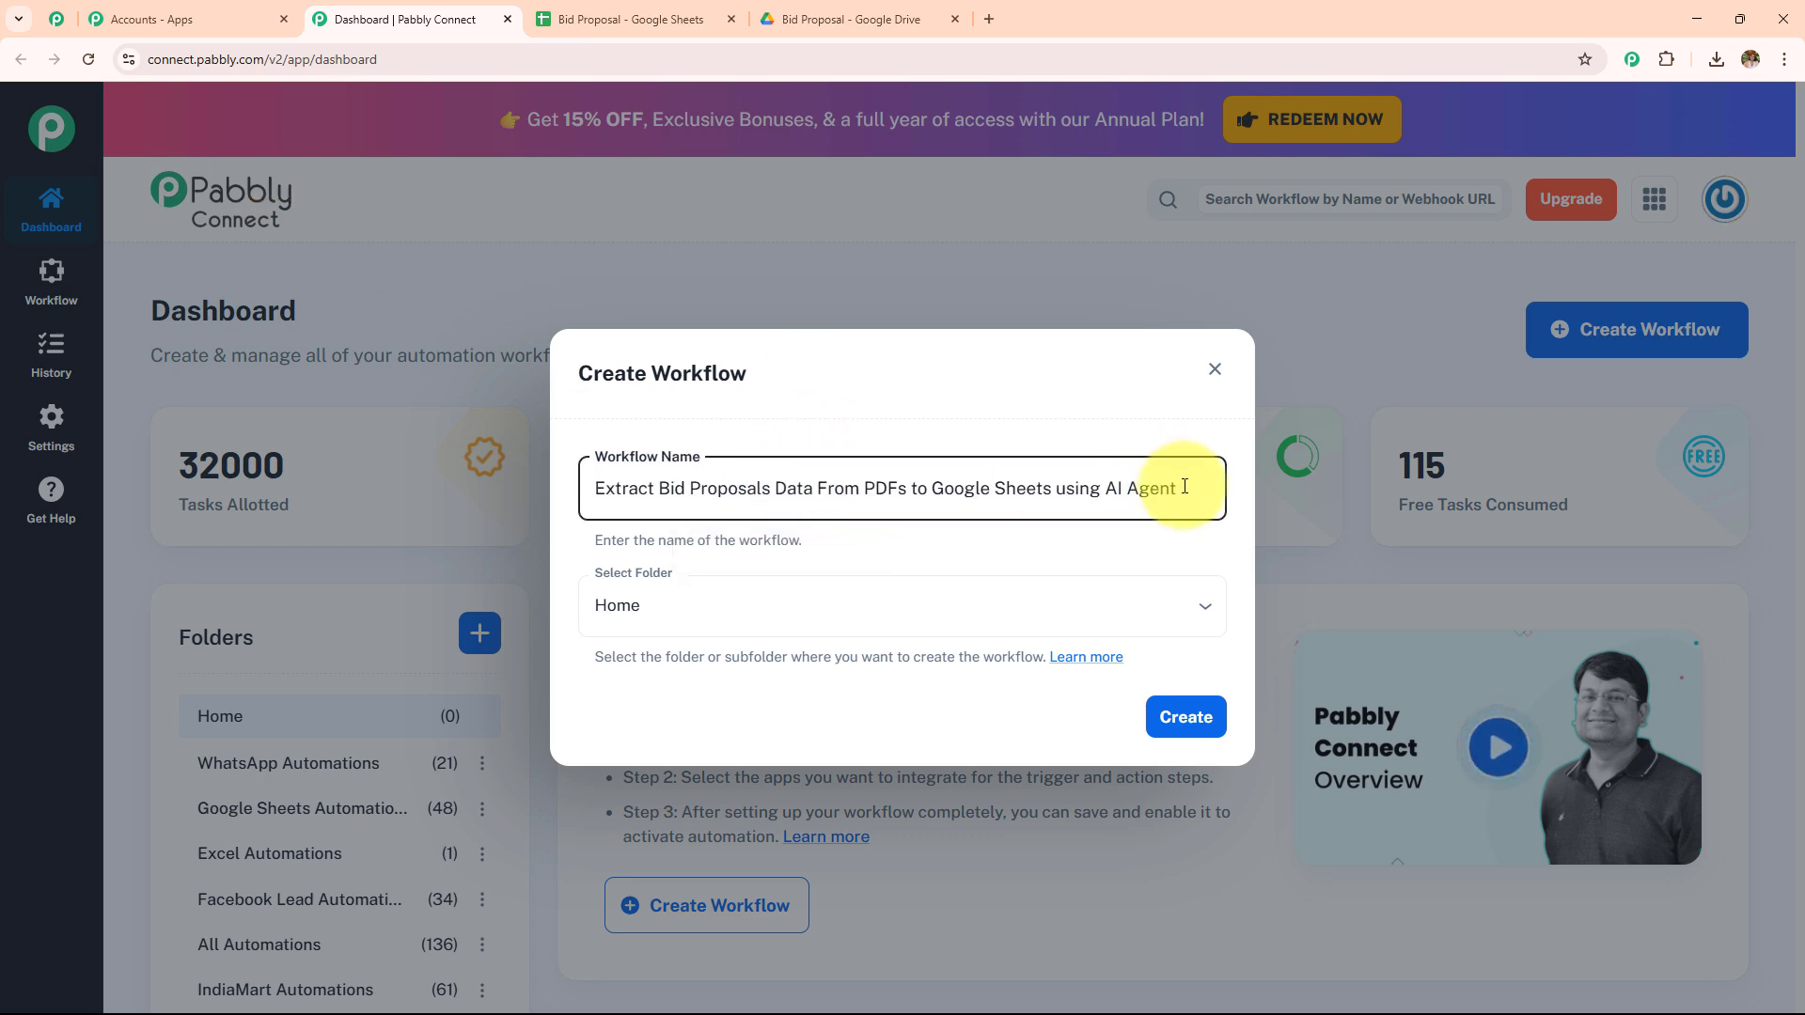
pyautogui.moveTo(1181, 488); pyautogui.dragTo(492, 504)
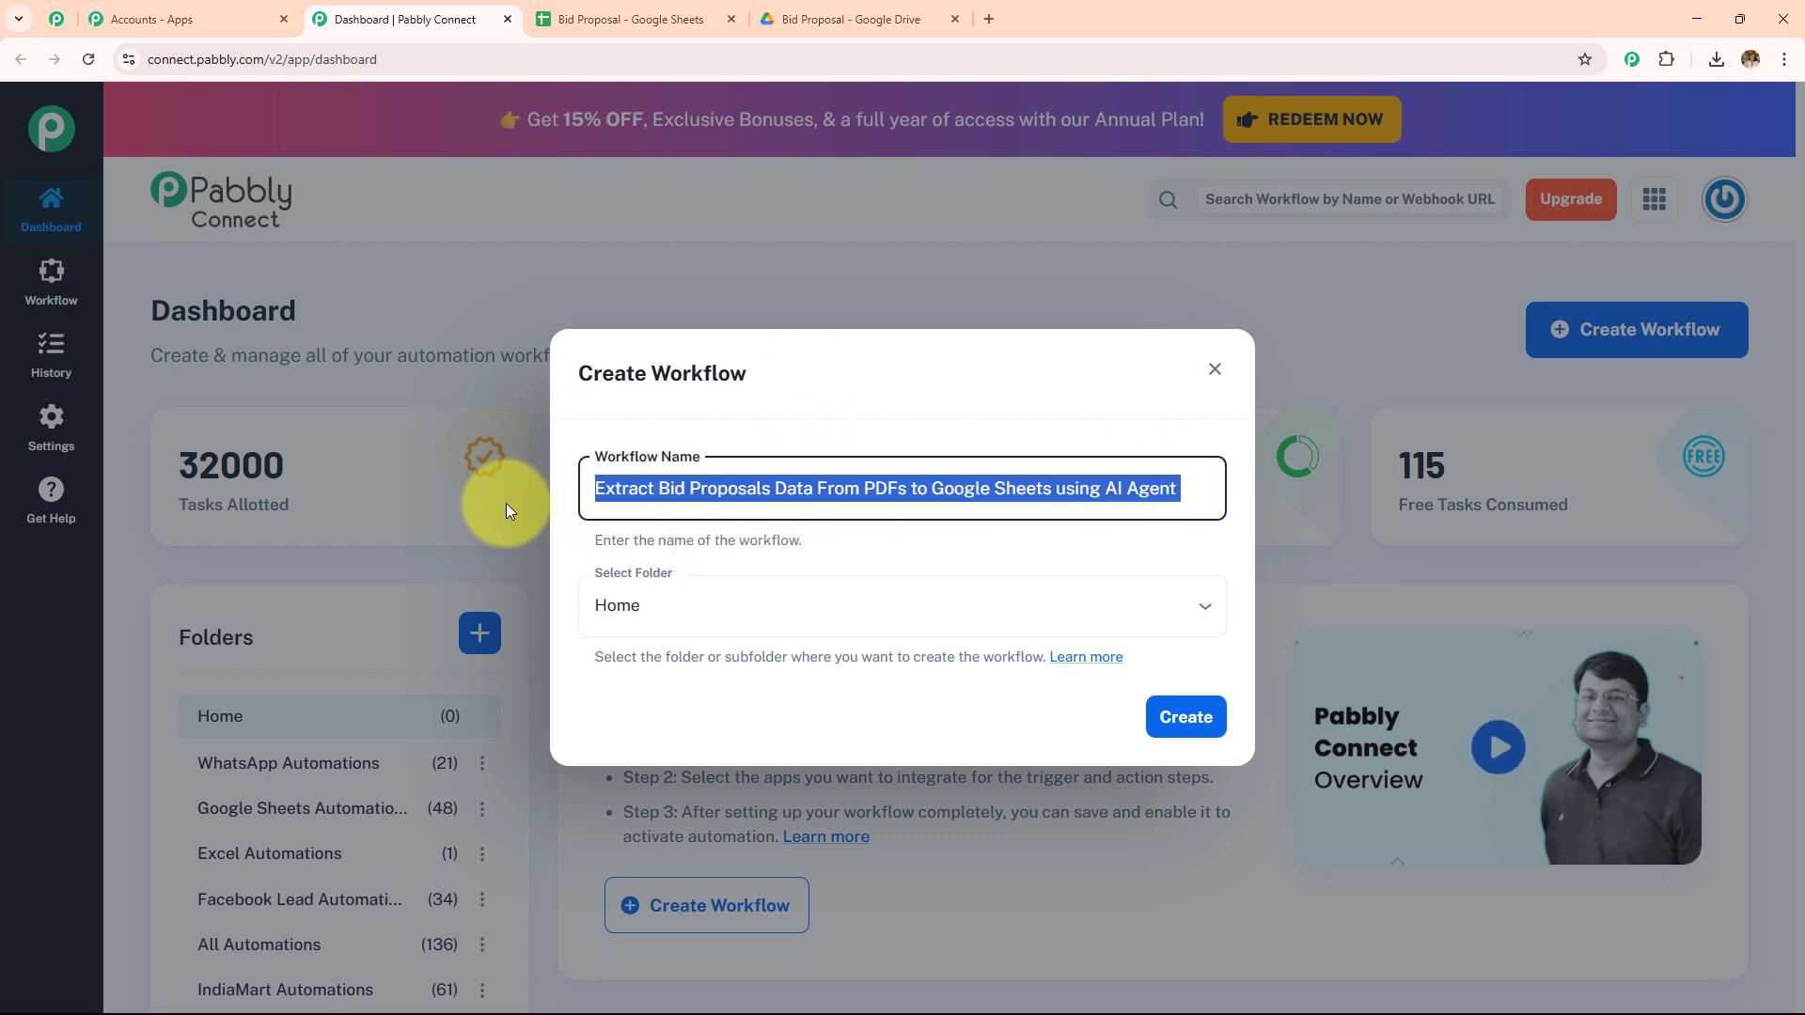
# Step: Assign the new workflow to the AI Agent folder and create it
pyautogui.click(892, 613)
pyautogui.scroll(-5, 846, 496)
pyautogui.scroll(5, 851, 498)
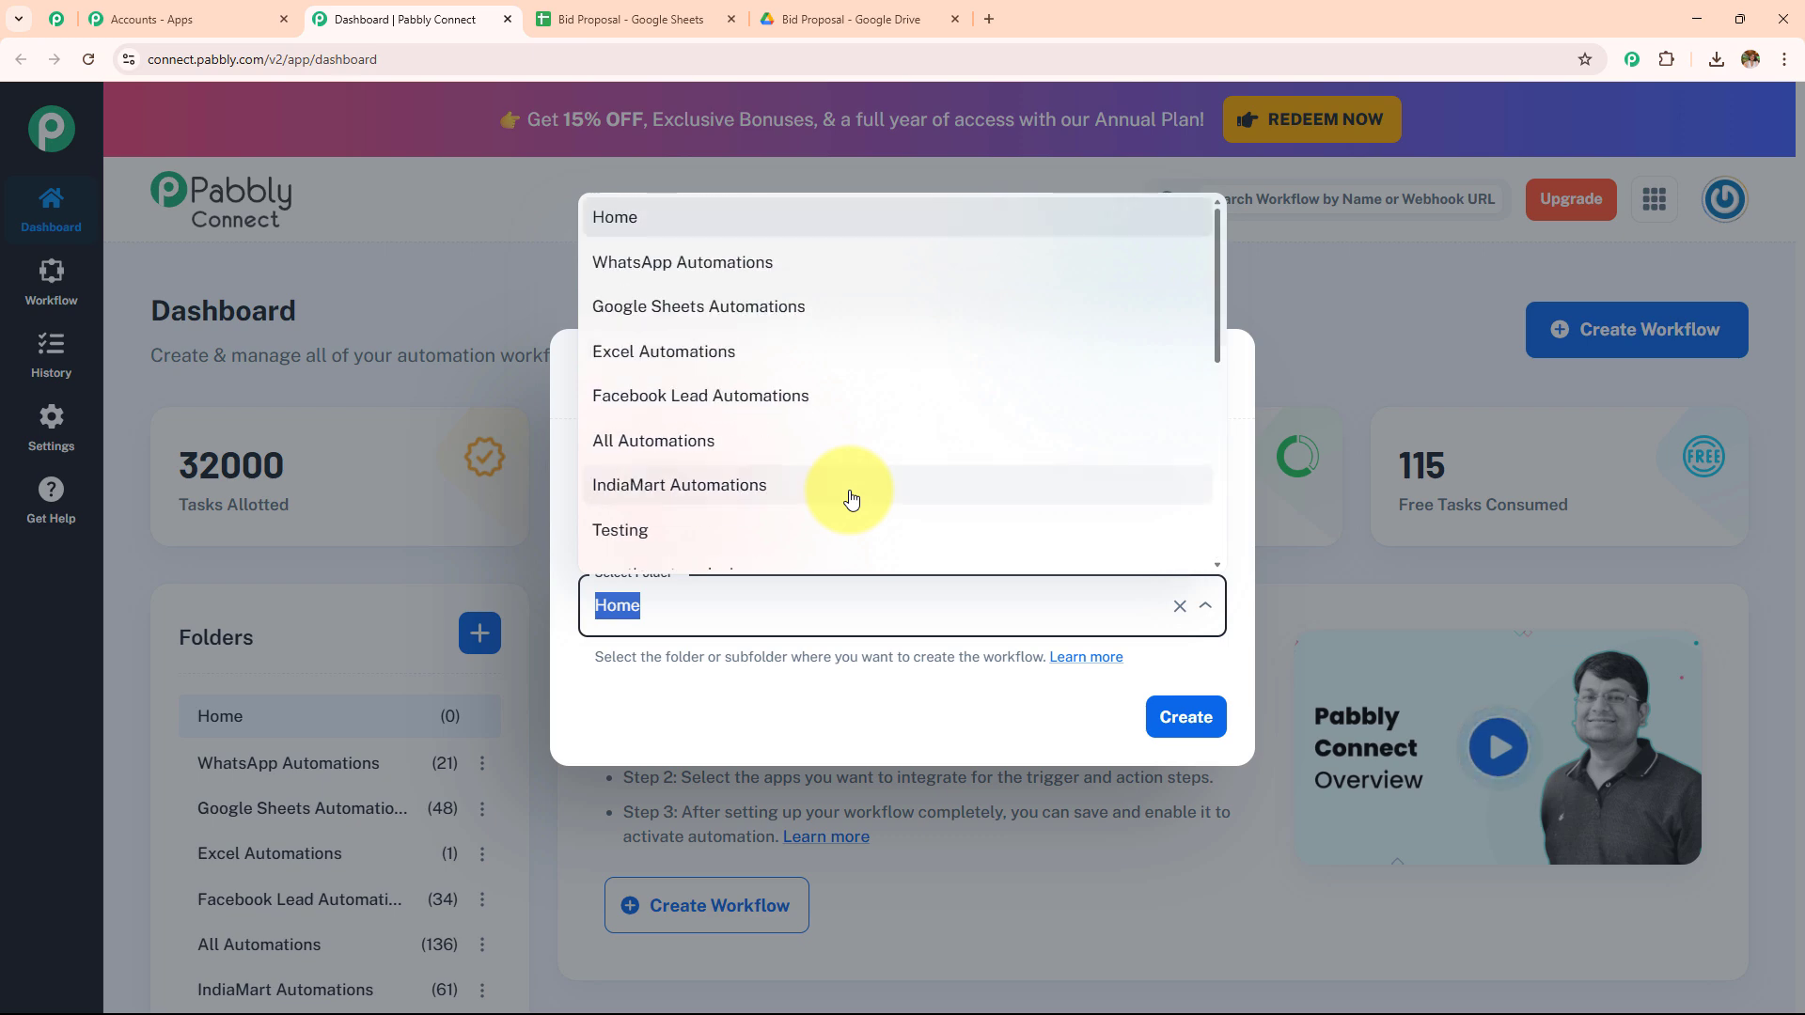
pyautogui.scroll(-5, 851, 498)
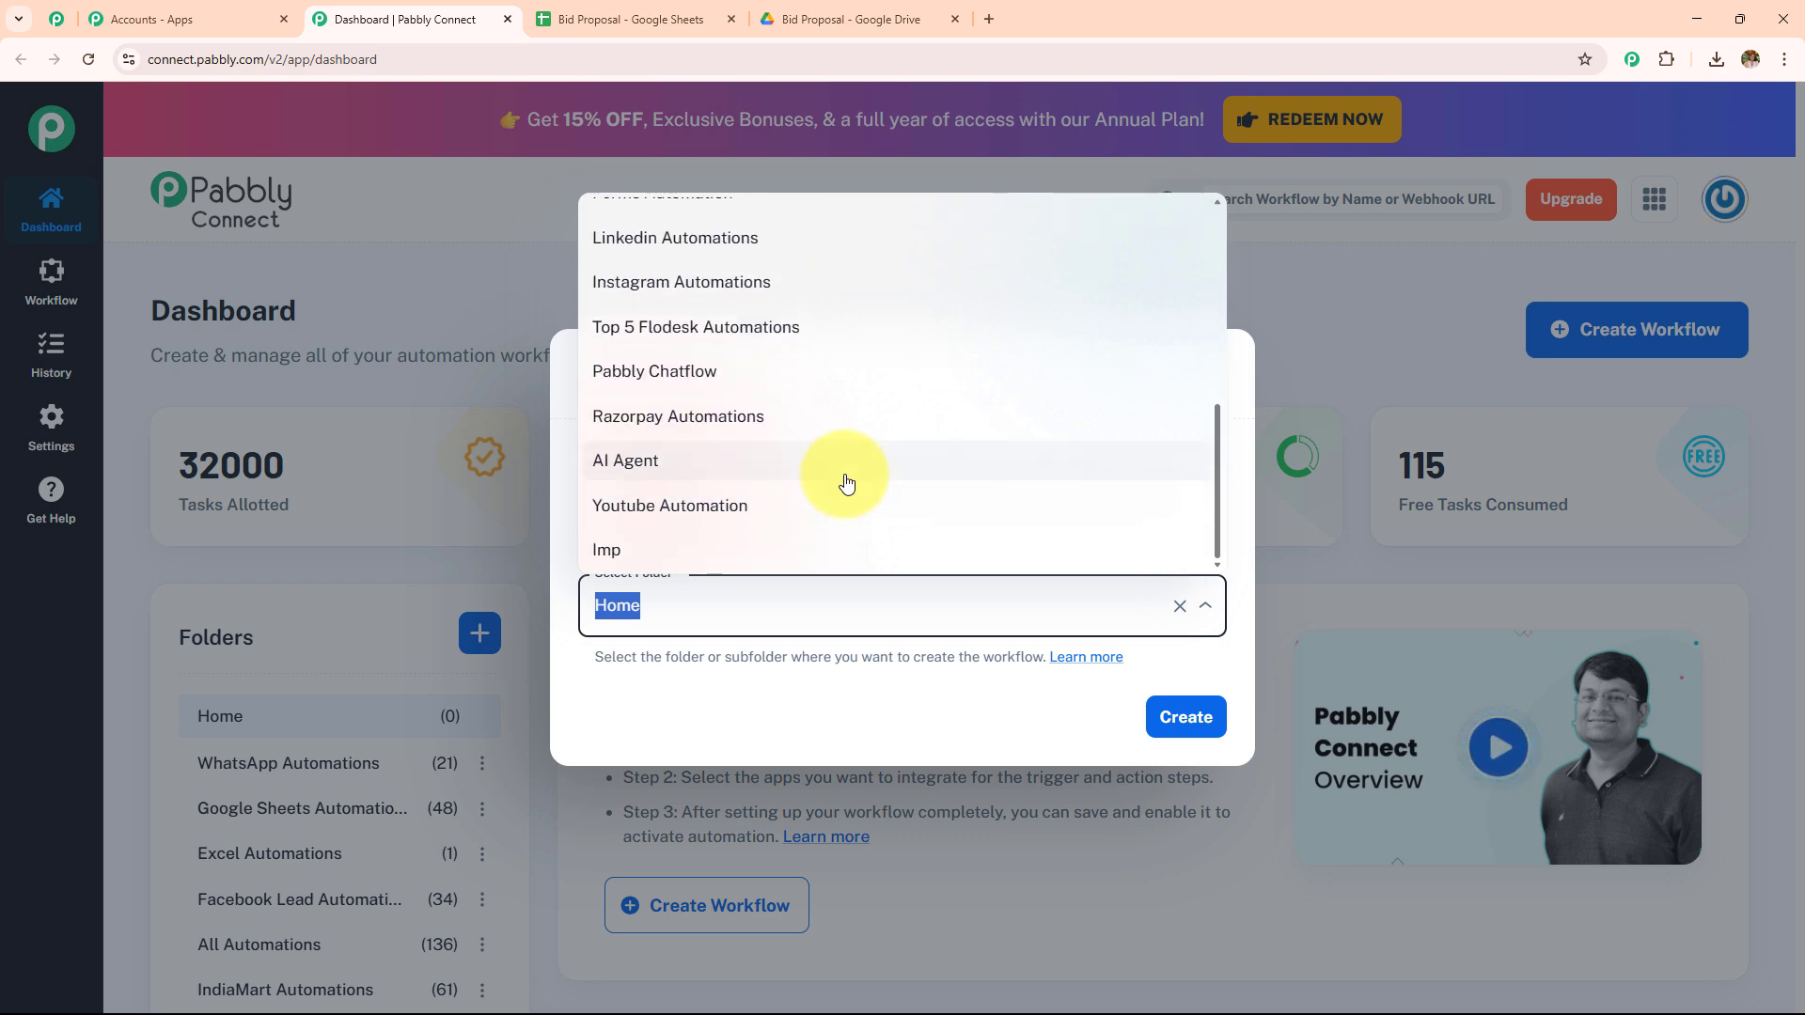
pyautogui.click(842, 475)
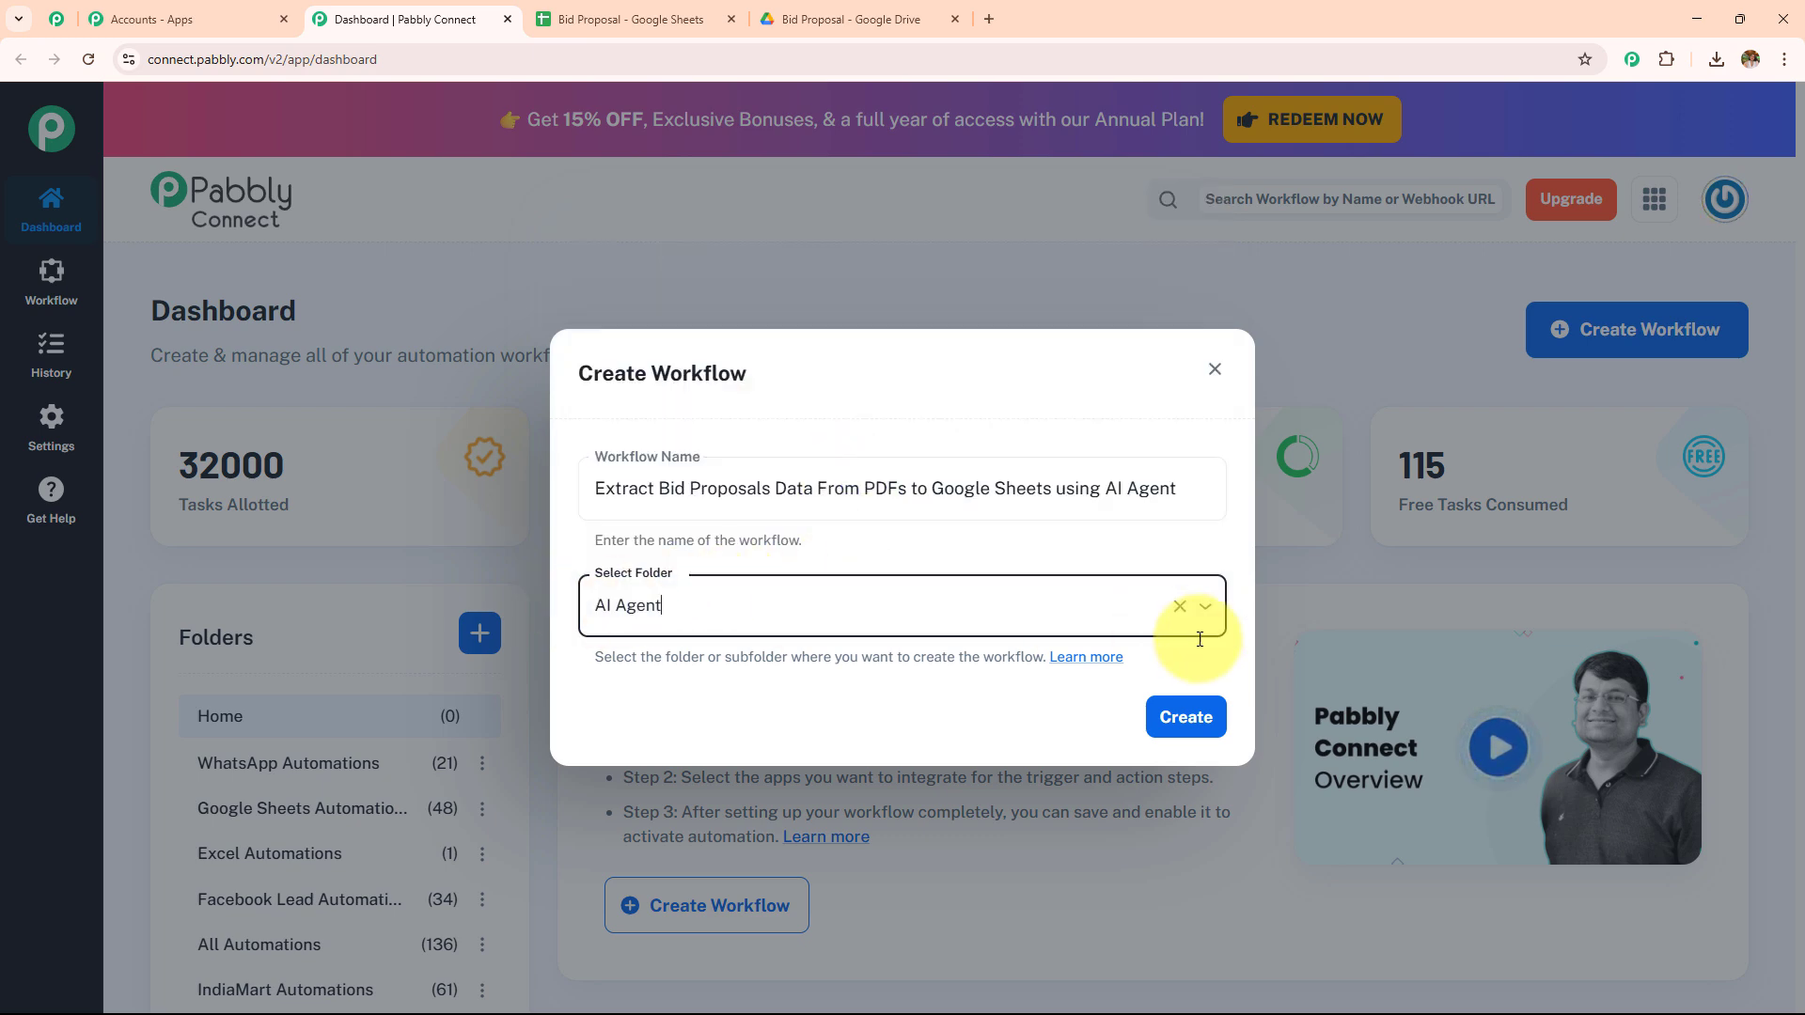
pyautogui.click(1216, 723)
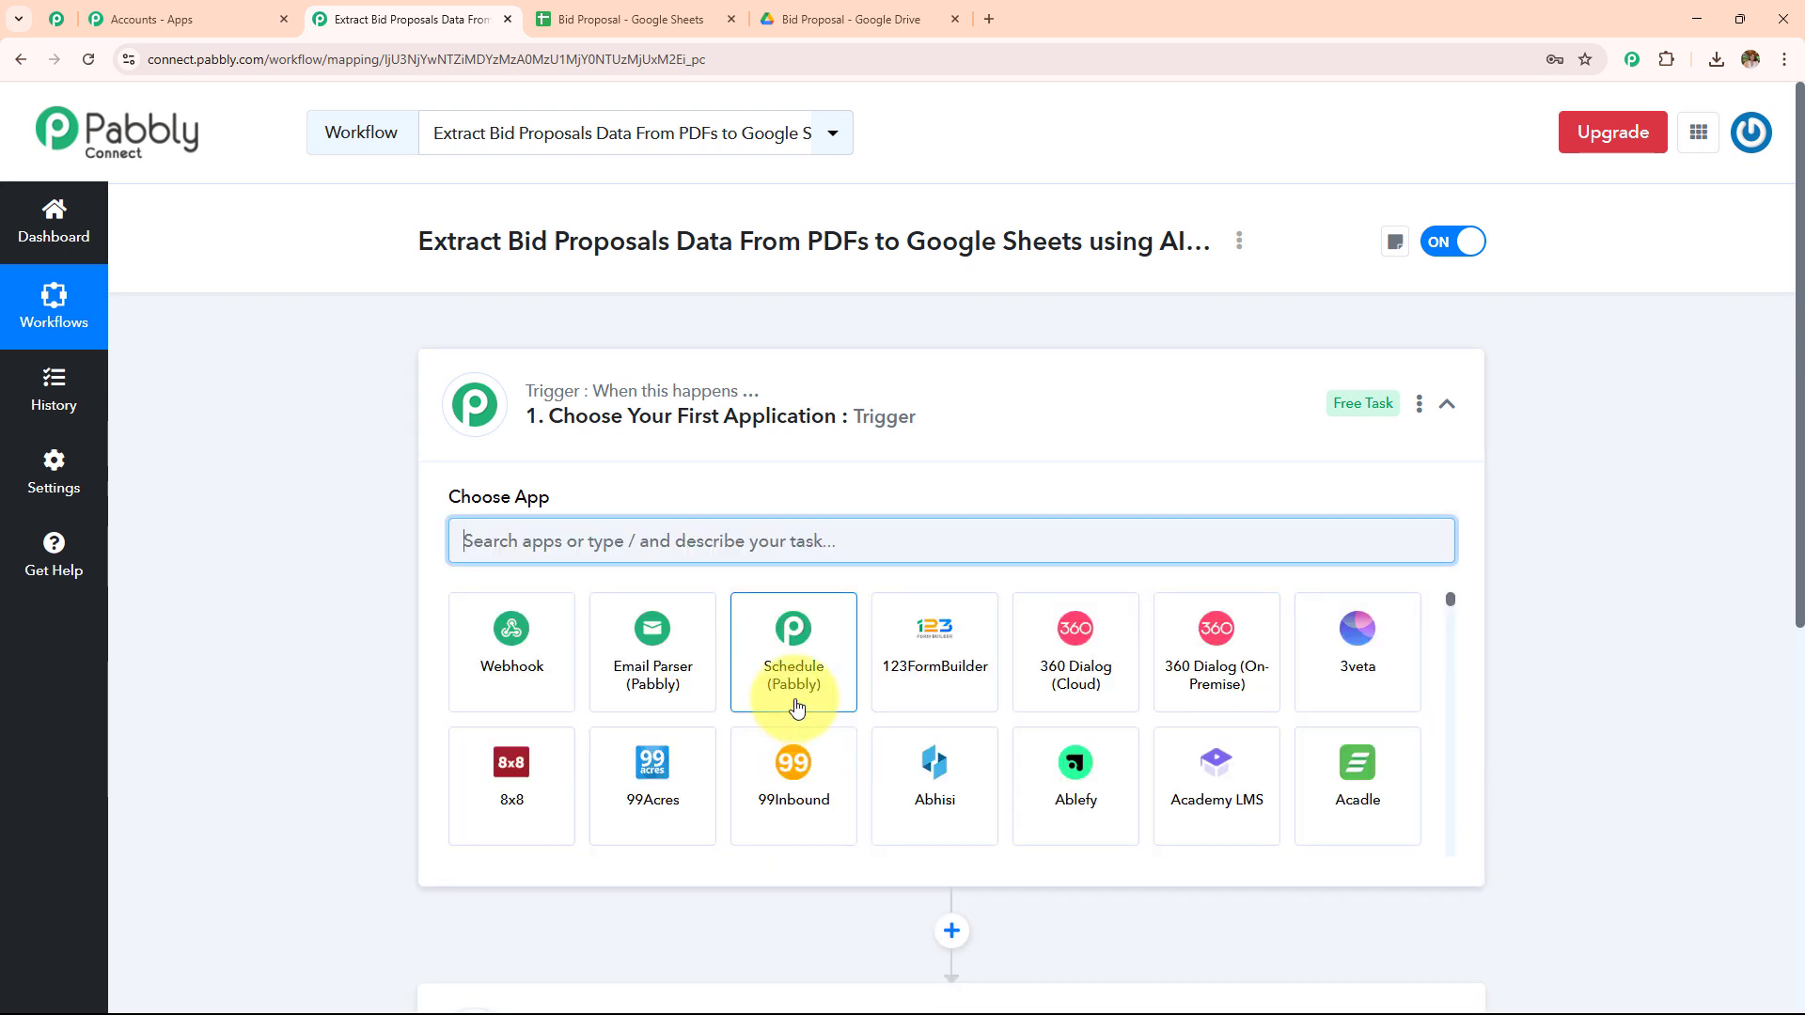
# Step: Collapse the trigger step, and check the Bid Proposal folder in Google Drive and the Bid Proposal sheet before returning to the workflow
pyautogui.click(744, 452)
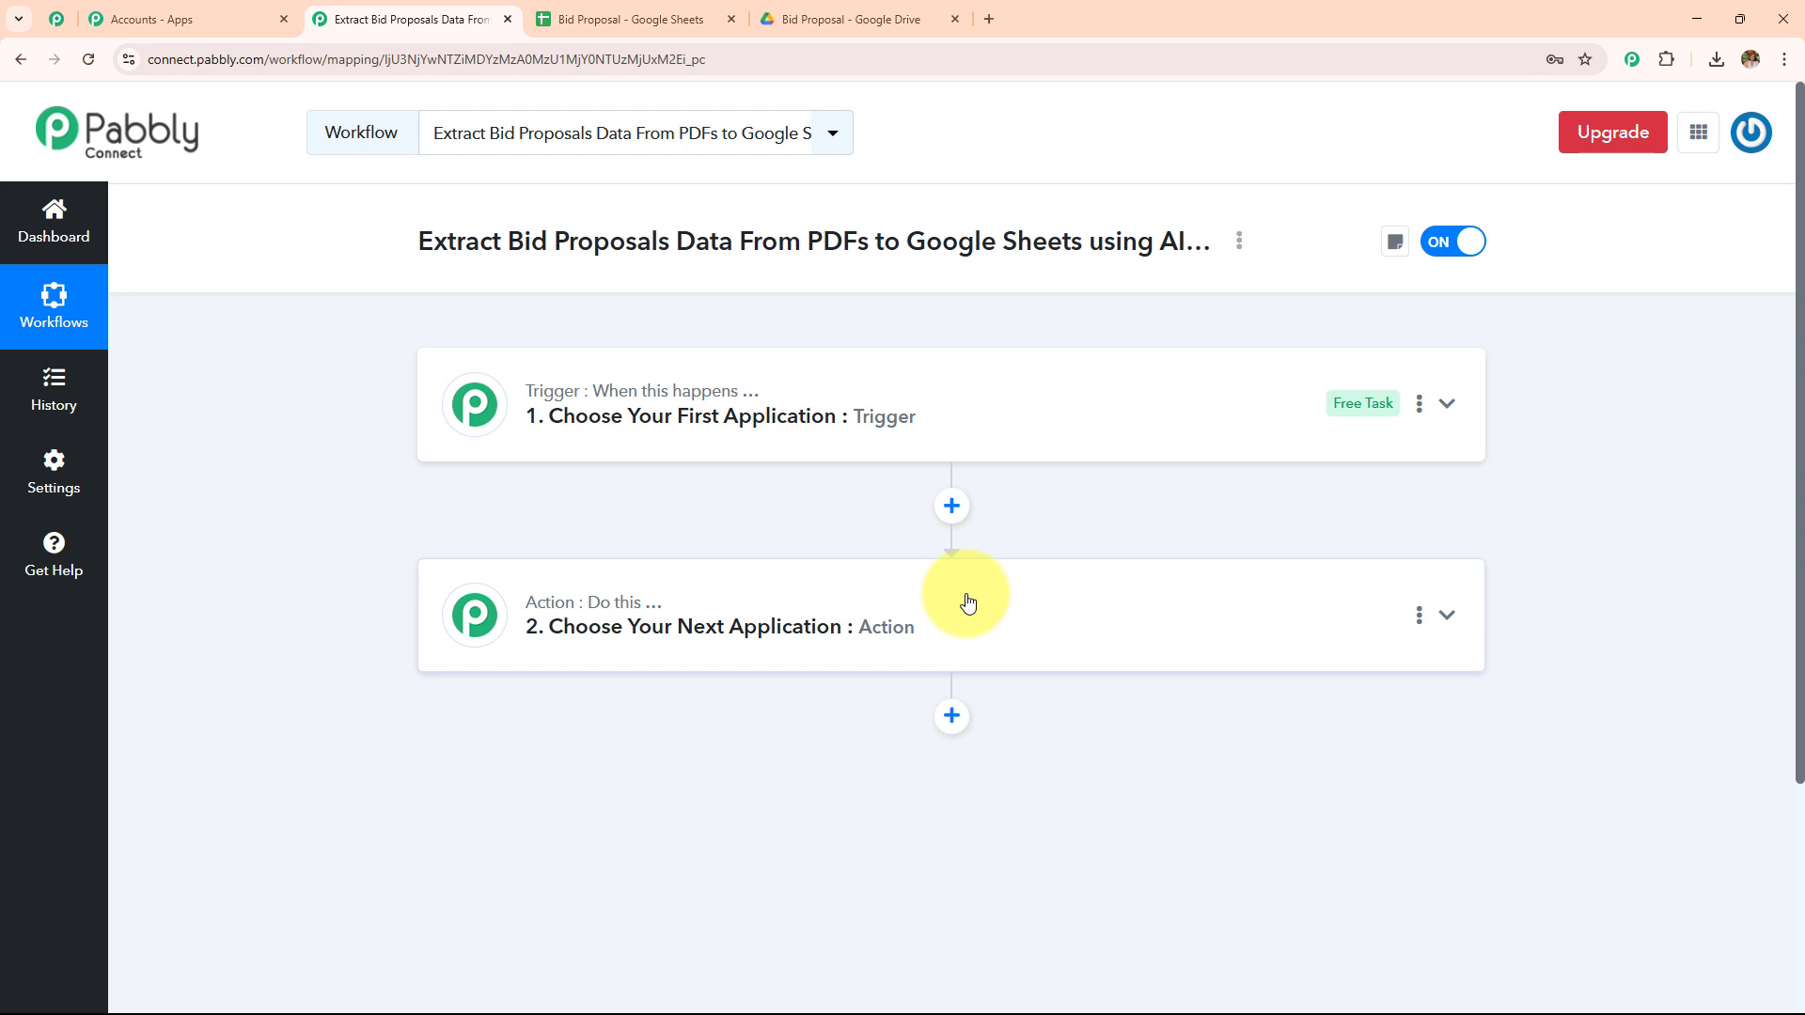
pyautogui.click(827, 19)
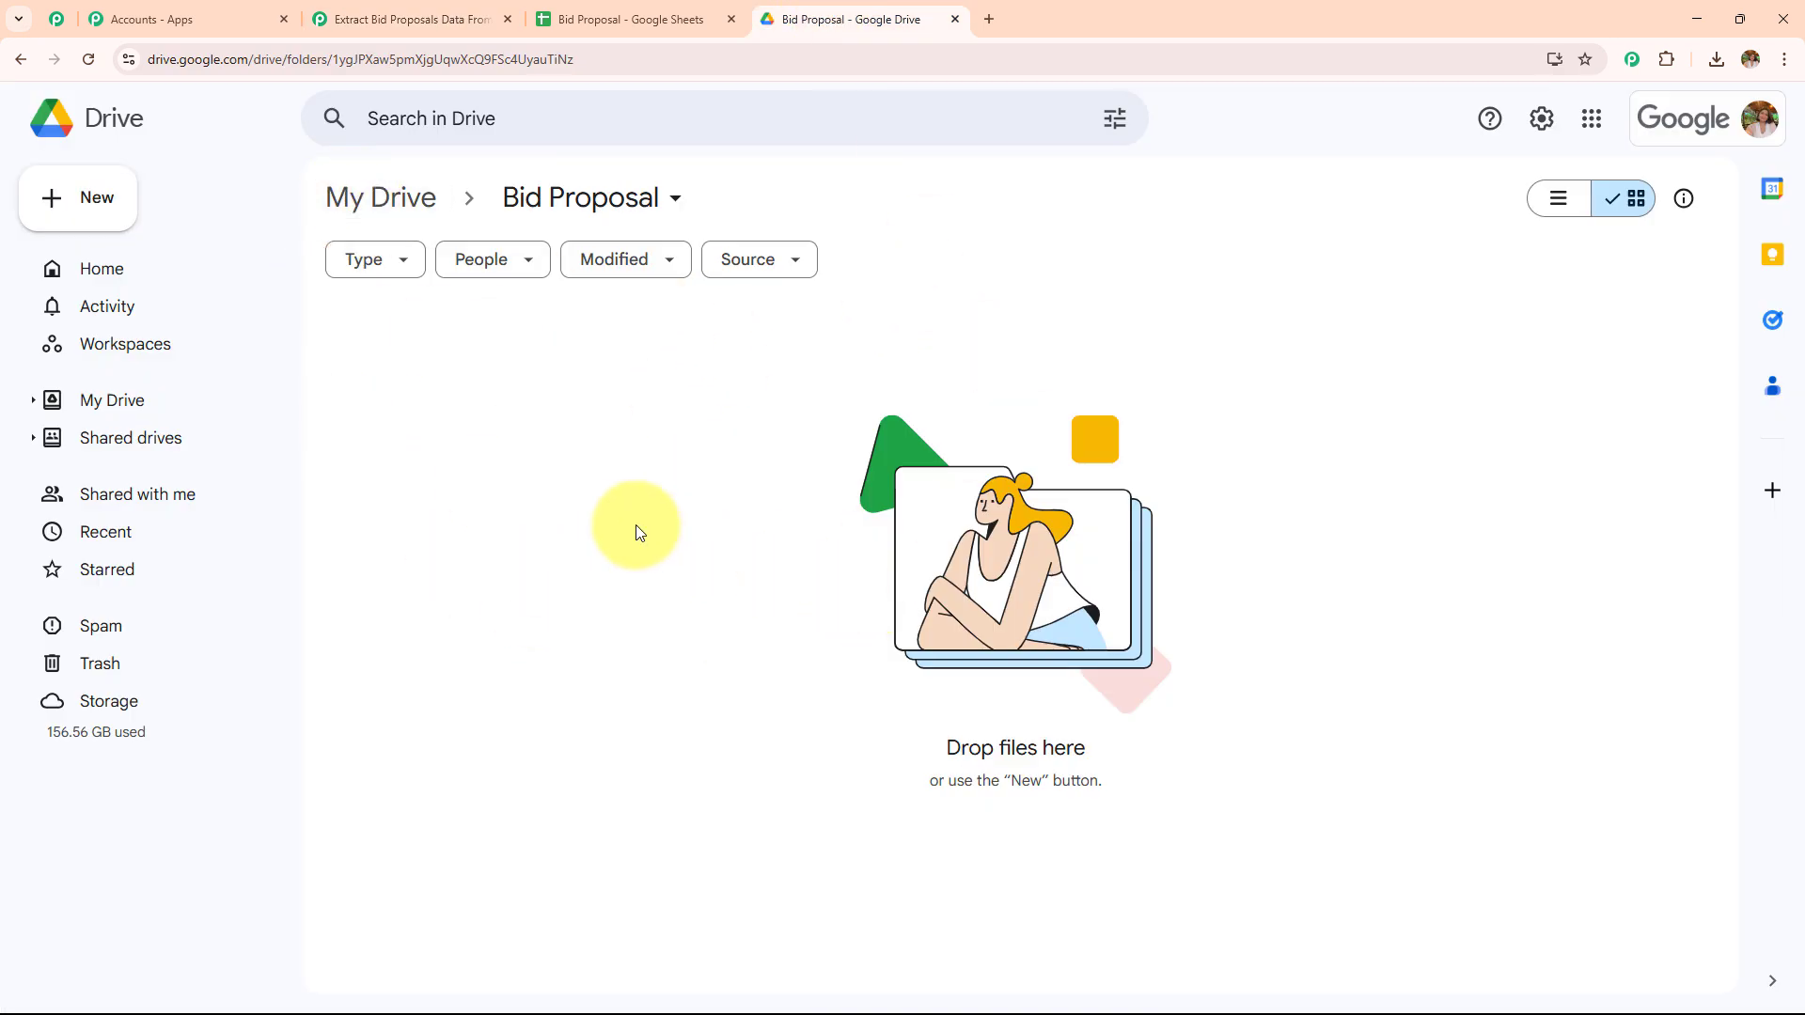
pyautogui.click(470, 19)
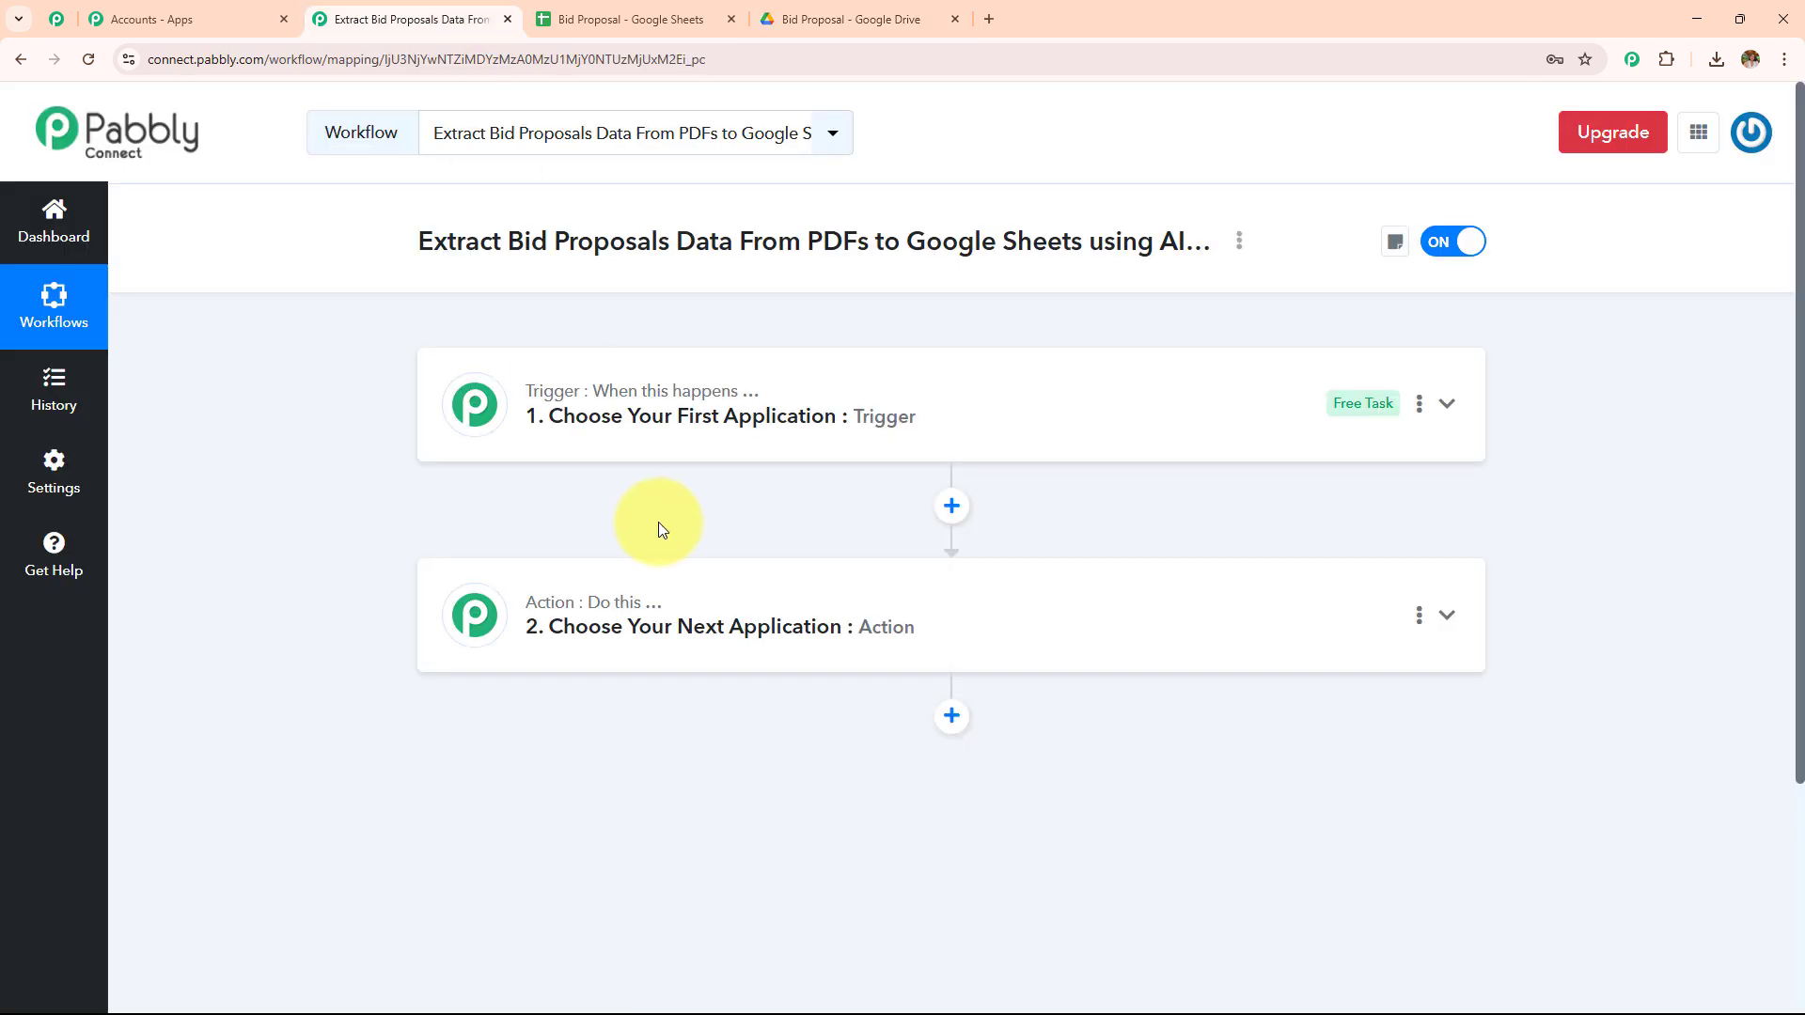
pyautogui.click(658, 19)
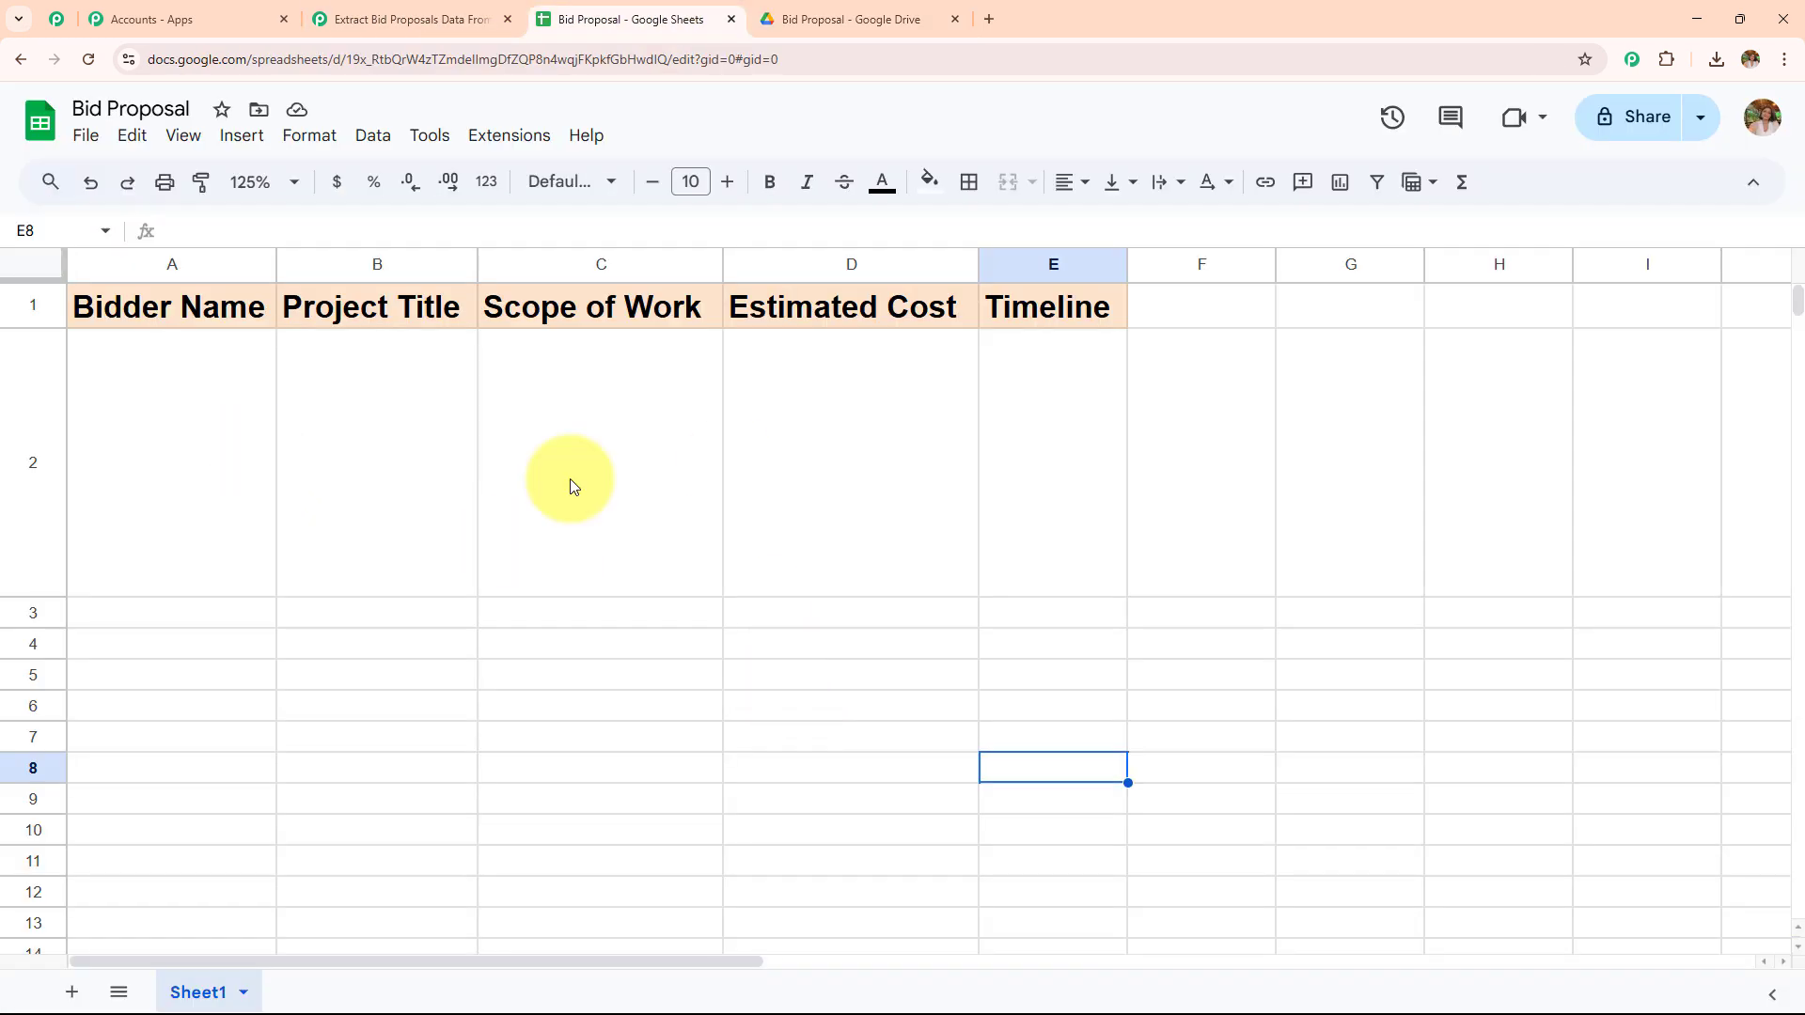
pyautogui.click(489, 19)
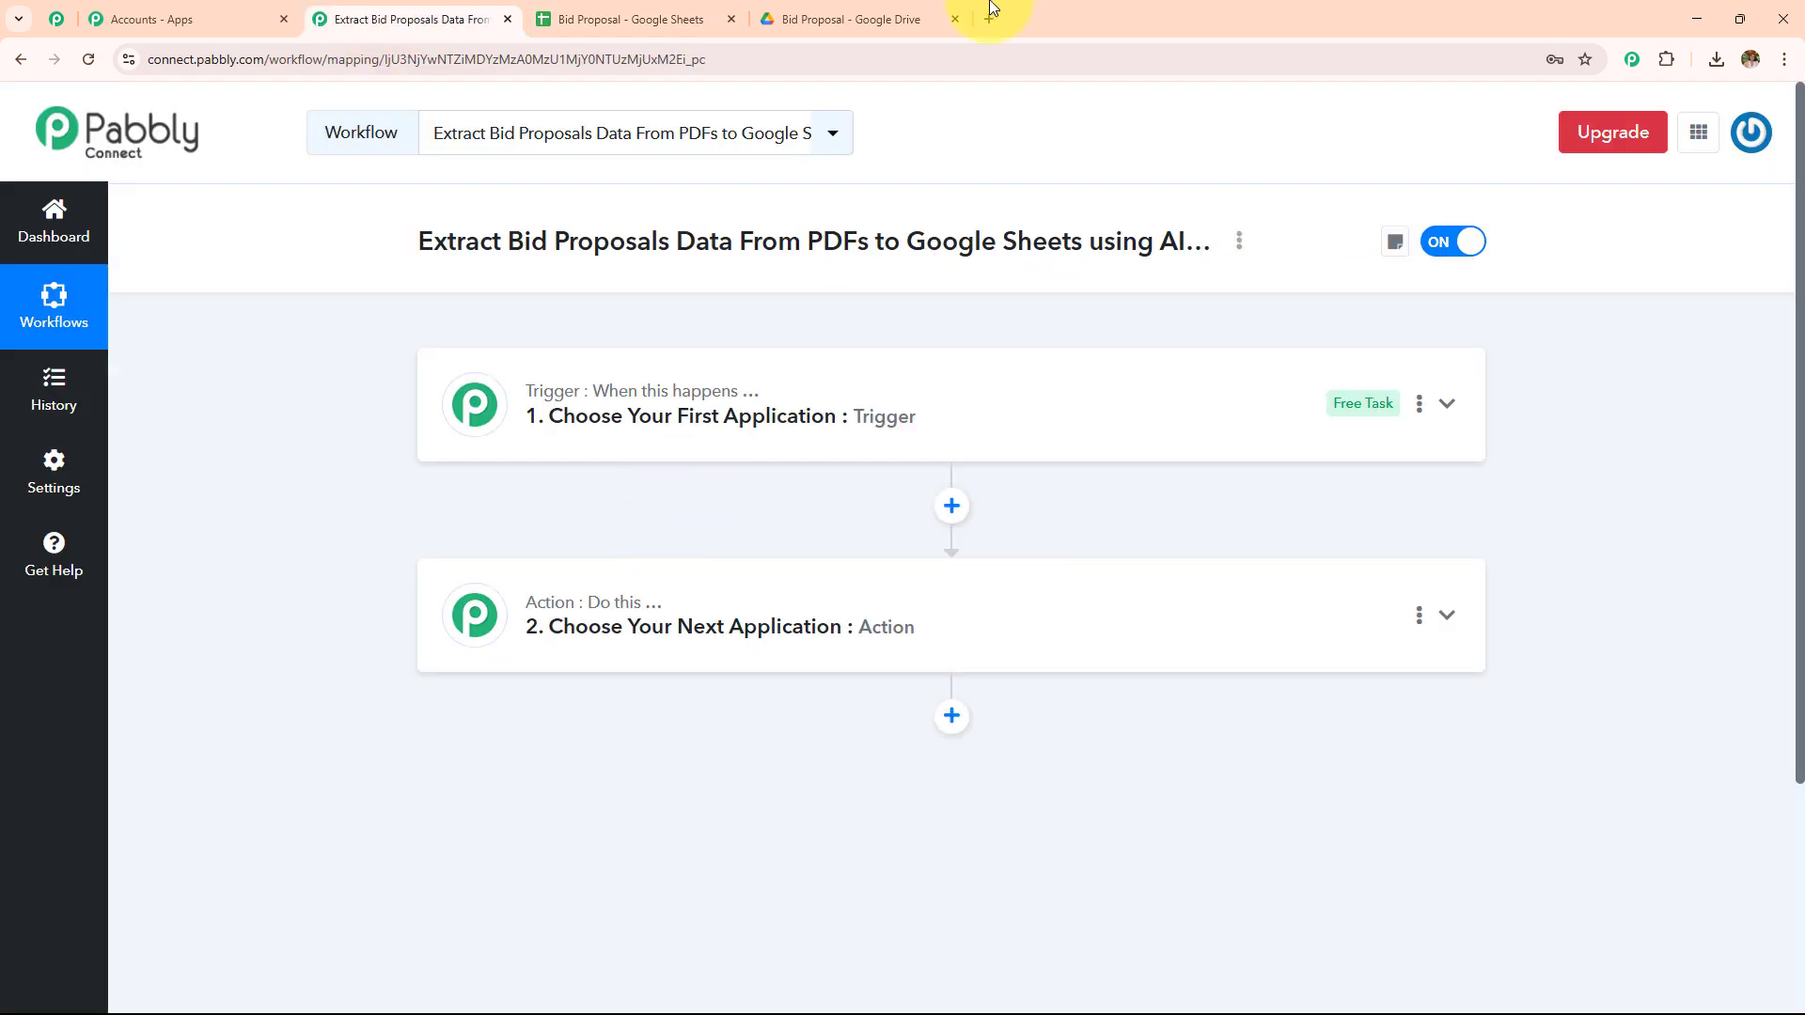
# Step: Set the workflow's trigger app to Google Drive with the New File in Specific Folder event, after rechecking the Drive folder
pyautogui.click(904, 17)
pyautogui.click(393, 19)
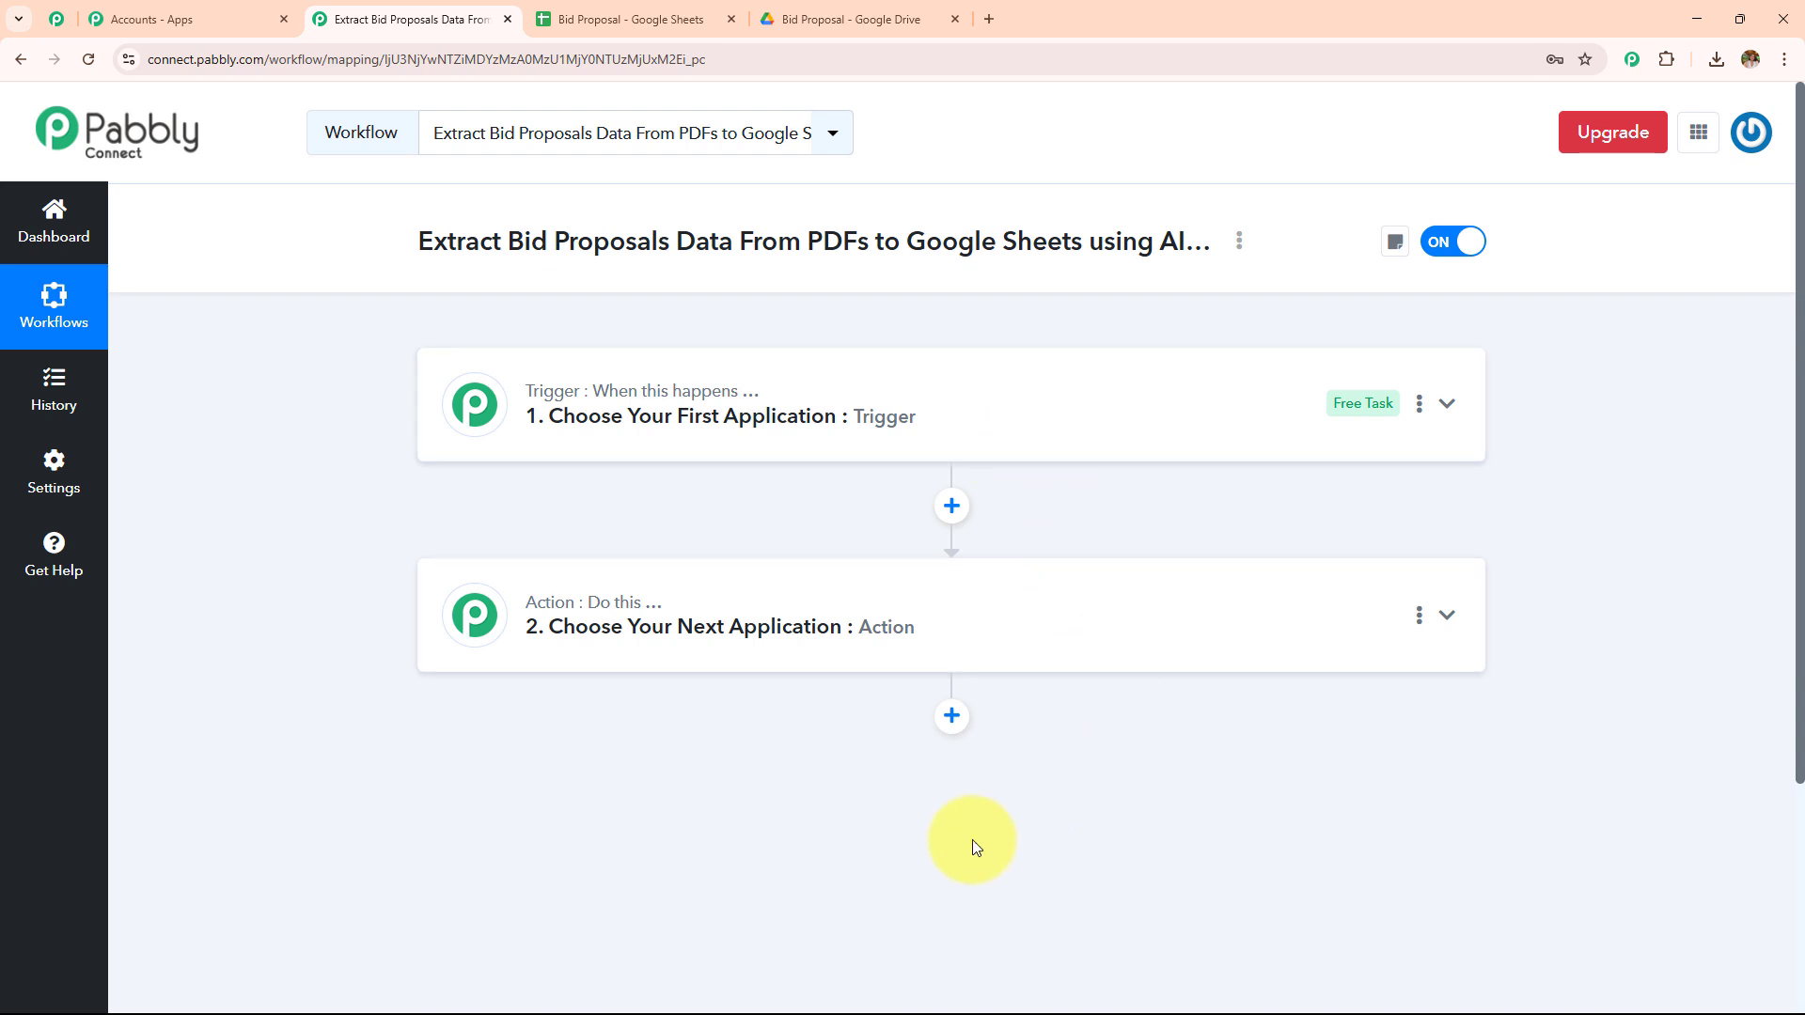
pyautogui.click(967, 411)
pyautogui.click(860, 538)
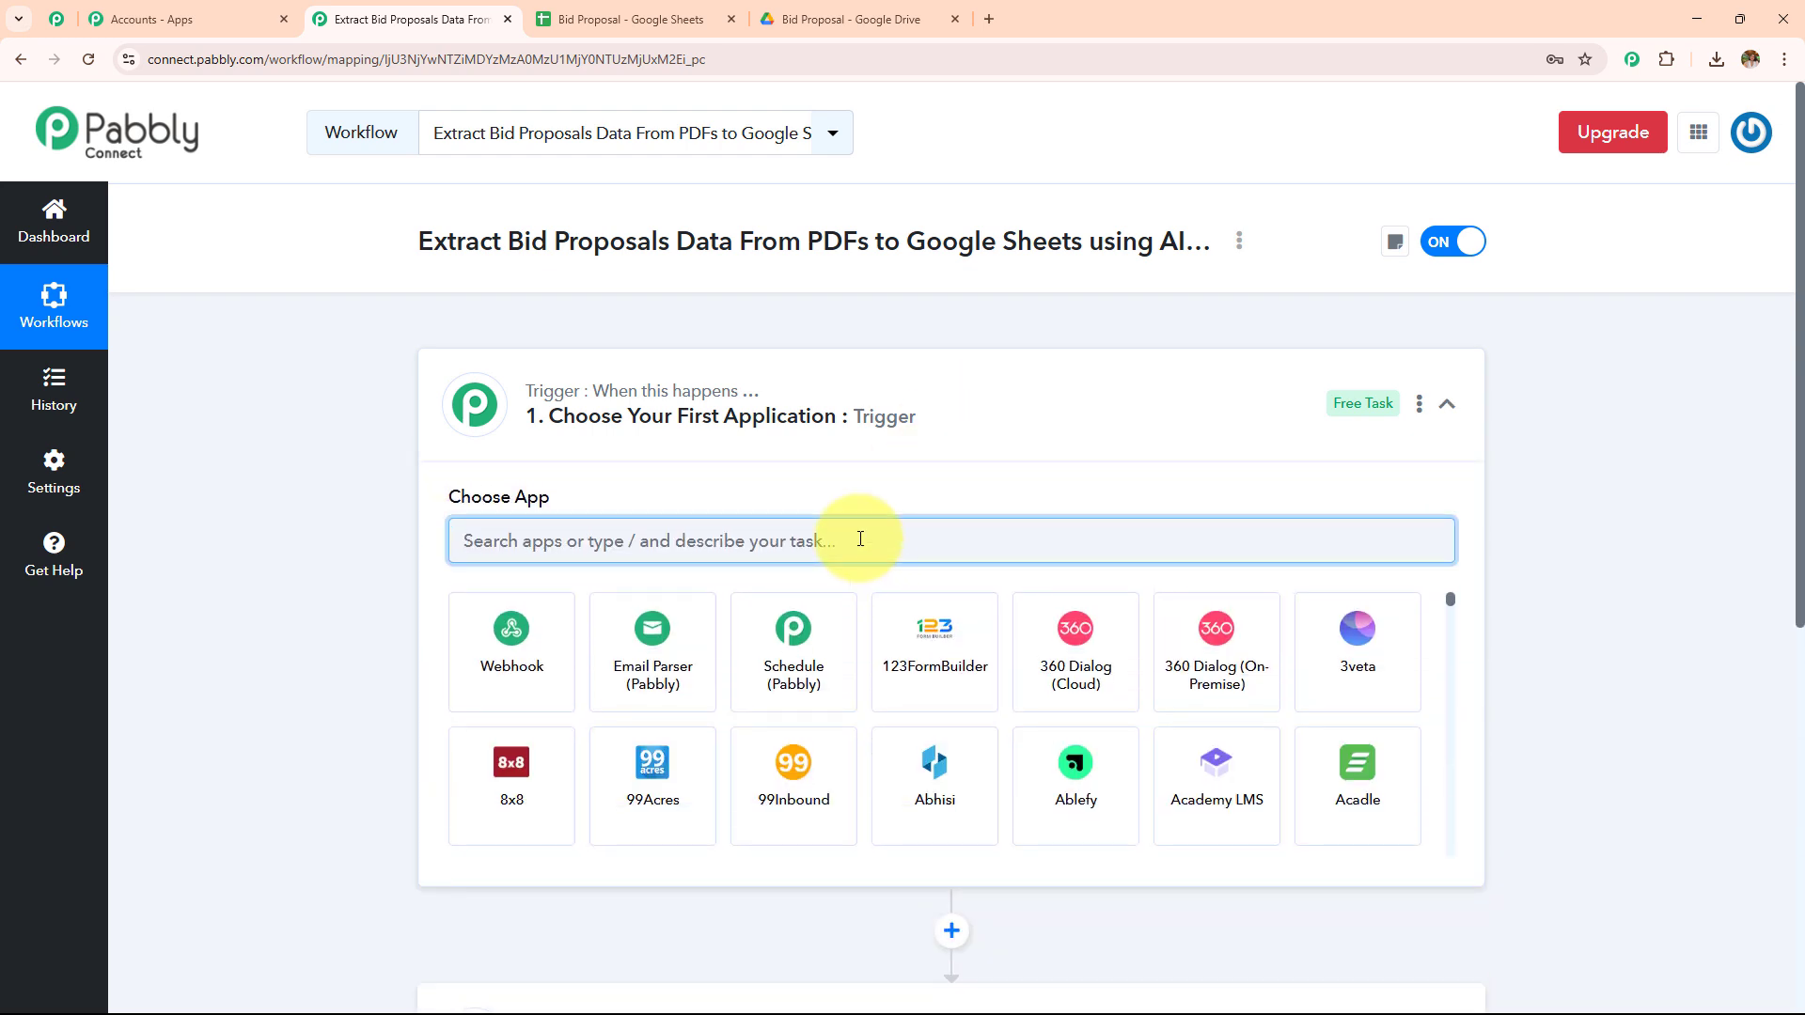
pyautogui.write('Drive')
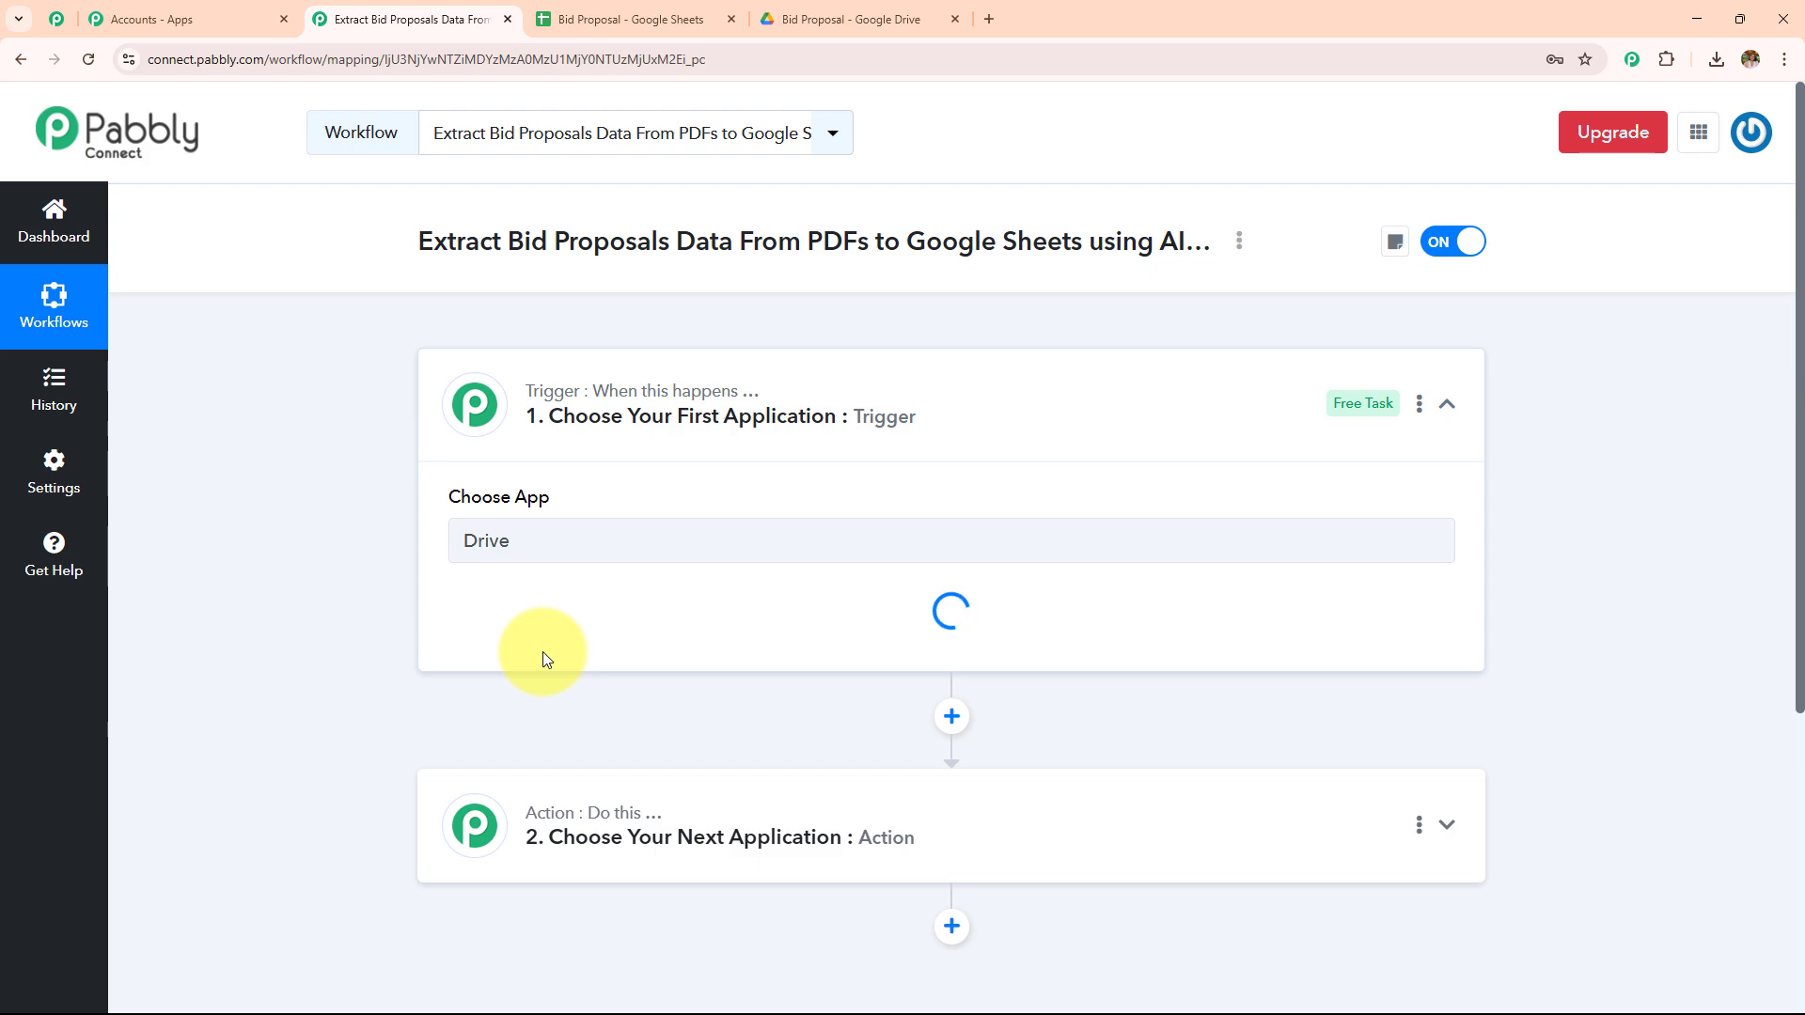
pyautogui.click(539, 643)
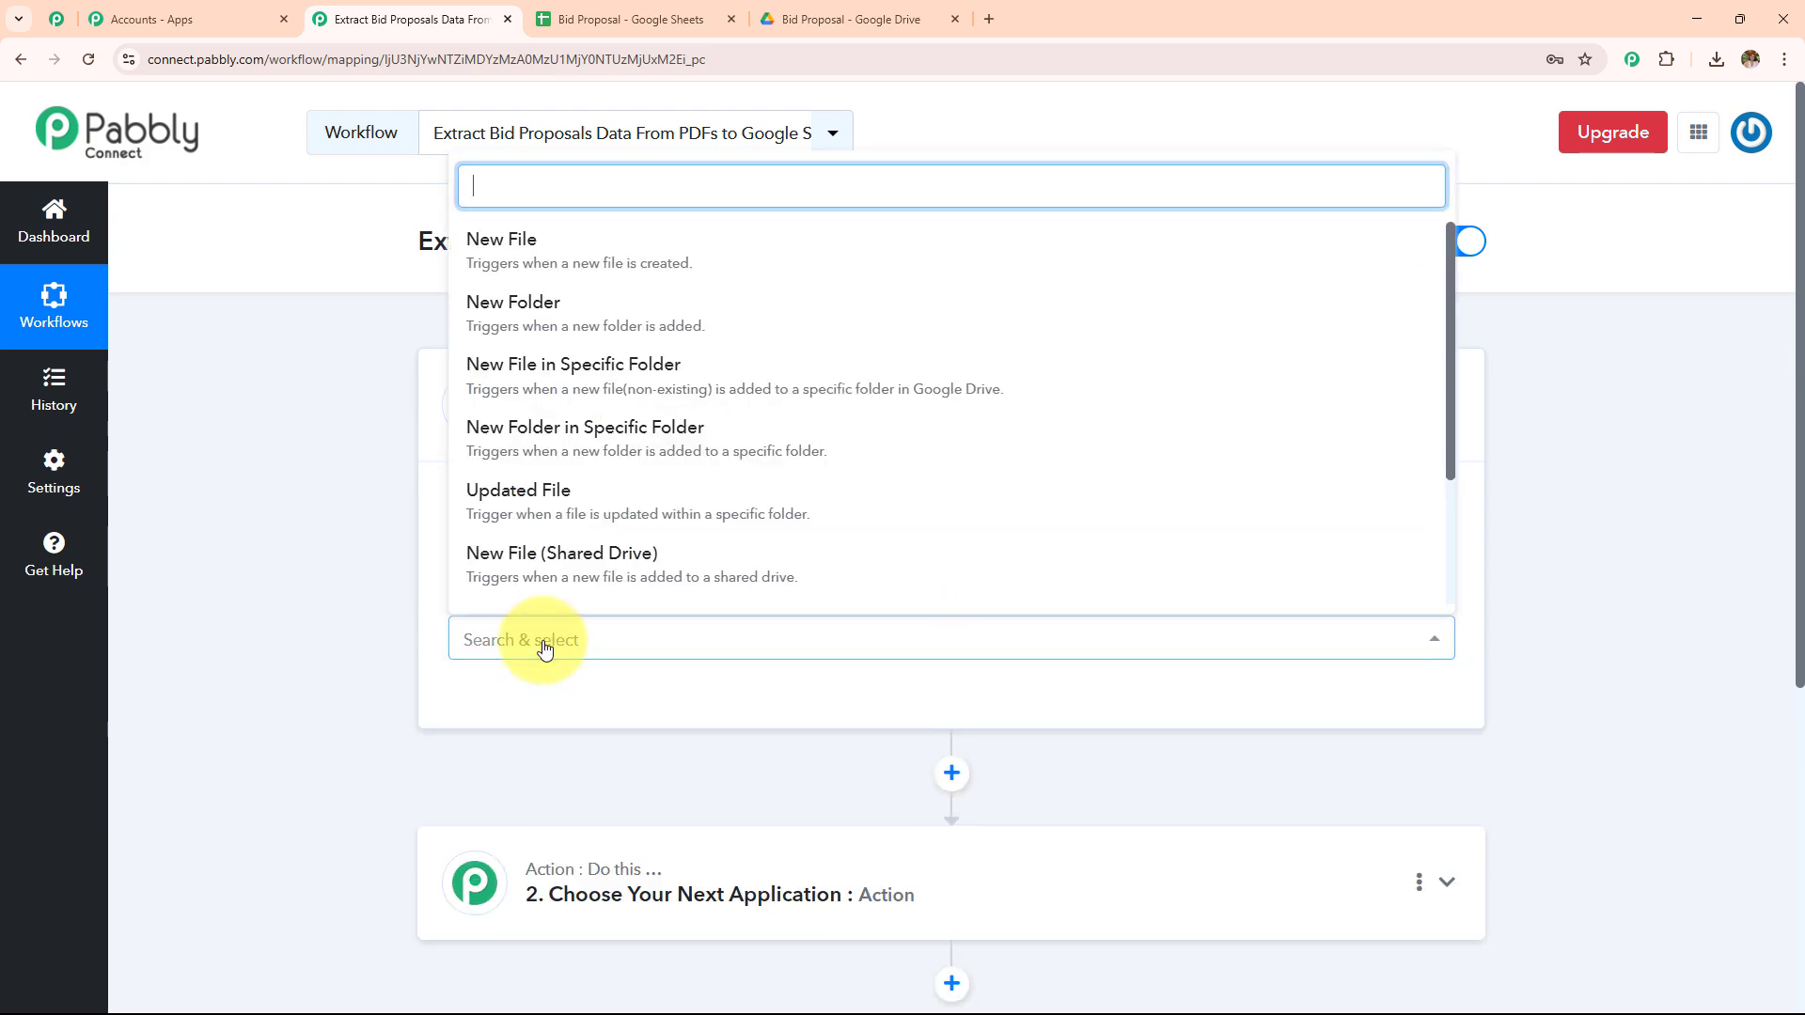
pyautogui.click(522, 368)
# Step: Connect the Google Drive trigger using the existing connection Google Drive #38 and save it
pyautogui.click(549, 716)
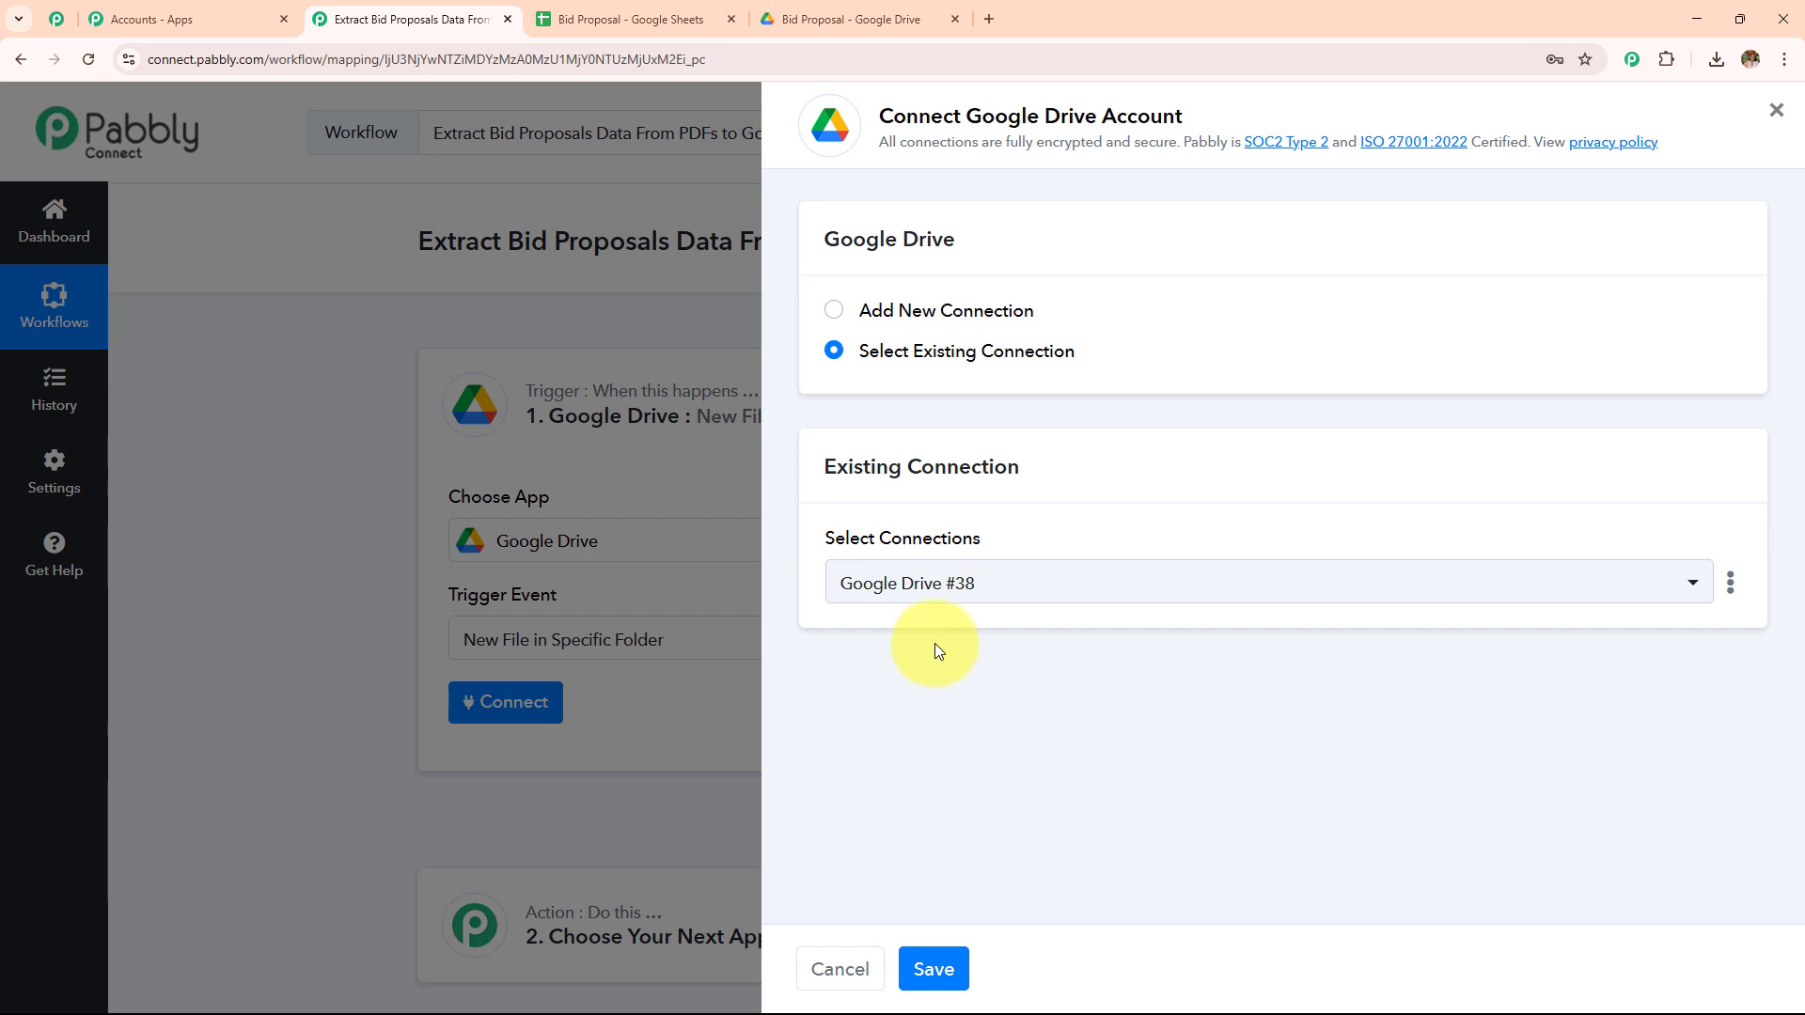
pyautogui.click(834, 312)
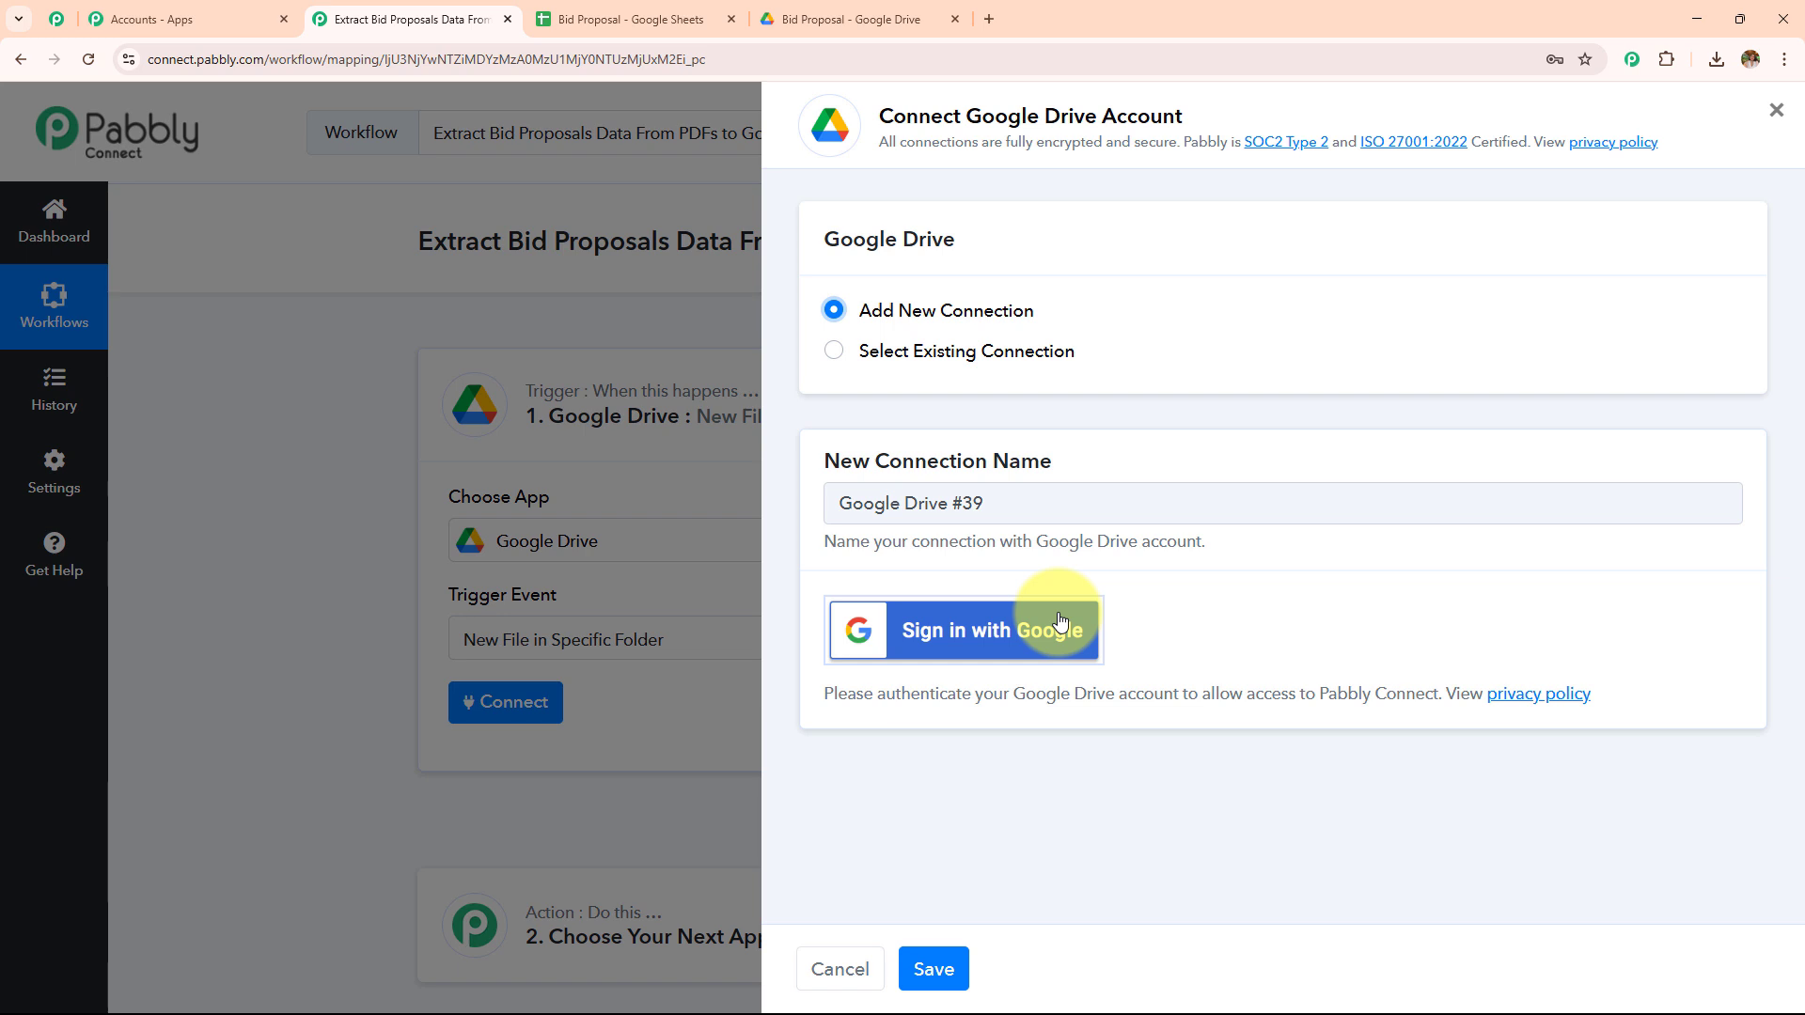
pyautogui.click(835, 354)
pyautogui.moveTo(867, 366); pyautogui.dragTo(1078, 374)
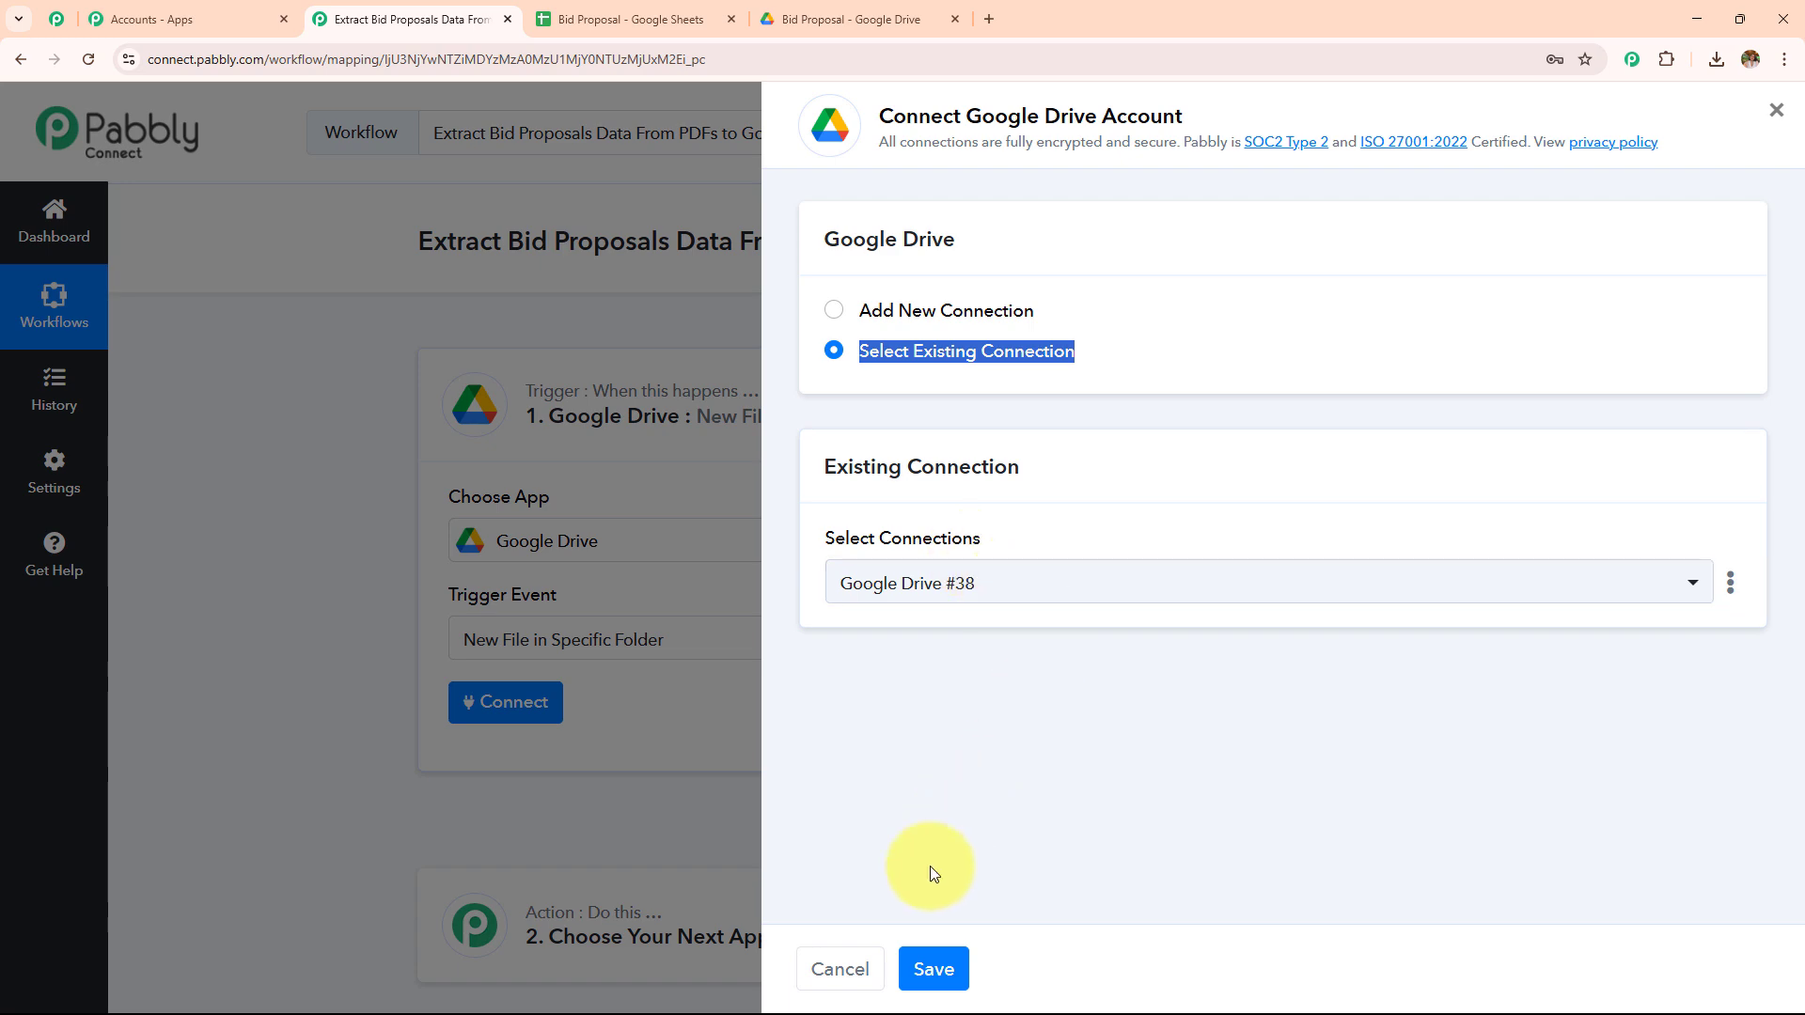
pyautogui.click(931, 968)
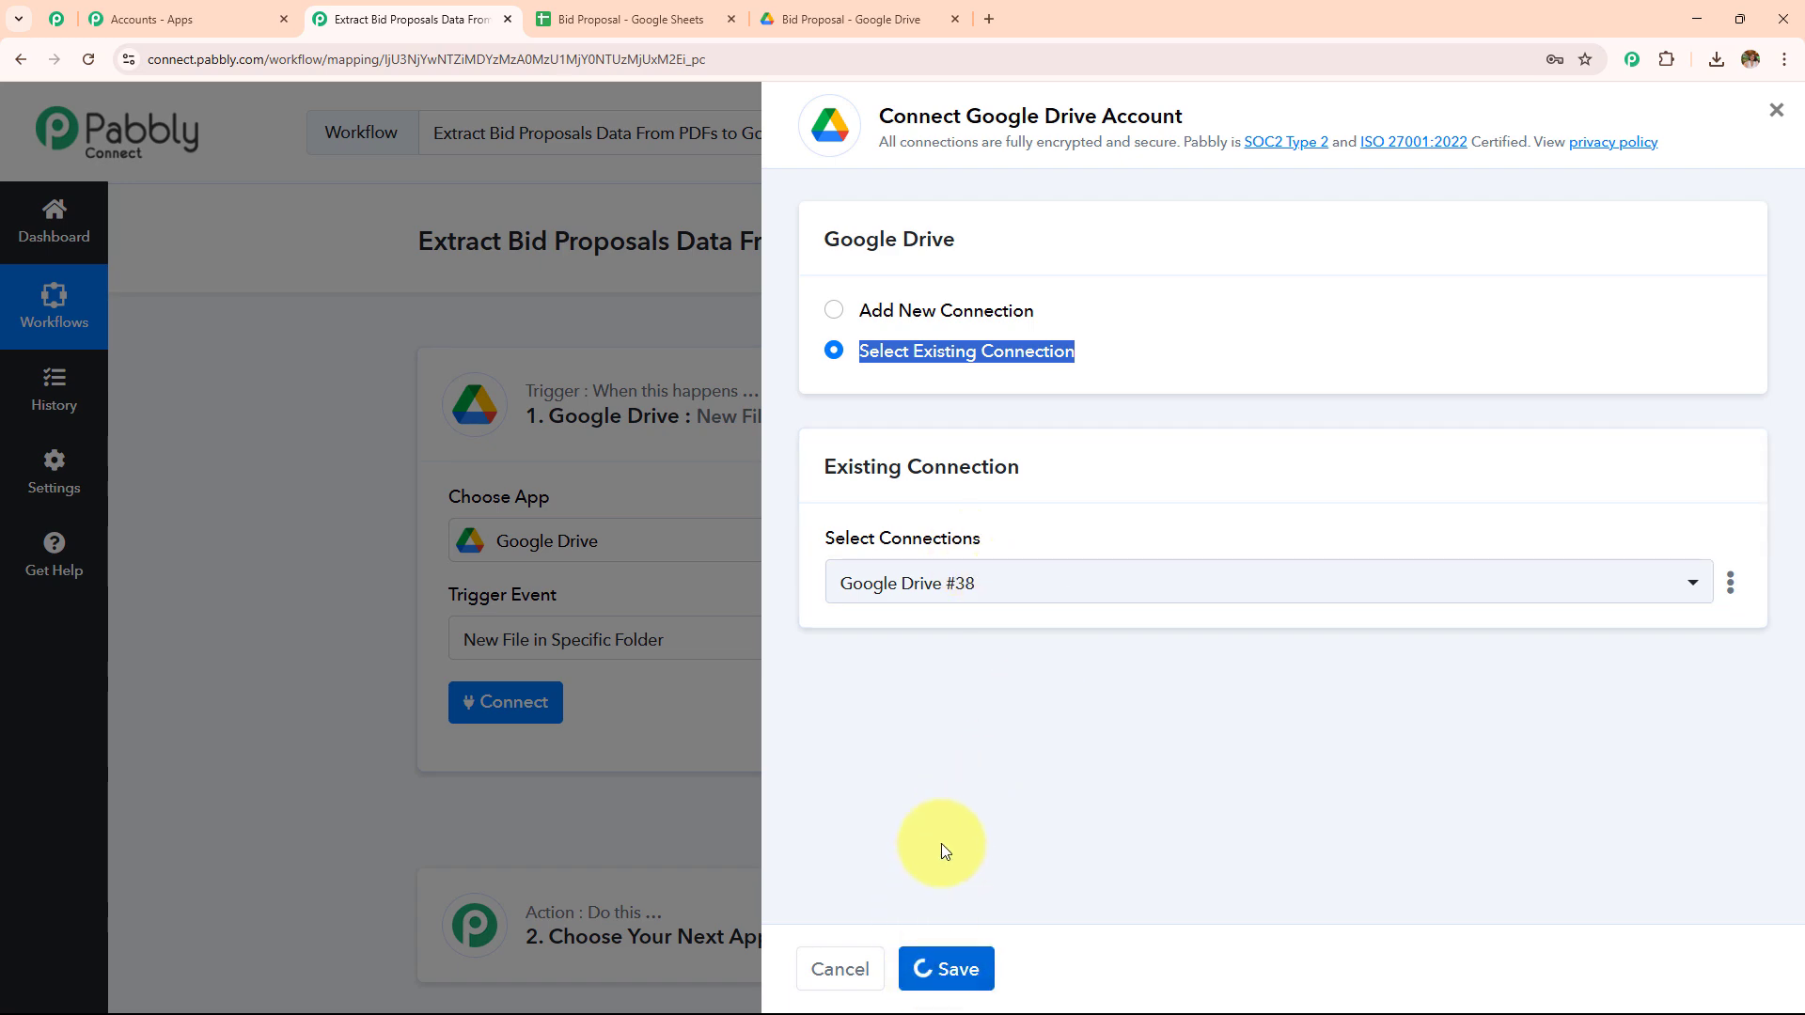
# Step: Check the folder name in Google Drive and set the trigger's folder to Bid Proposal
pyautogui.scroll(-3, 927, 564)
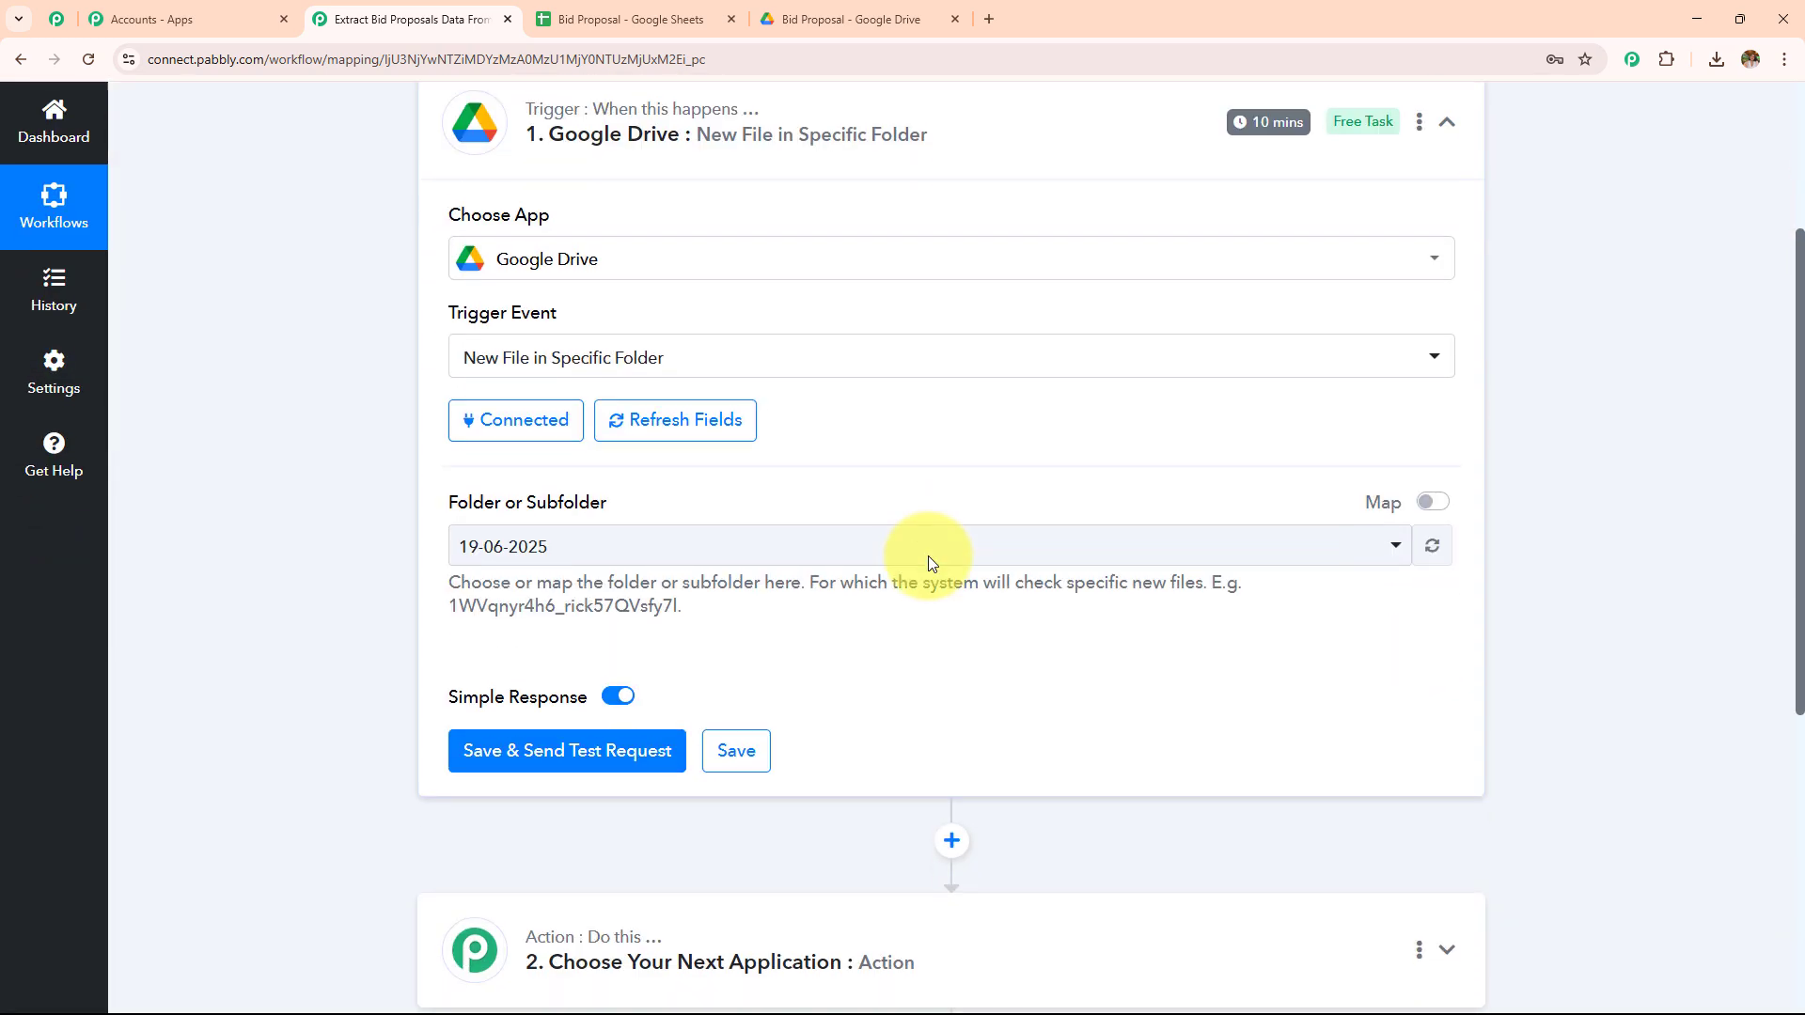
pyautogui.moveTo(444, 510); pyautogui.dragTo(708, 521)
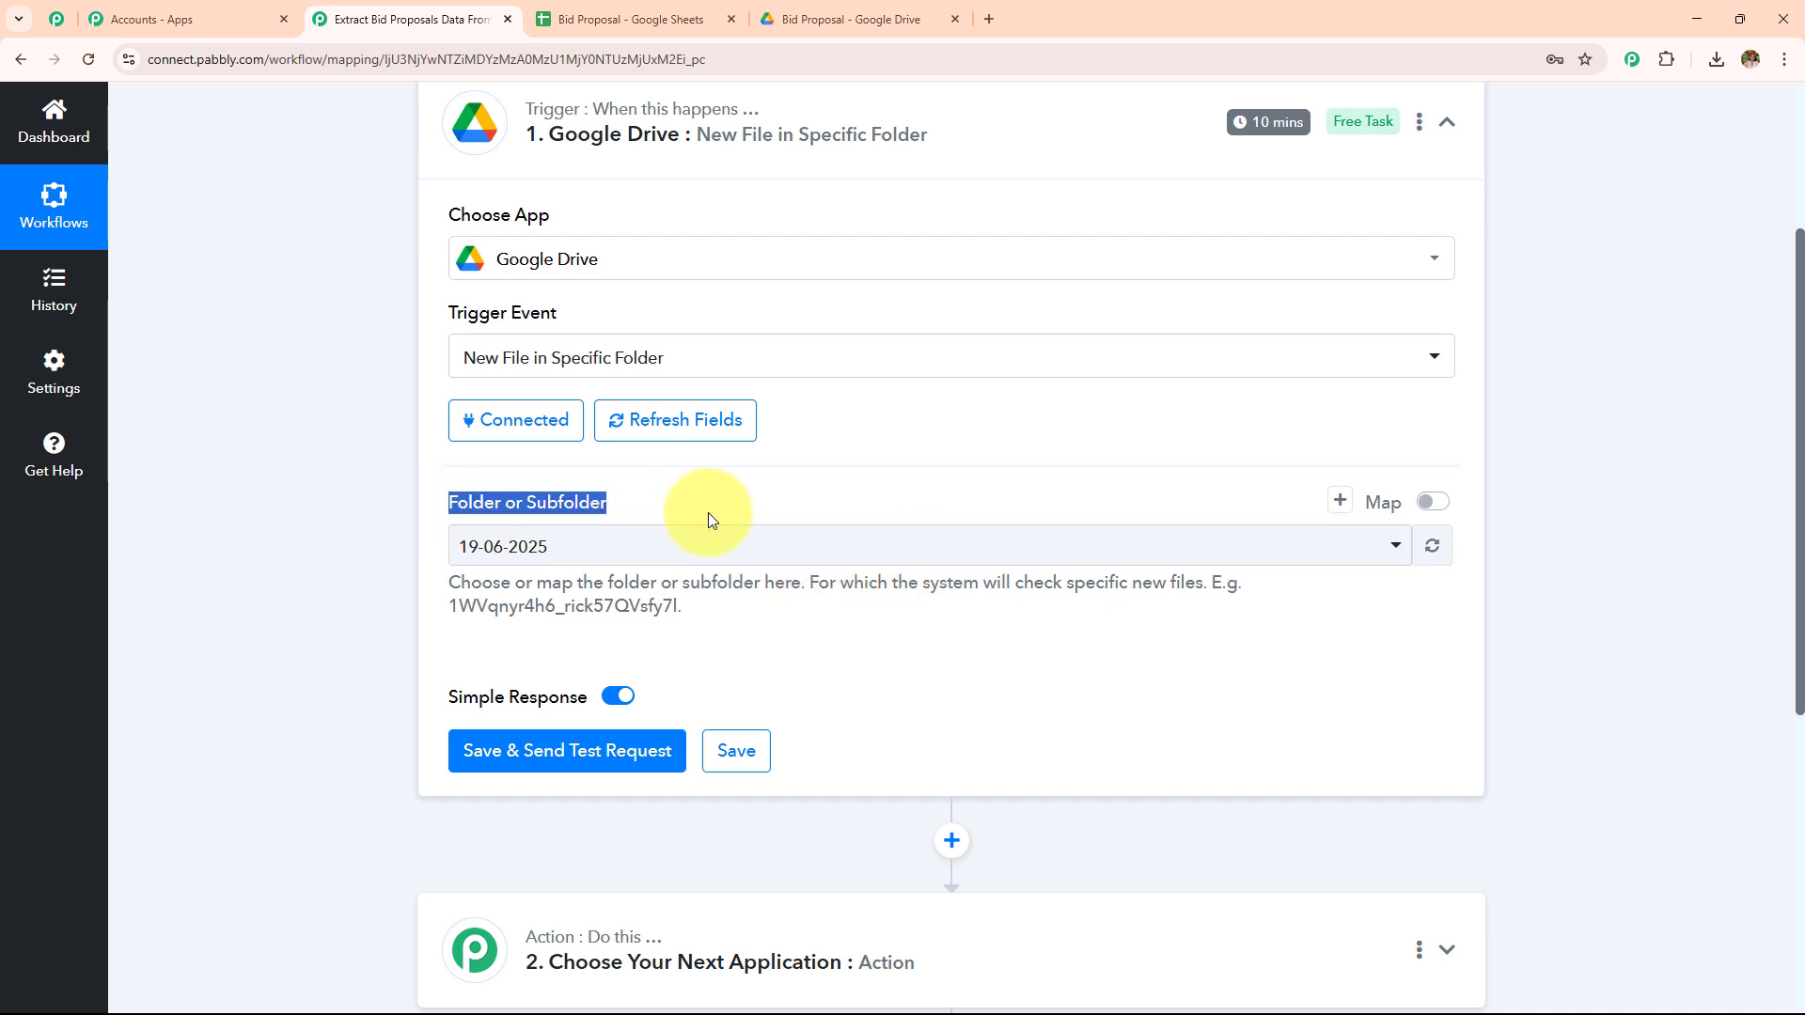
pyautogui.click(846, 19)
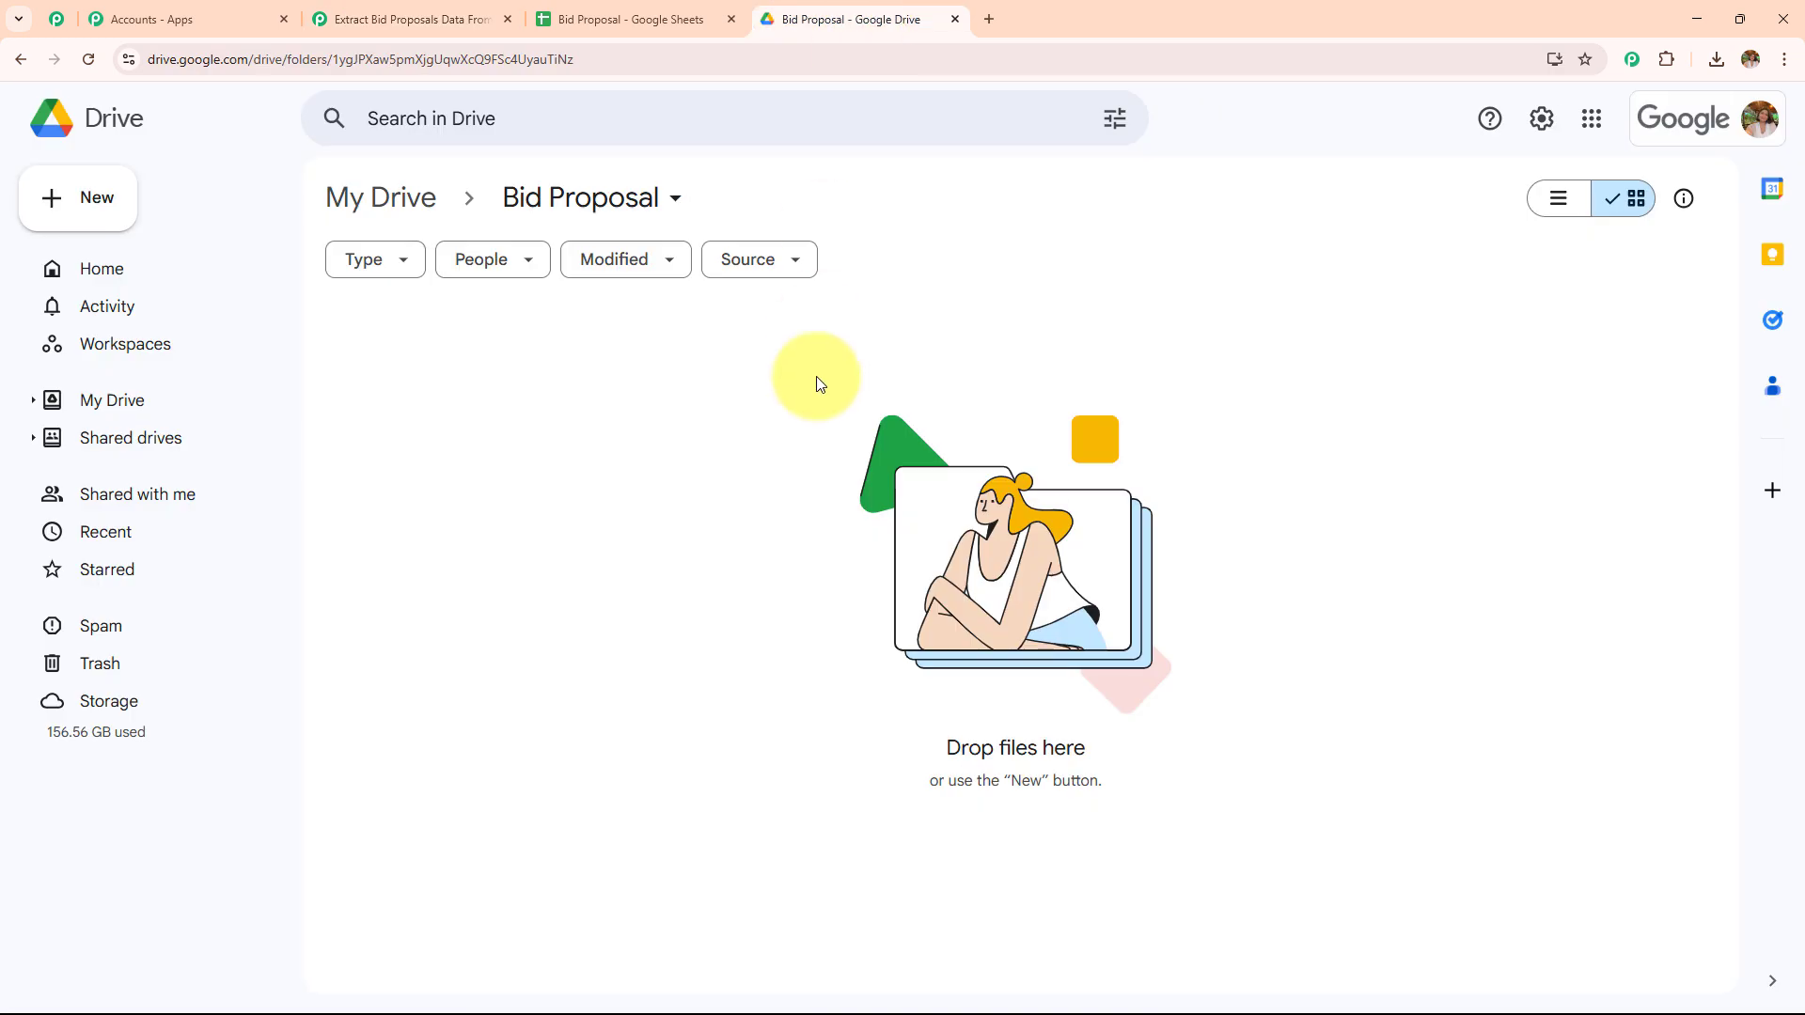
pyautogui.click(385, 17)
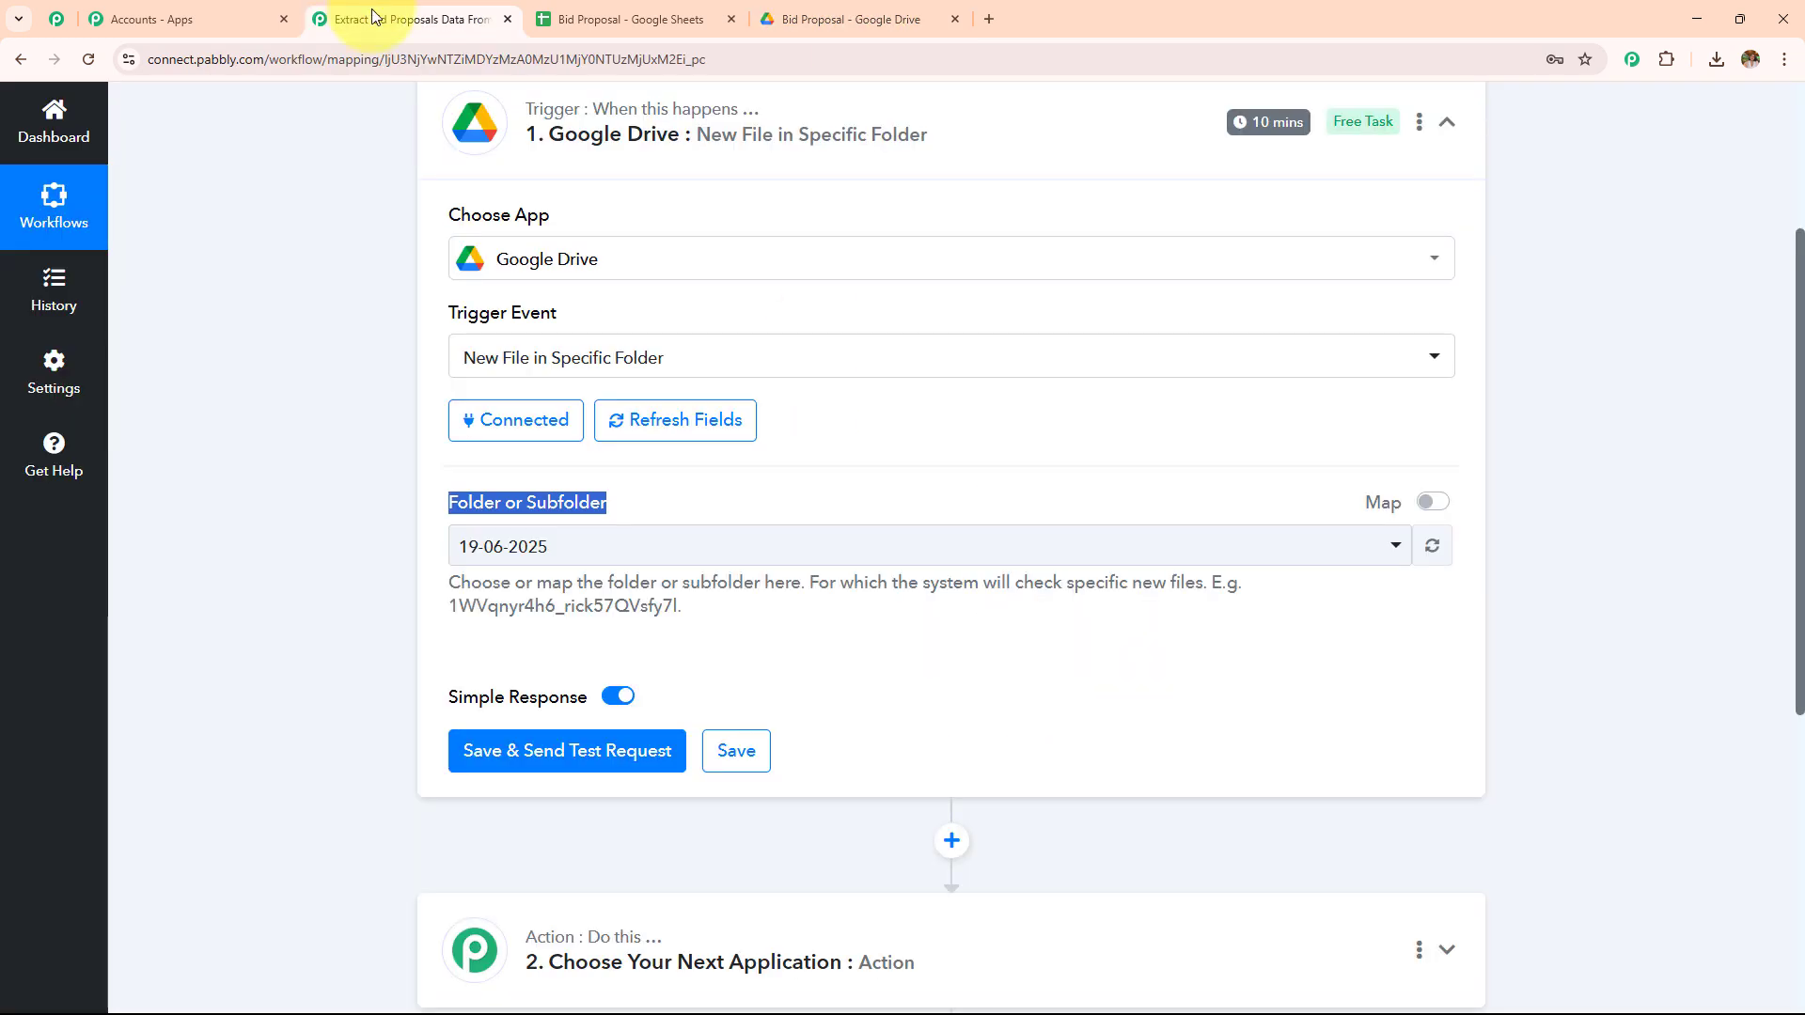
pyautogui.click(596, 553)
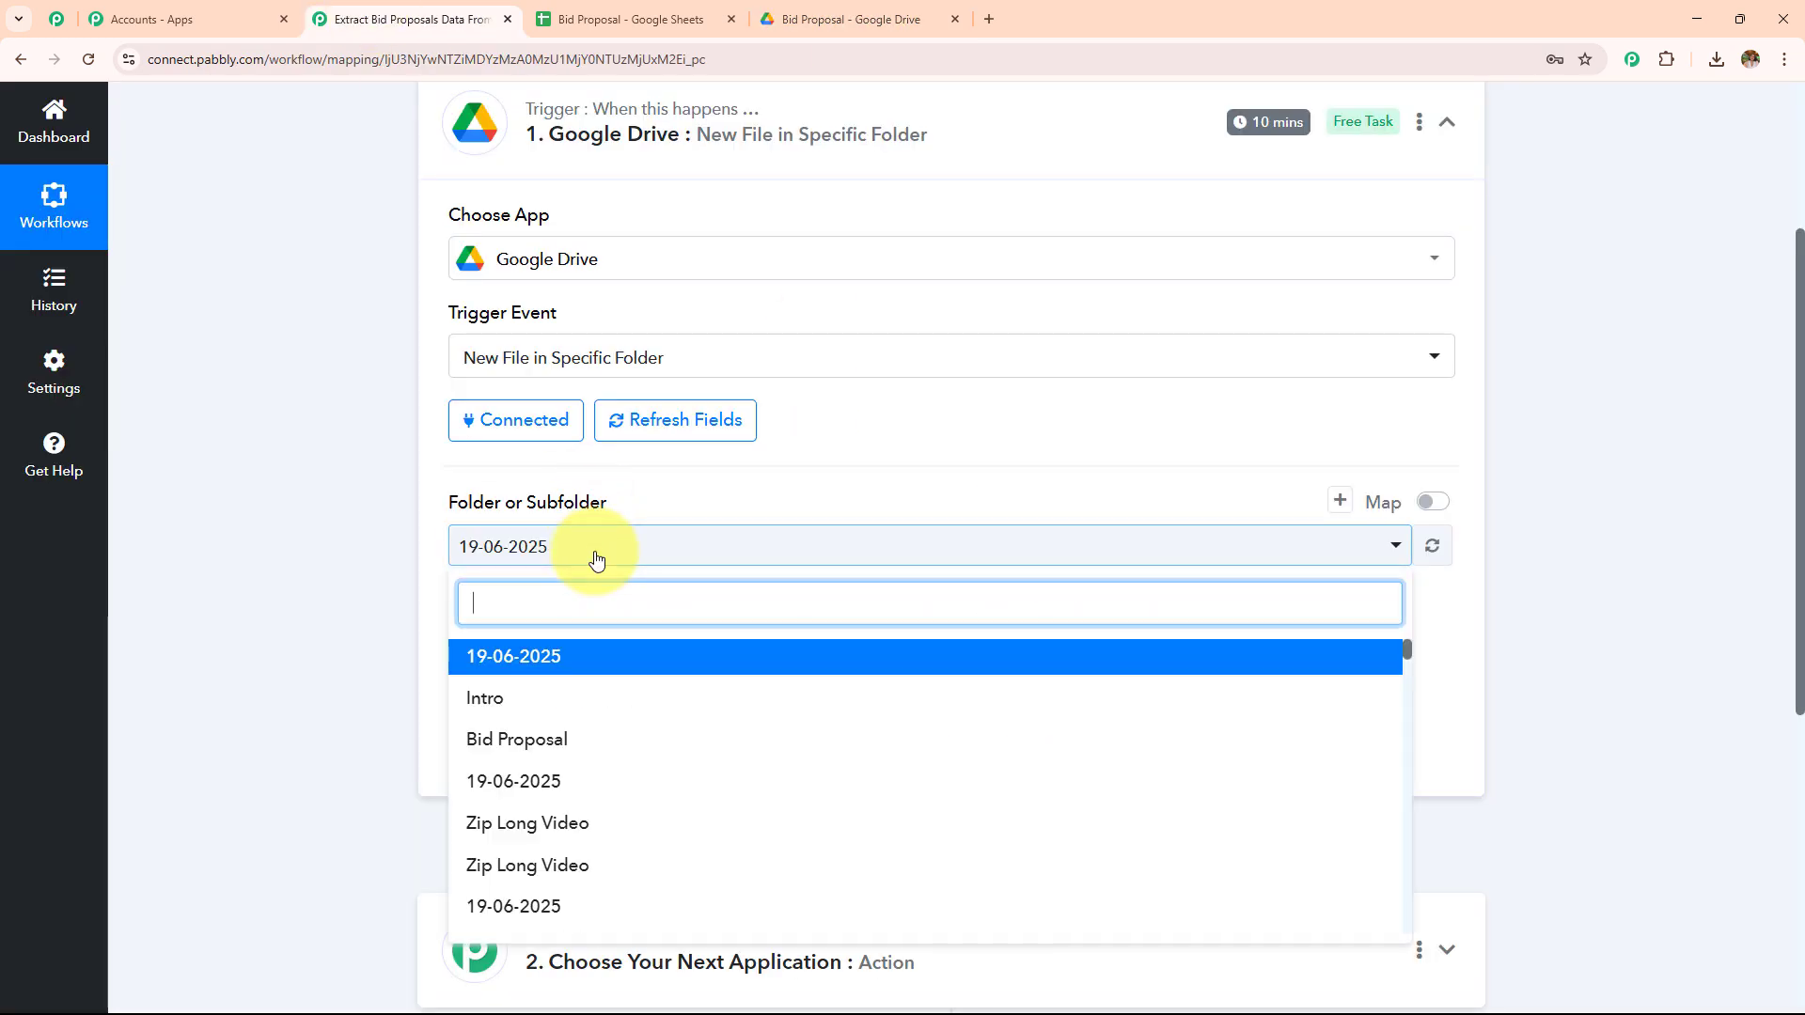
pyautogui.click(564, 742)
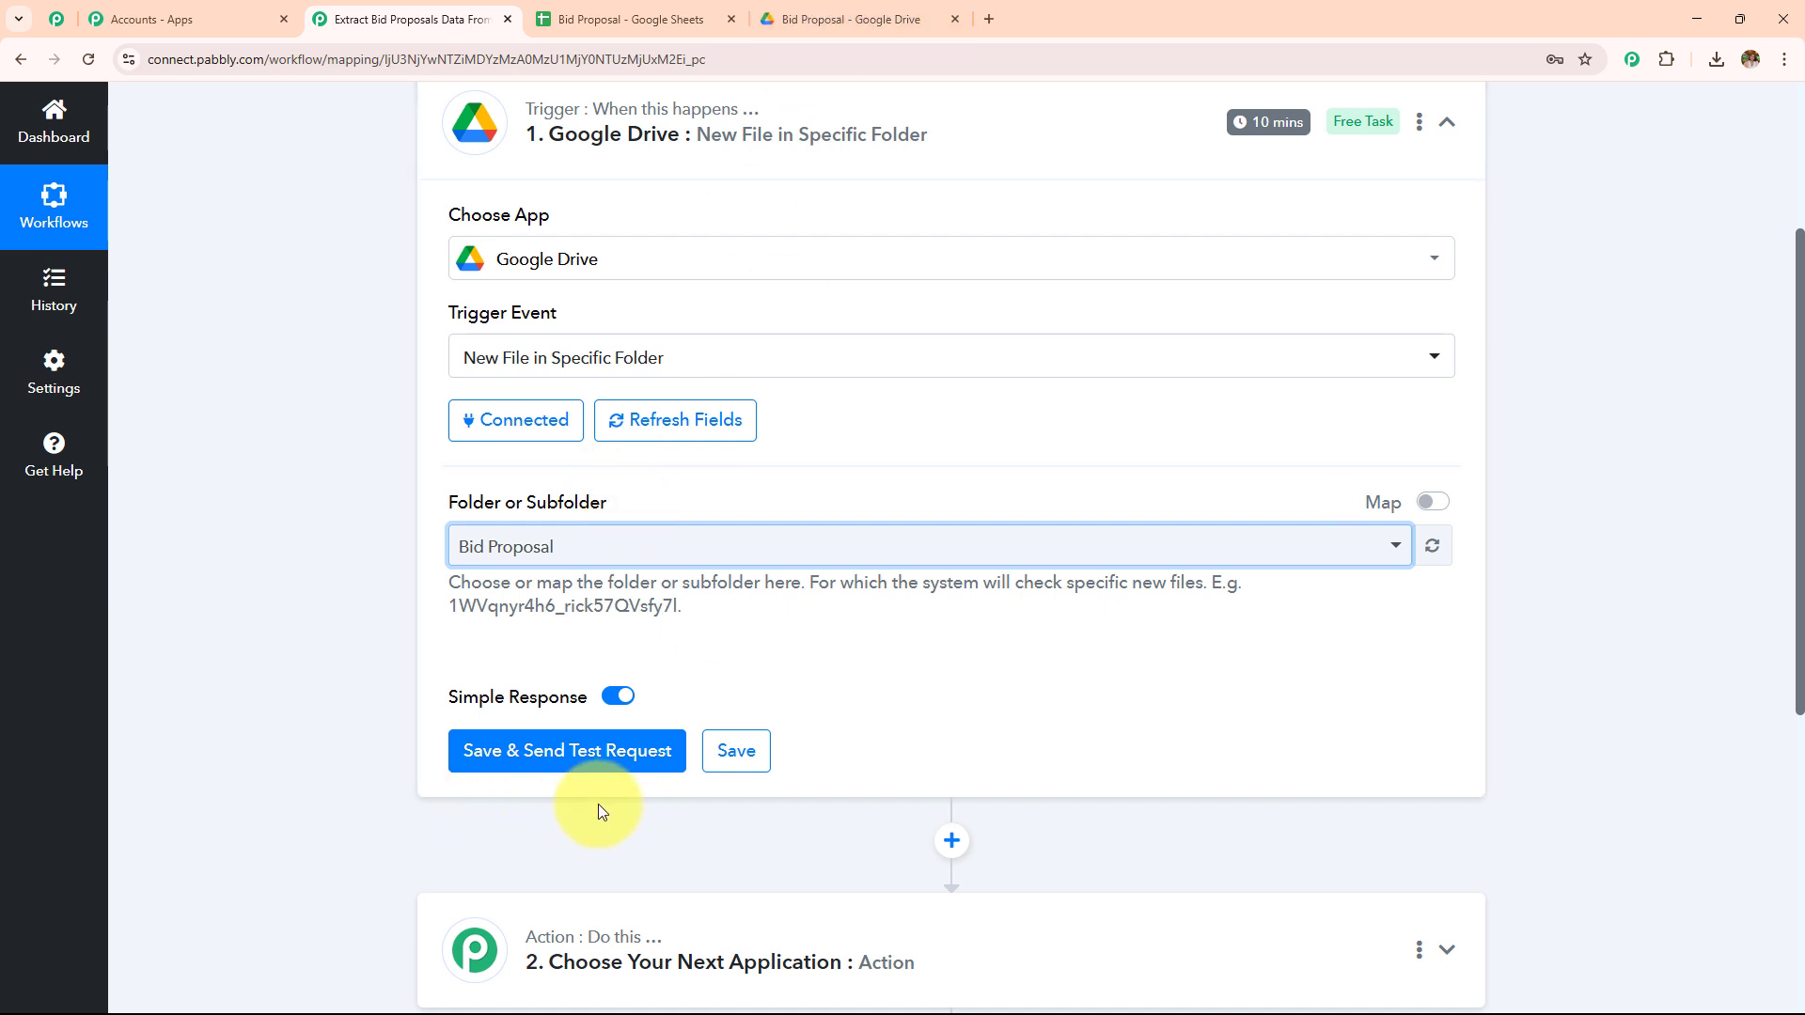
# Step: Upload the downloaded CivicCore Engineers & Contractors PDF to the Bid Proposal folder in Google Drive
pyautogui.click(824, 17)
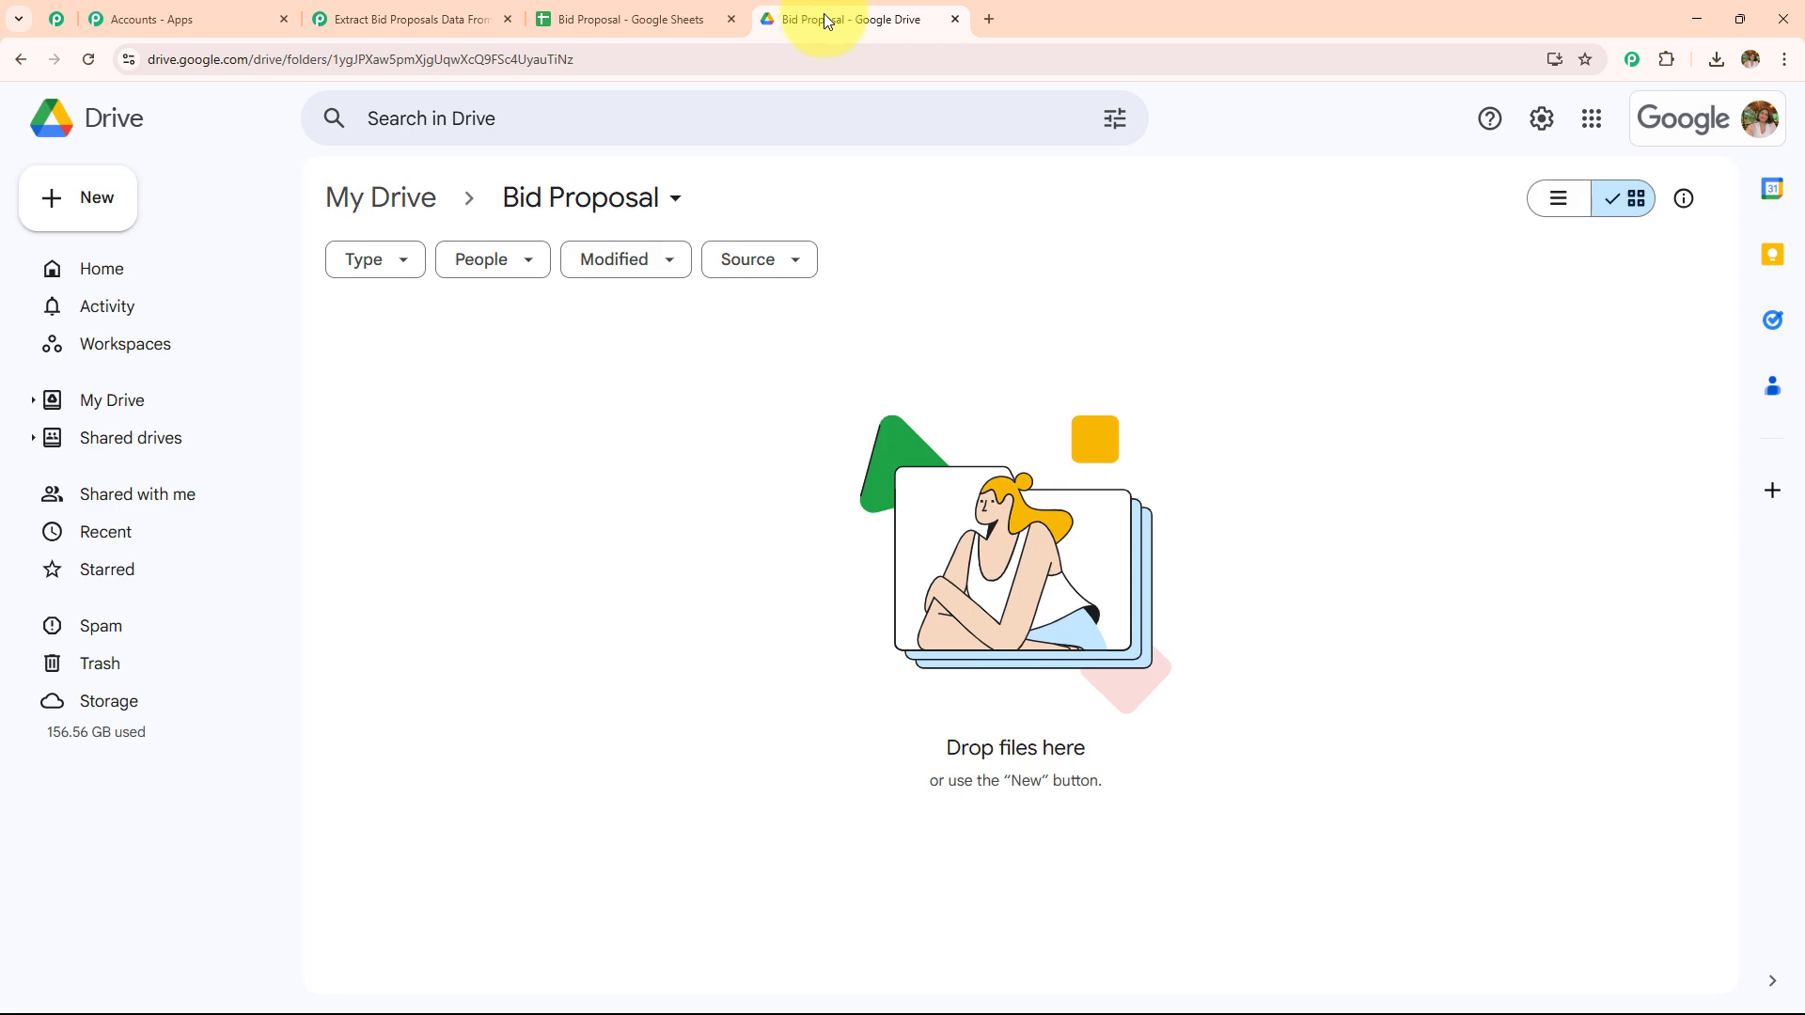
pyautogui.click(1715, 59)
pyautogui.moveTo(1542, 166); pyautogui.dragTo(625, 449)
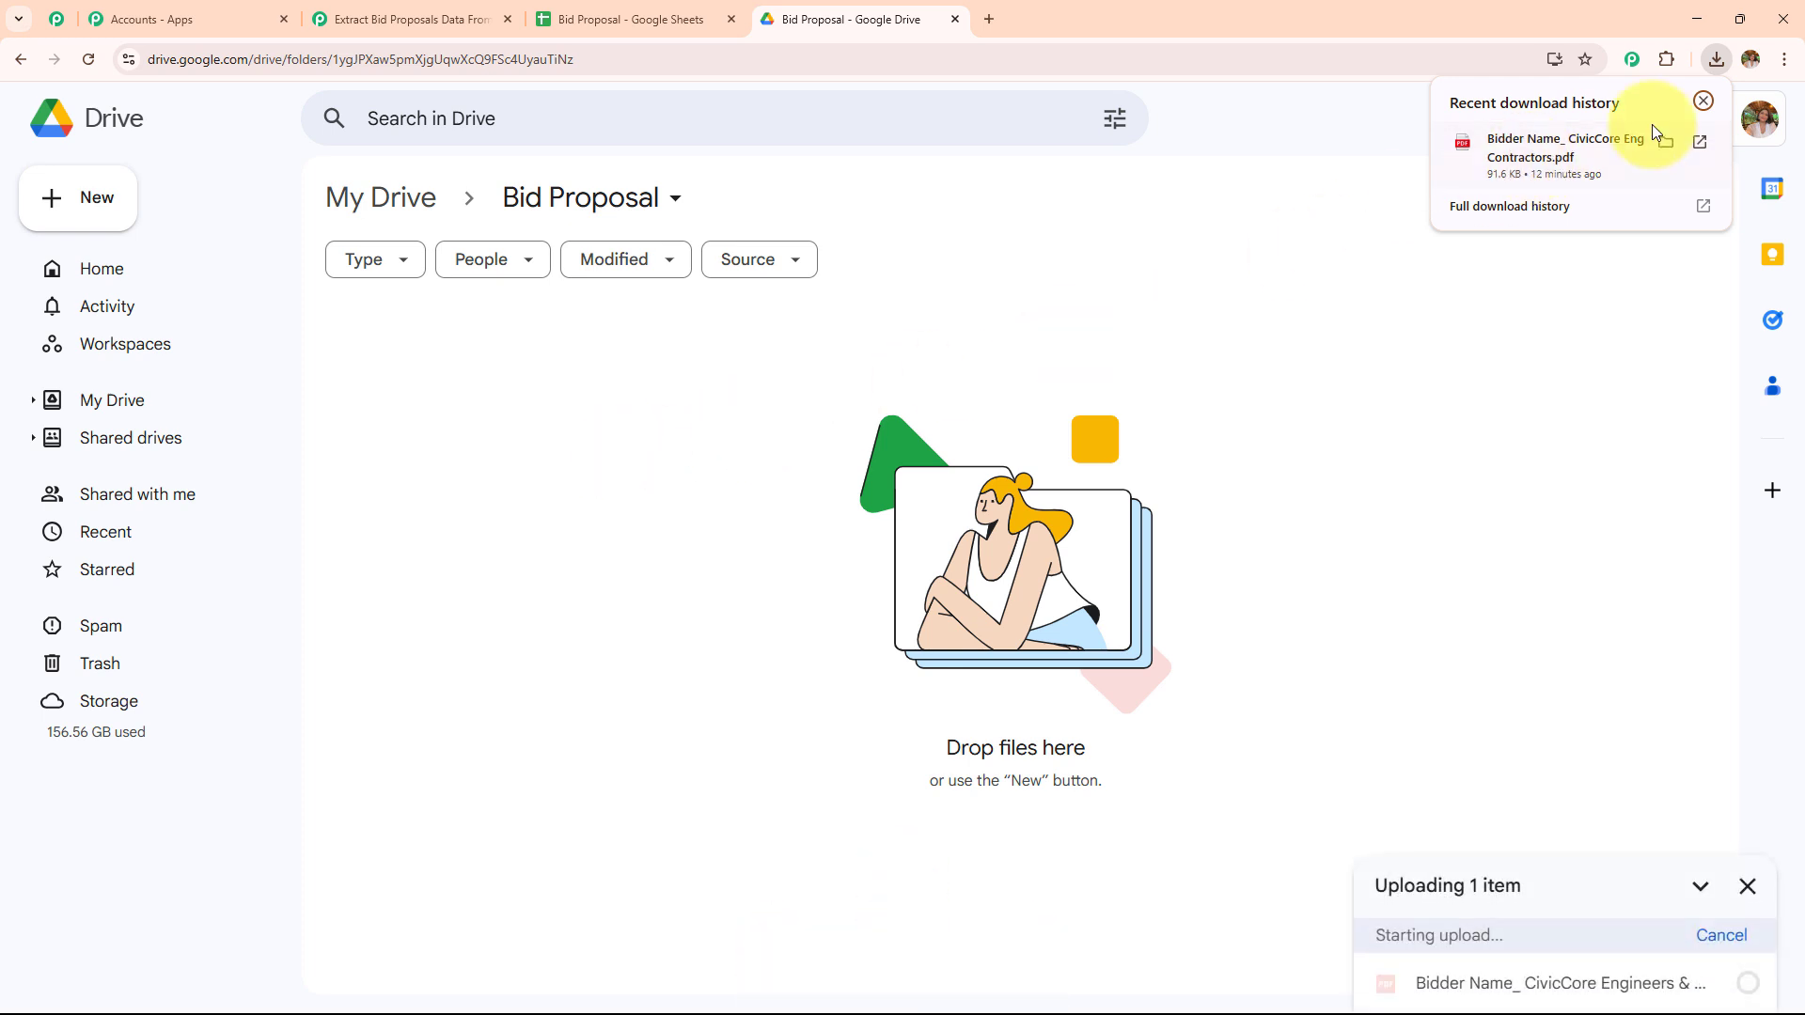
pyautogui.click(1702, 100)
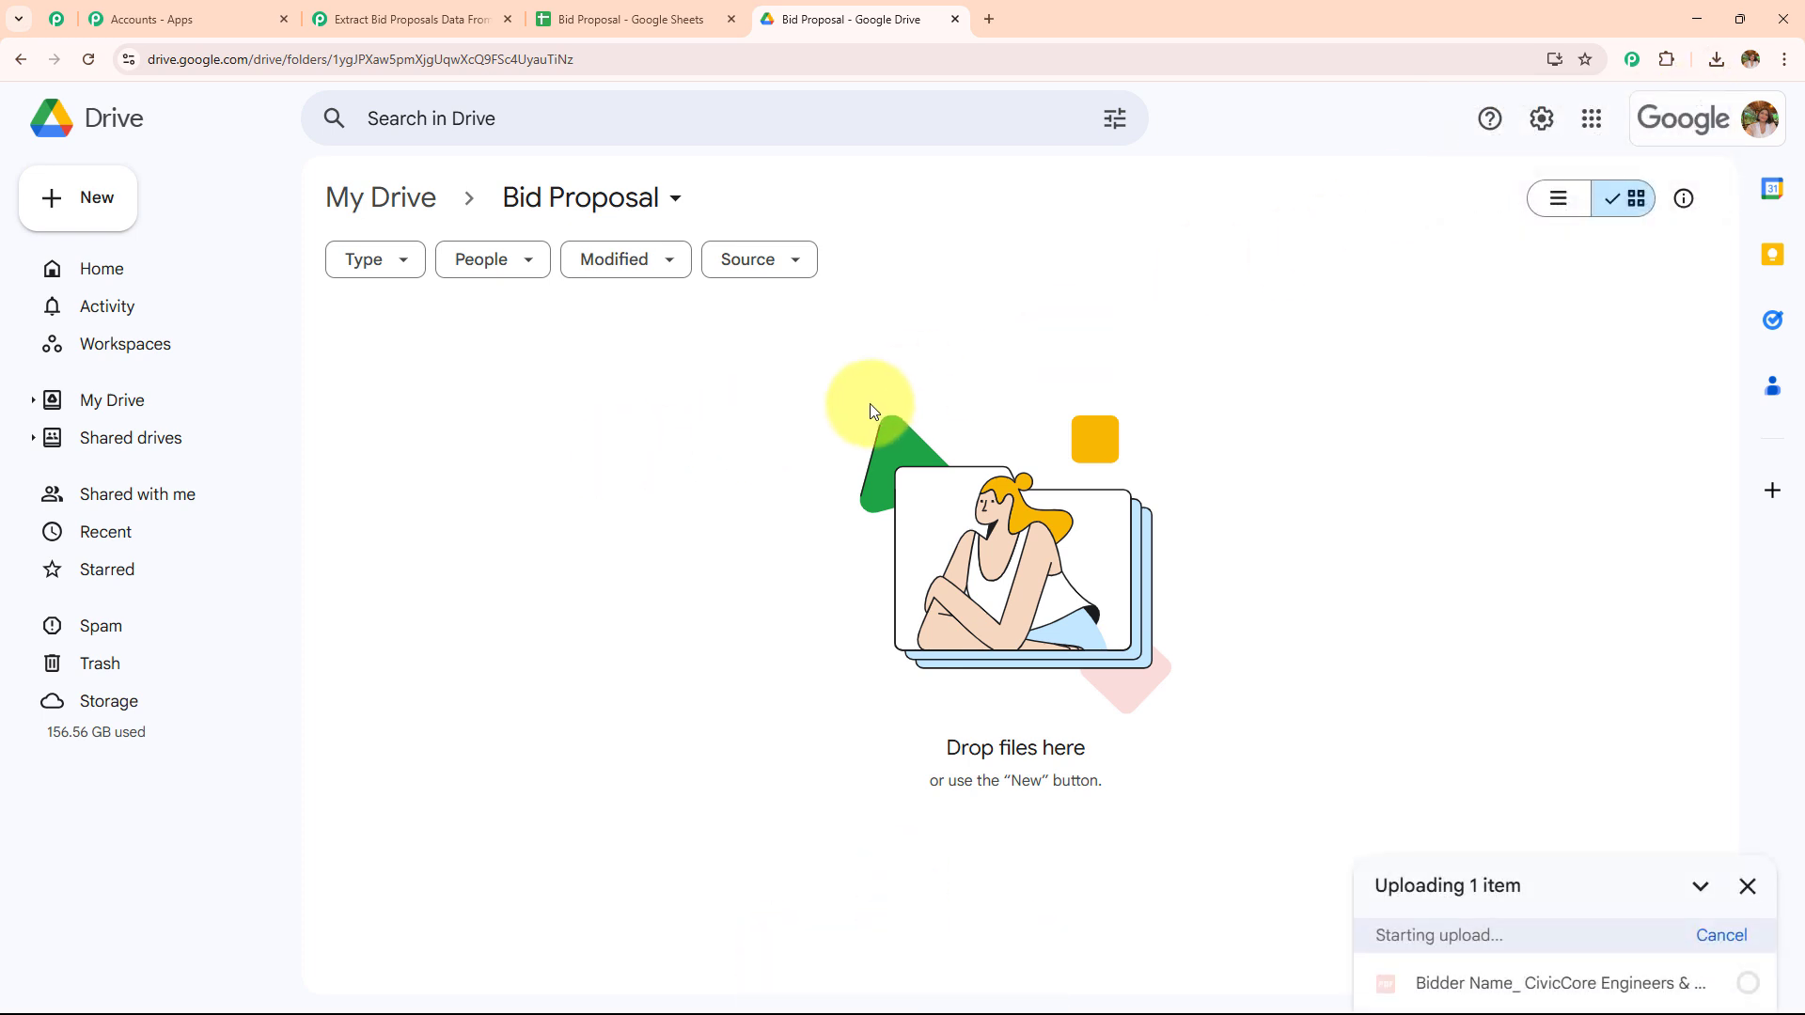
# Step: Share the uploaded PDF with general access set to Anyone with the link
pyautogui.click(531, 387)
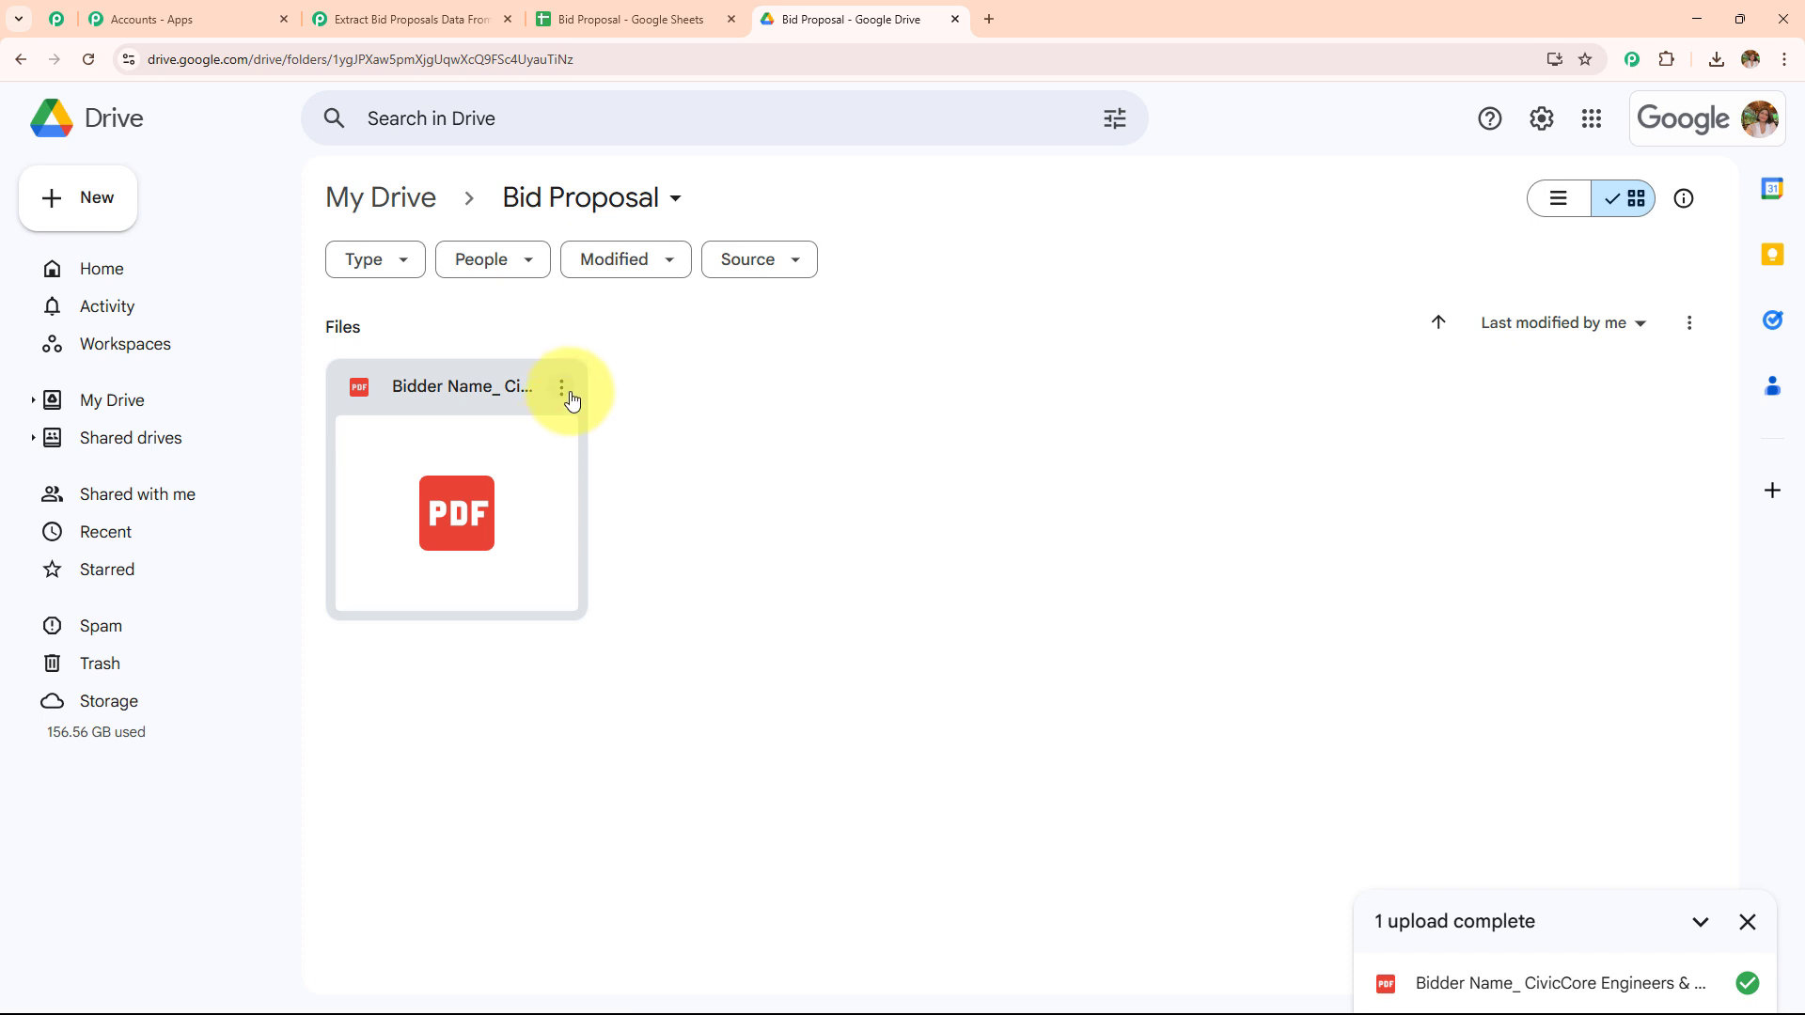
pyautogui.click(562, 389)
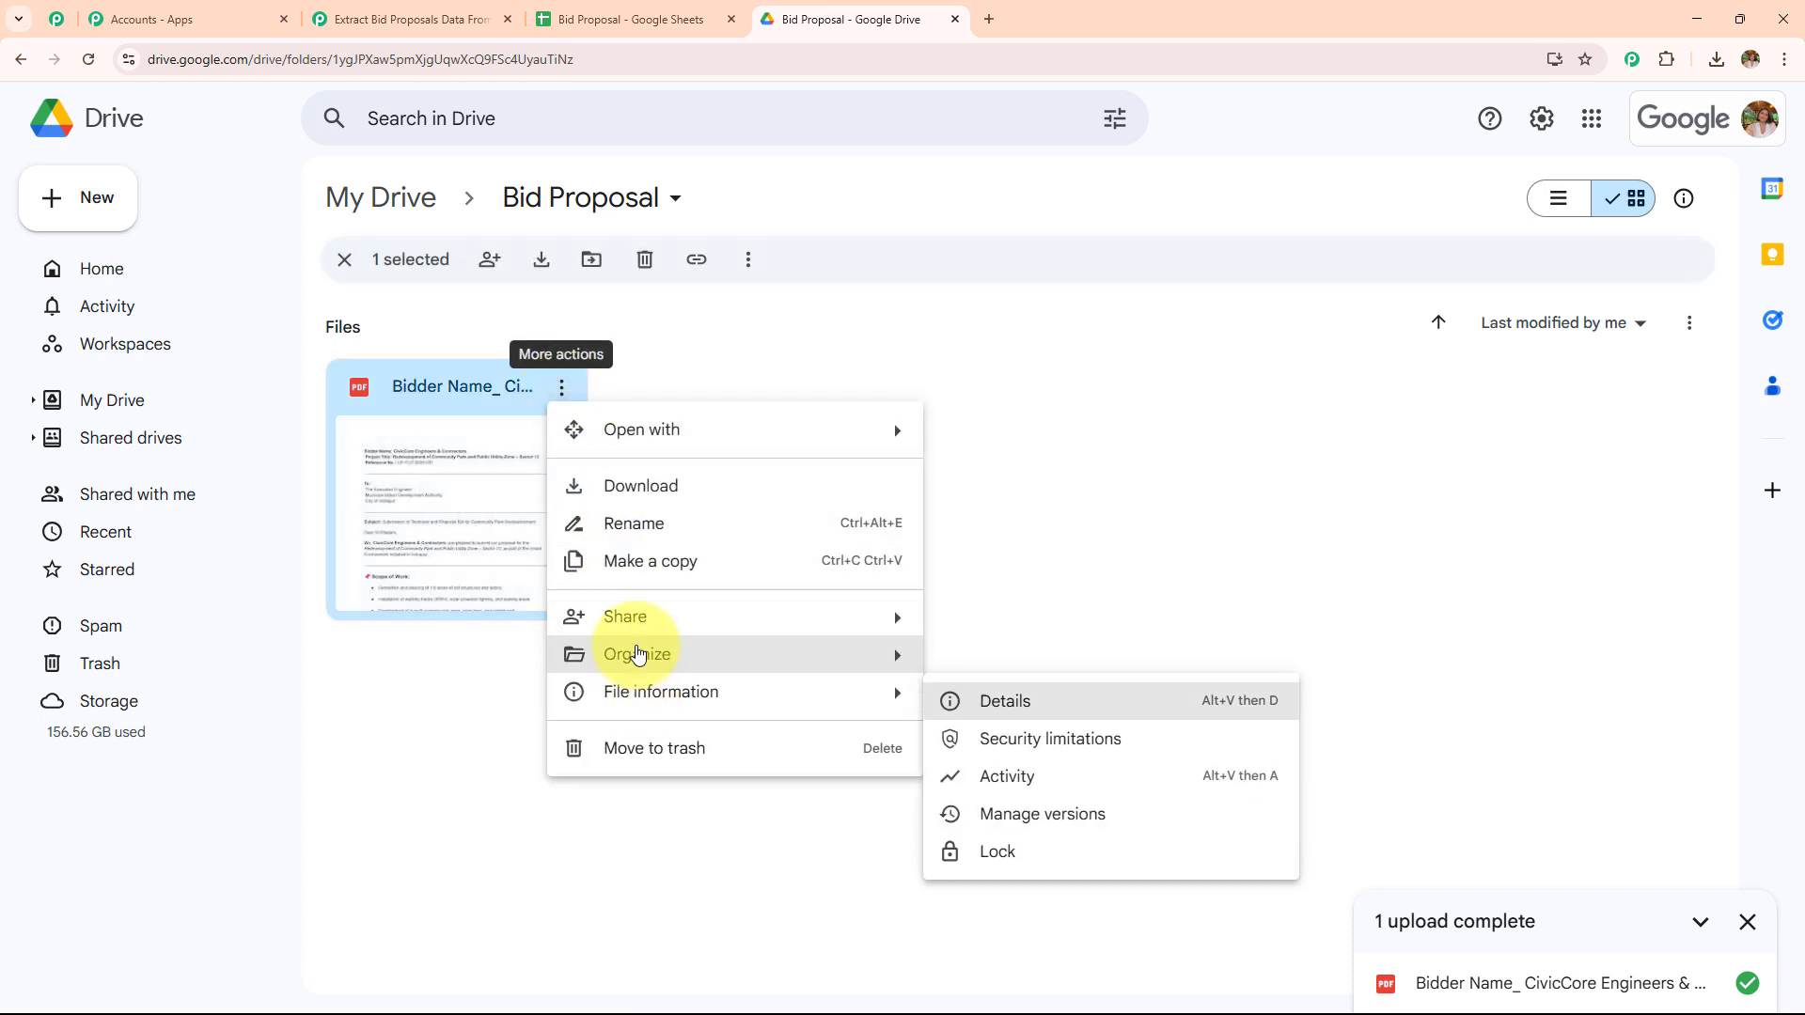
pyautogui.moveTo(658, 618)
pyautogui.click(992, 622)
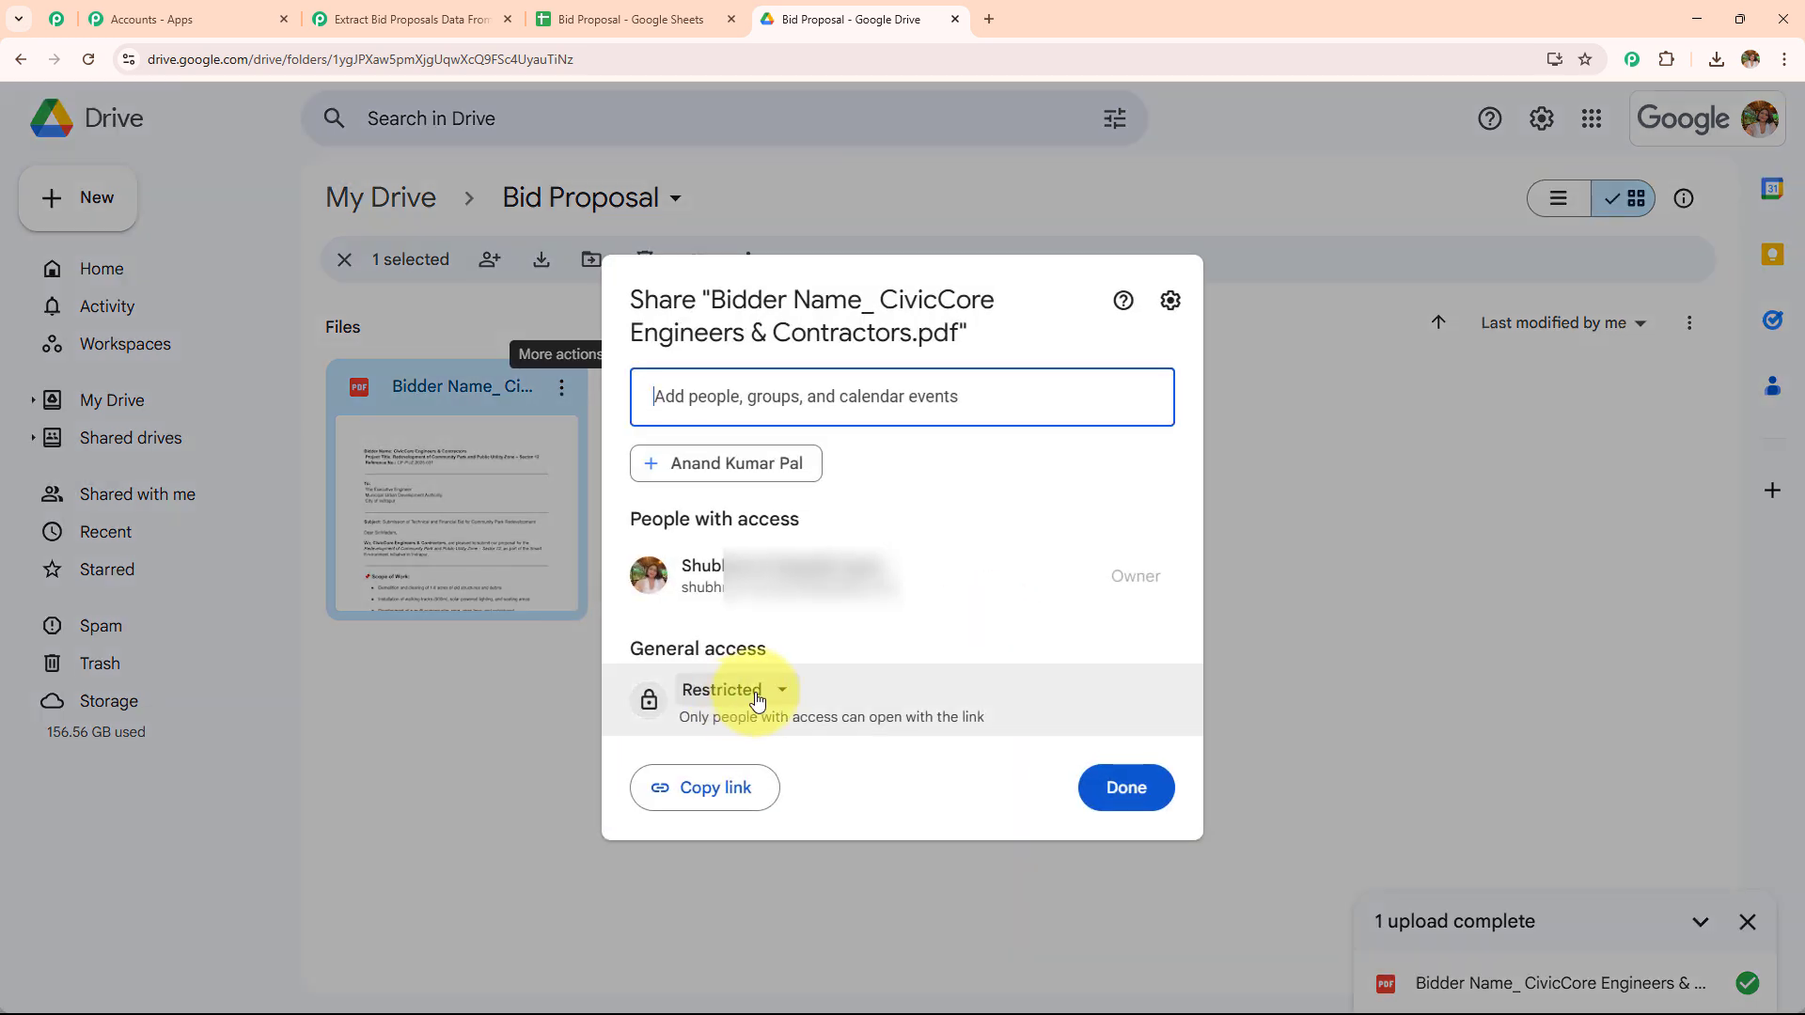
pyautogui.click(757, 695)
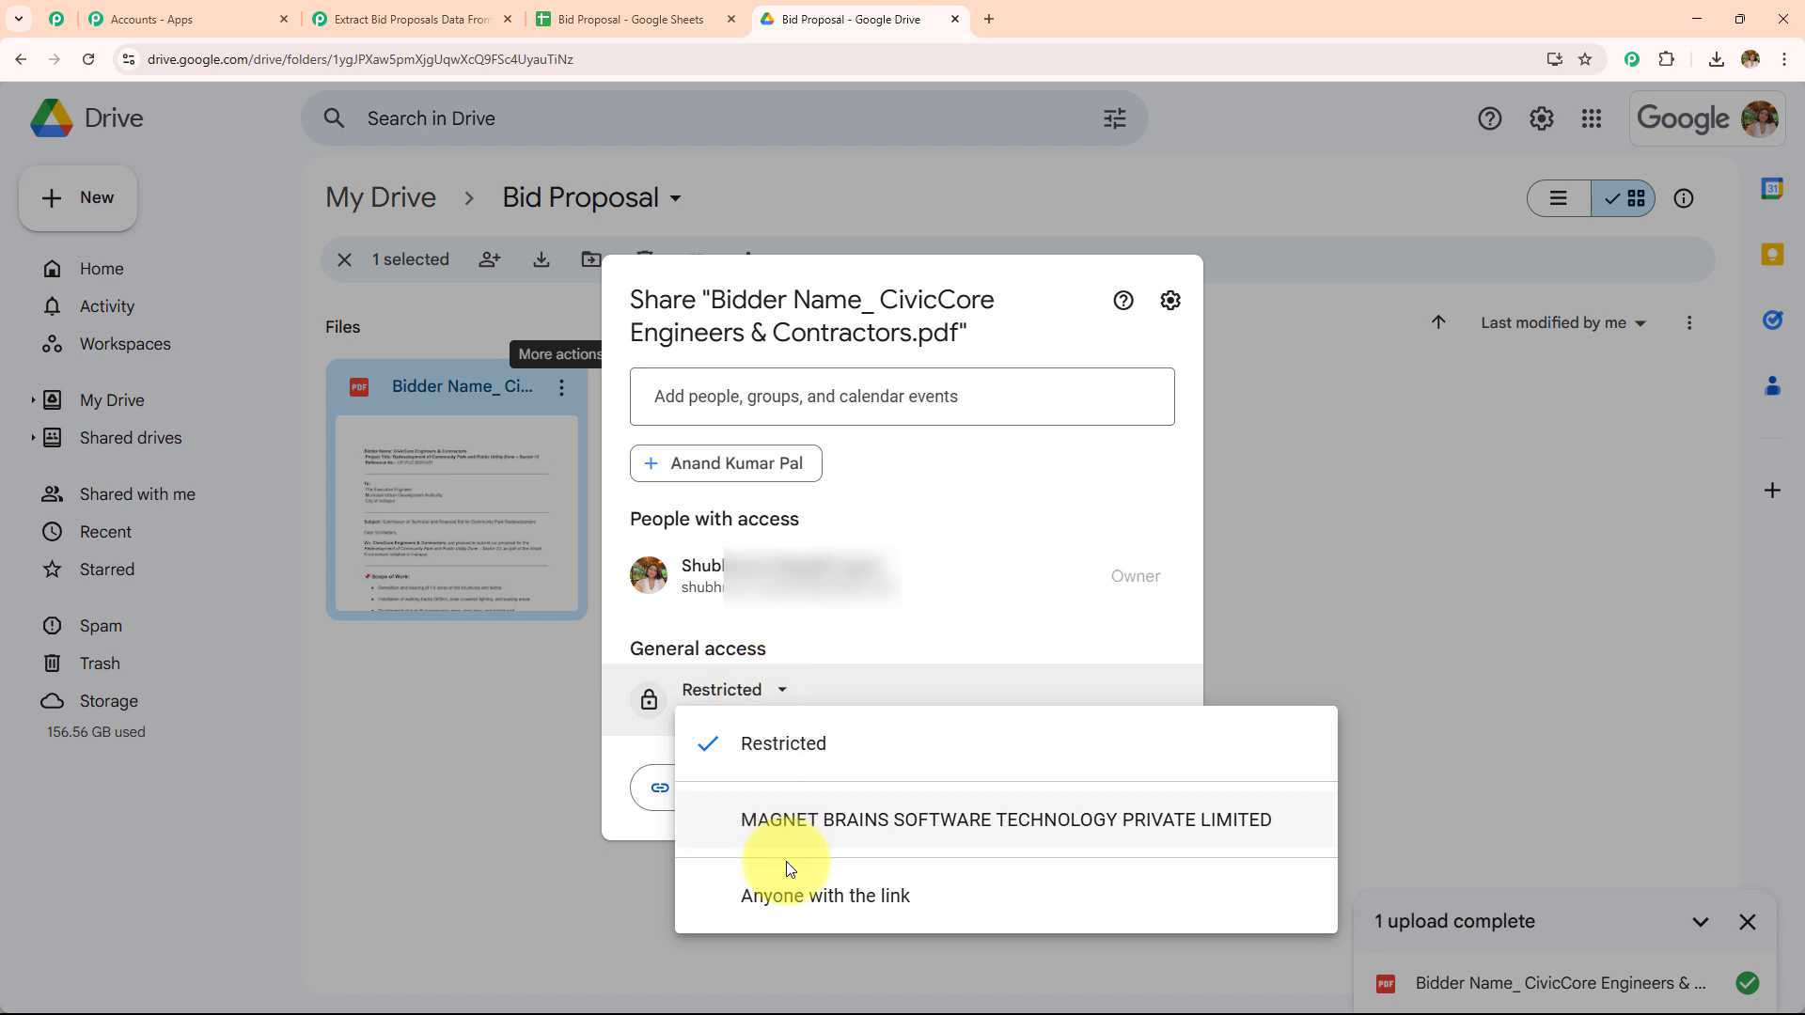
pyautogui.click(789, 895)
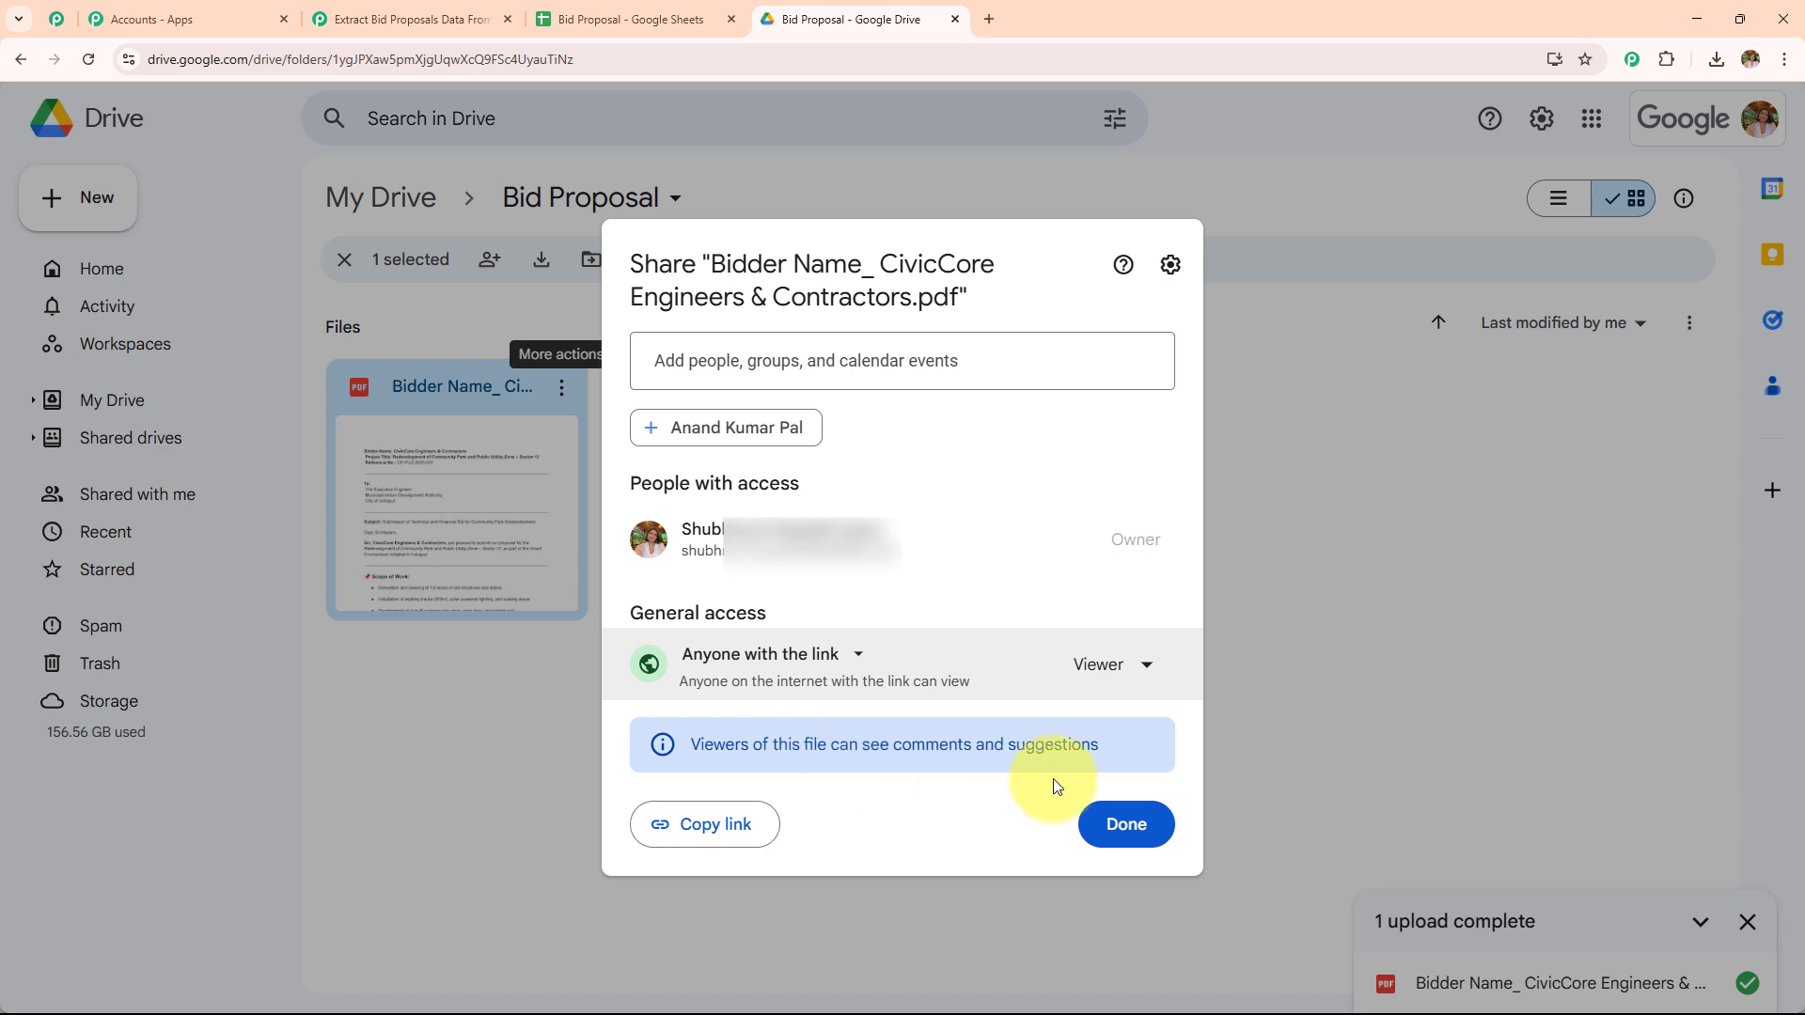
pyautogui.click(1115, 831)
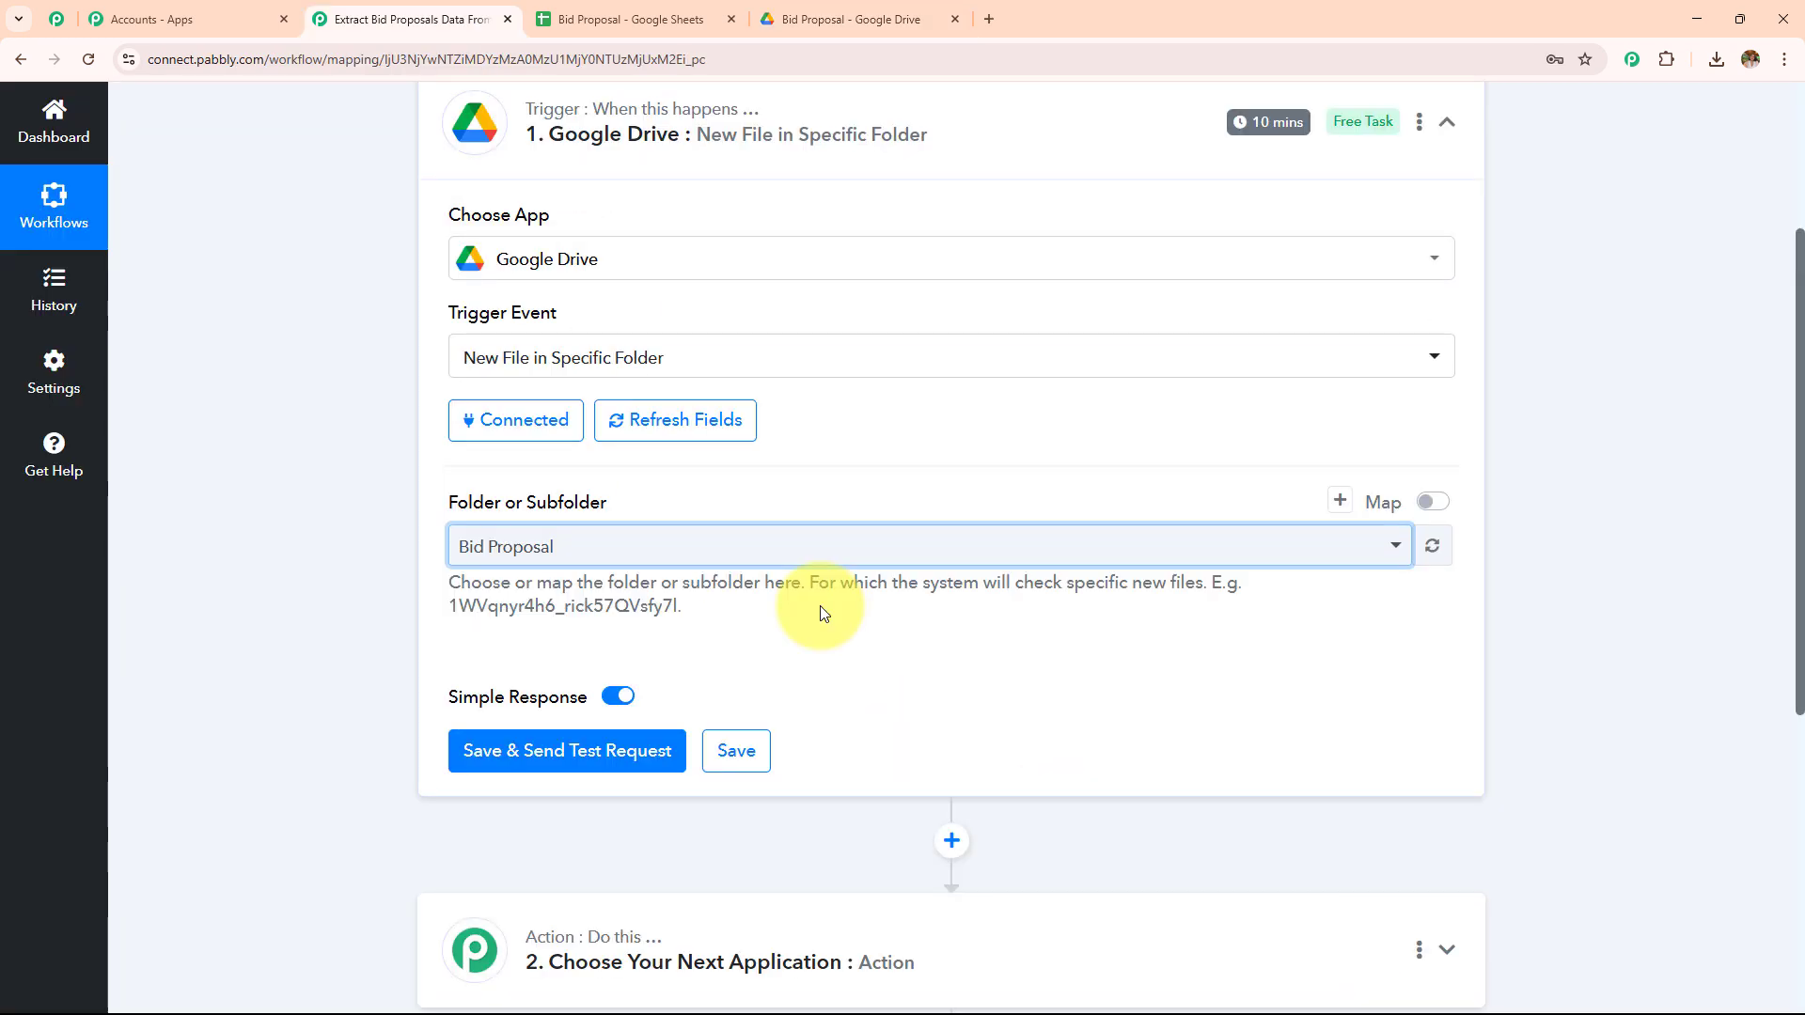
# Step: Back in the Pabbly Connect workflow, save the trigger with a test request and copy the WebContentLink value from its response
pyautogui.scroll(-4, 836, 376)
pyautogui.click(625, 375)
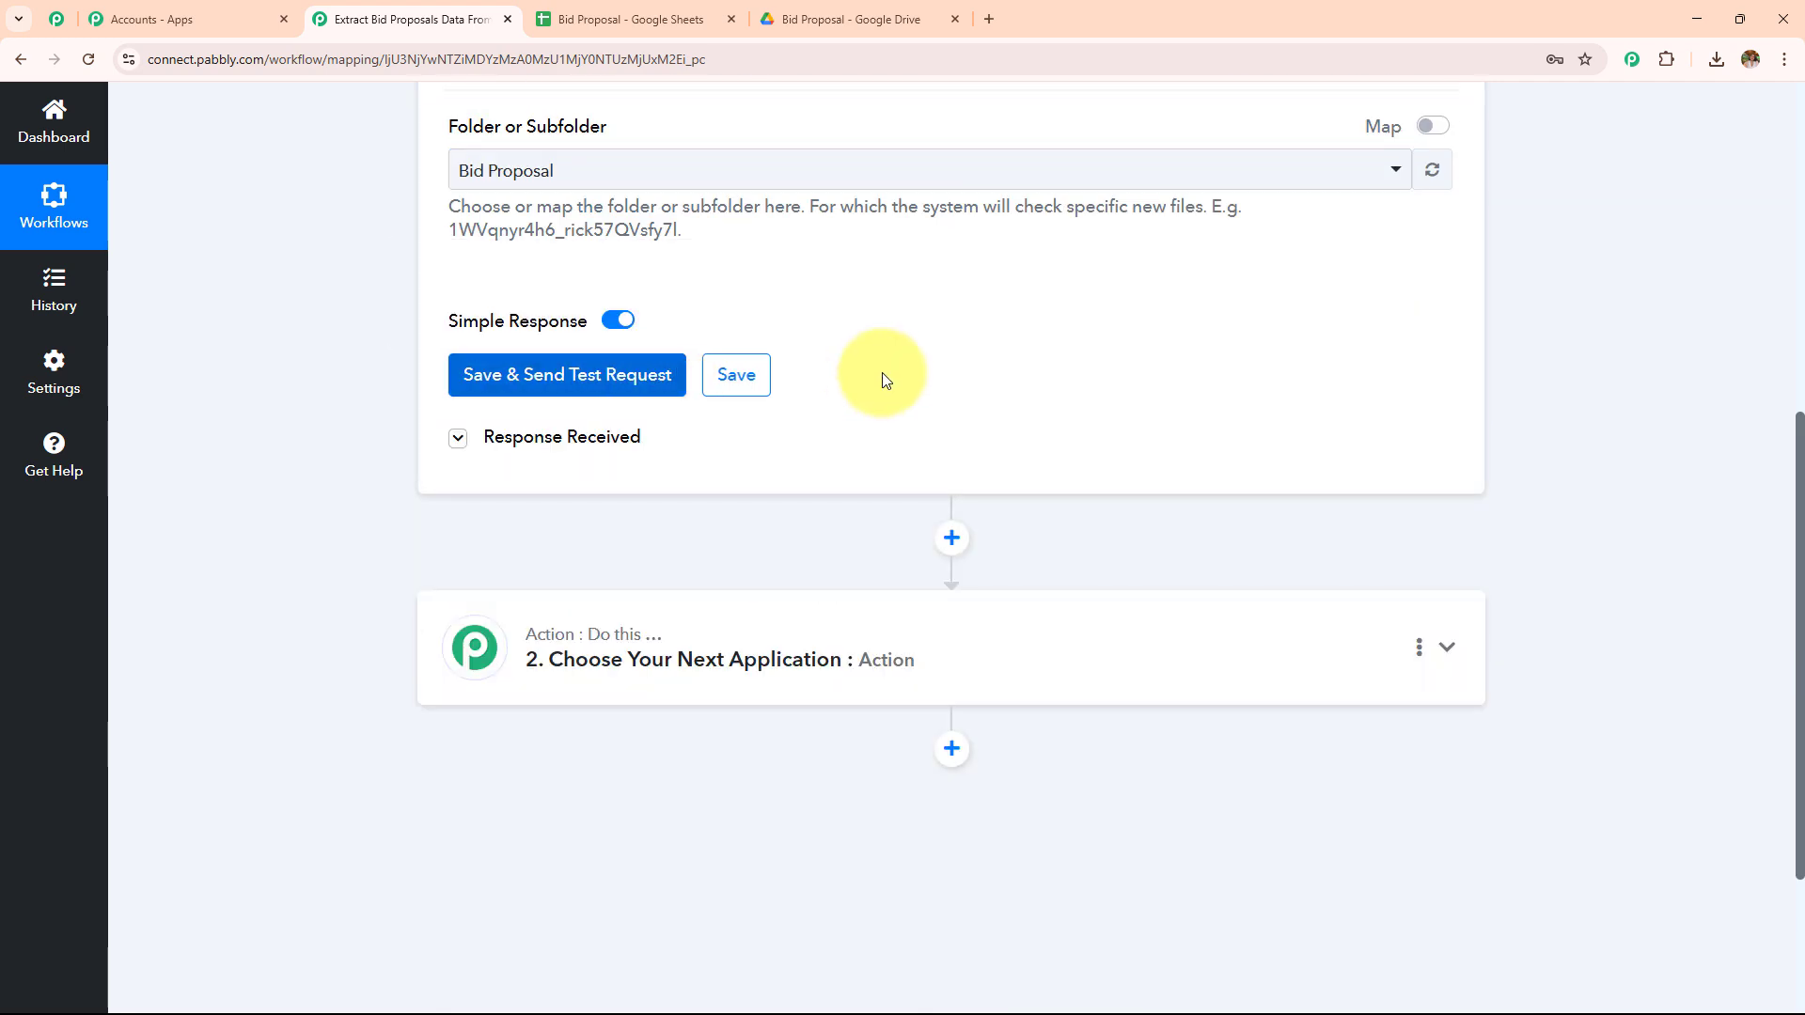
pyautogui.scroll(-4, 882, 380)
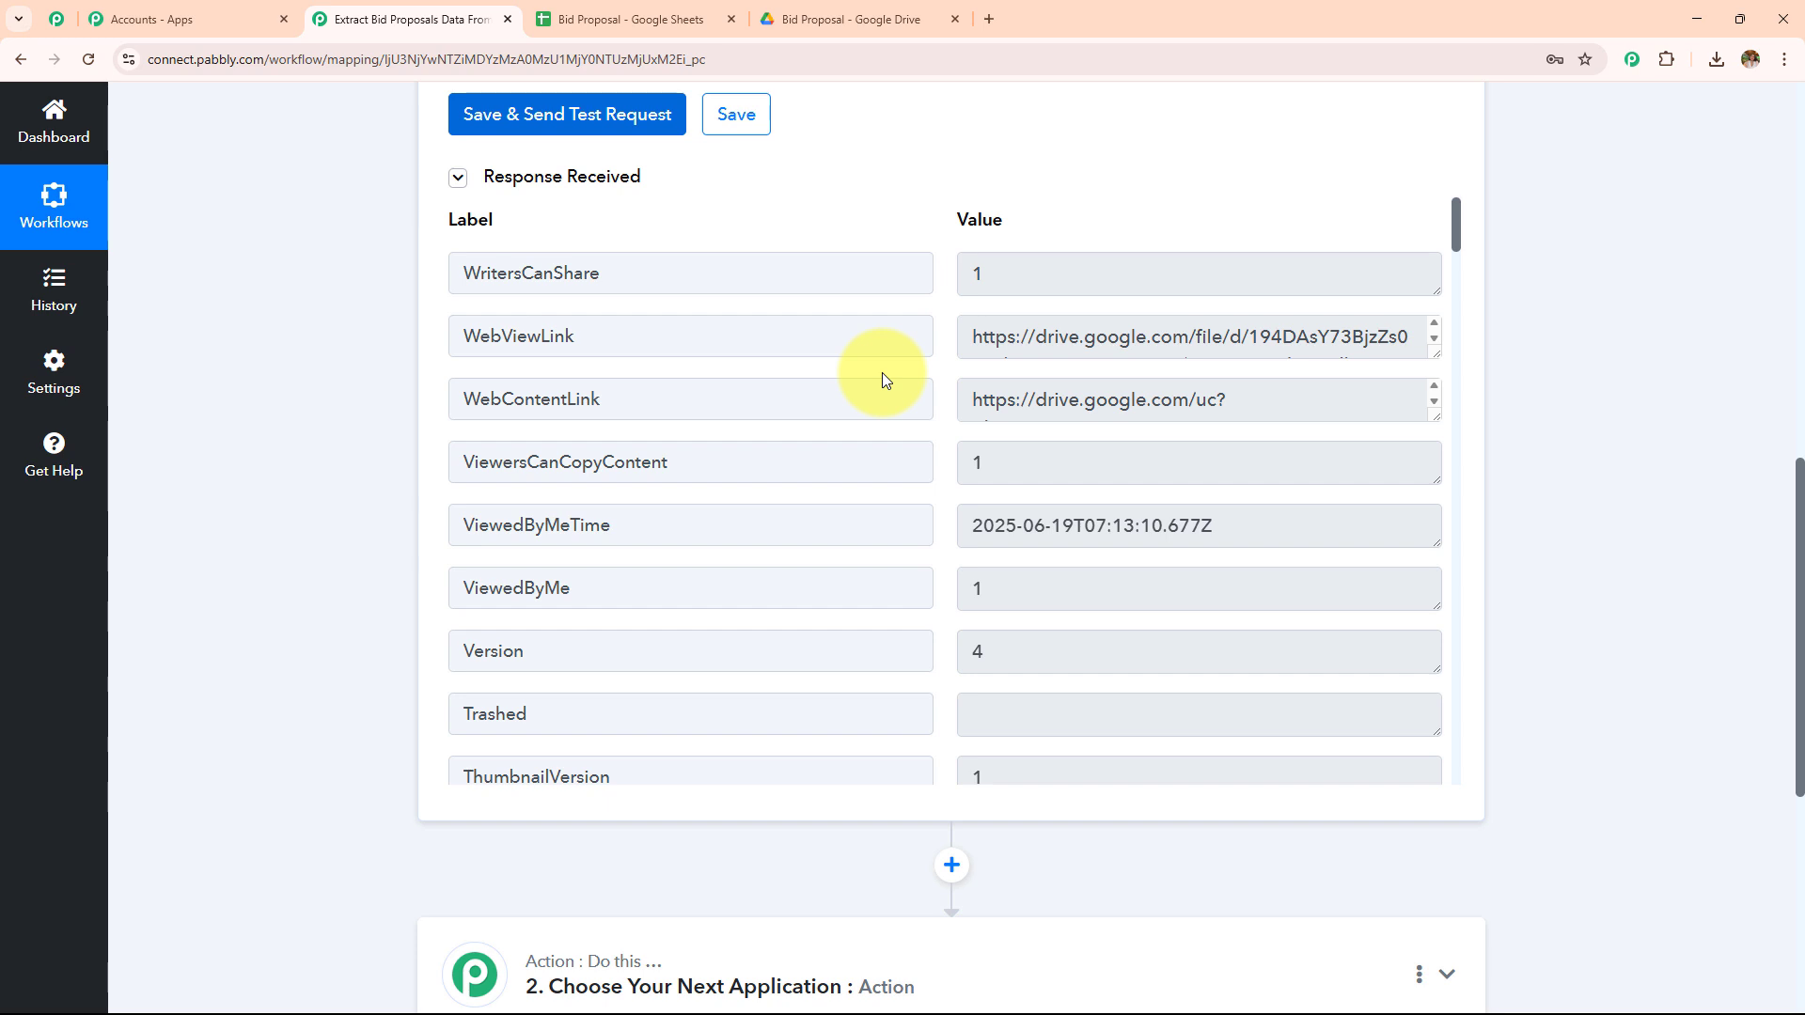
pyautogui.moveTo(1435, 417); pyautogui.dragTo(1385, 643)
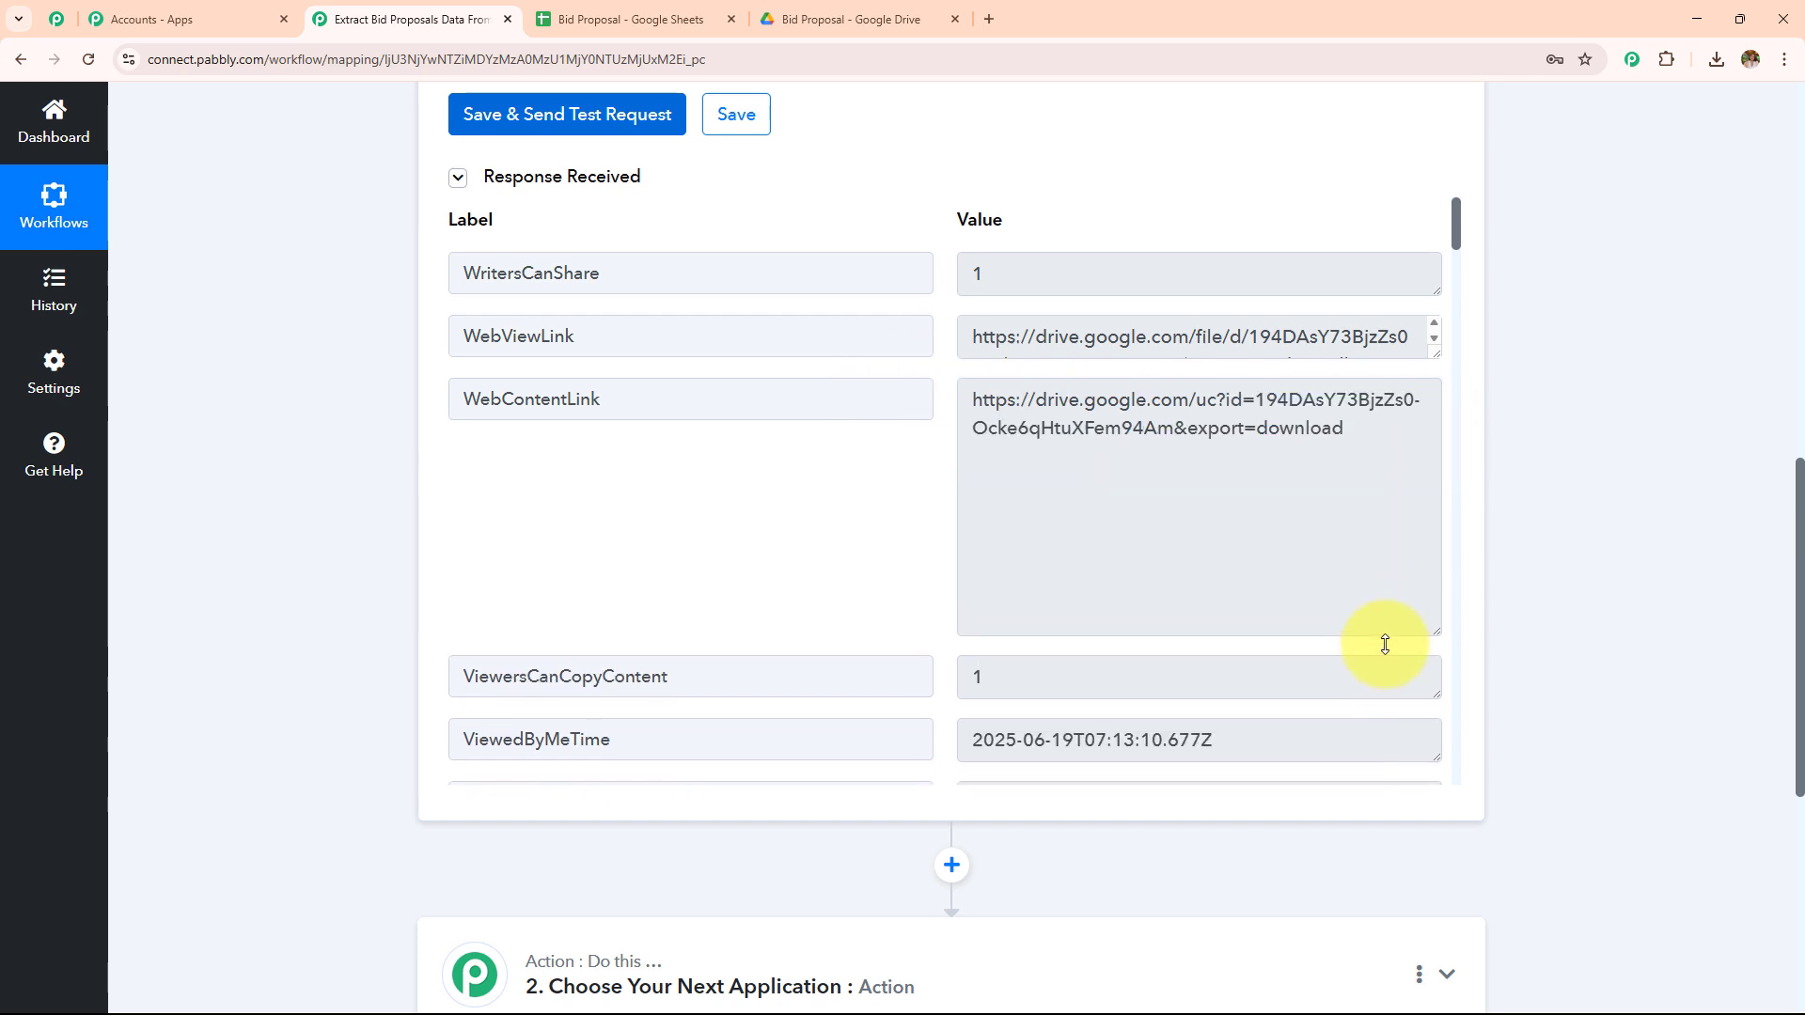
pyautogui.moveTo(1340, 433); pyautogui.dragTo(926, 394)
pyautogui.hotkey('ctrl', 'c')
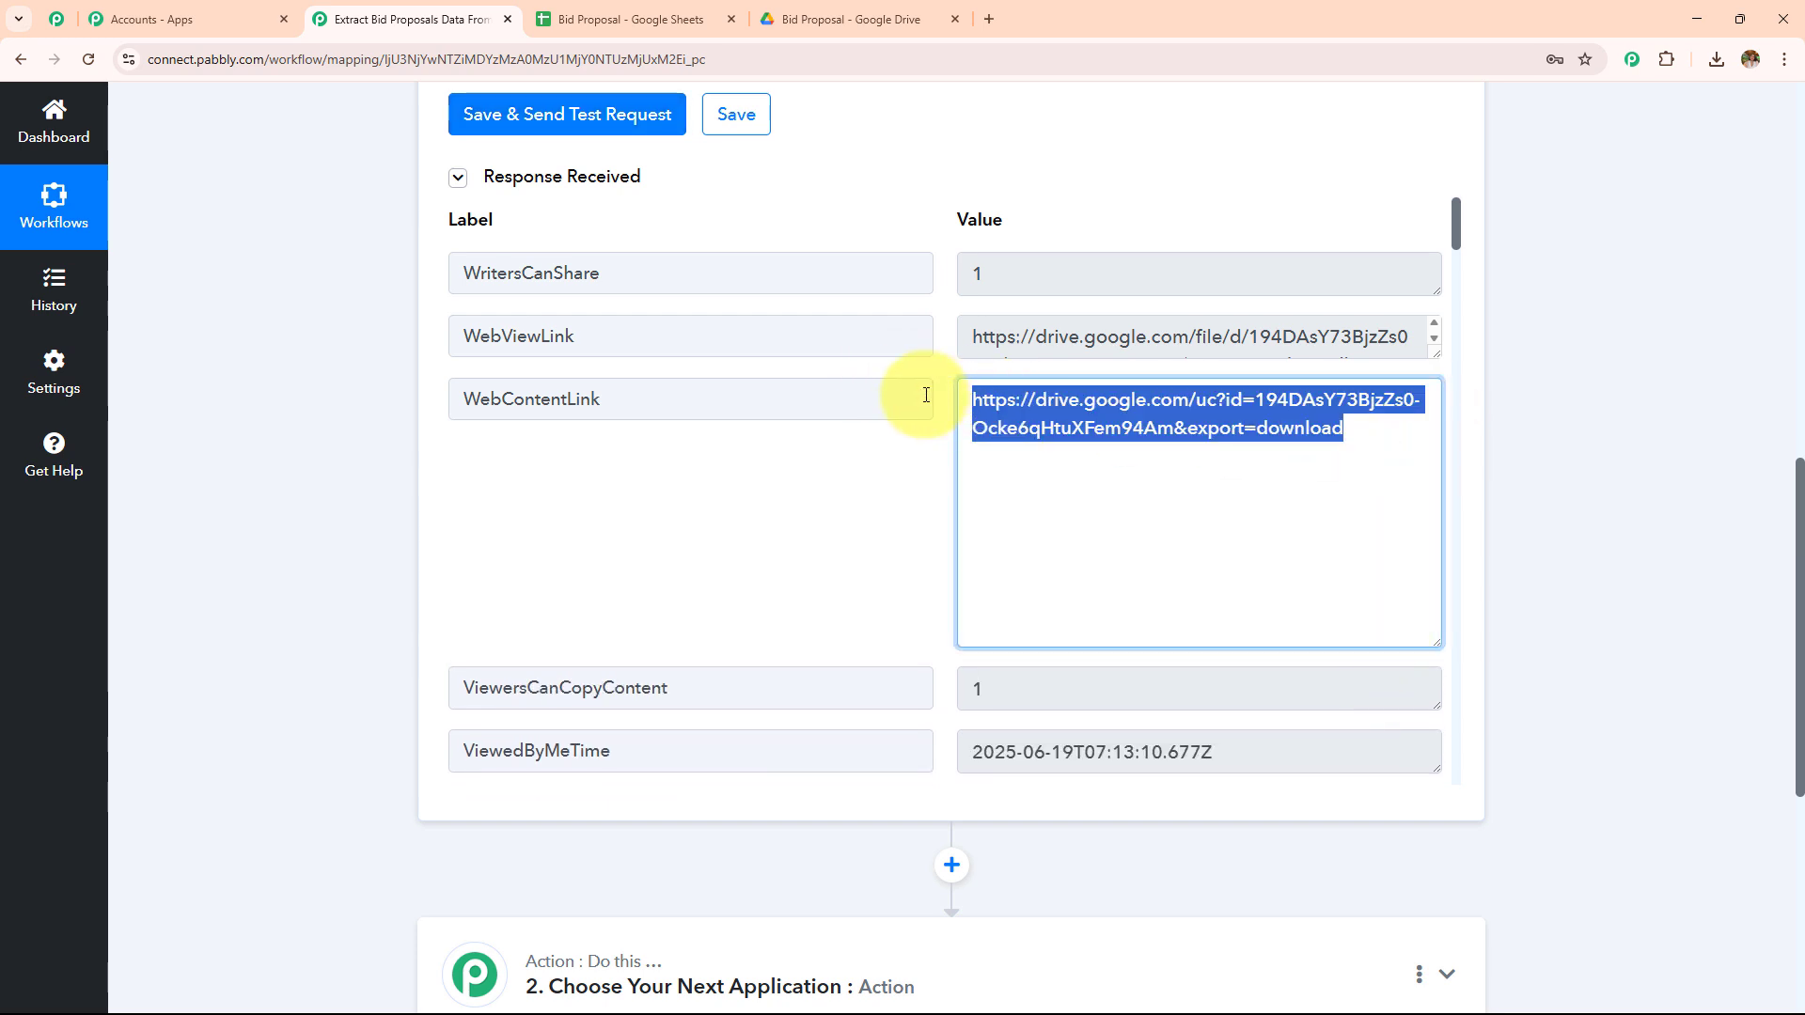
# Step: Open the copied WebContentLink in a new browser tab, view the downloaded PDF, and close the blank tab
pyautogui.click(988, 19)
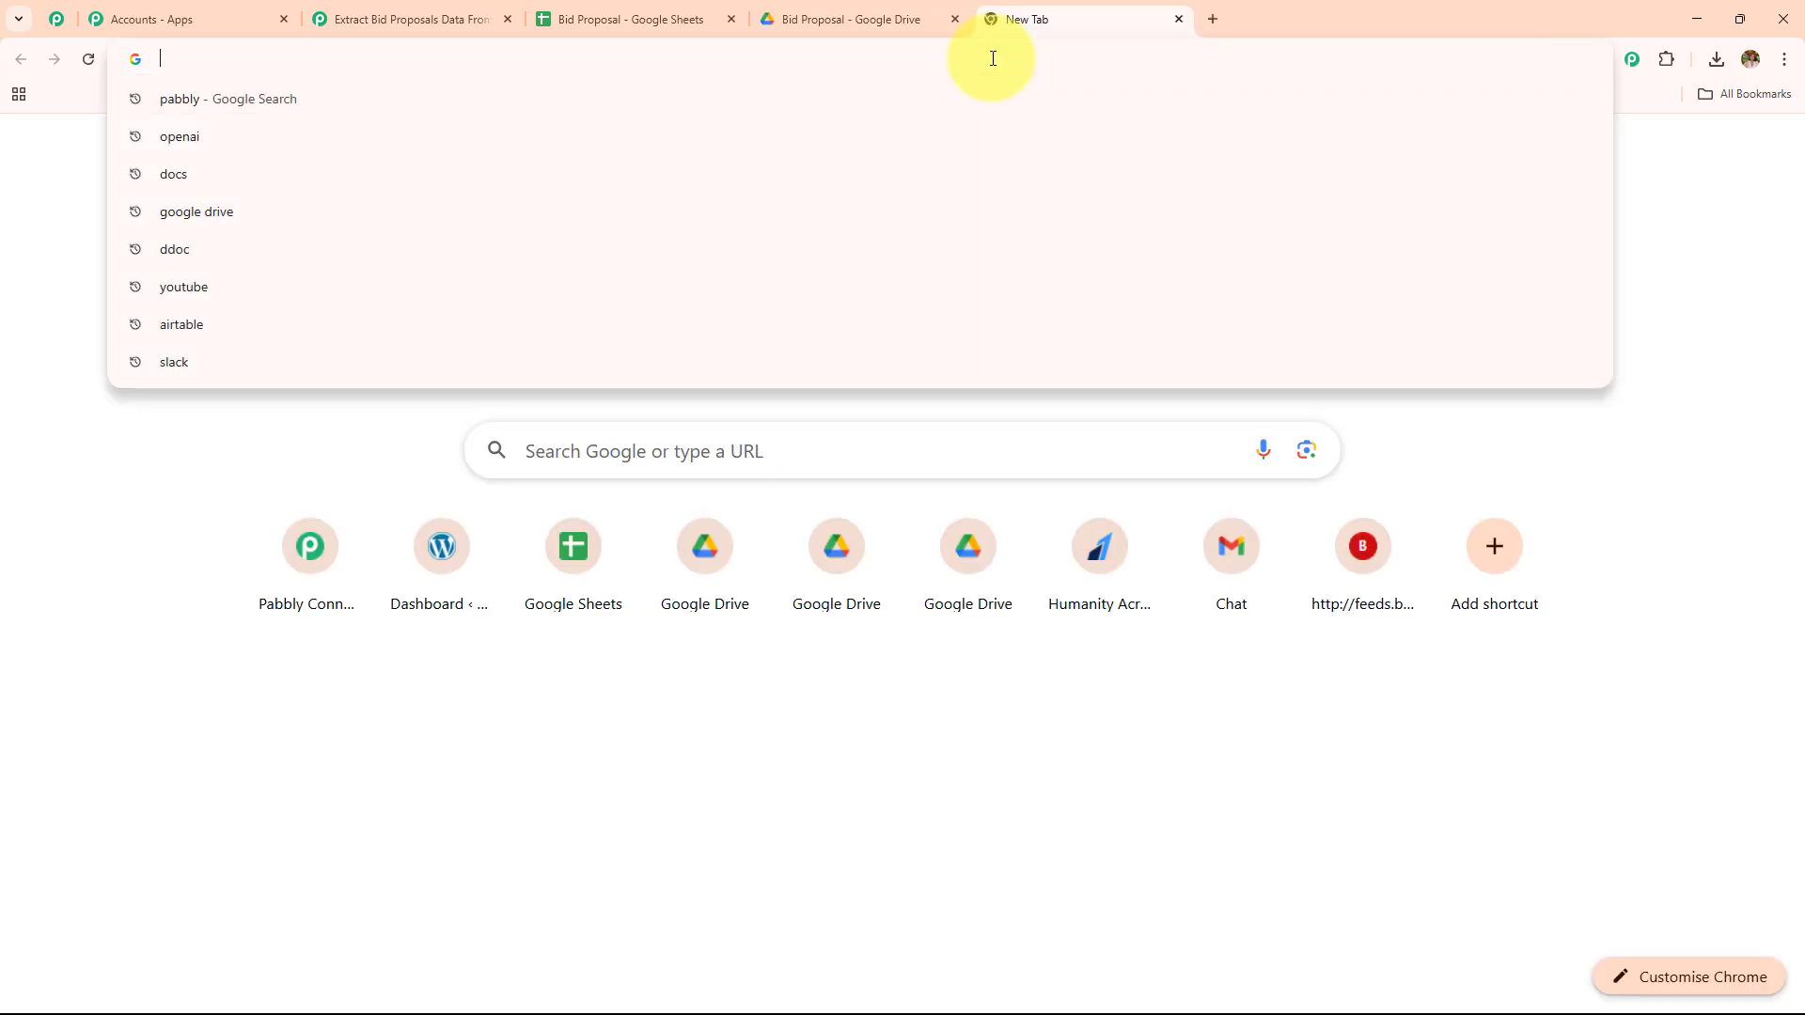
pyautogui.hotkey('ctrl', 'v')
pyautogui.press('Return')
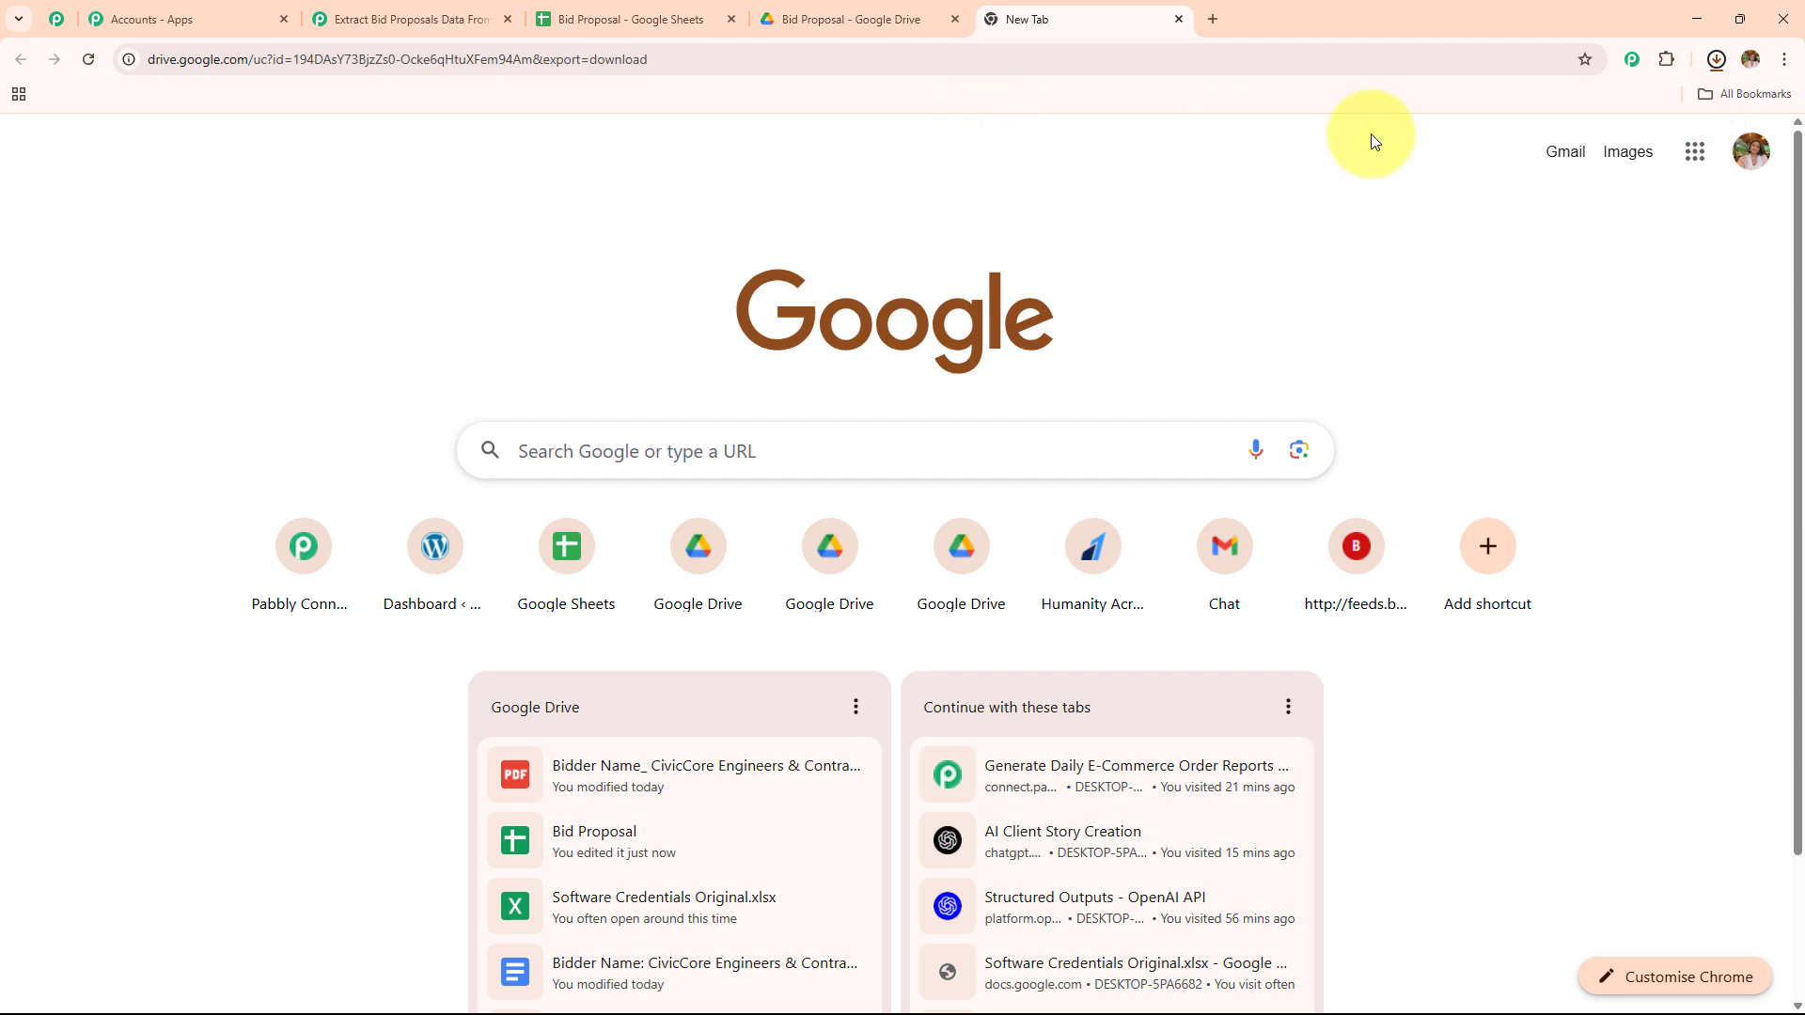
pyautogui.click(1570, 122)
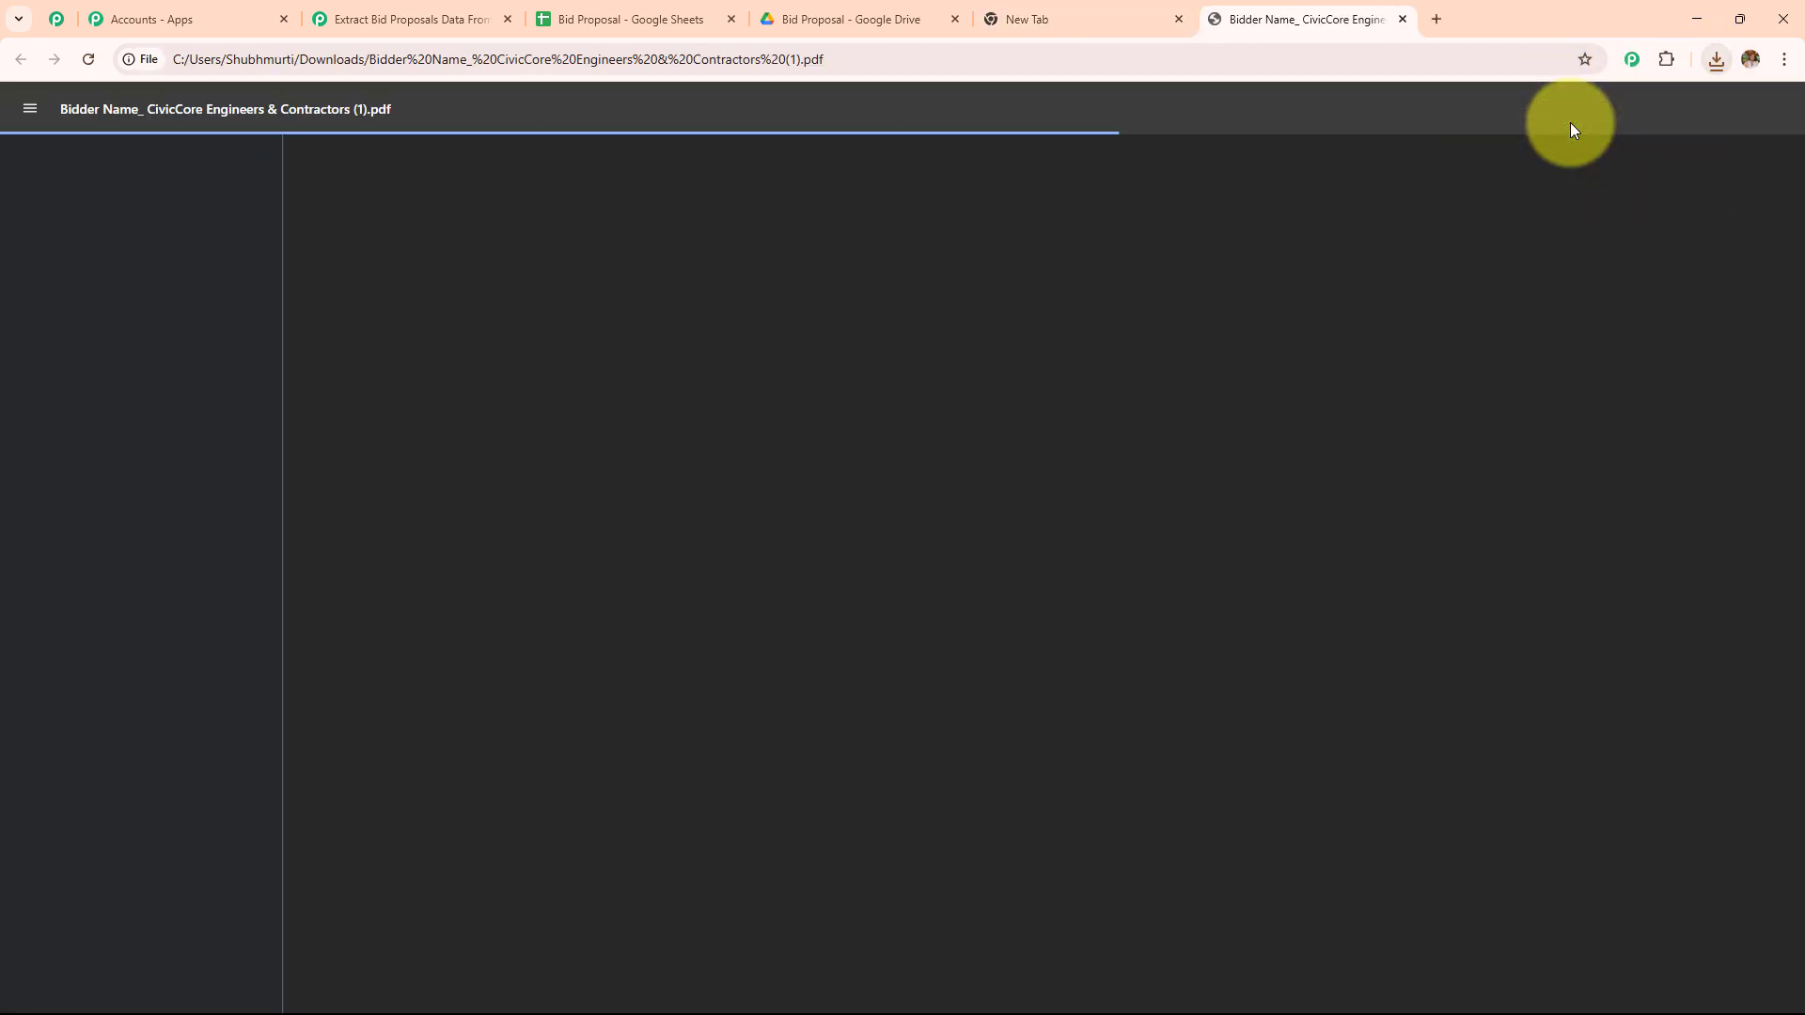
pyautogui.click(1179, 18)
# Step: Open the uploaded PDF in Google Drive and compare its bidder details, addressee and subject with the downloaded copy
pyautogui.click(839, 21)
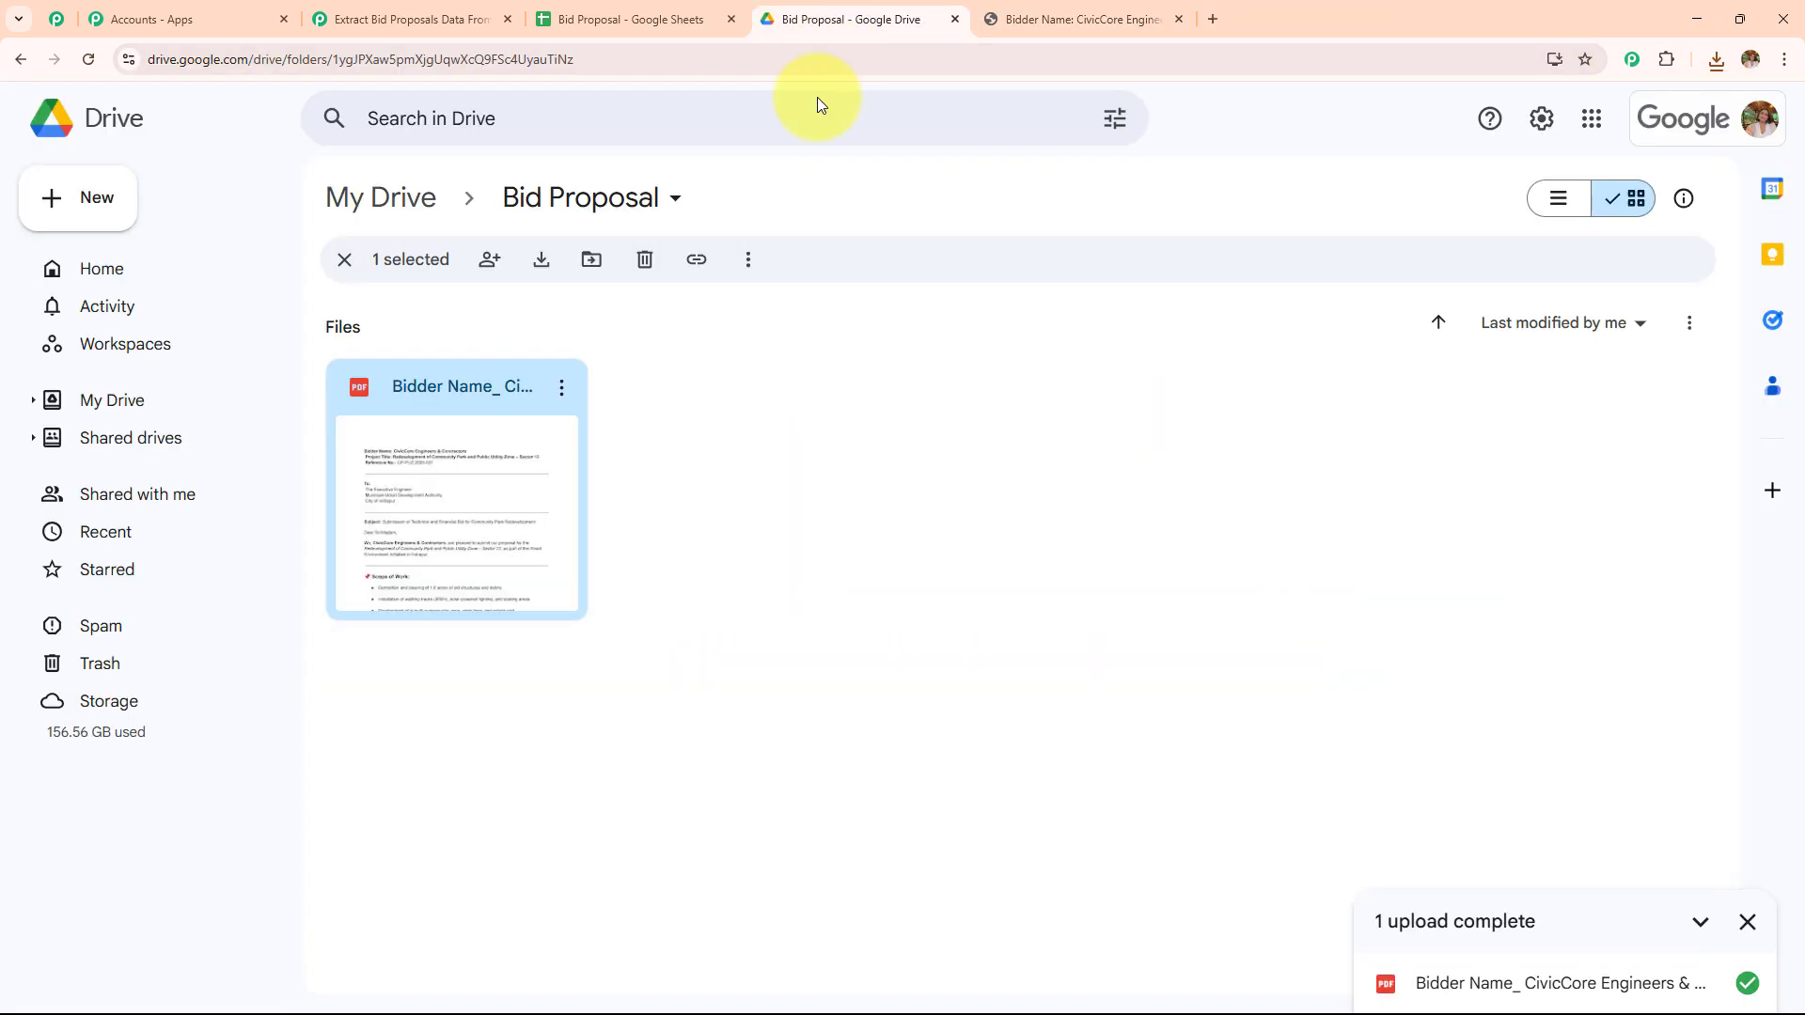
pyautogui.doubleClick(491, 505)
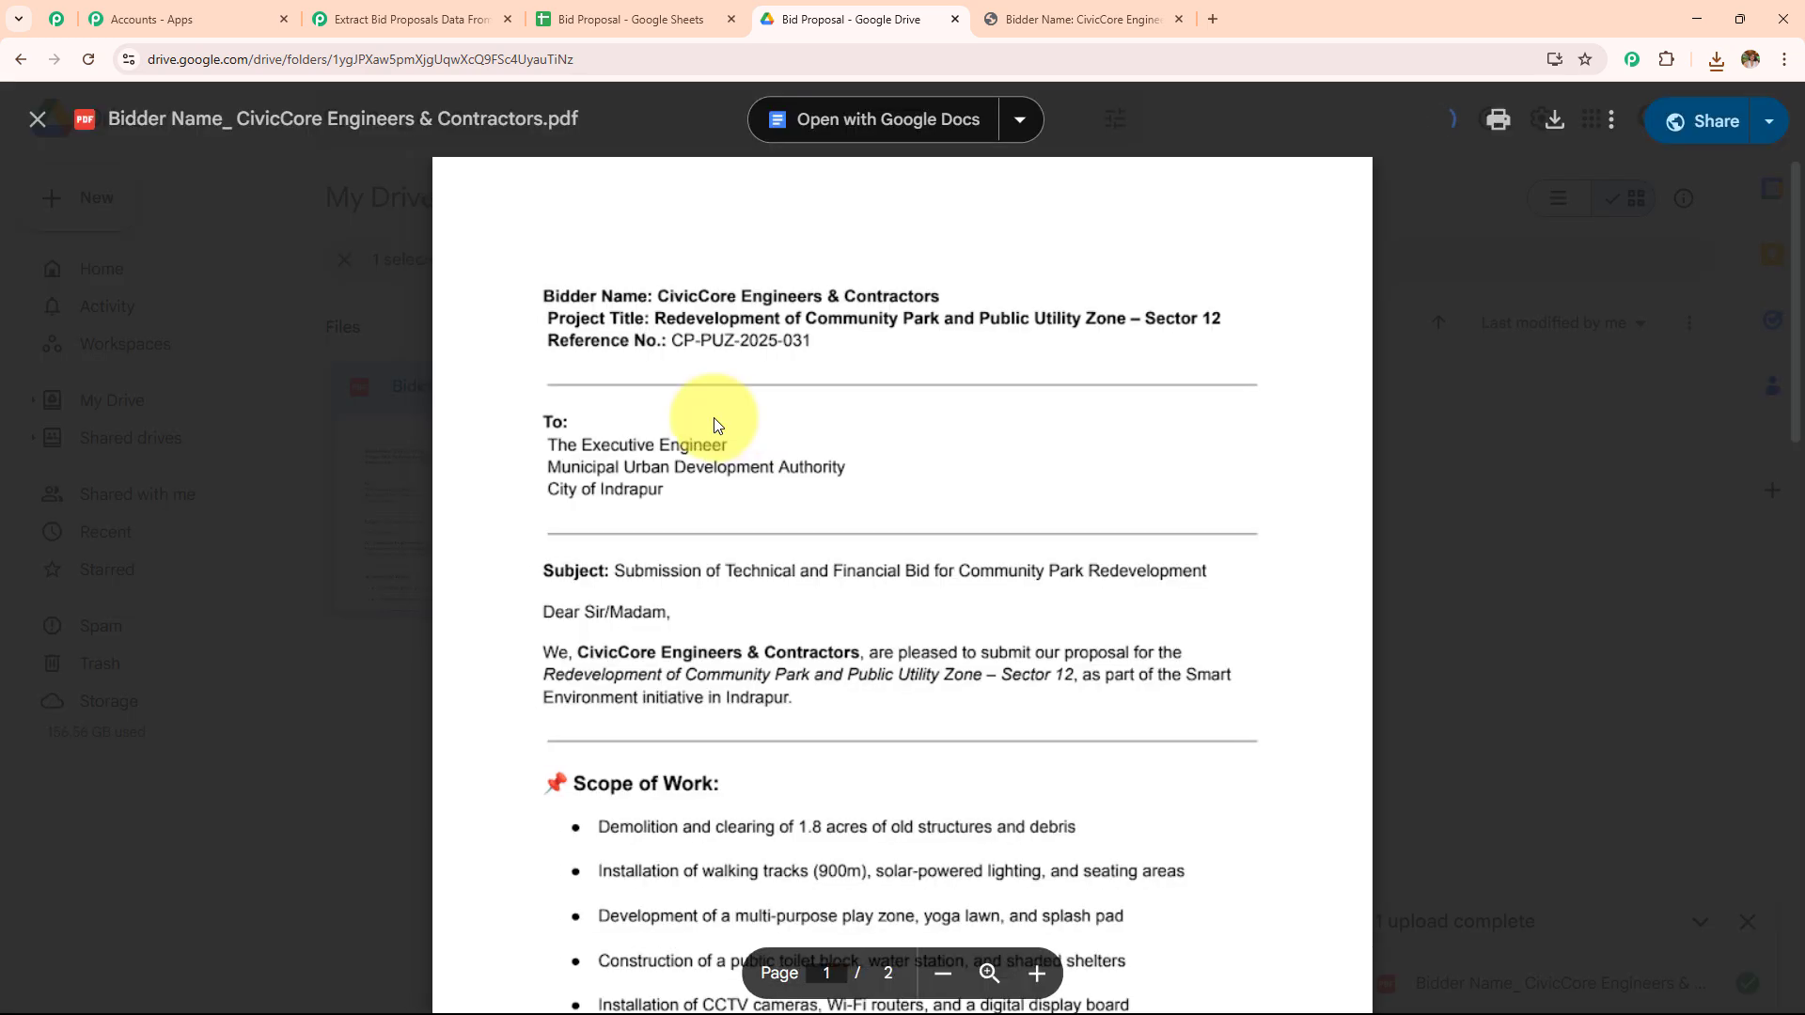
pyautogui.moveTo(544, 291); pyautogui.dragTo(844, 366)
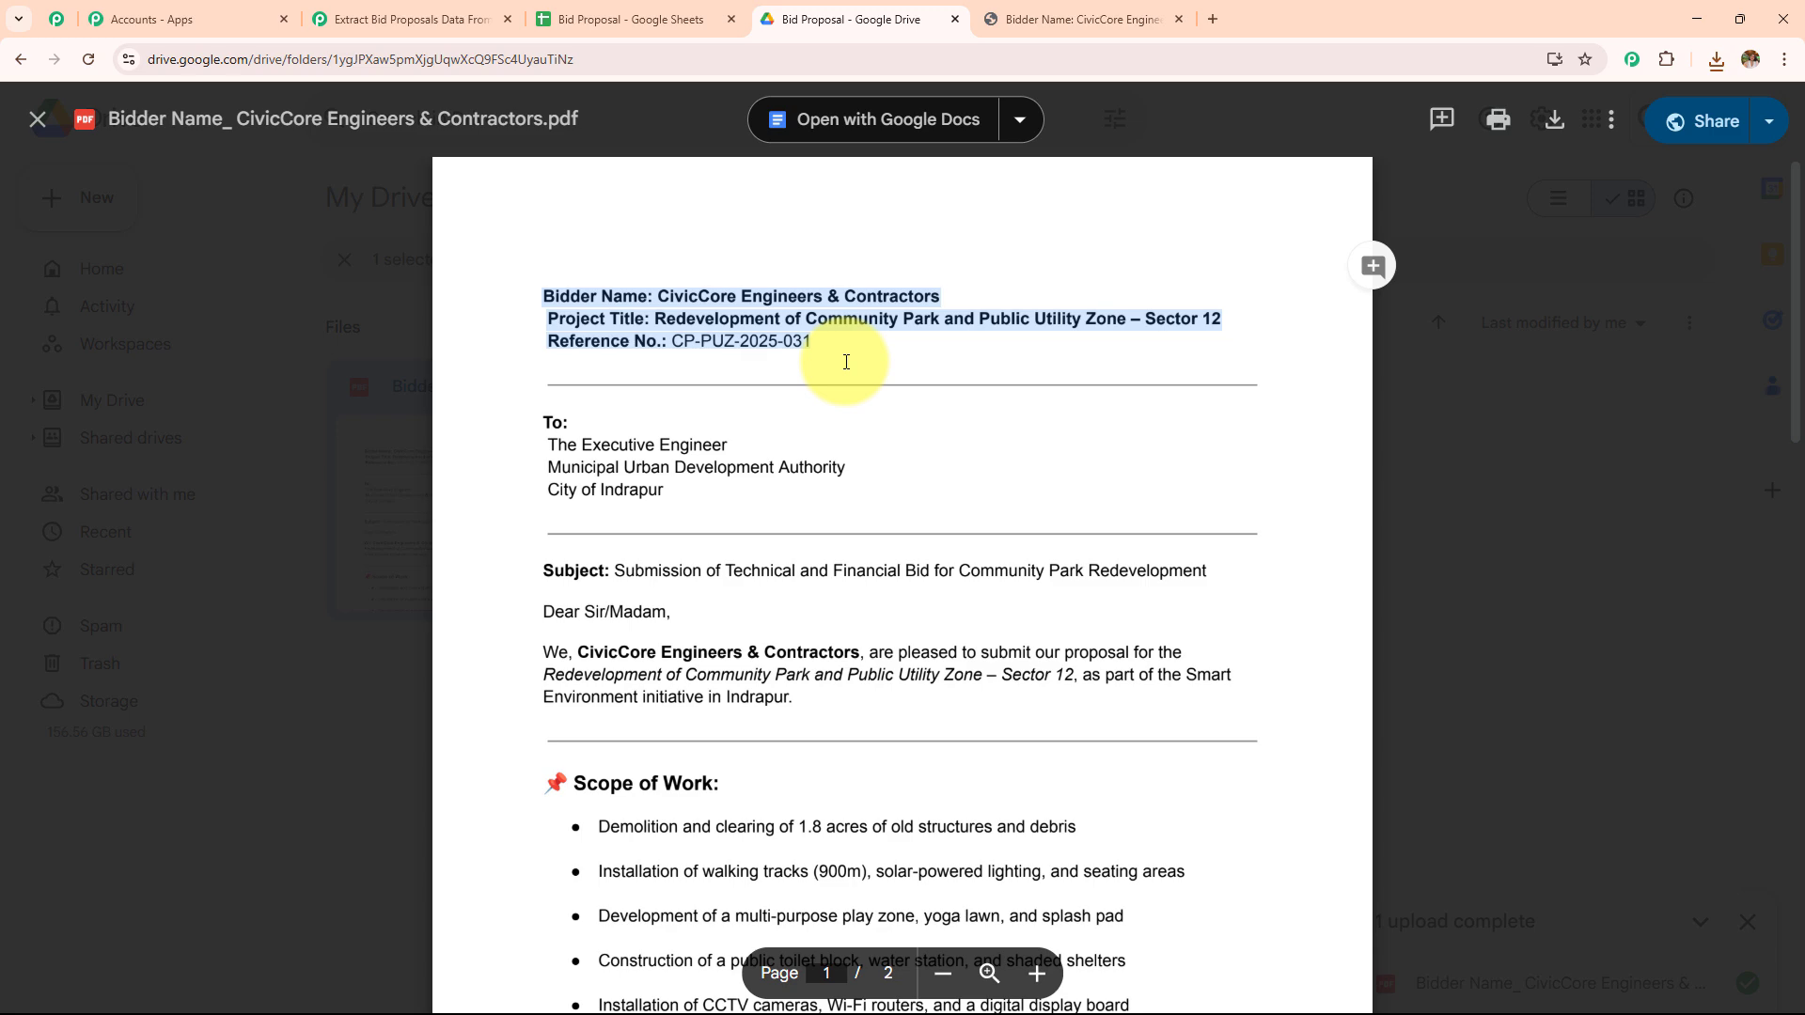
pyautogui.moveTo(527, 421); pyautogui.dragTo(868, 770)
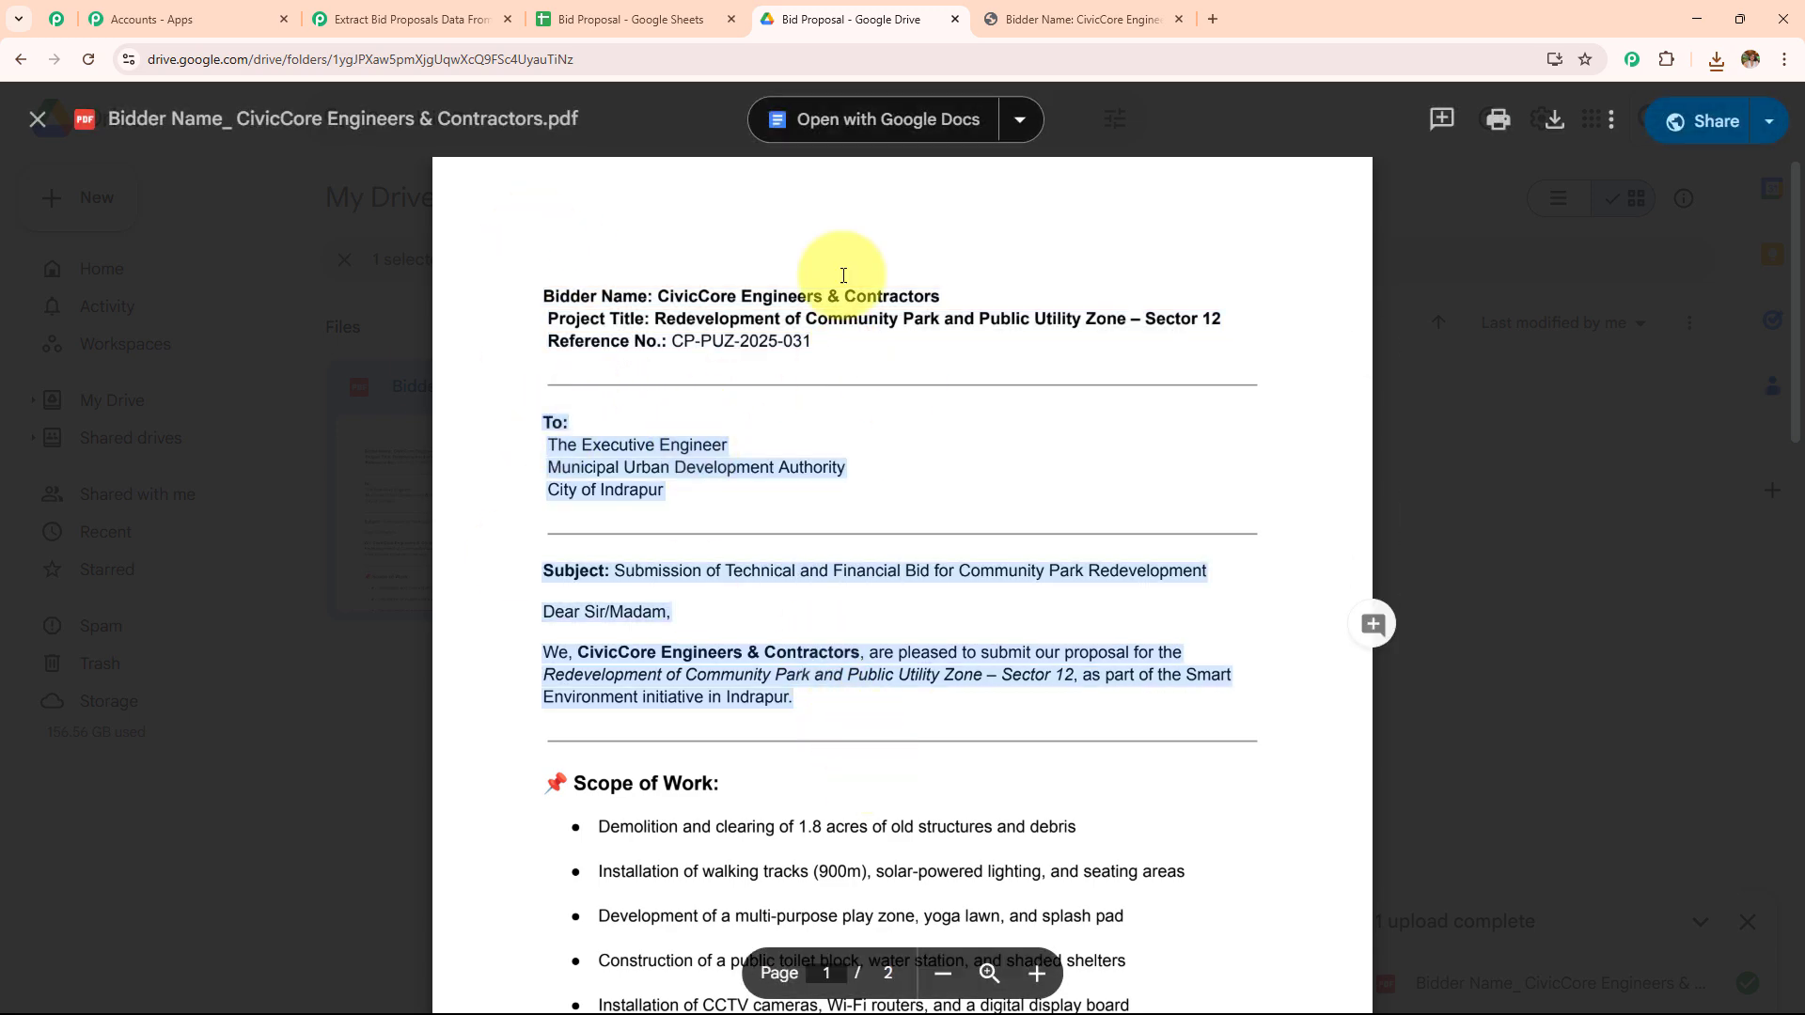
pyautogui.hotkey('ctrl', 'Tab')
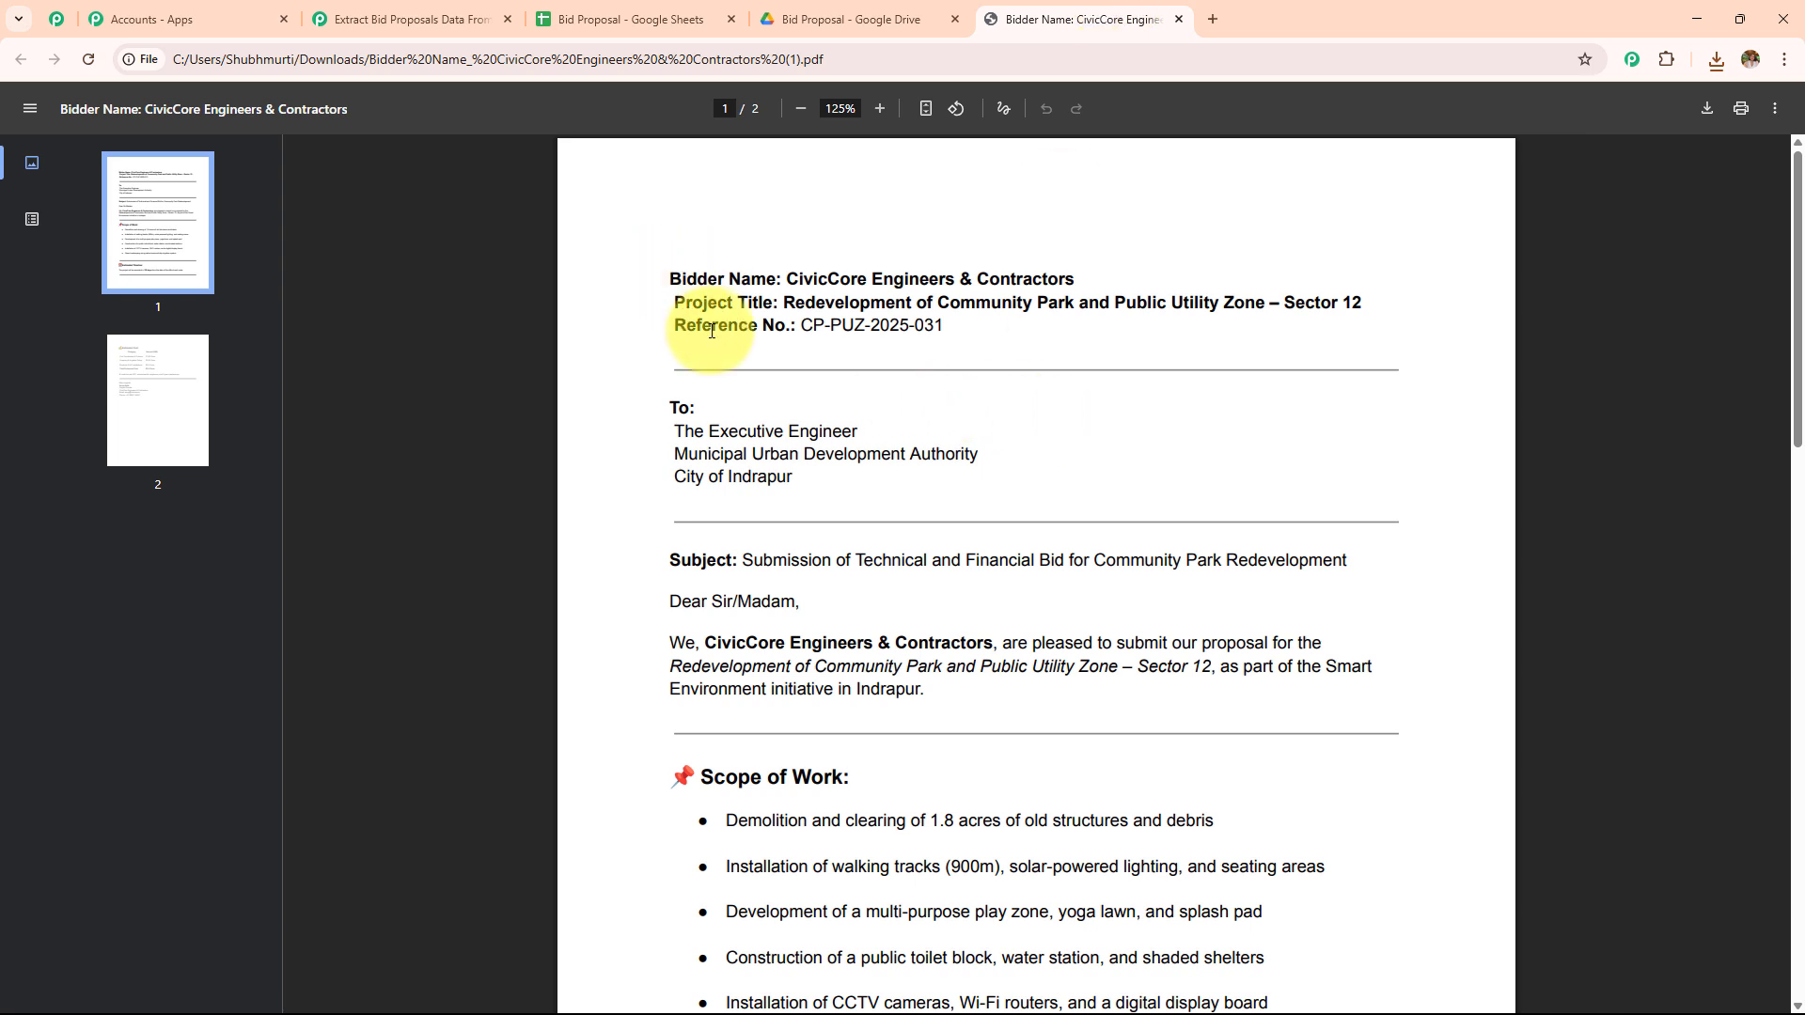
# Step: Return to the Pabbly Connect workflow, collapse the Google Drive trigger step, and close the downloaded PDF's browser tab
pyautogui.moveTo(712, 331); pyautogui.dragTo(1101, 734)
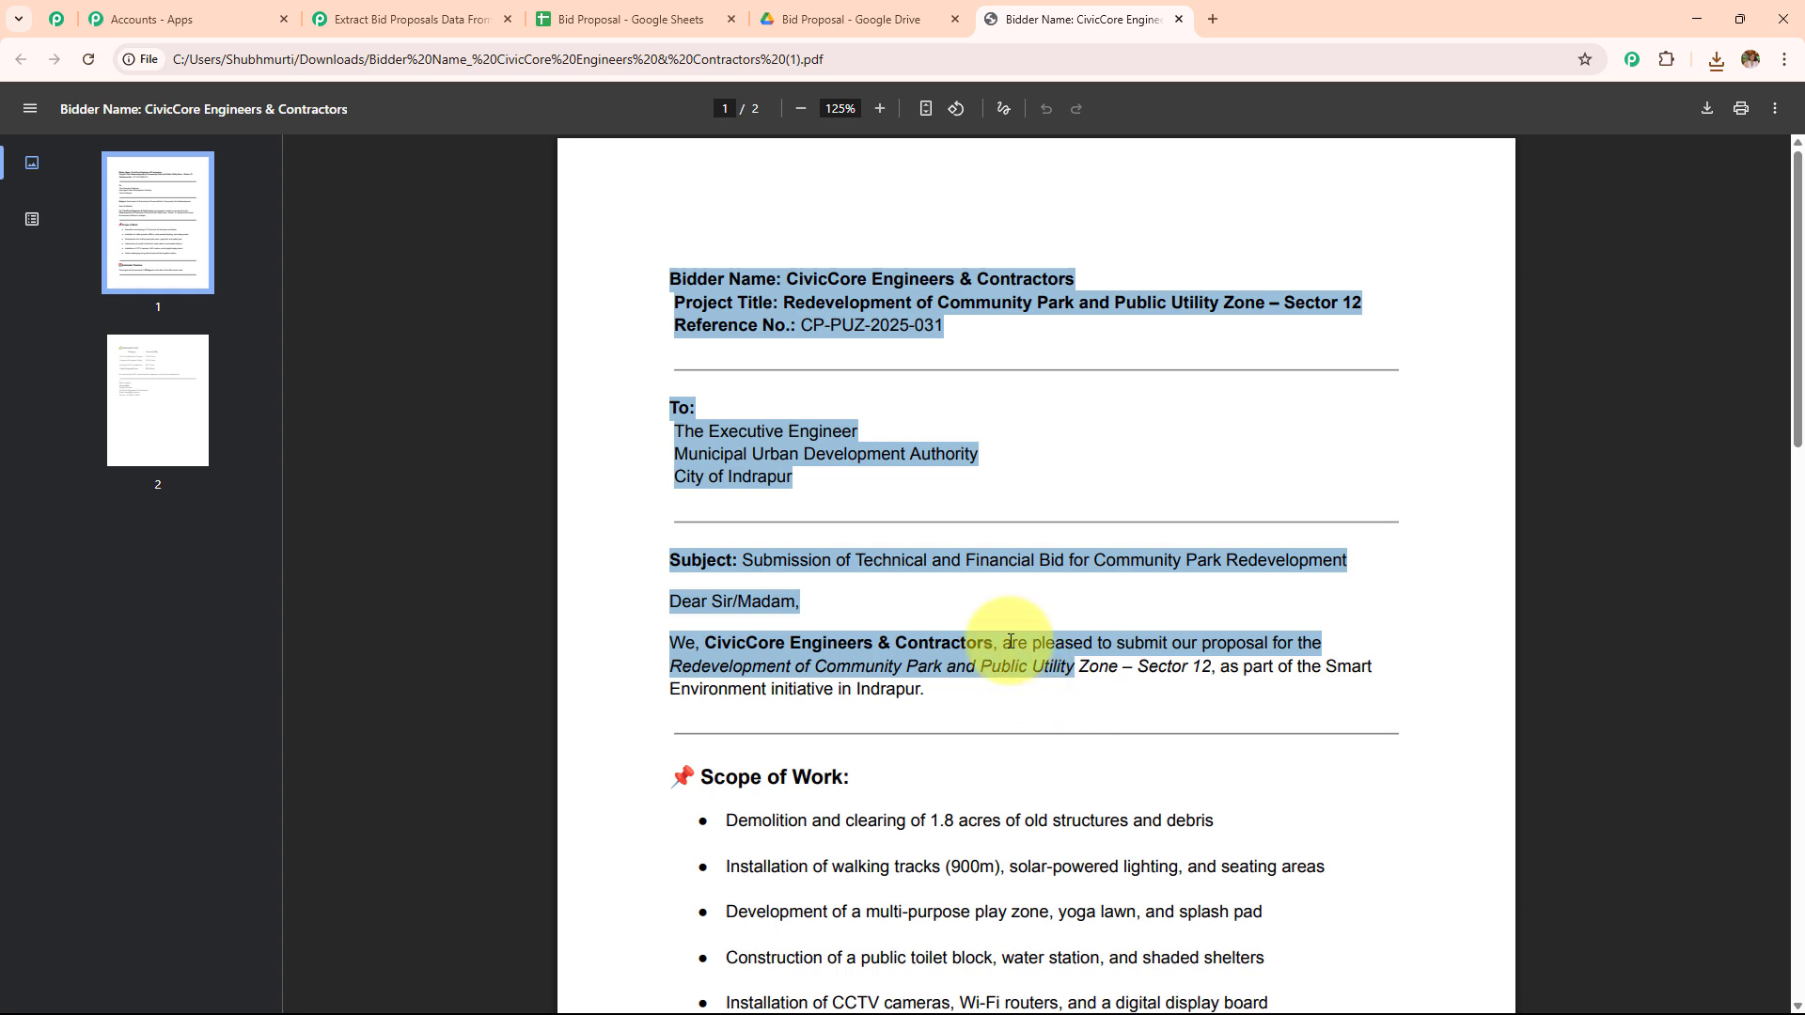
pyautogui.click(404, 18)
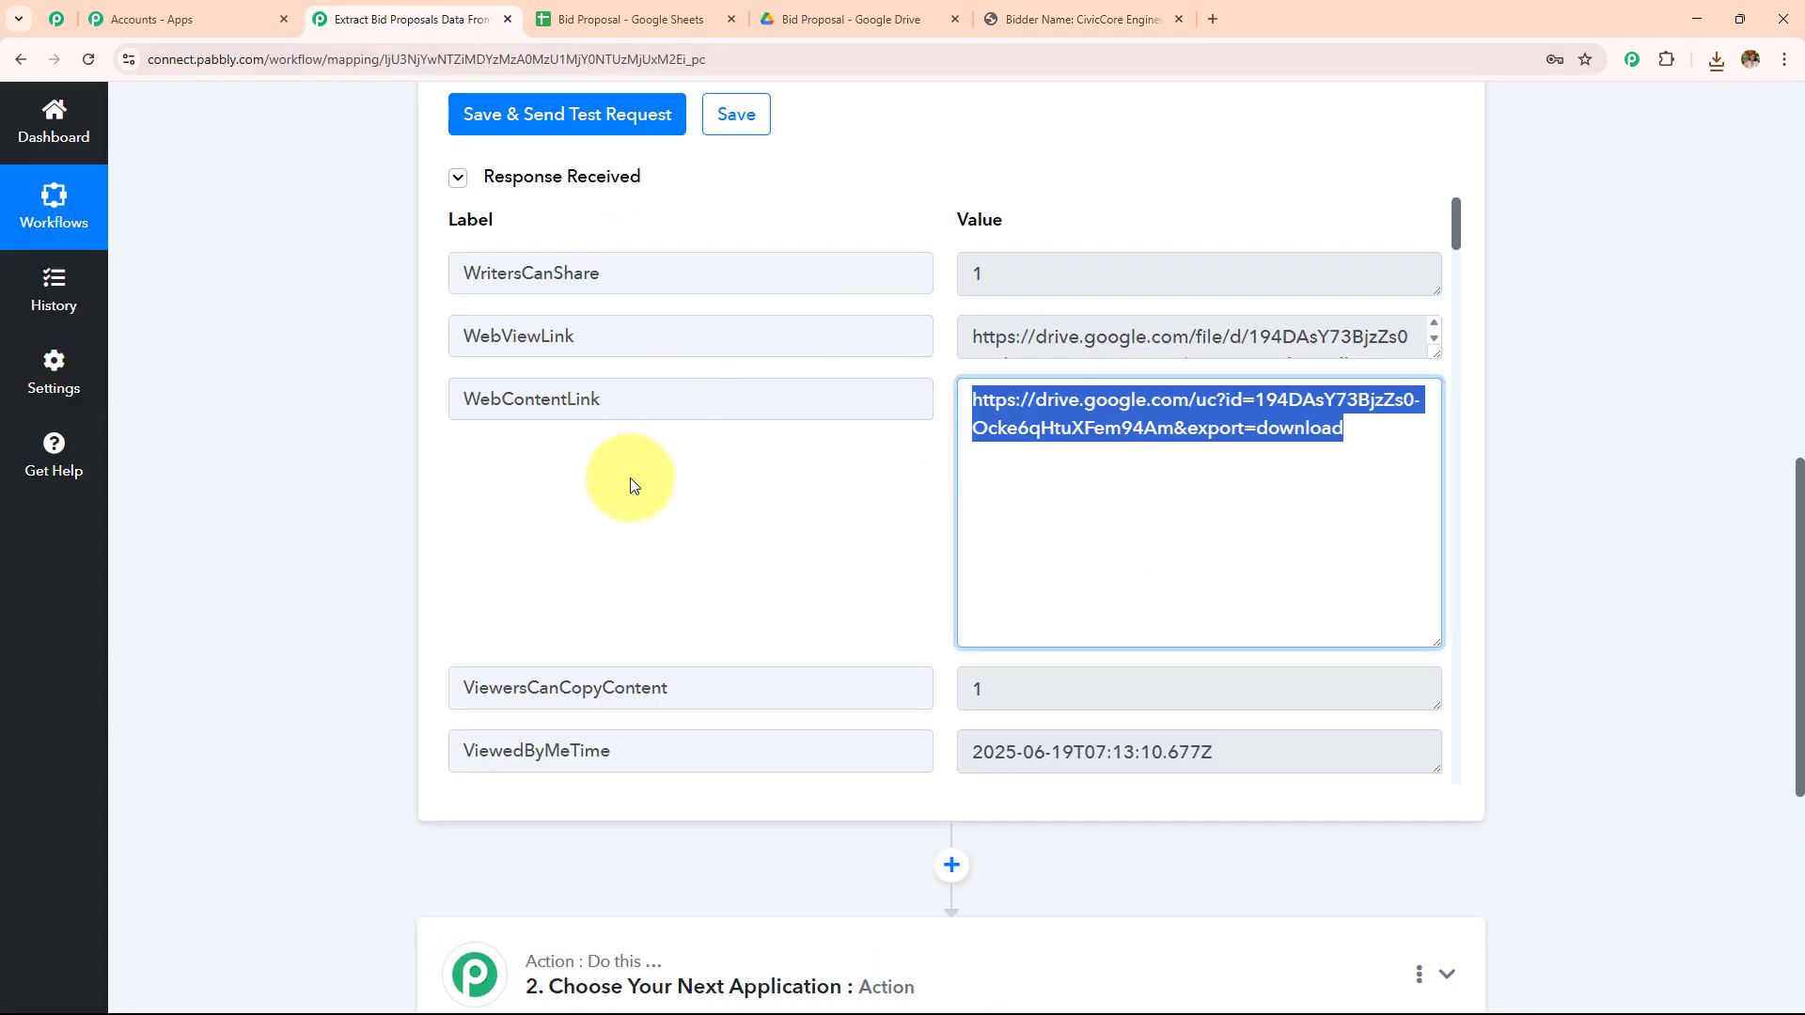
pyautogui.scroll(8, 316, 452)
pyautogui.scroll(3, 316, 452)
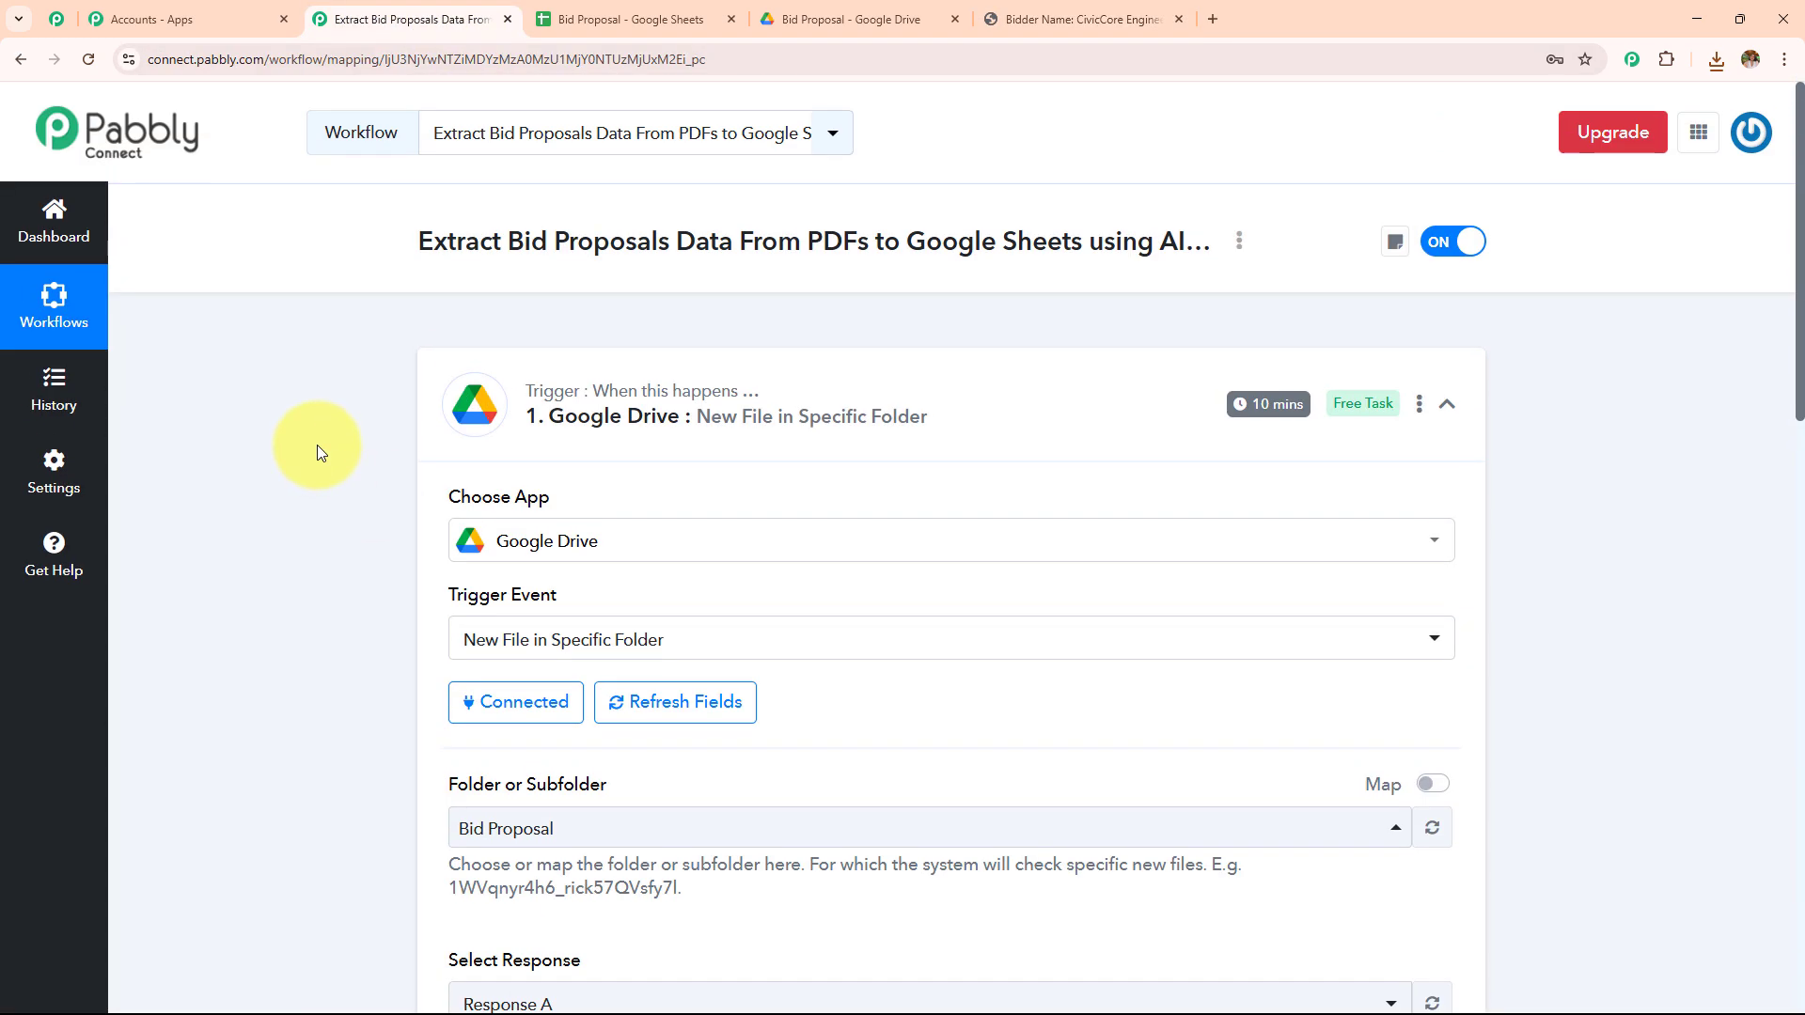
pyautogui.click(983, 452)
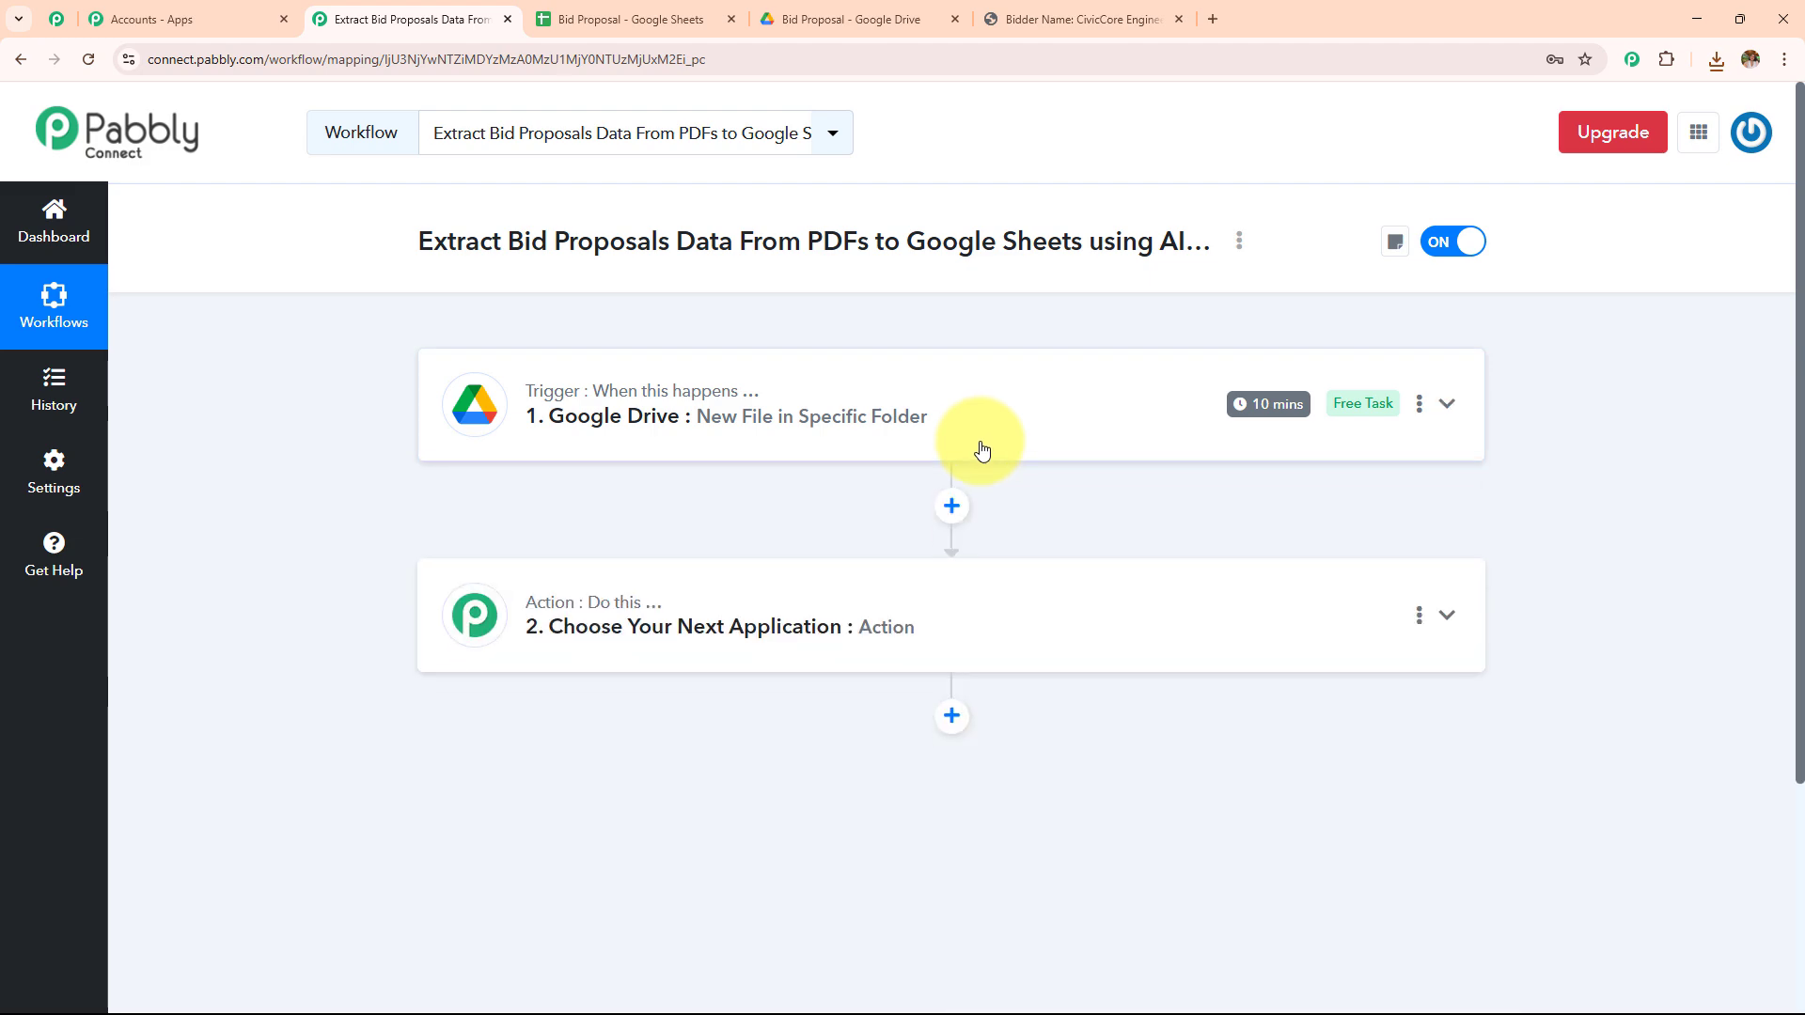
pyautogui.click(785, 18)
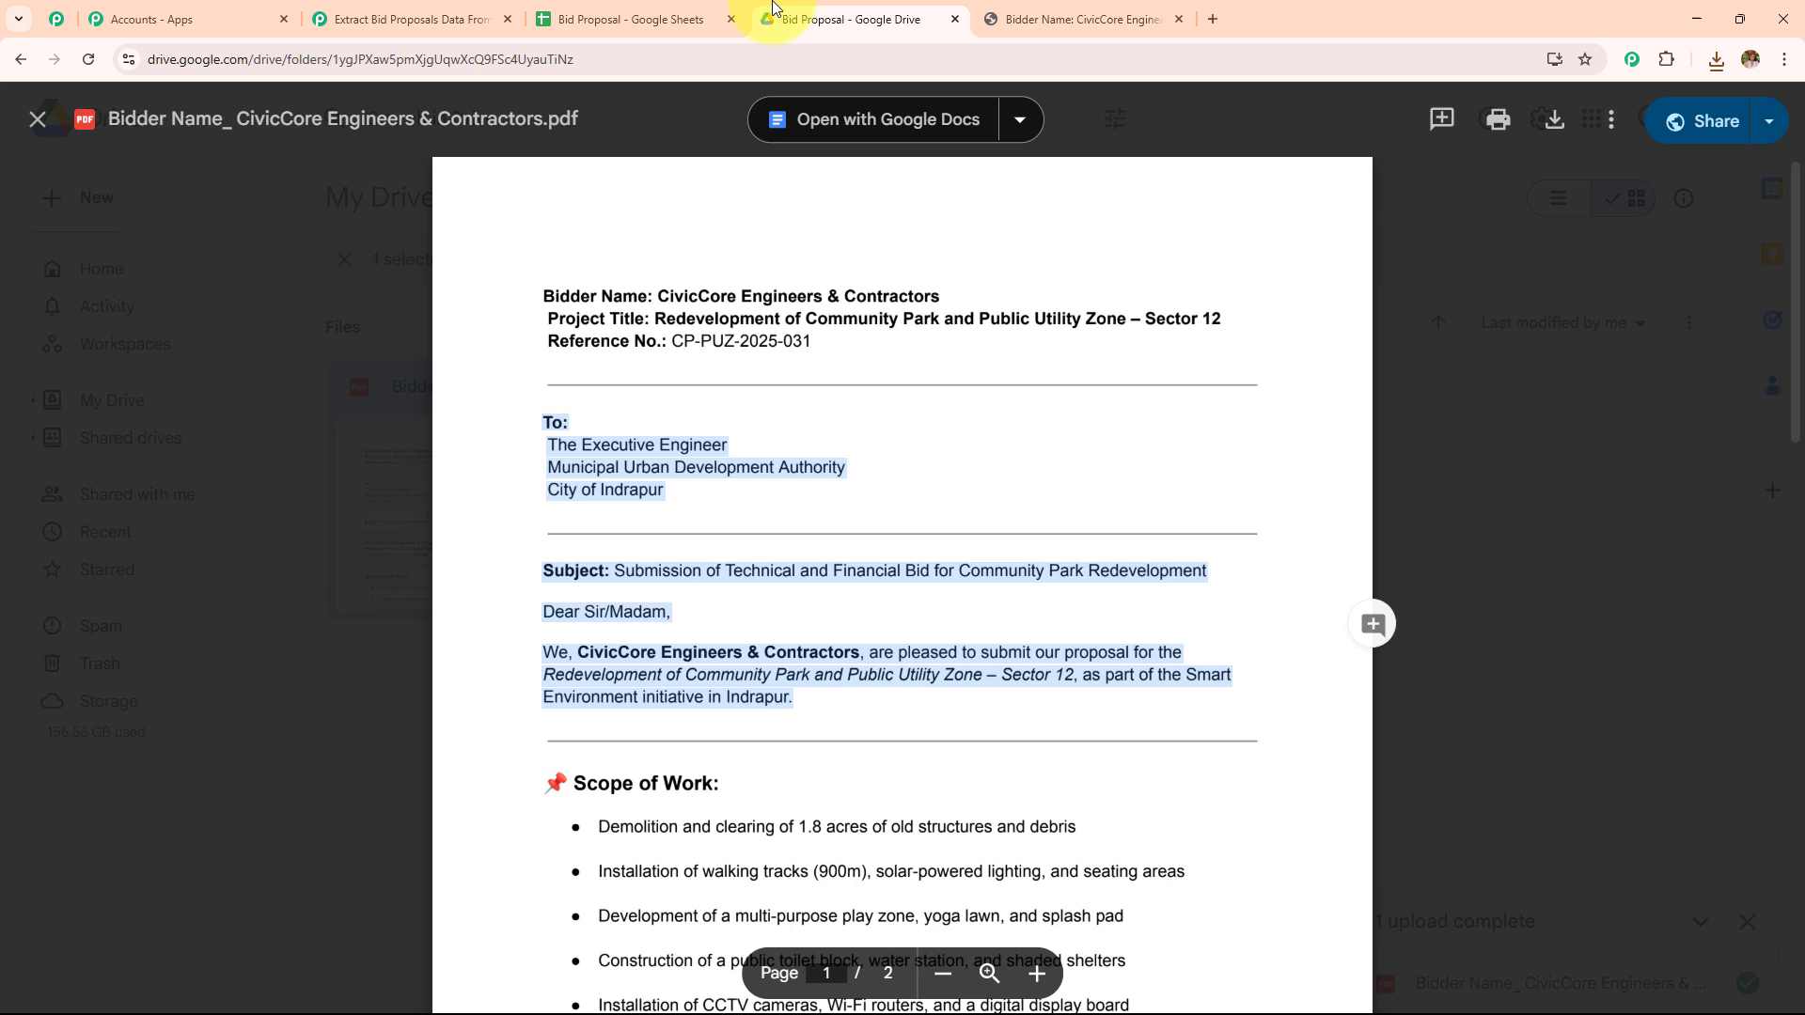
pyautogui.click(460, 4)
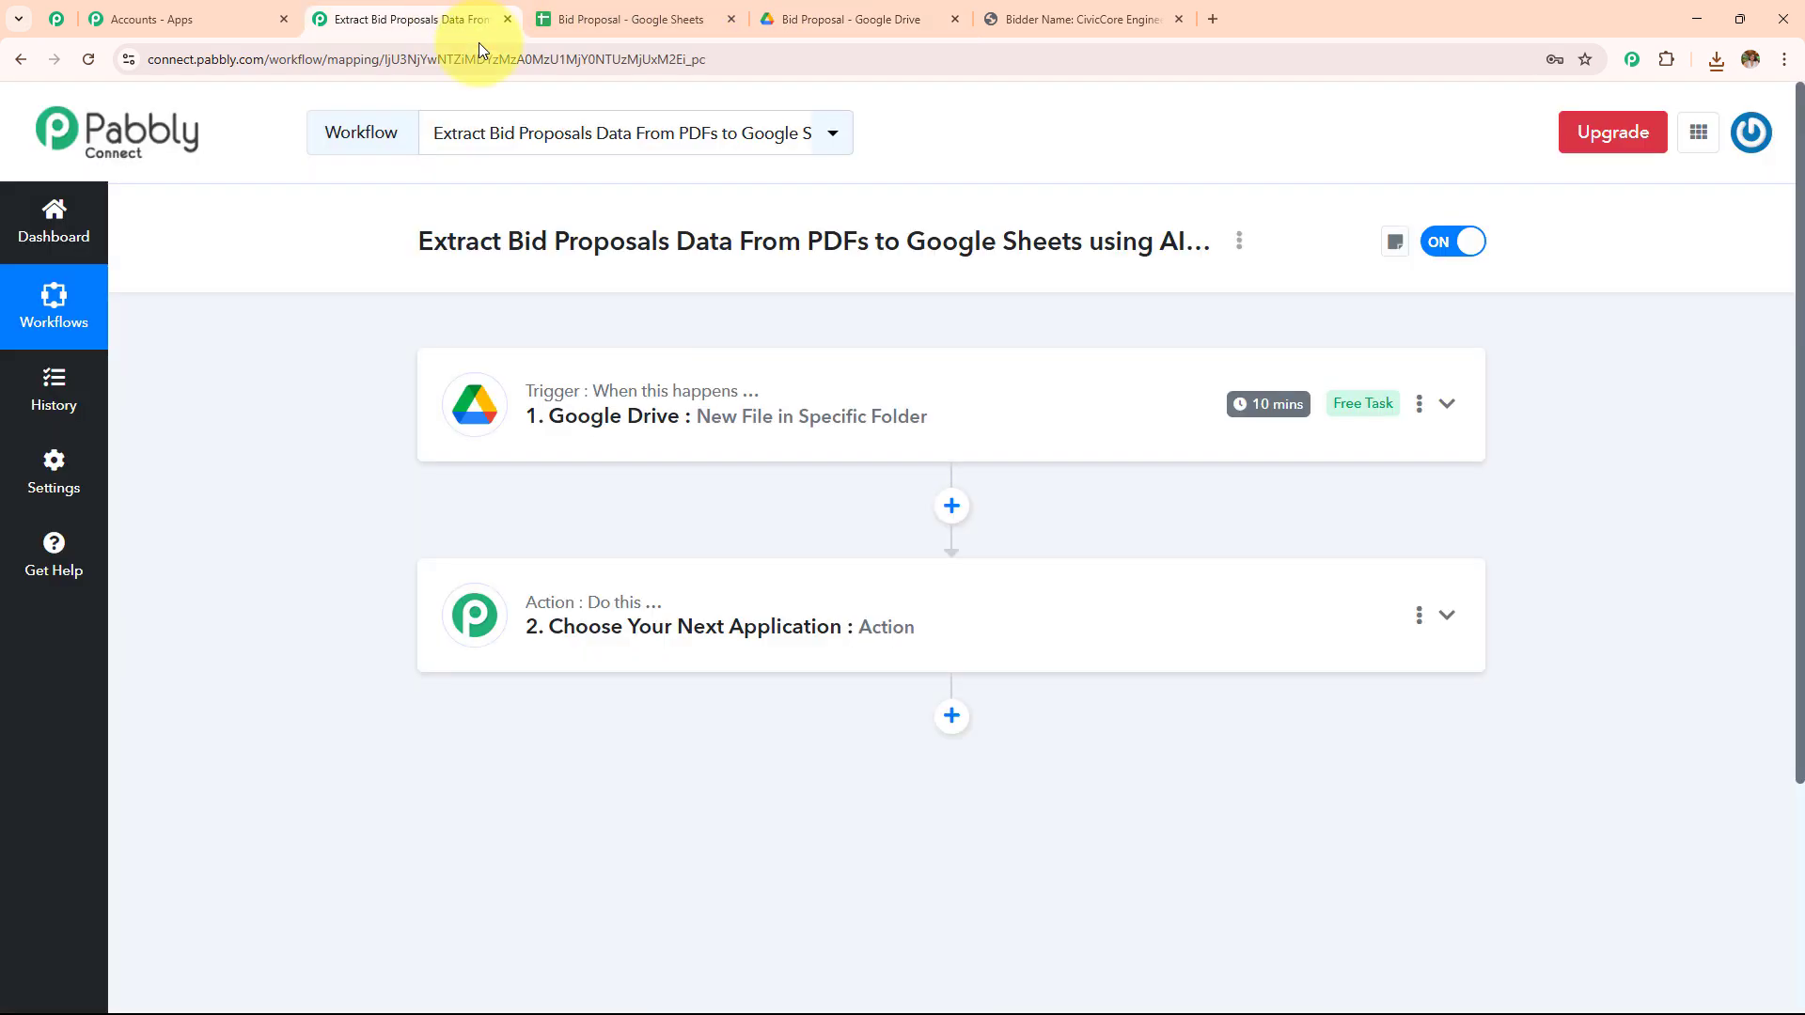
pyautogui.click(1179, 20)
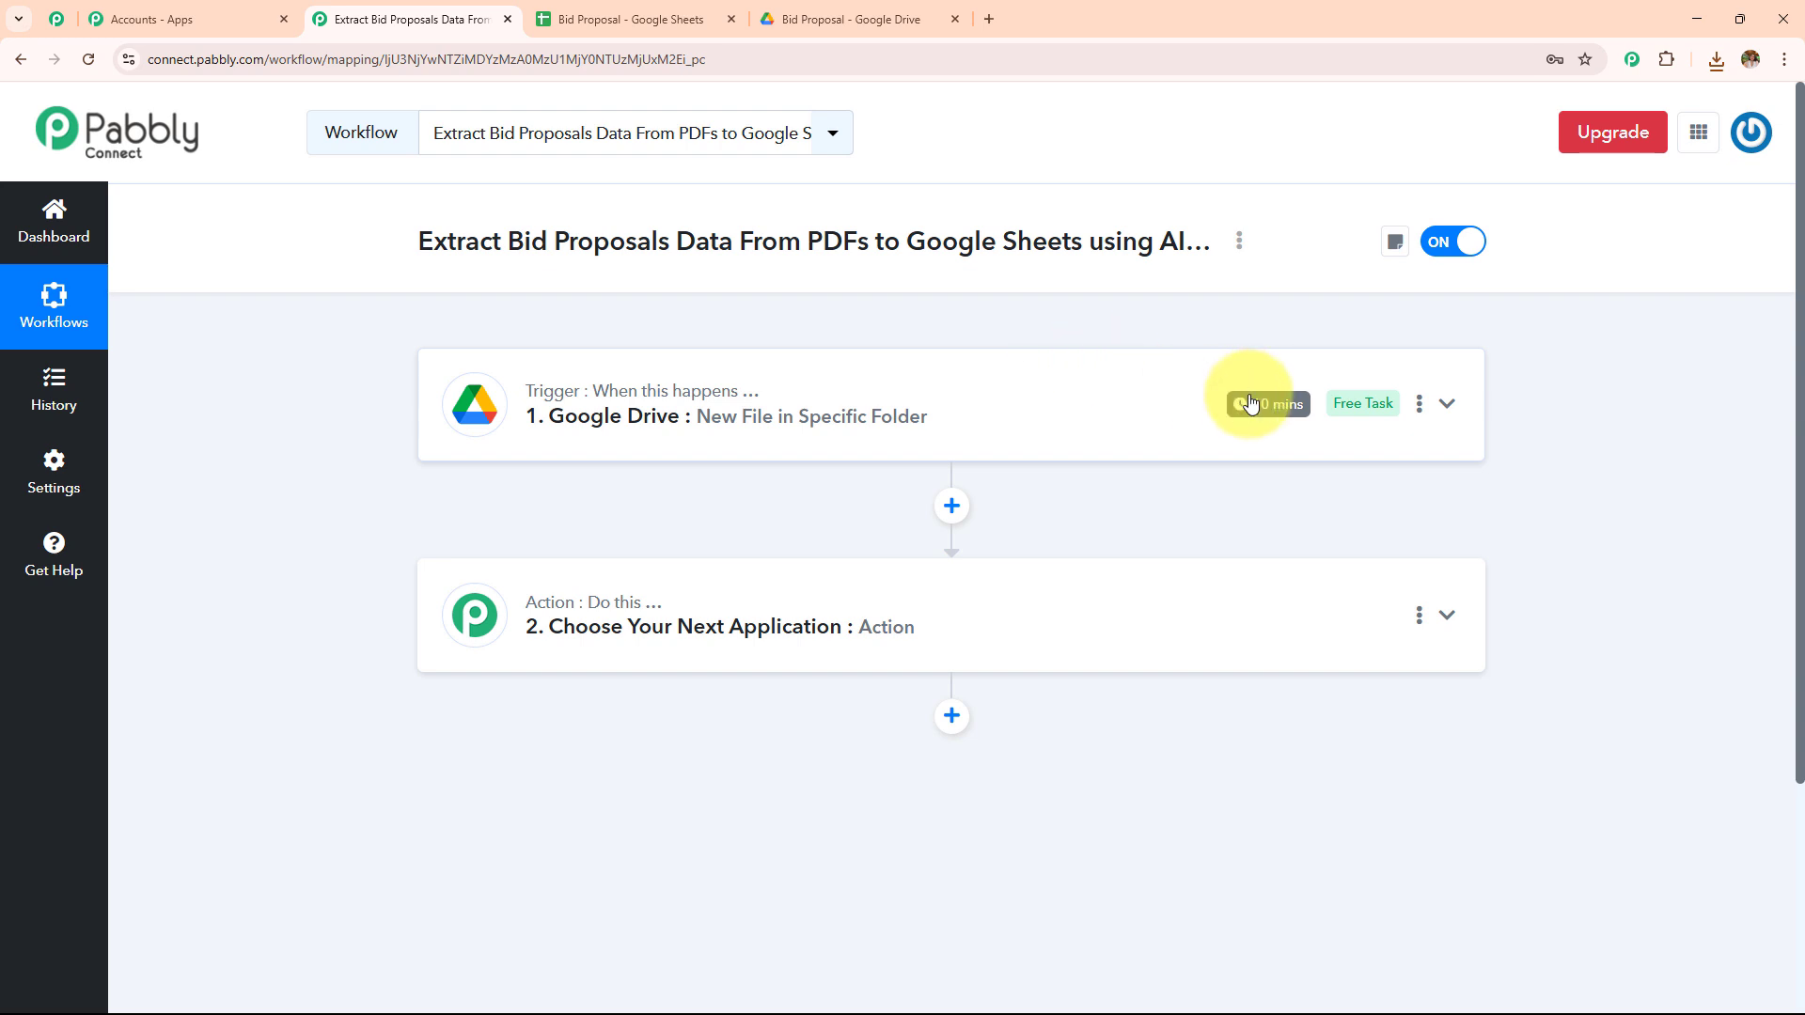
# Step: Set the Google Drive trigger time to check every 10 minutes and save it
pyautogui.moveTo(1254, 421)
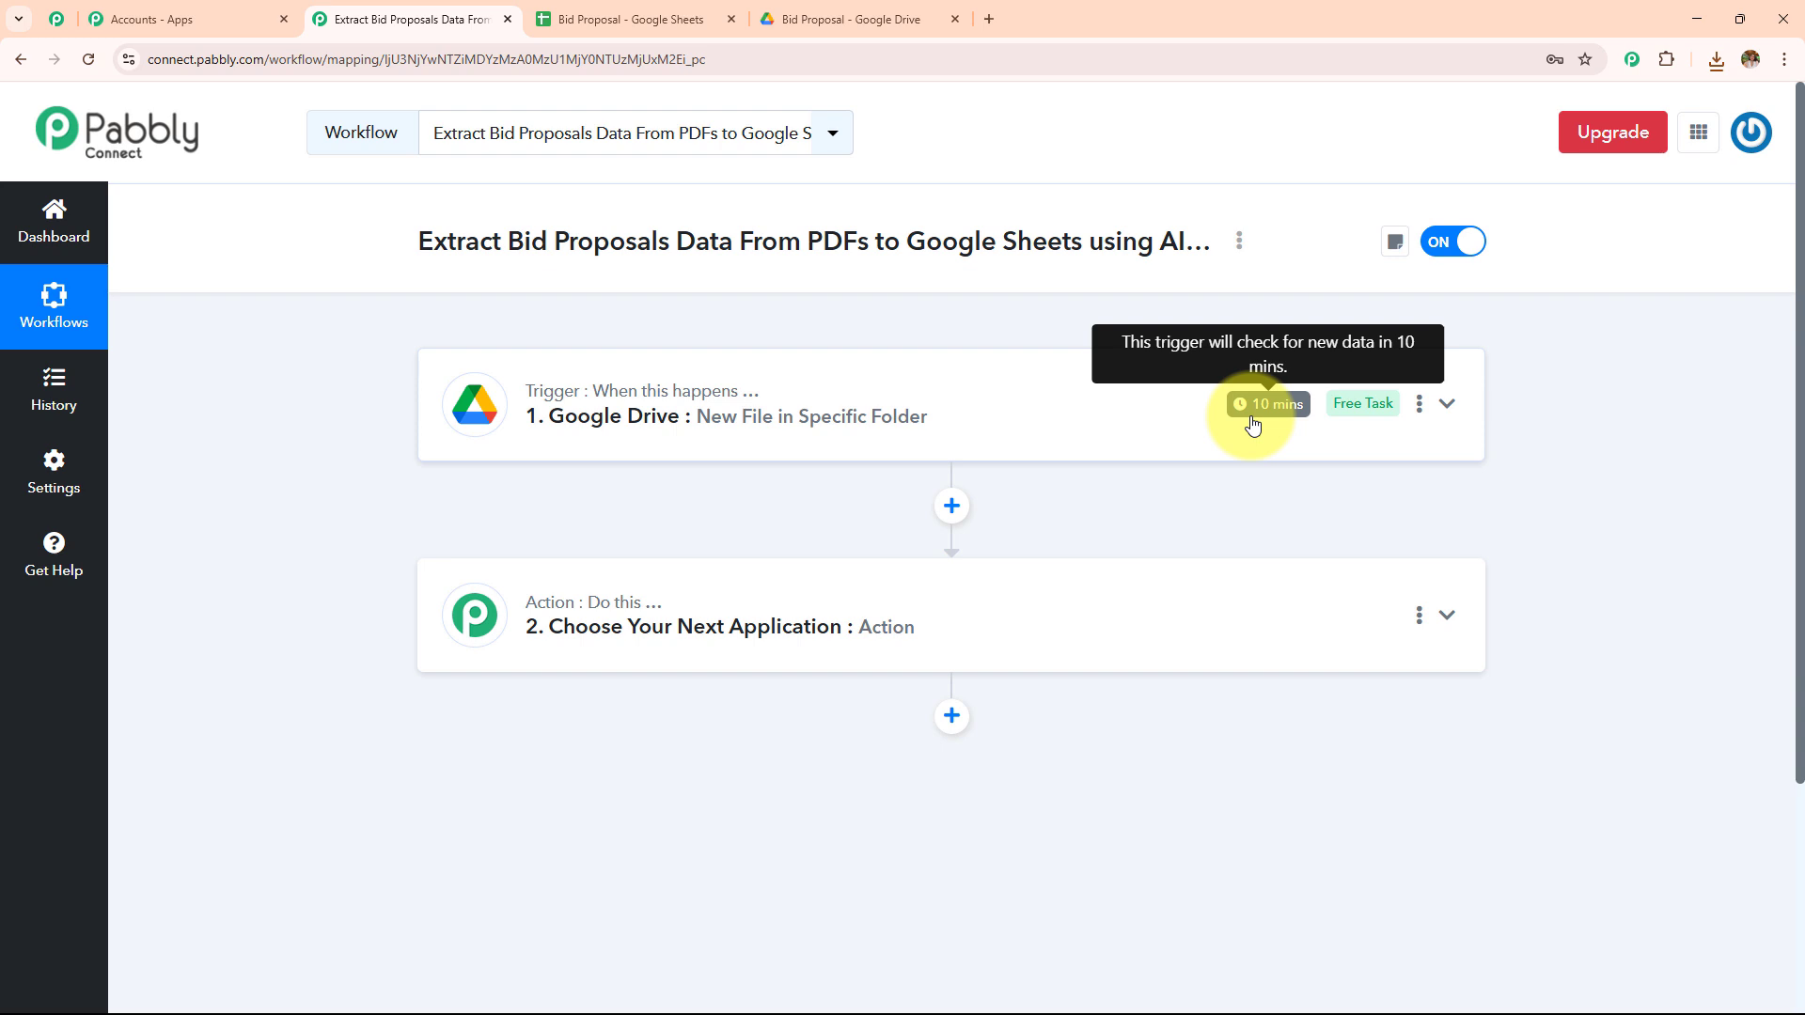
pyautogui.click(1418, 412)
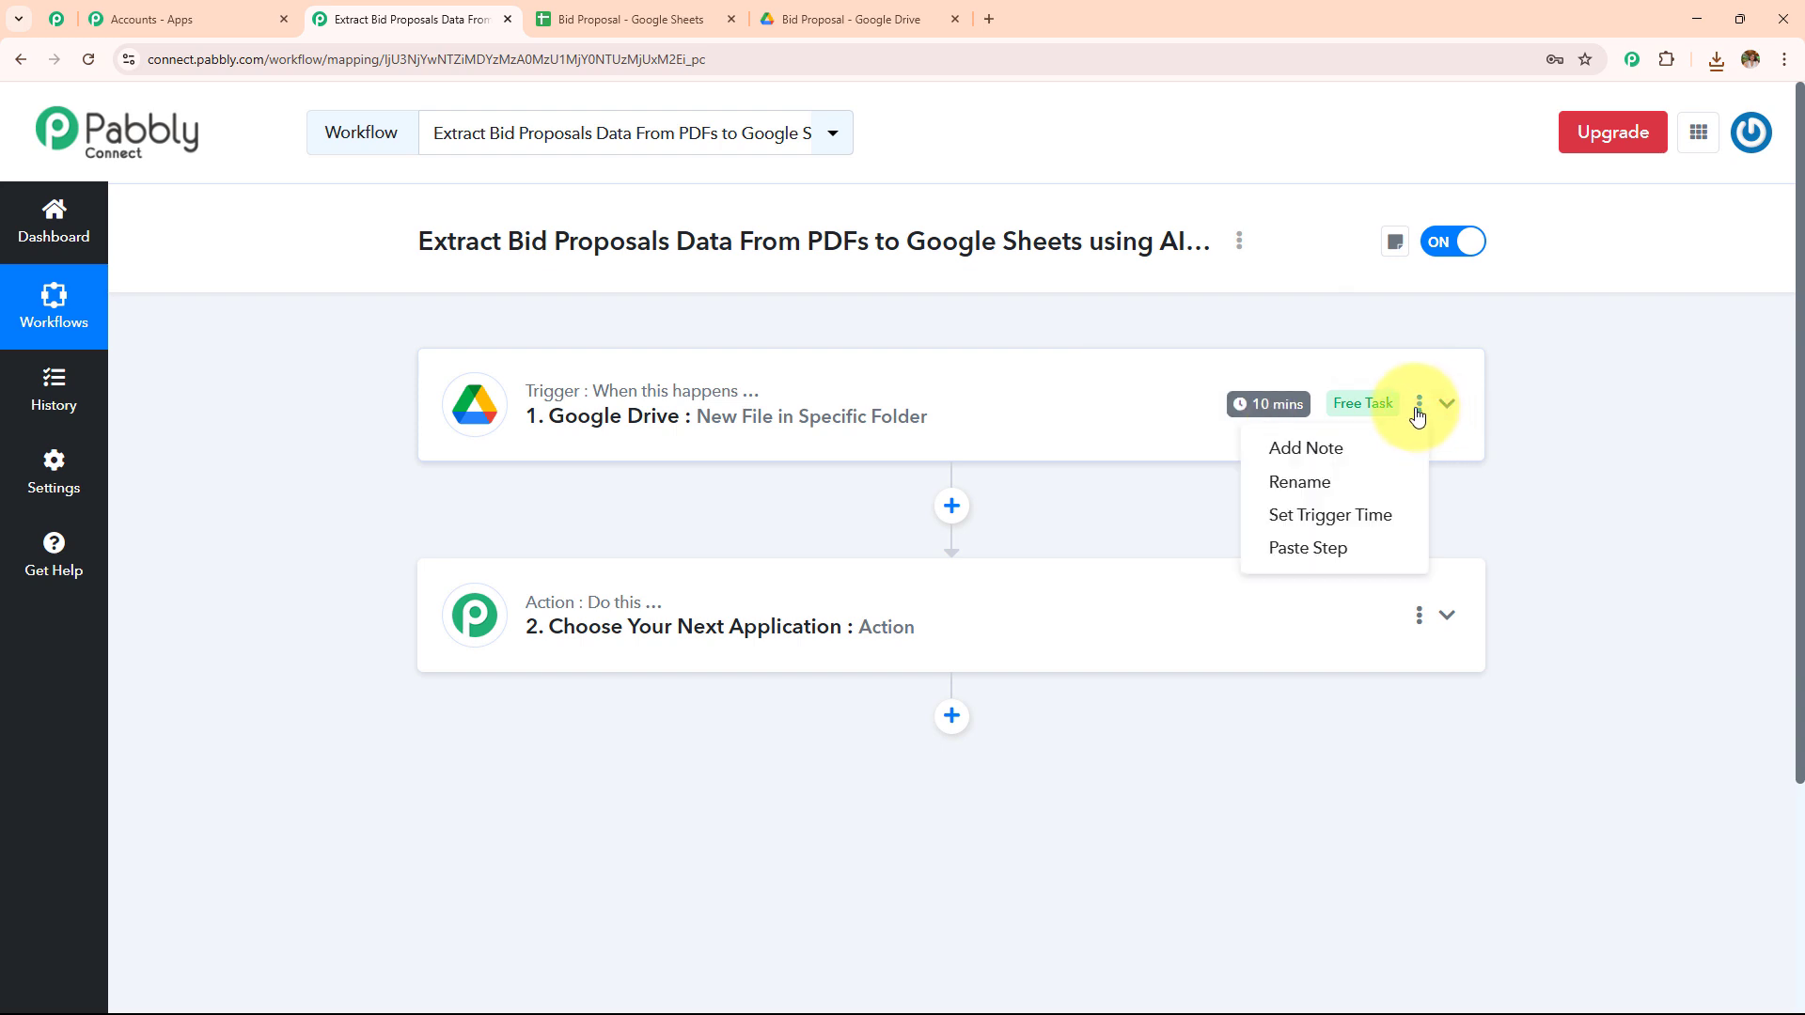
pyautogui.click(1406, 531)
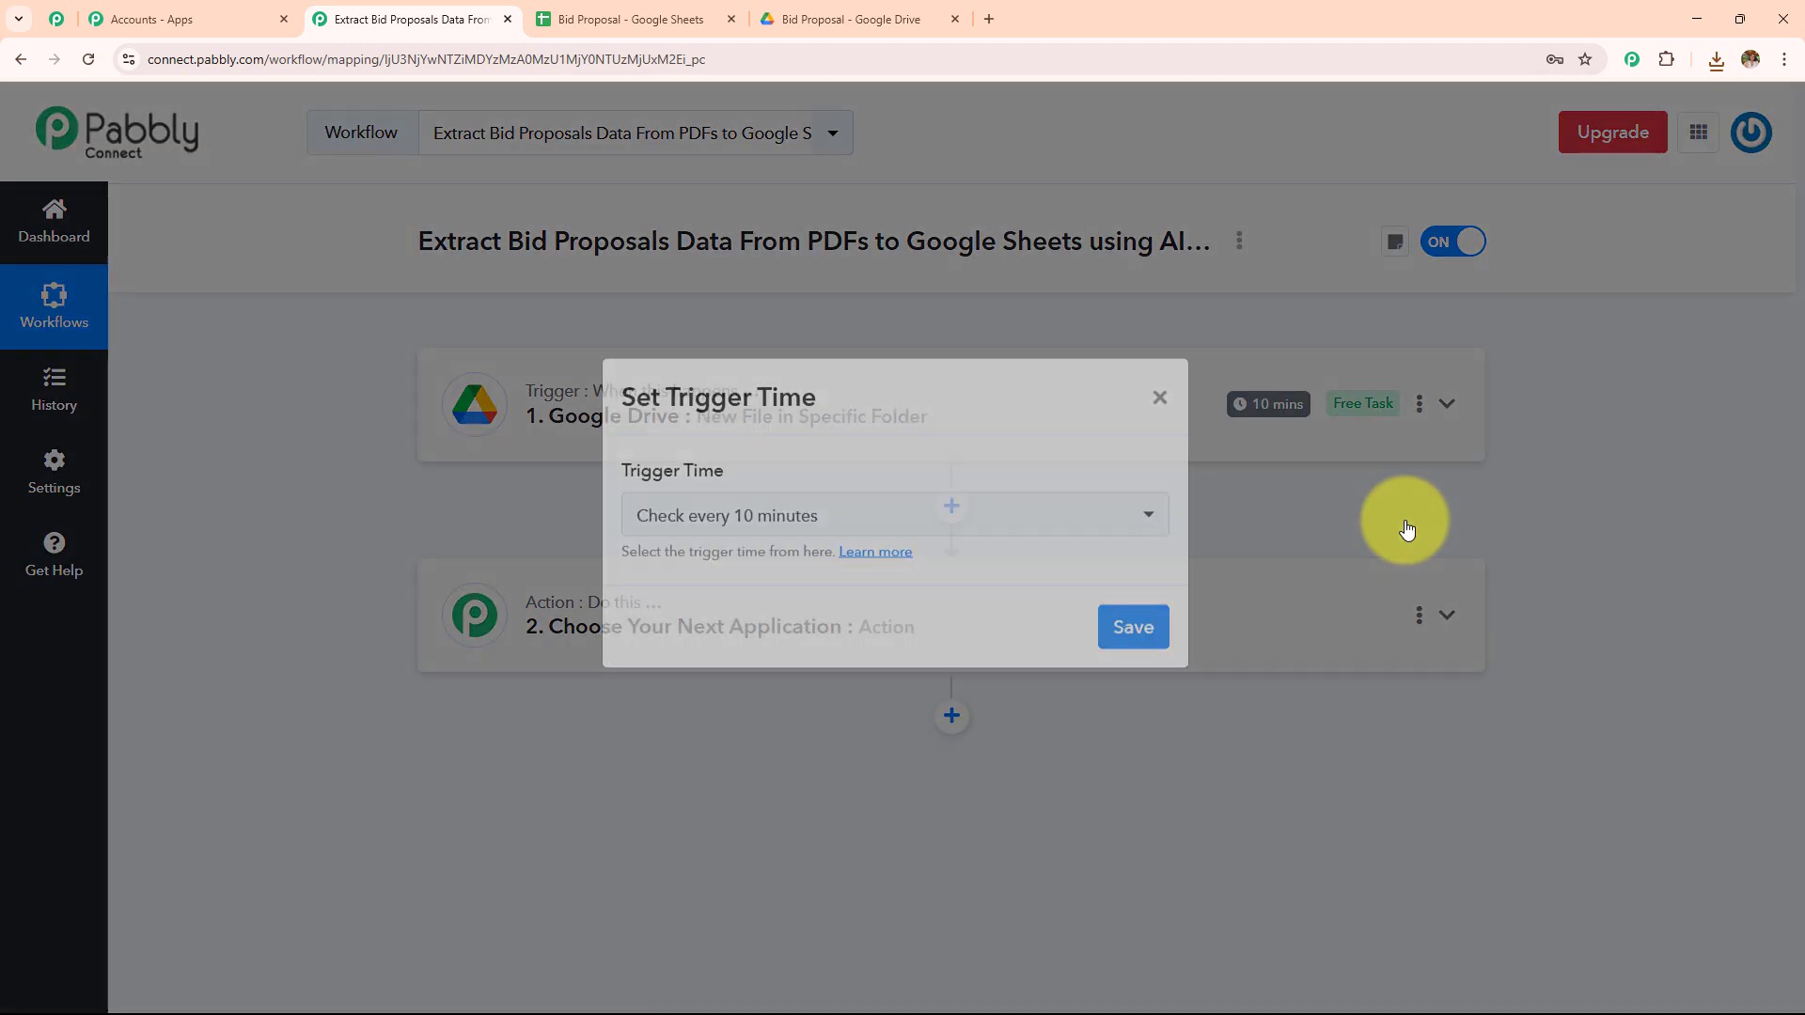
pyautogui.click(977, 550)
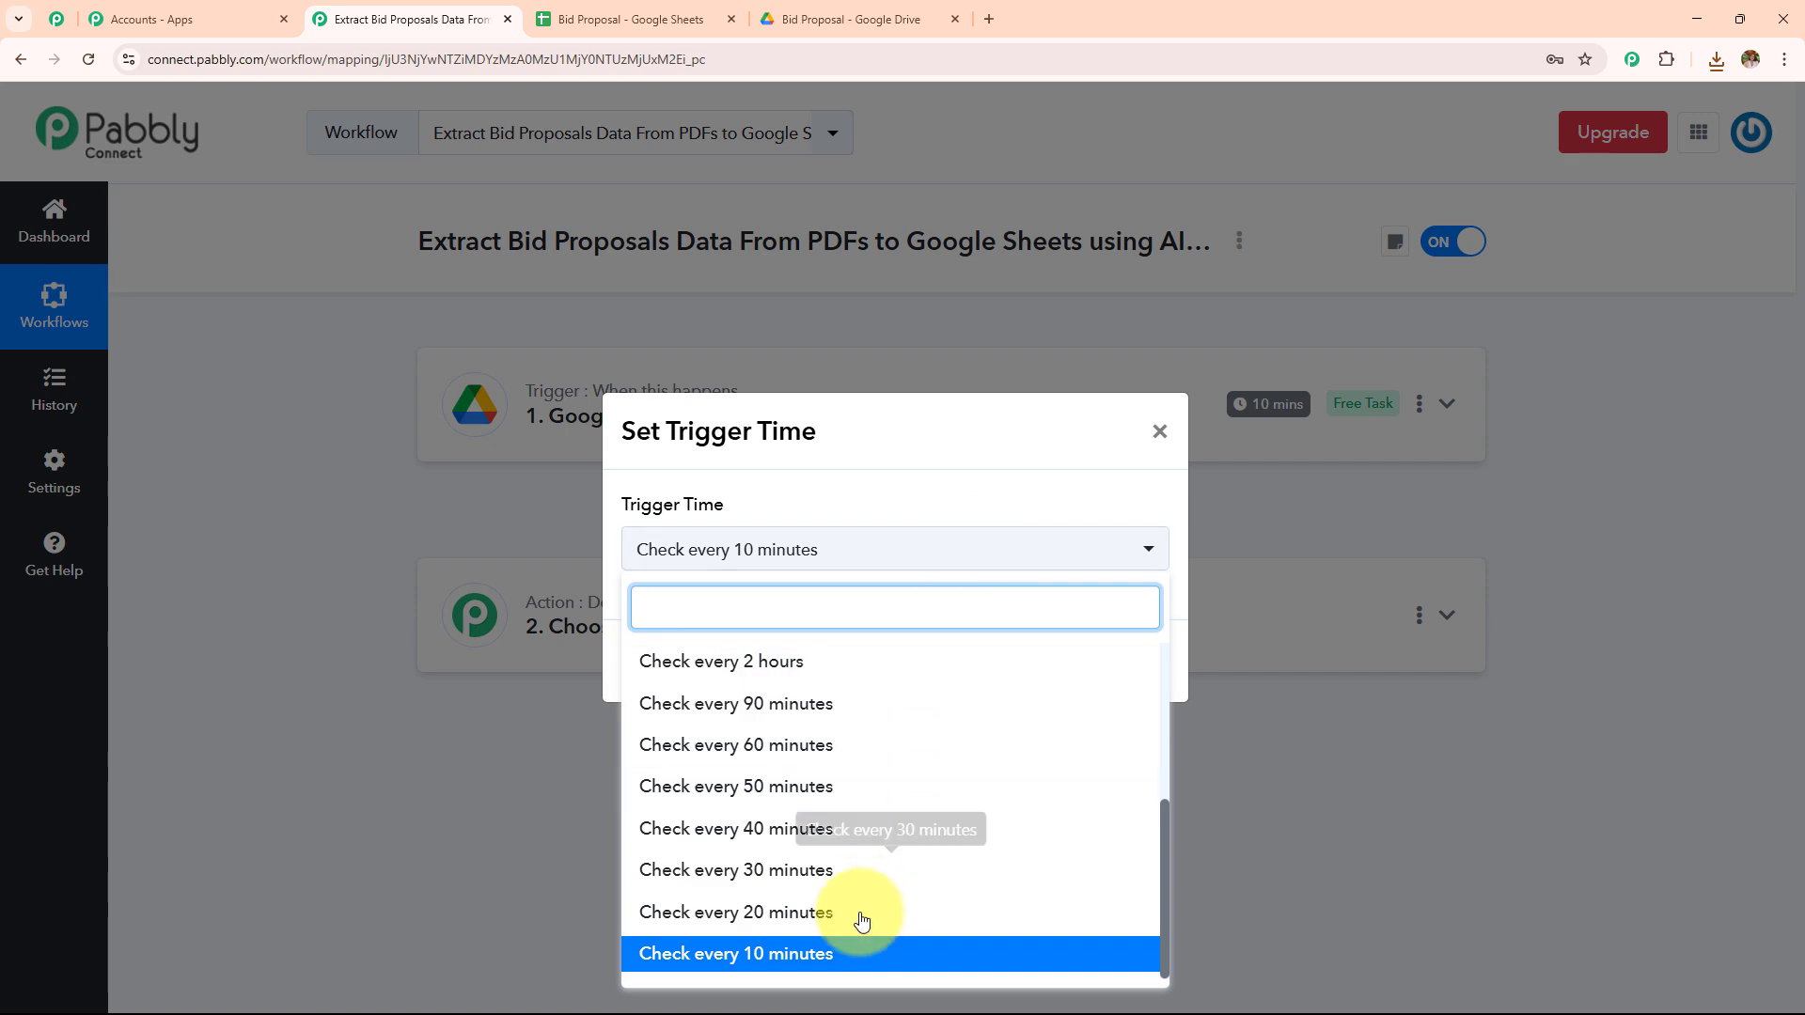
pyautogui.click(852, 956)
pyautogui.click(1122, 670)
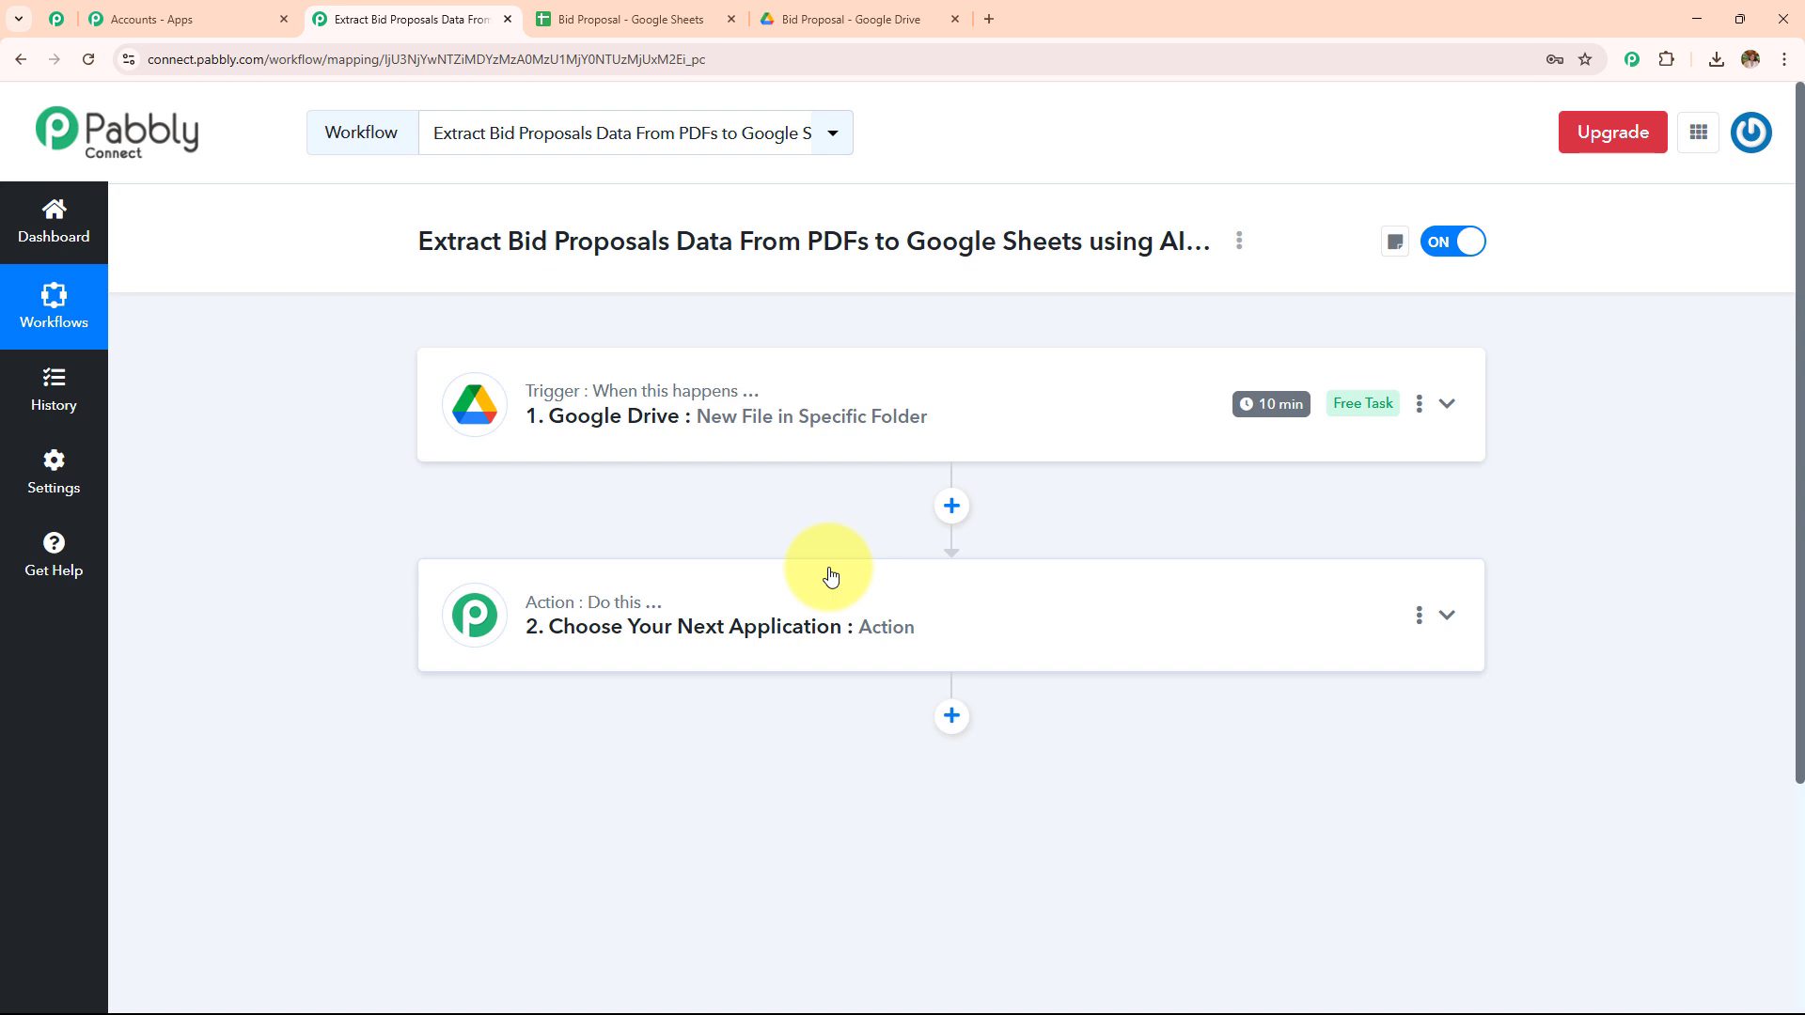
# Step: Set the action to OpenAI (ChatGPT, DALL-E, Whisper) with the Extract Content from PDF/Image event and open its connection setup
pyautogui.click(1099, 583)
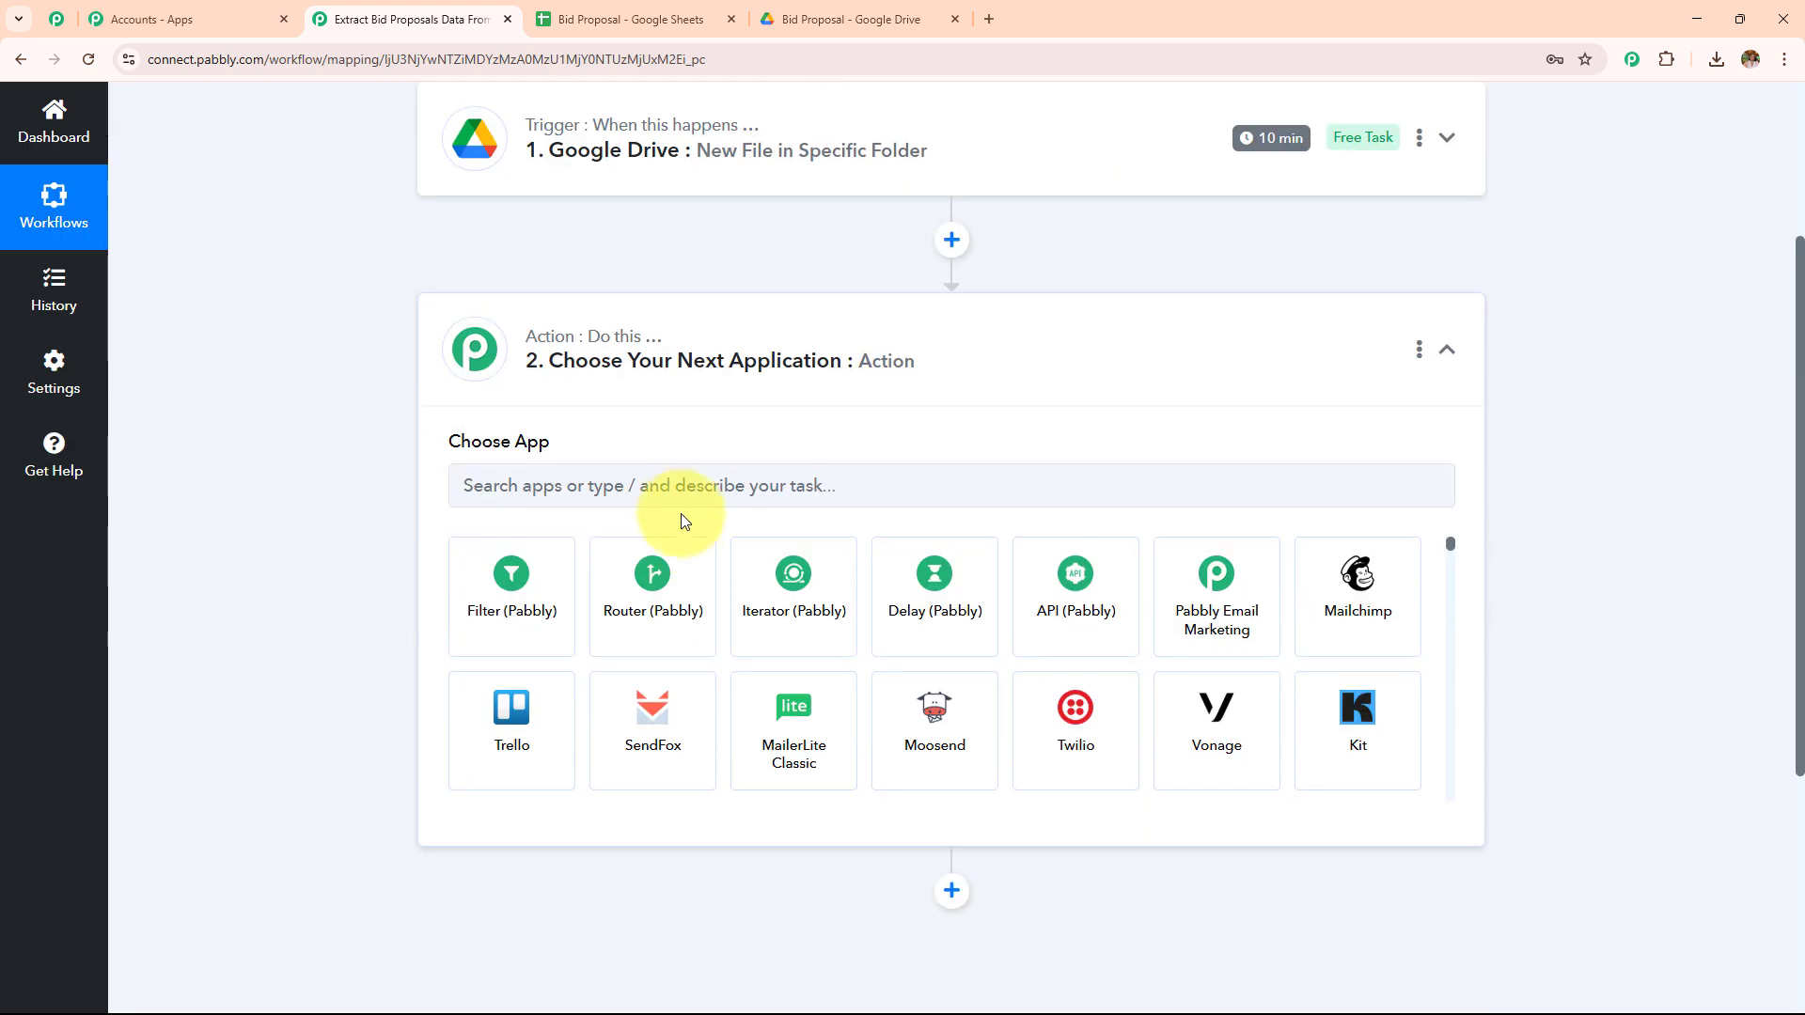
pyautogui.click(684, 485)
pyautogui.write('Open')
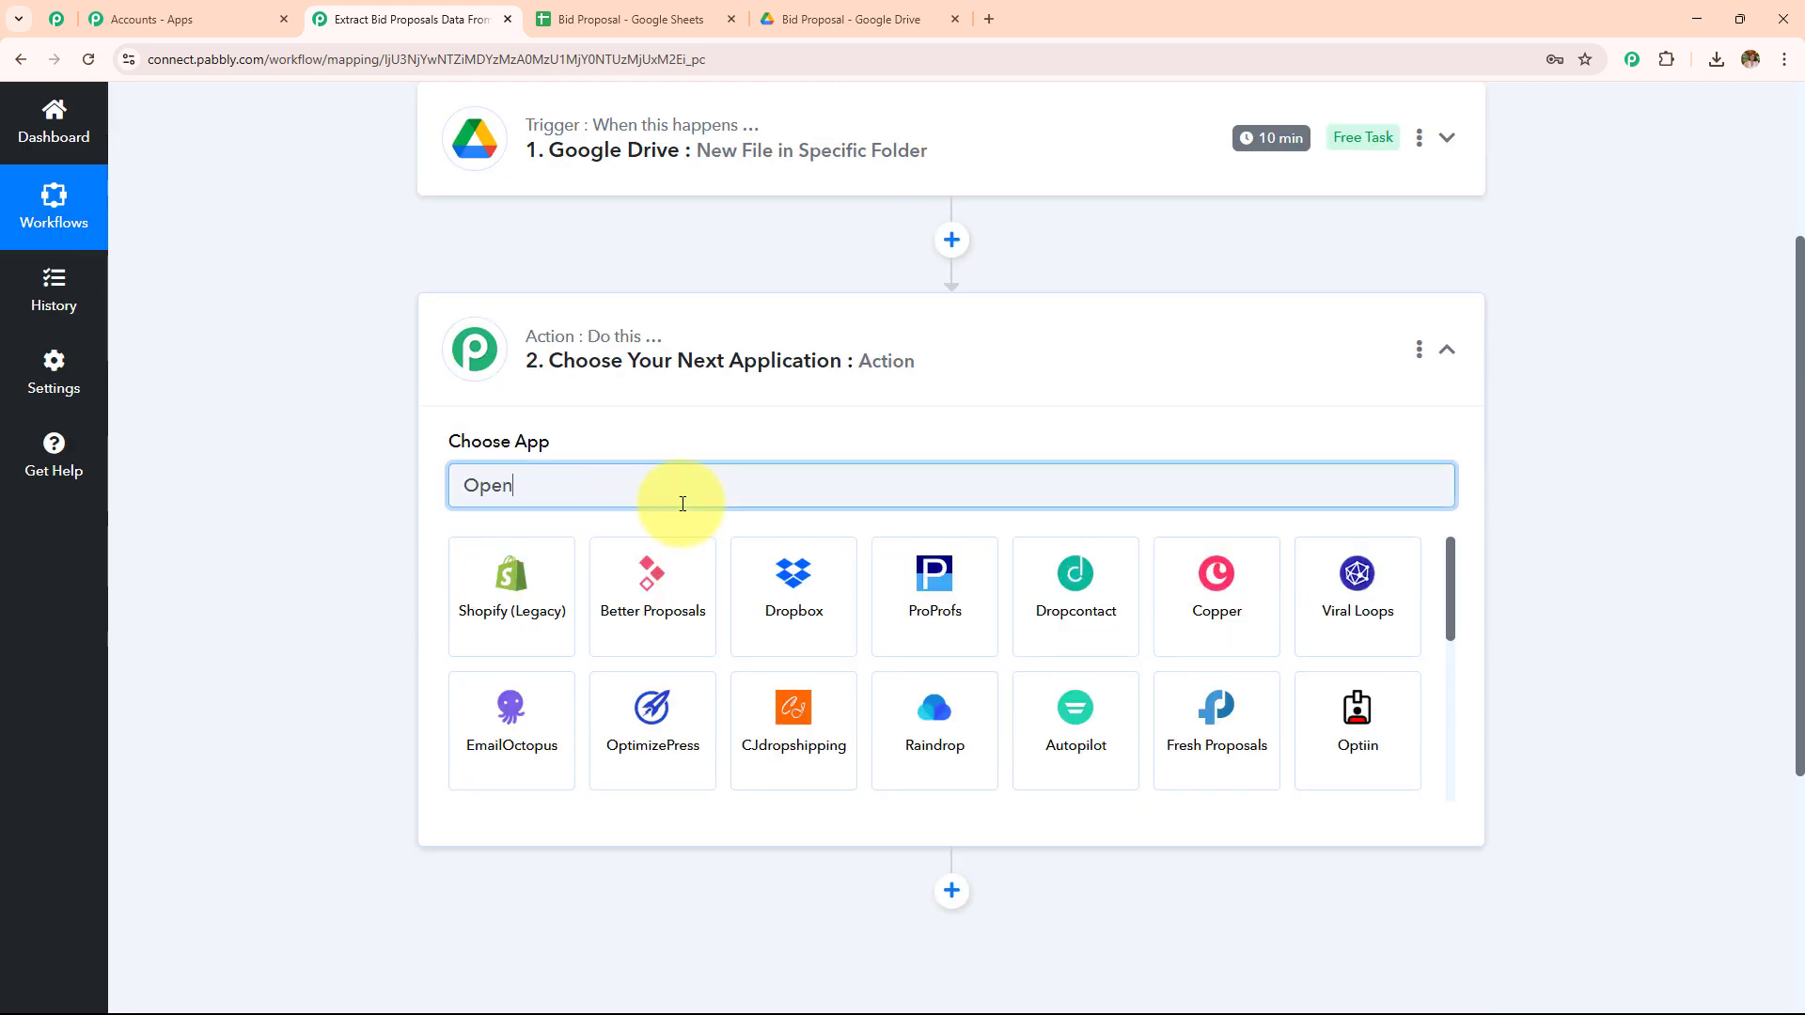
pyautogui.click(503, 587)
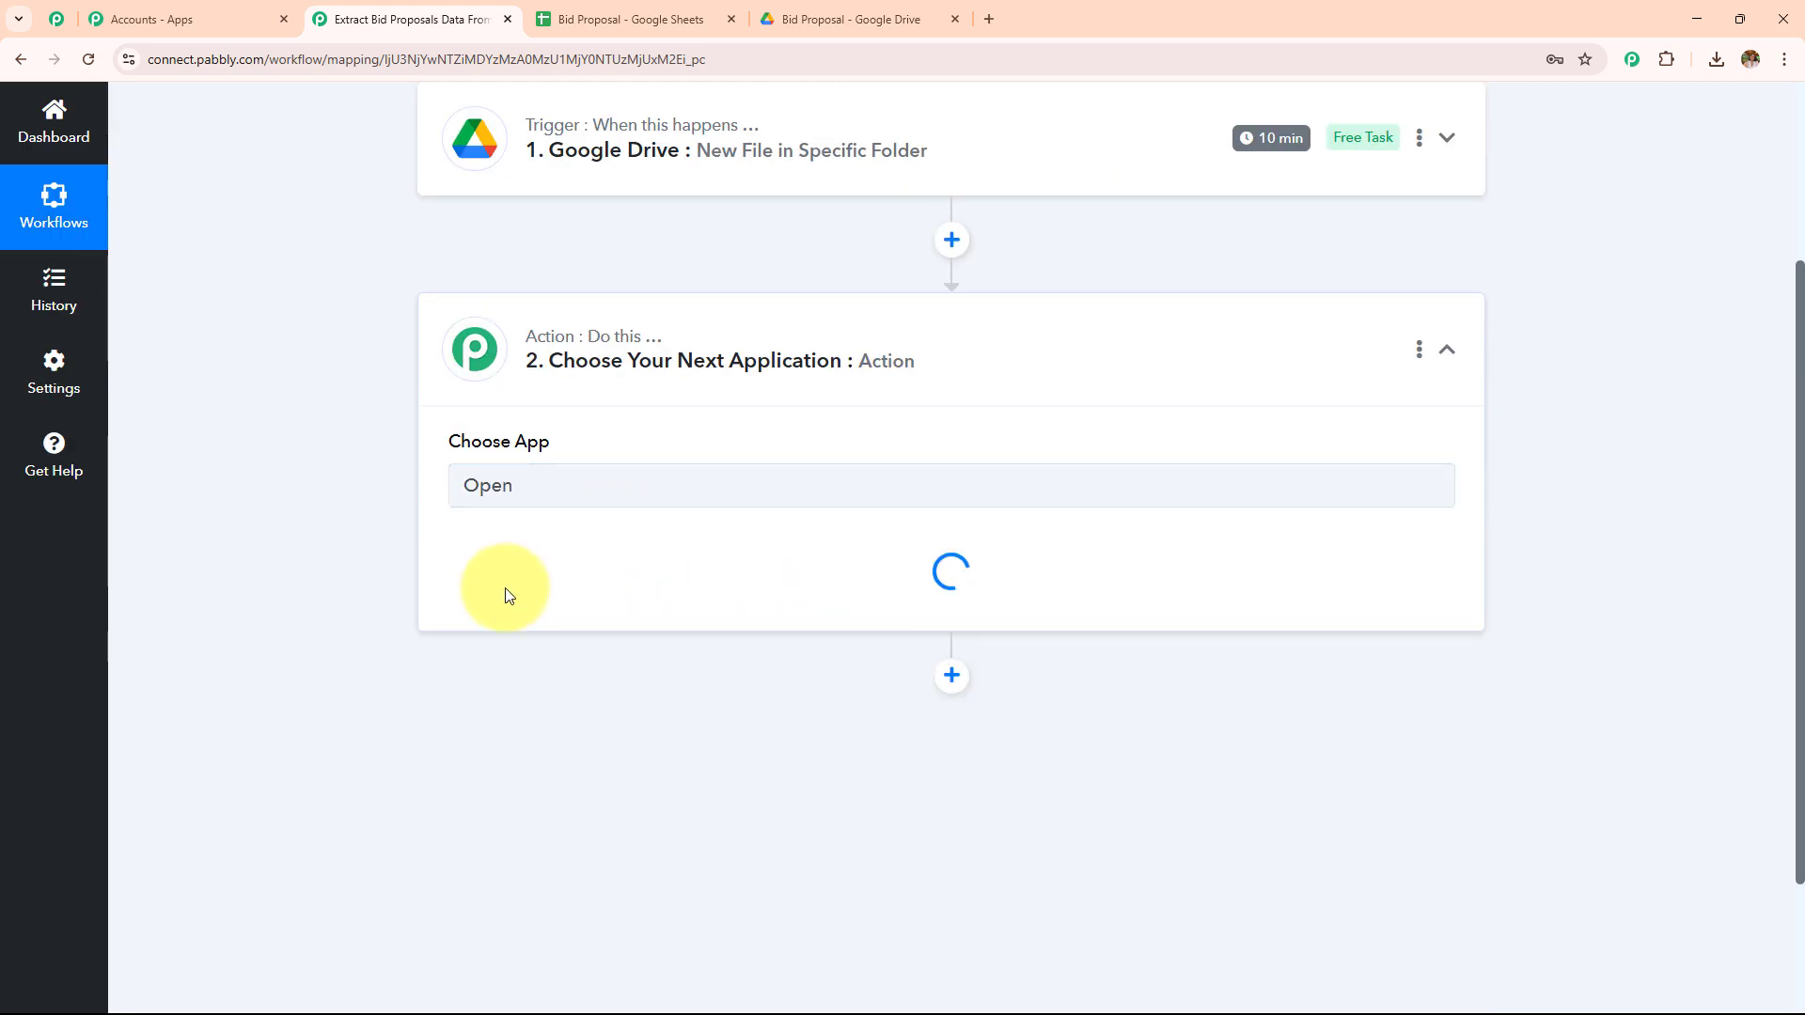
pyautogui.click(505, 583)
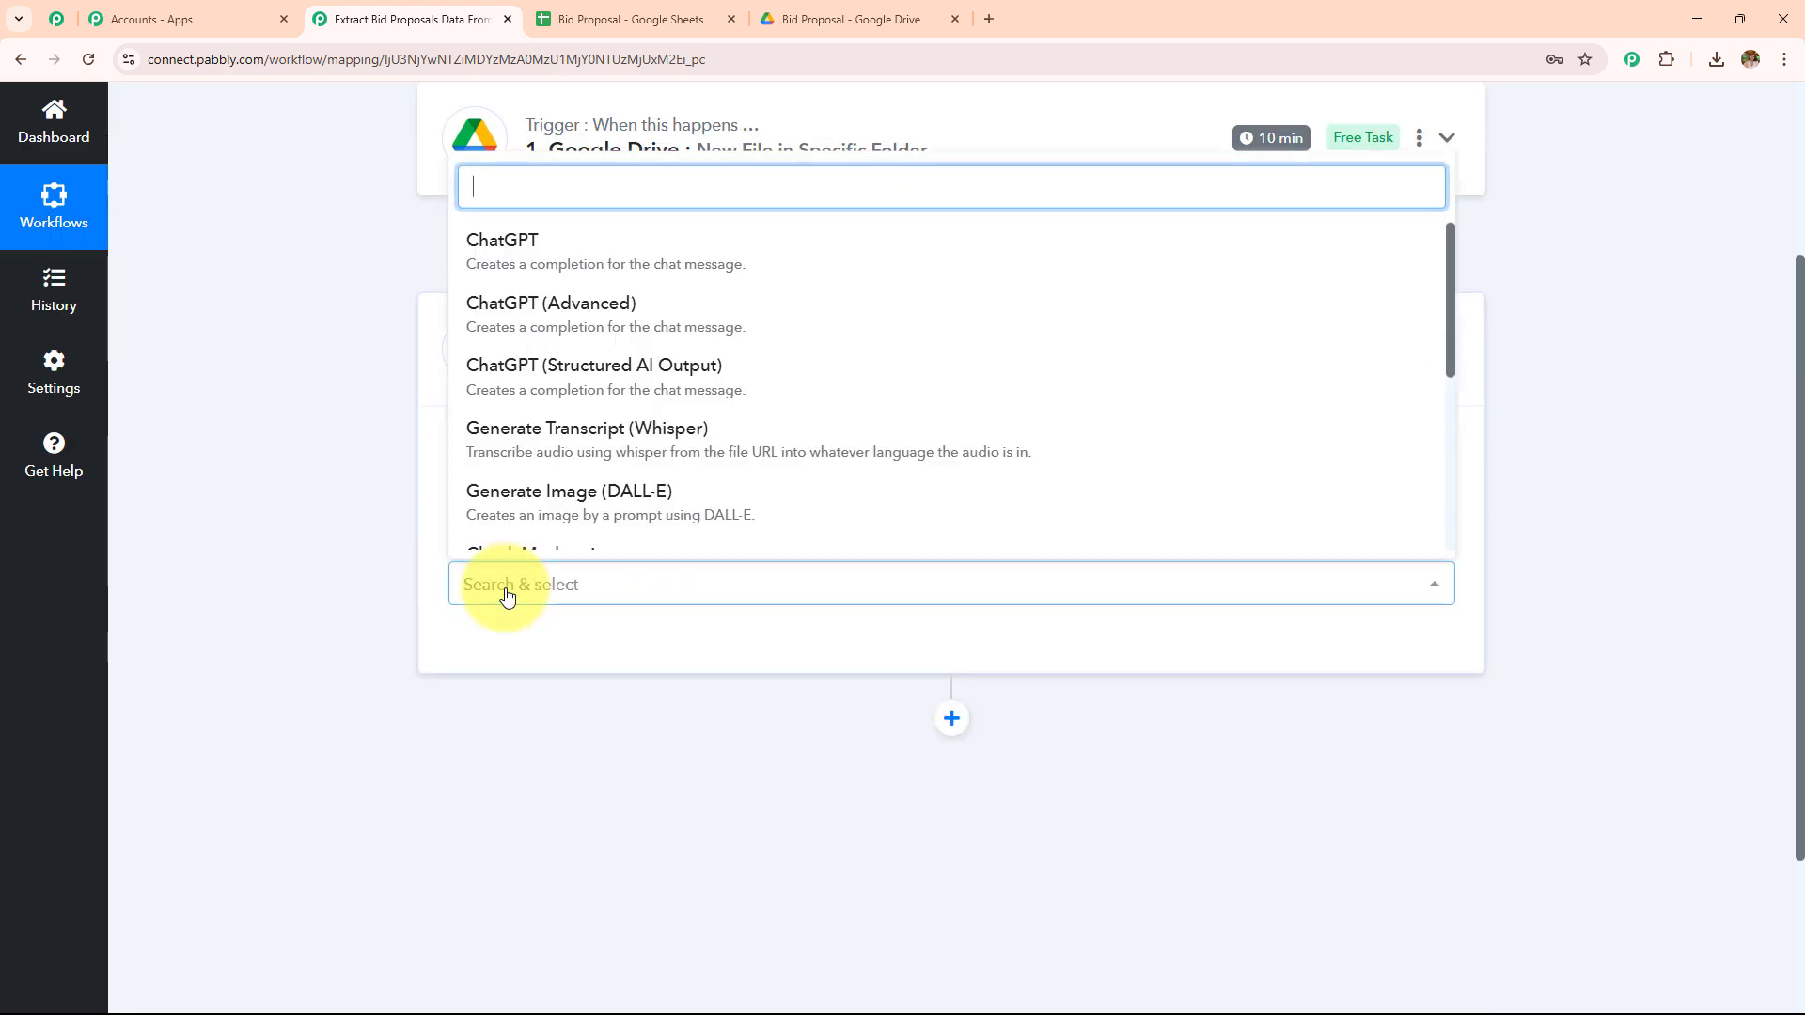
pyautogui.write('extr')
pyautogui.click(555, 508)
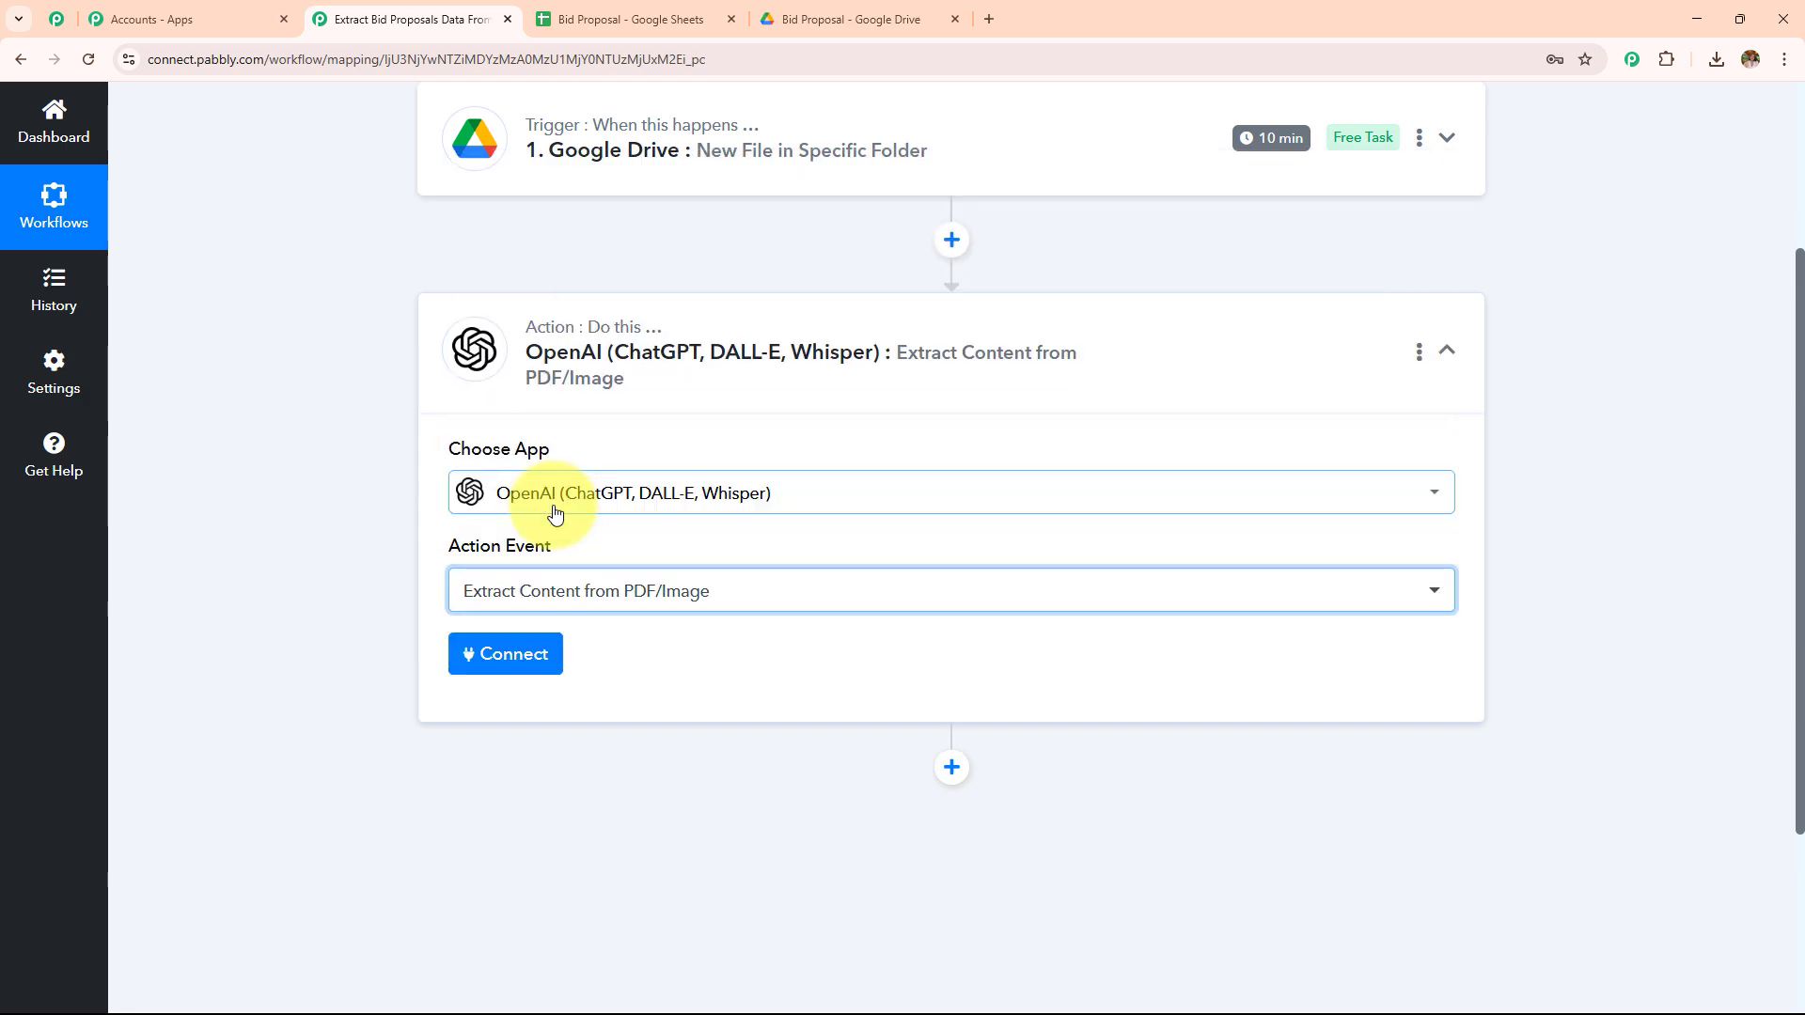
pyautogui.click(509, 655)
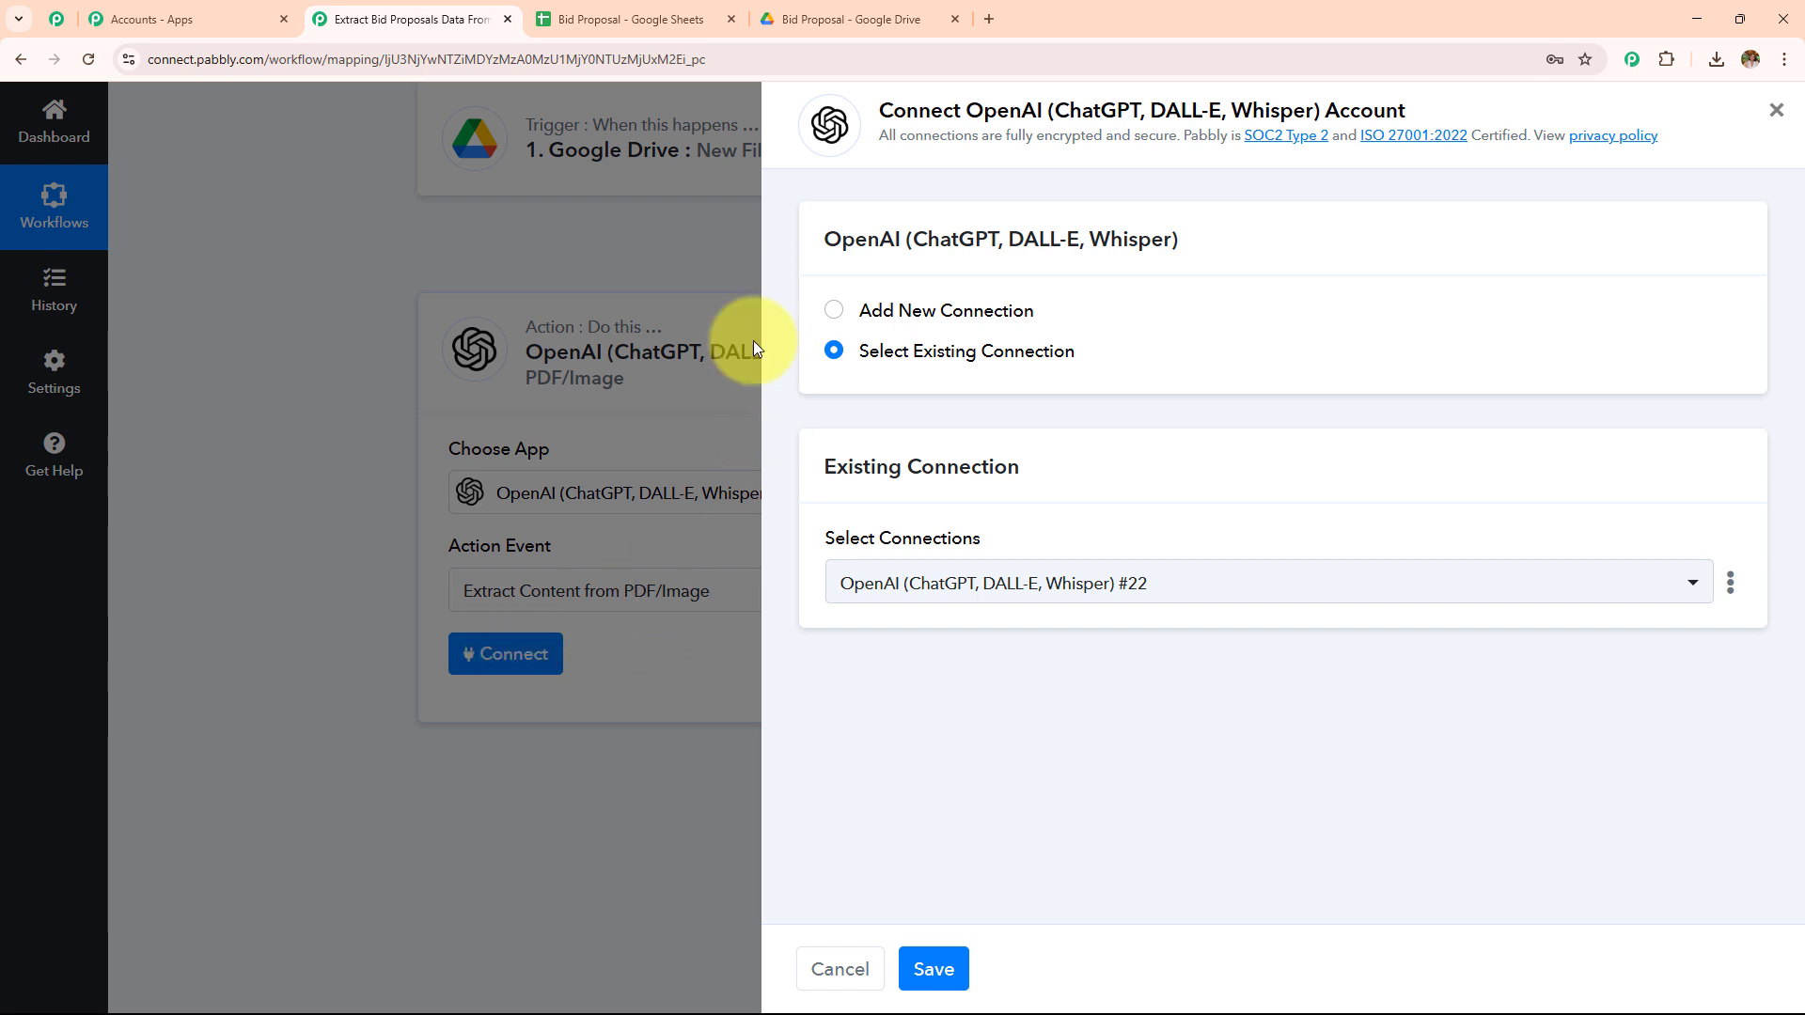
# Step: Start adding a new OpenAI connection and open the OpenAI API Keys page linked for its token
pyautogui.click(835, 310)
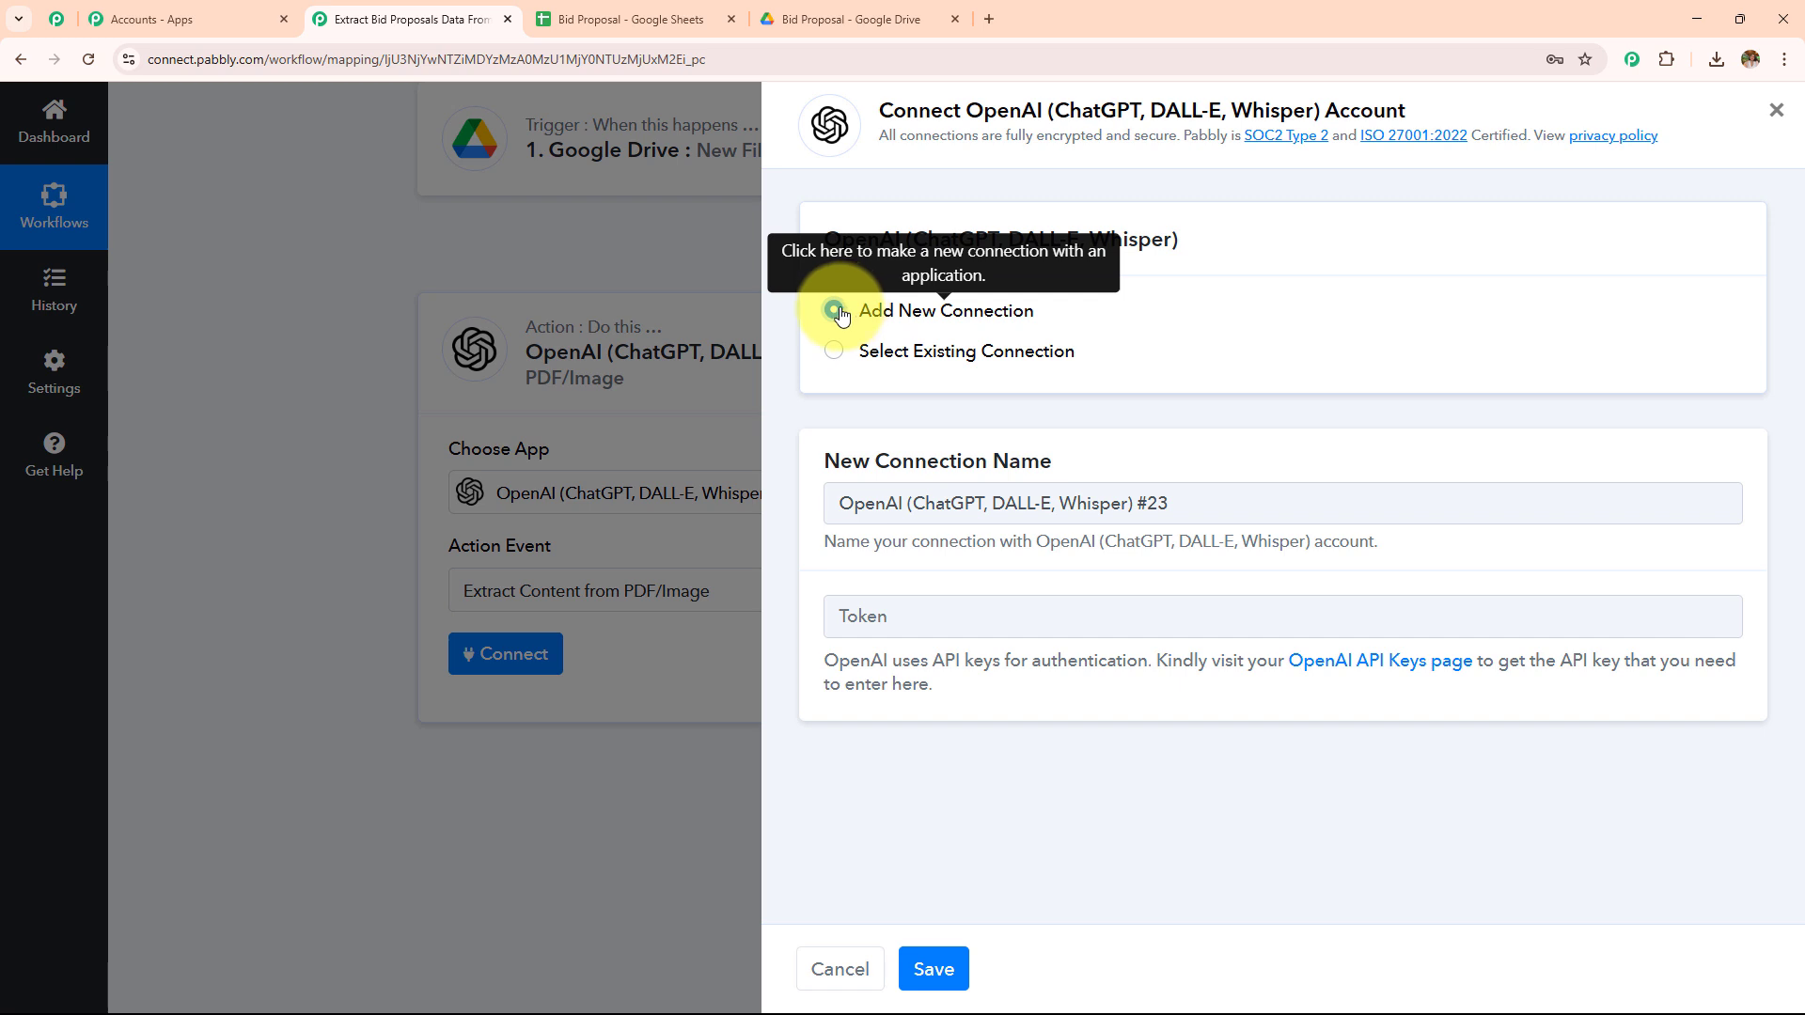
pyautogui.moveTo(826, 665); pyautogui.dragTo(940, 705)
pyautogui.click(944, 698)
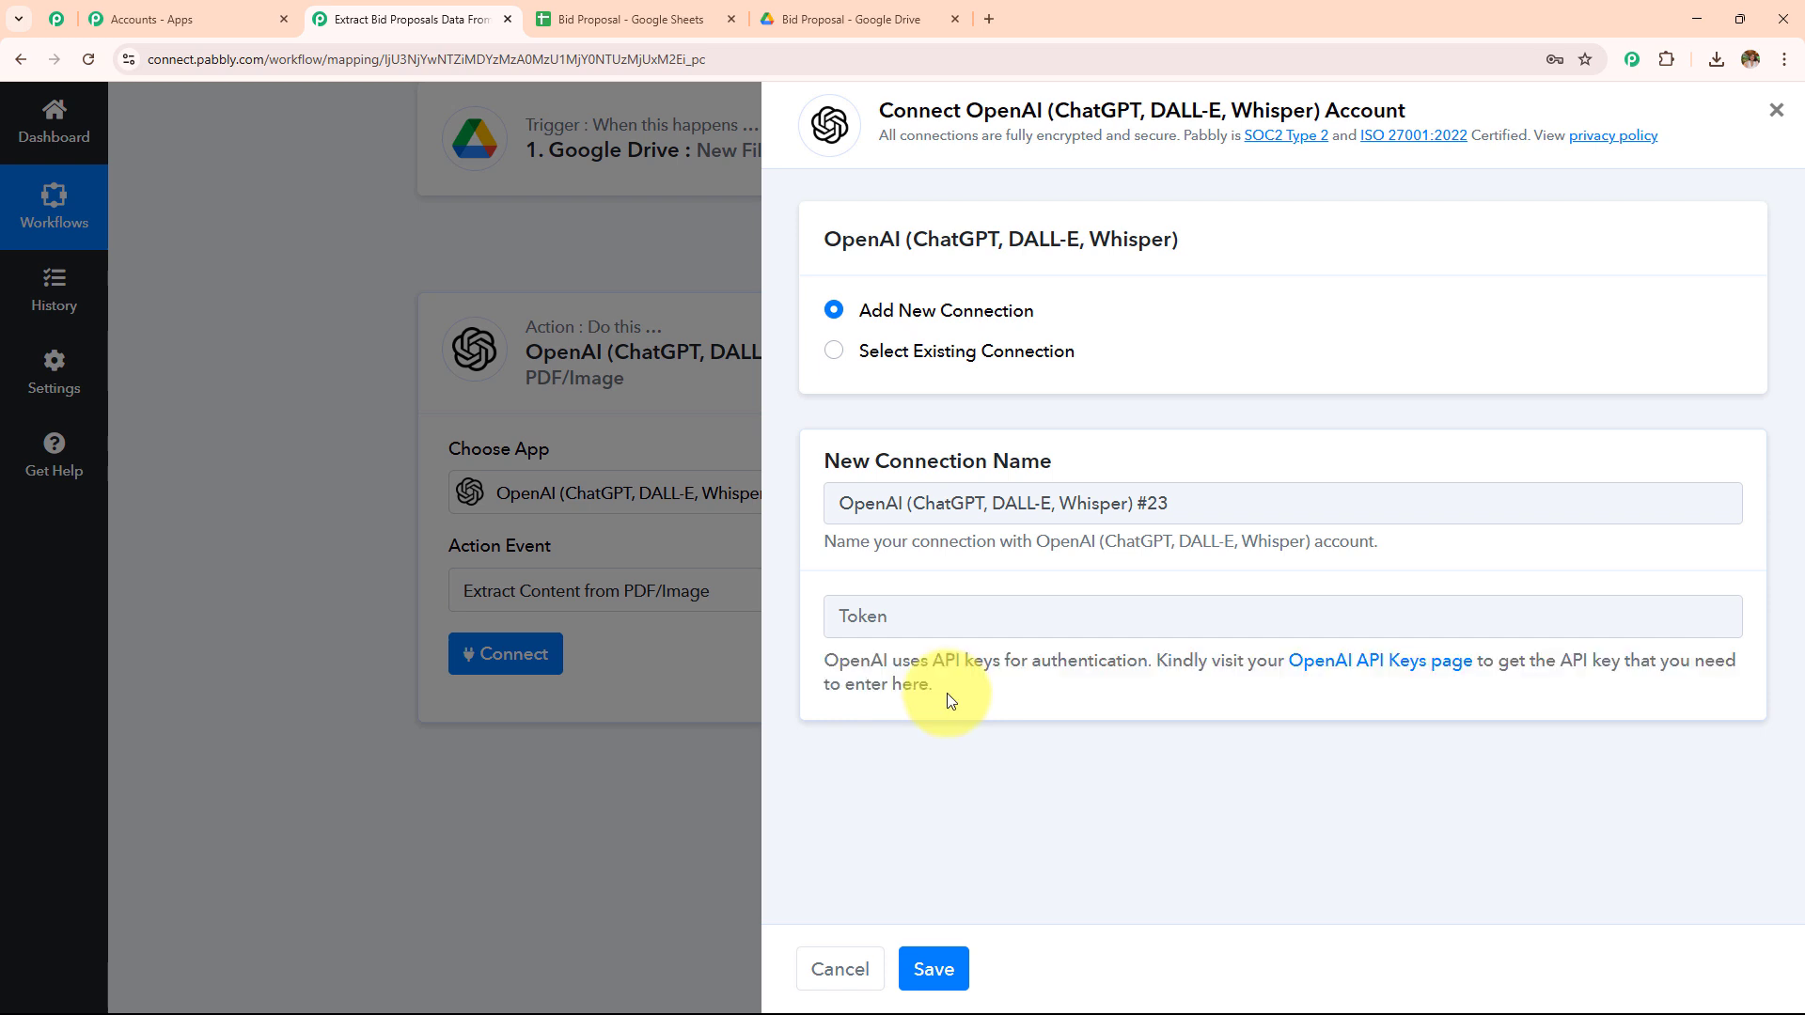
pyautogui.click(1372, 663)
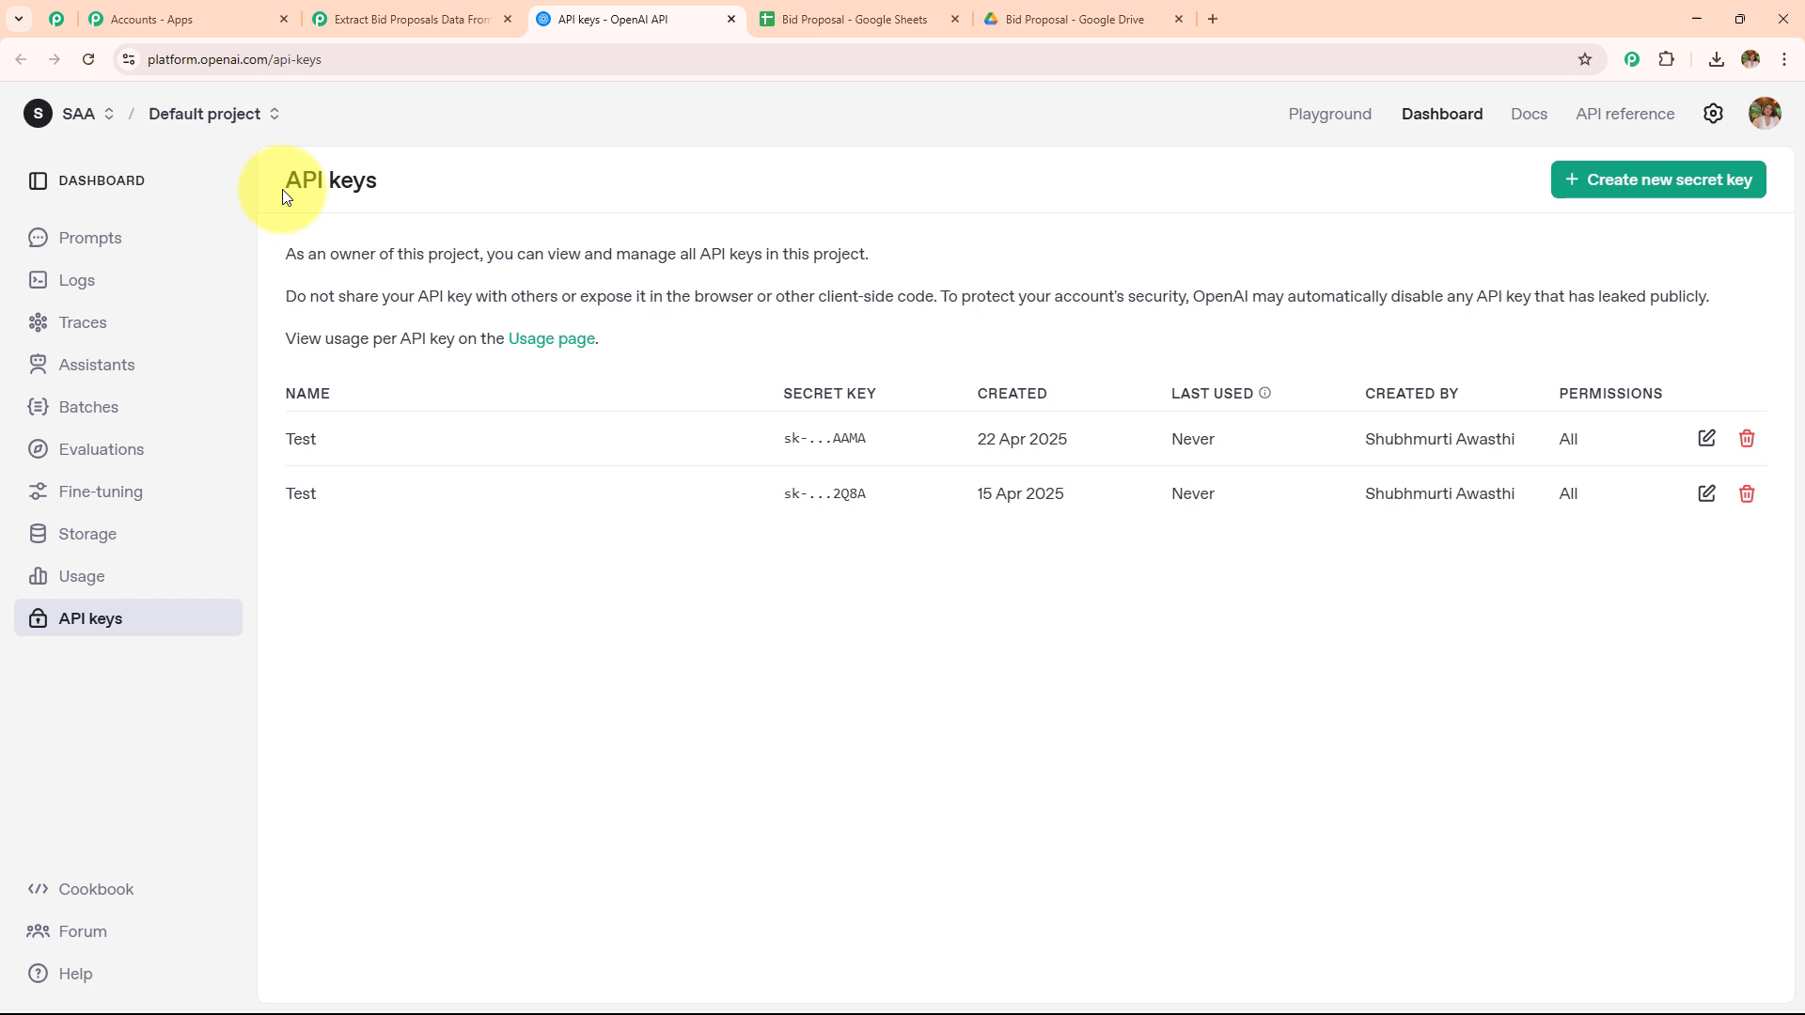
# Step: Begin a new secret key named Test in Default project and dismiss the dialog without creating the key
pyautogui.moveTo(285, 196); pyautogui.dragTo(555, 211)
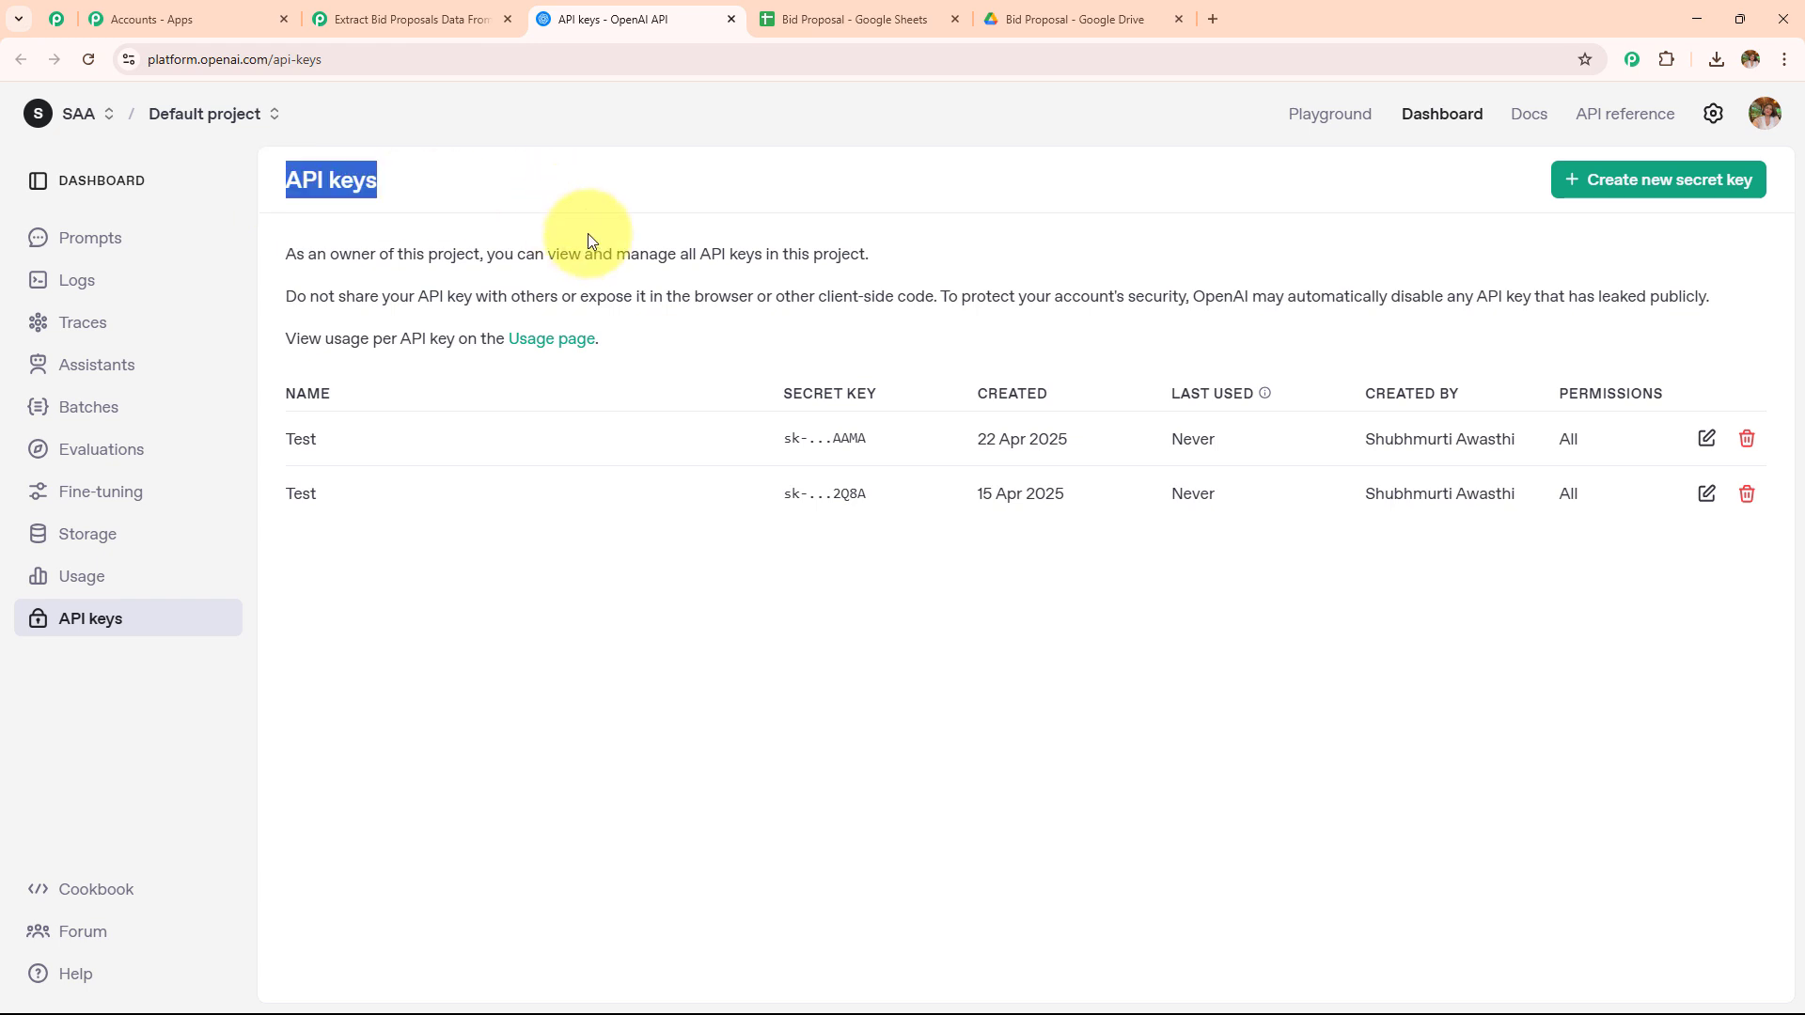
pyautogui.click(1659, 188)
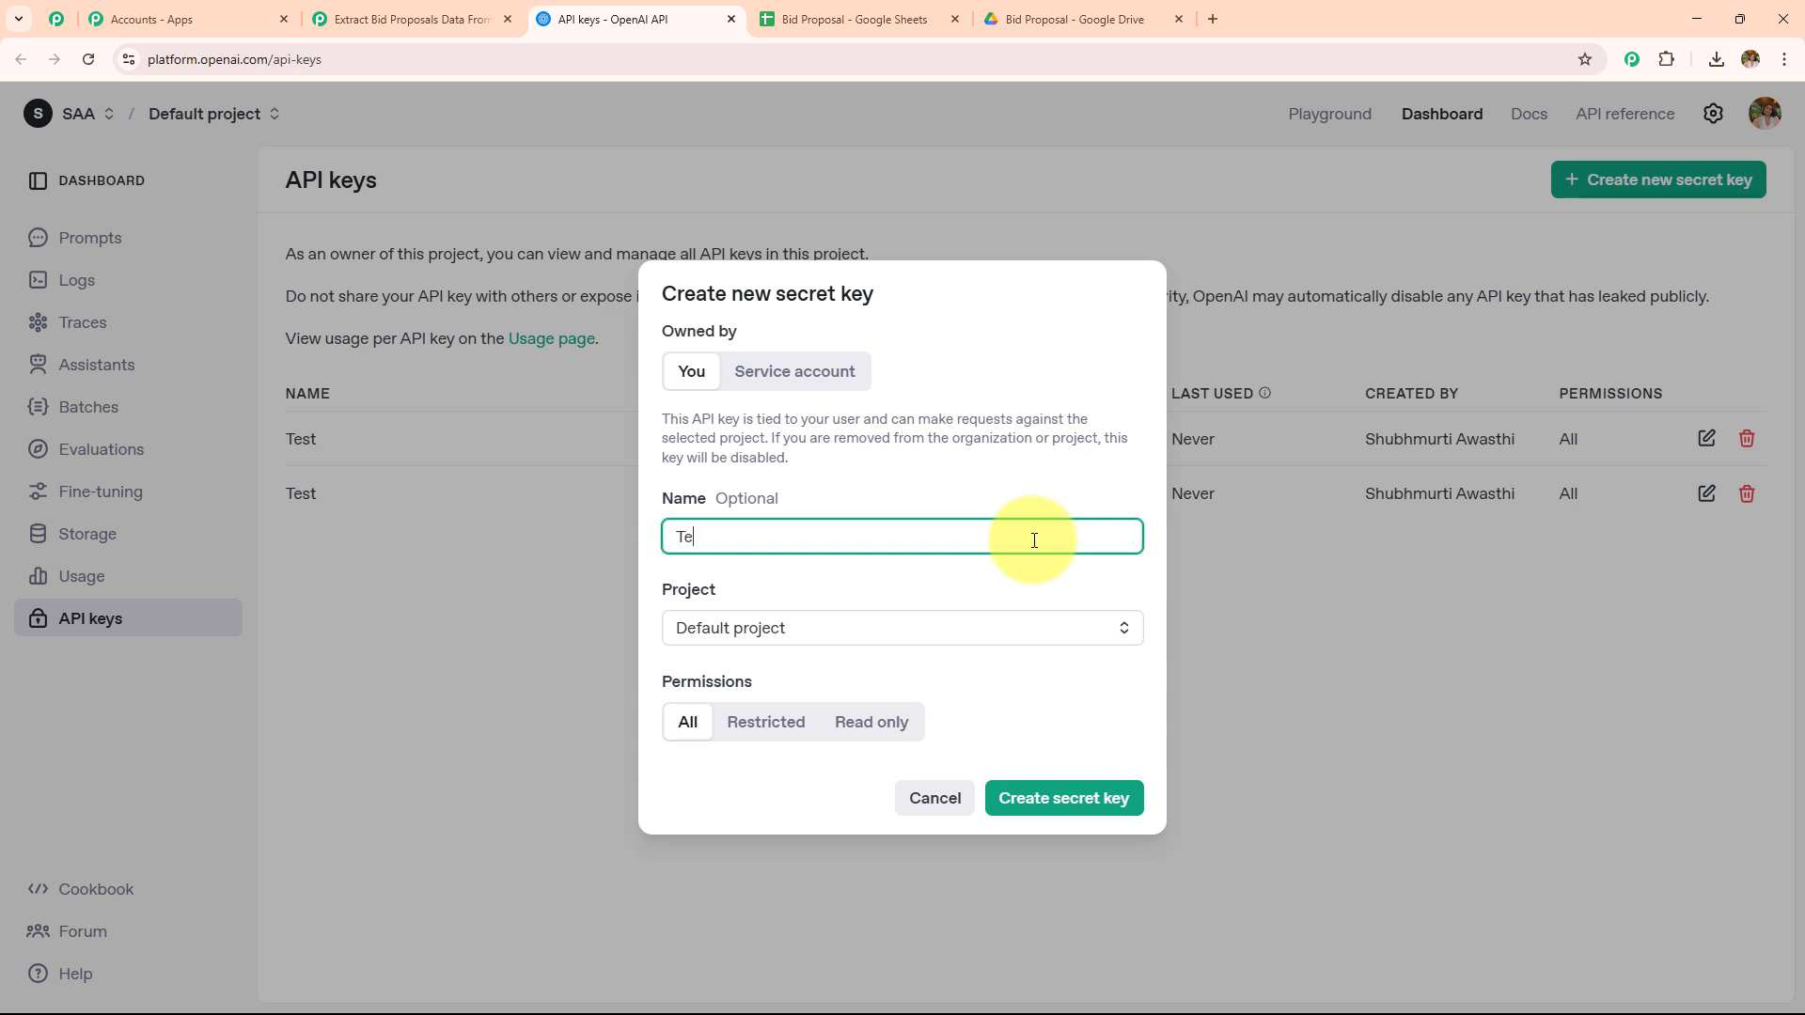
pyautogui.click(1059, 644)
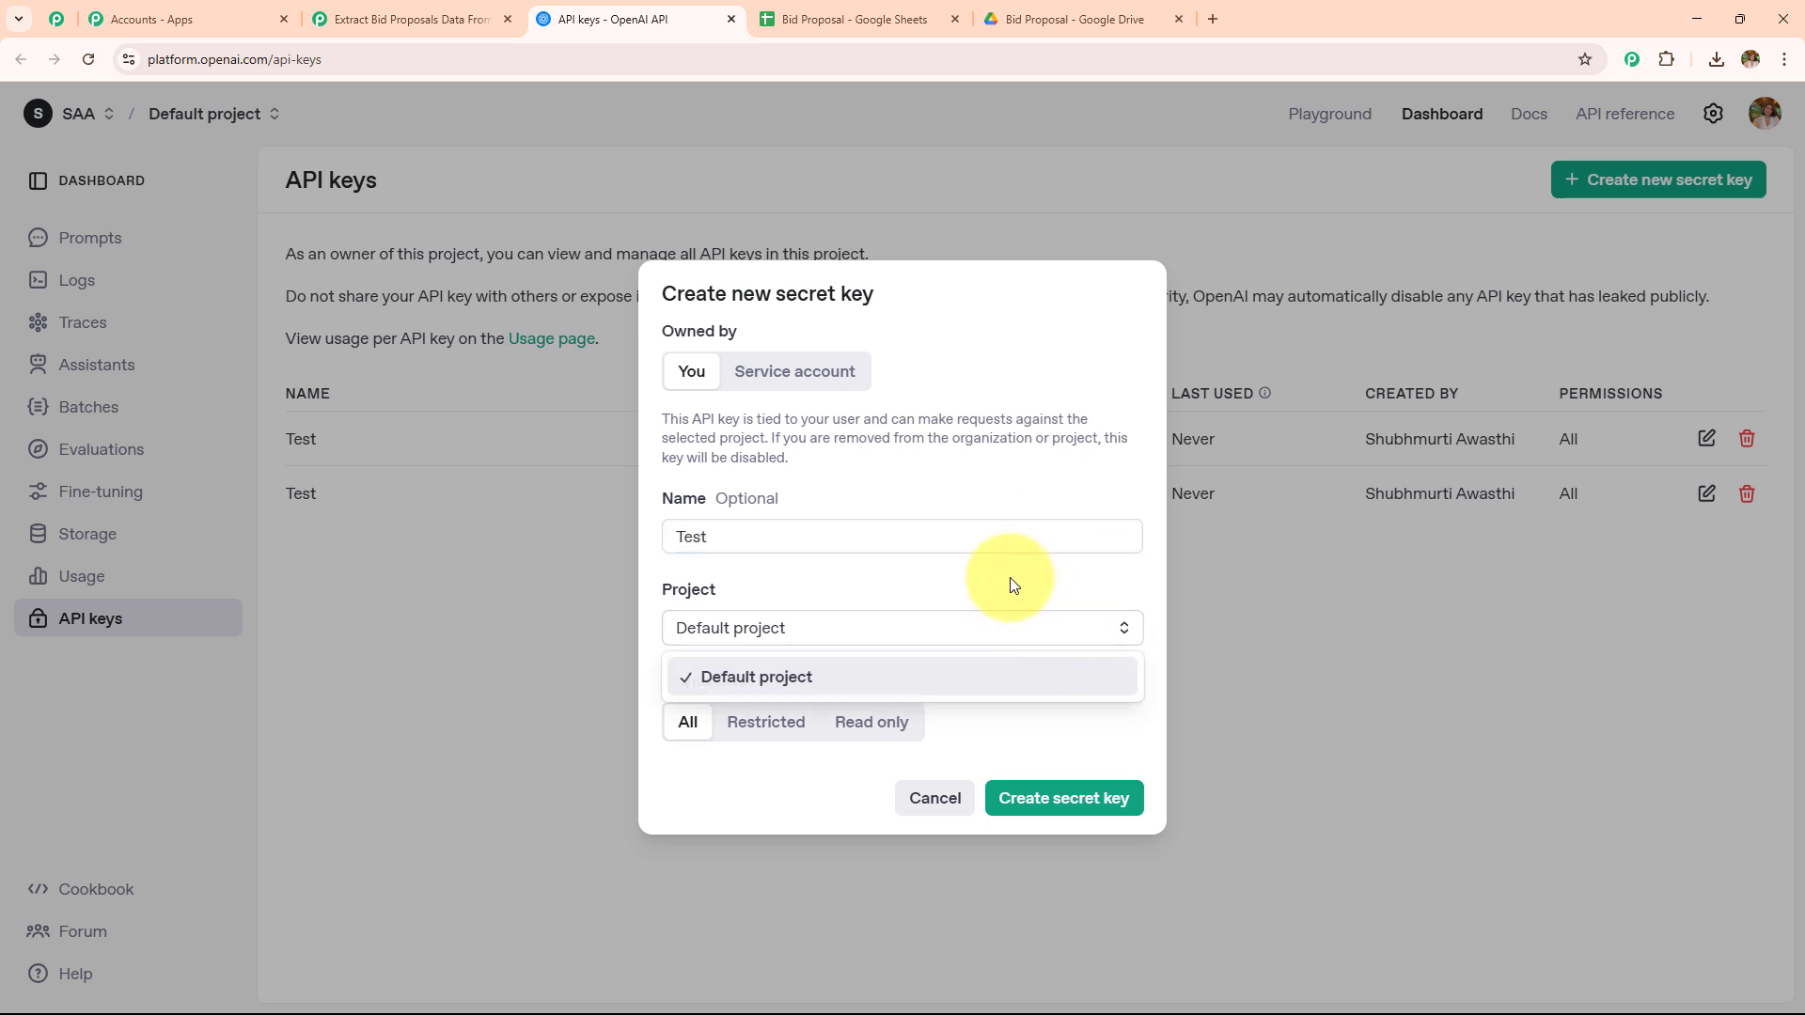
pyautogui.click(991, 675)
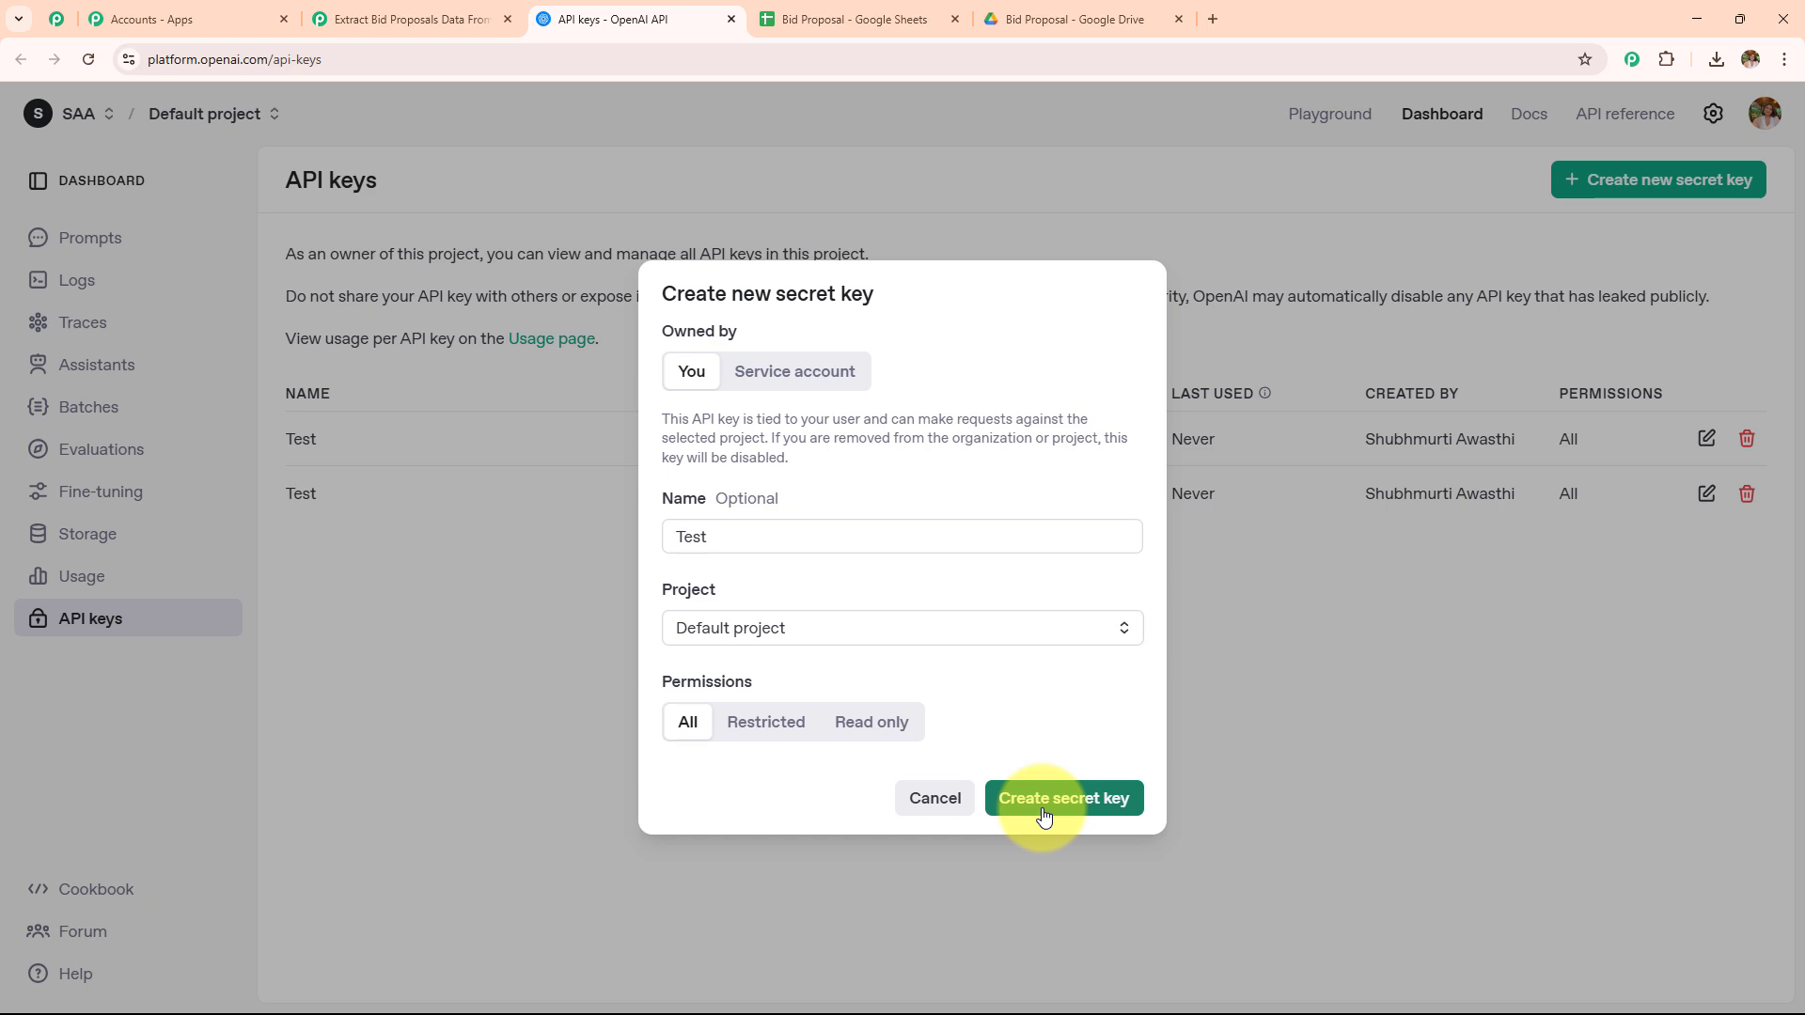
pyautogui.click(1284, 748)
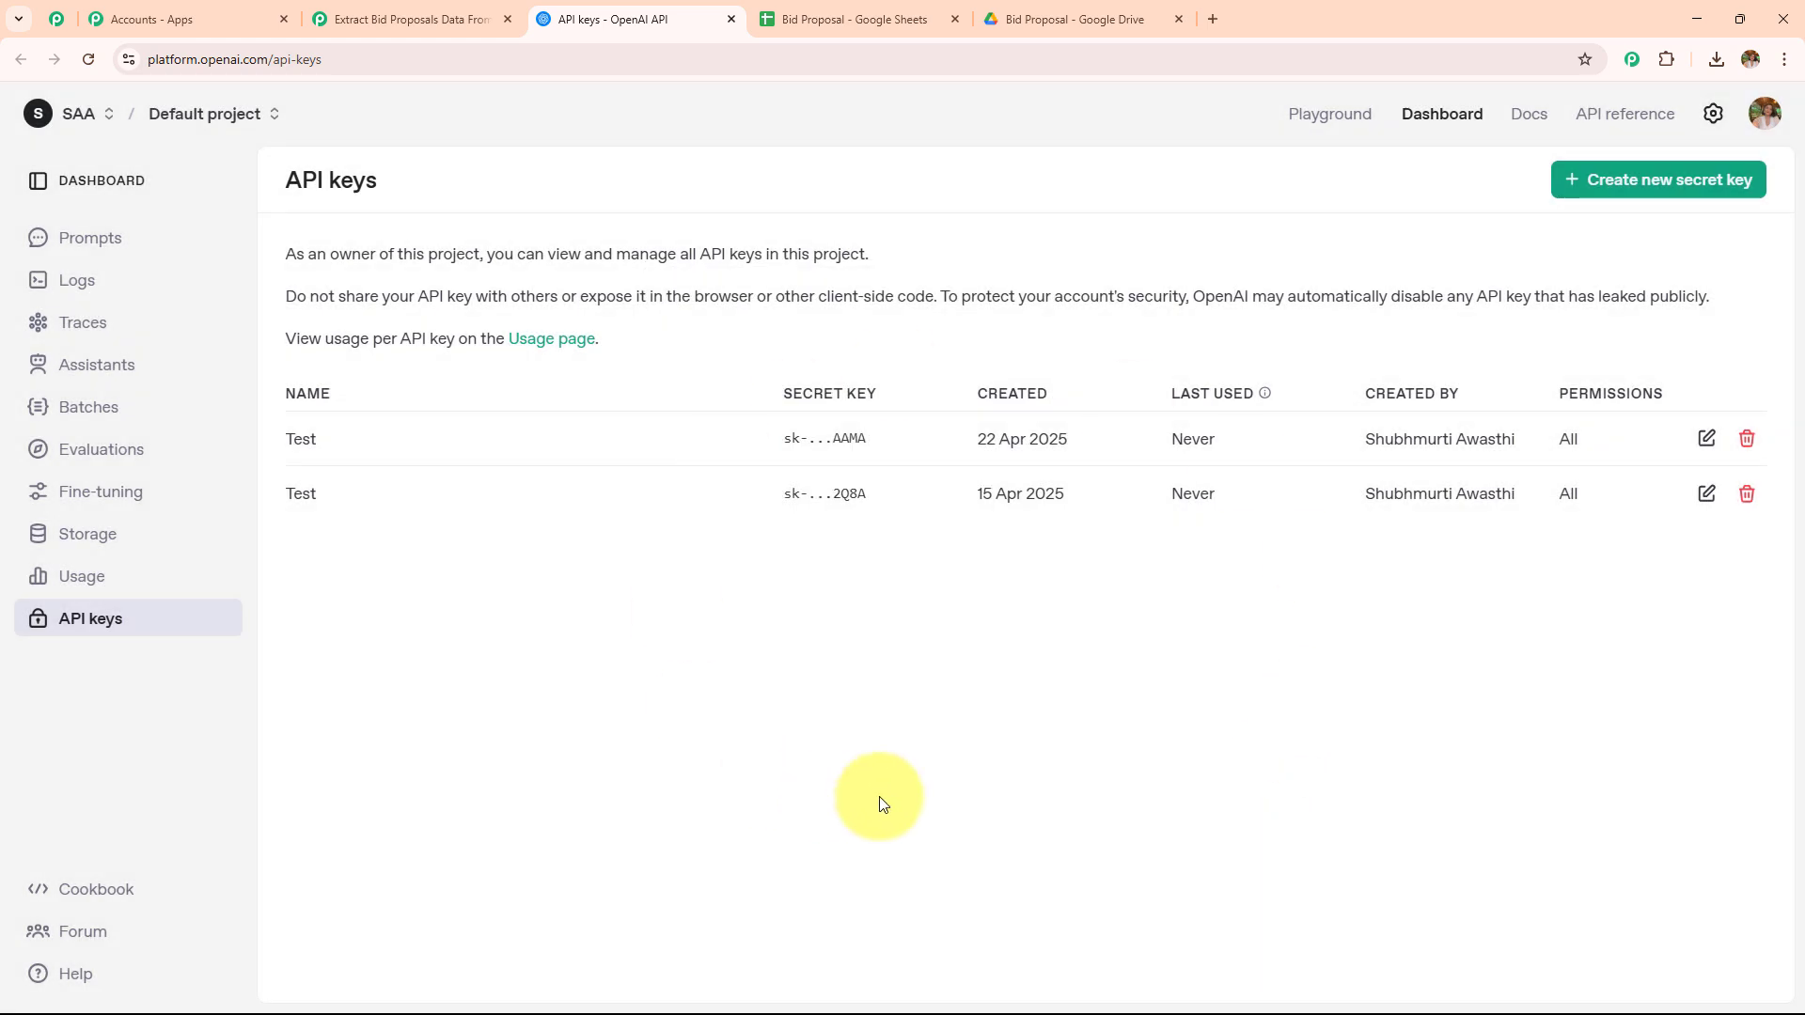
# Step: Back in the Pabbly Connect workflow, select the existing connection OpenAI (ChatGPT, DALL-E, Whisper) #22 and save it
pyautogui.click(404, 19)
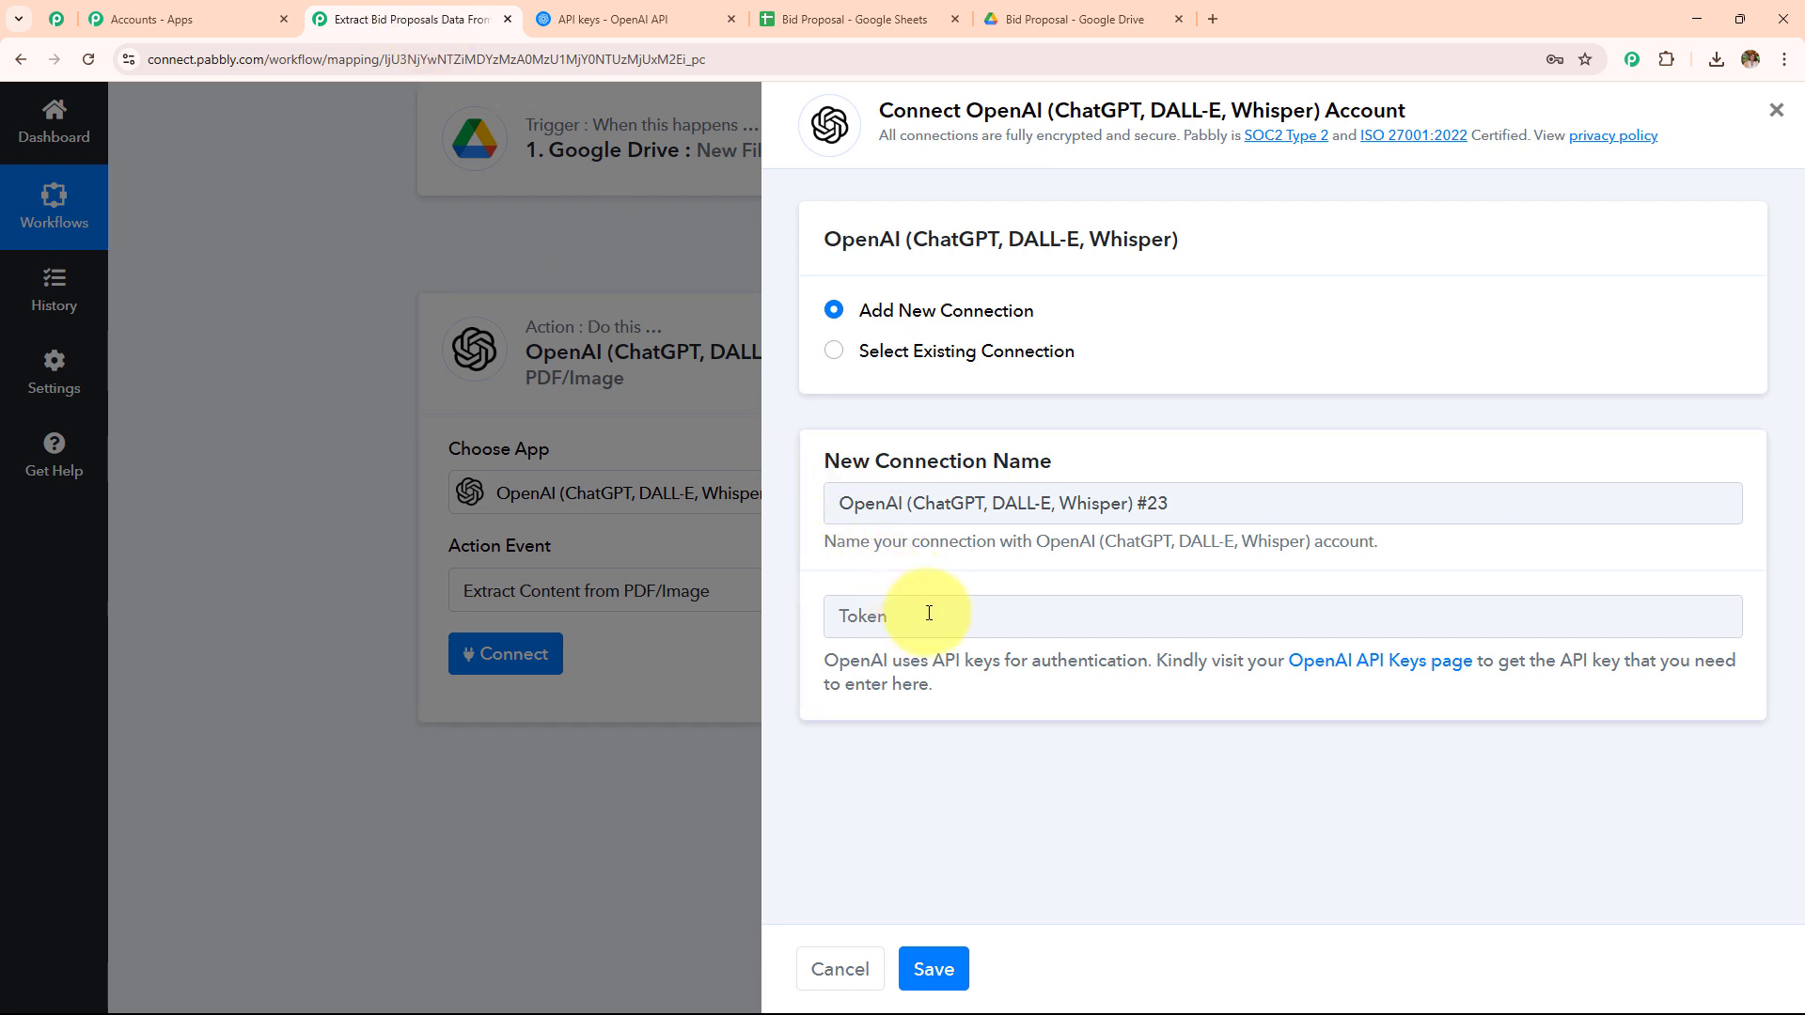
pyautogui.click(836, 355)
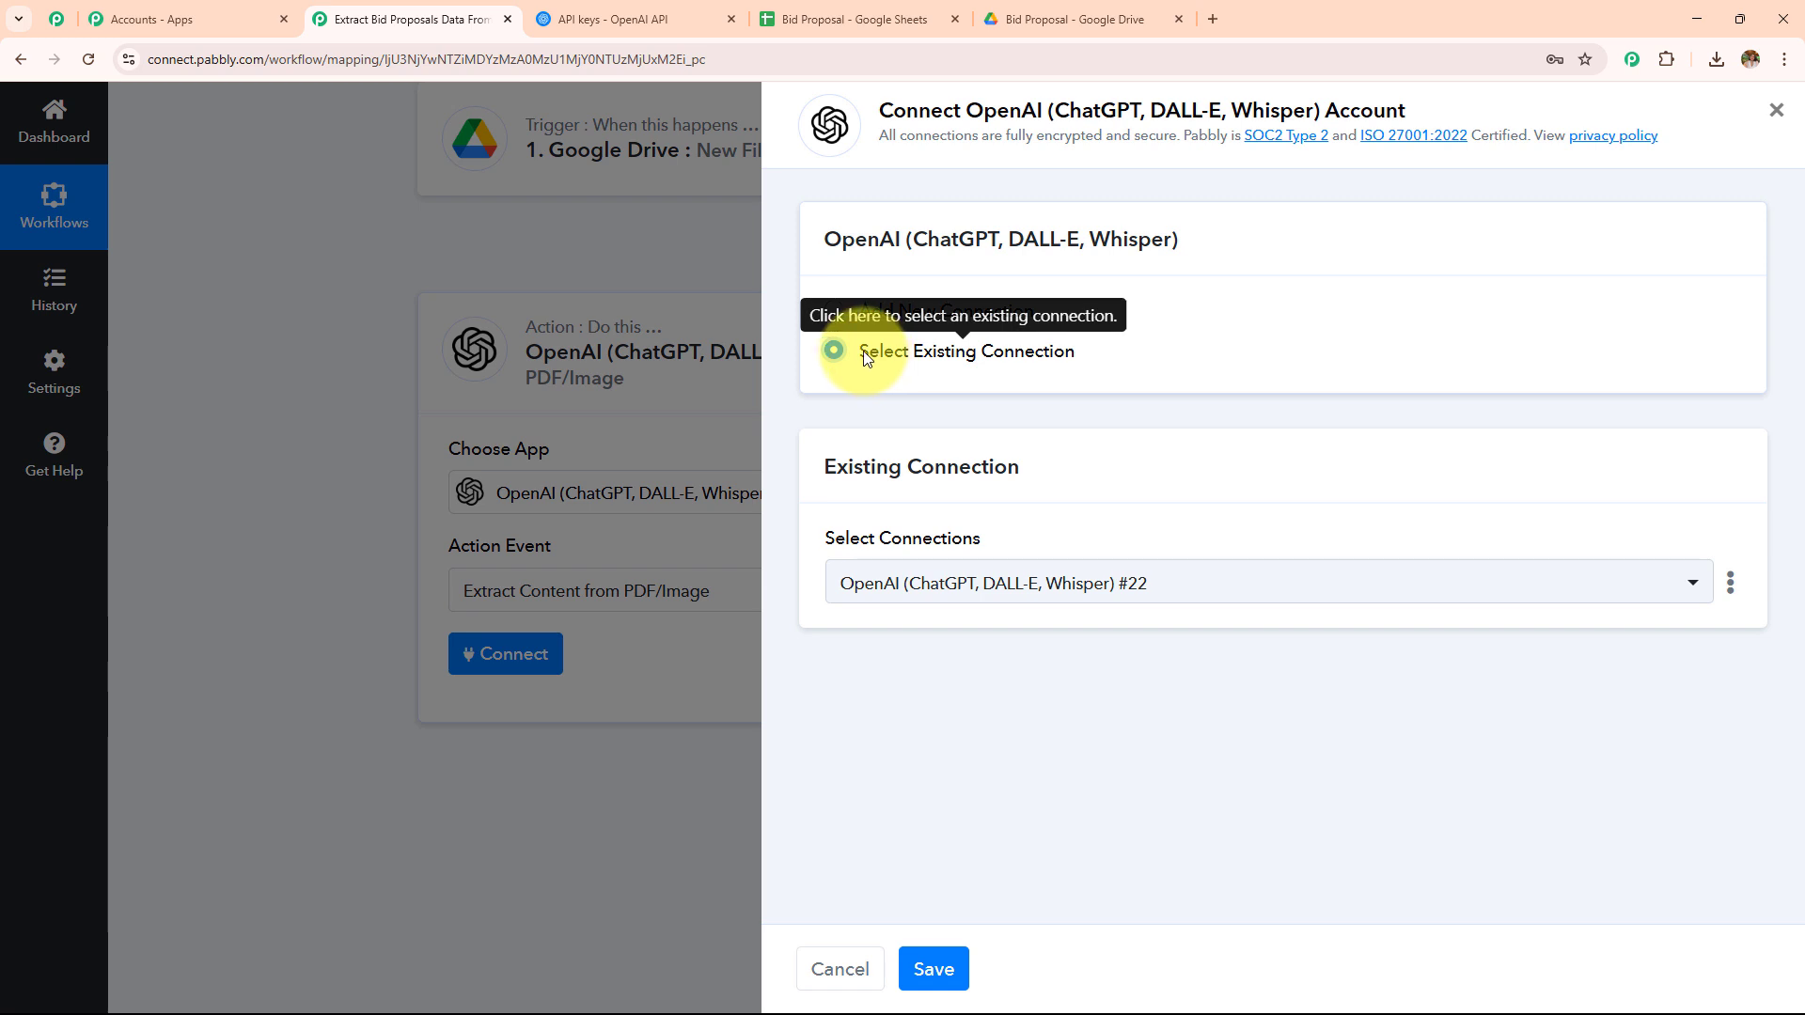
pyautogui.moveTo(866, 358); pyautogui.dragTo(1124, 363)
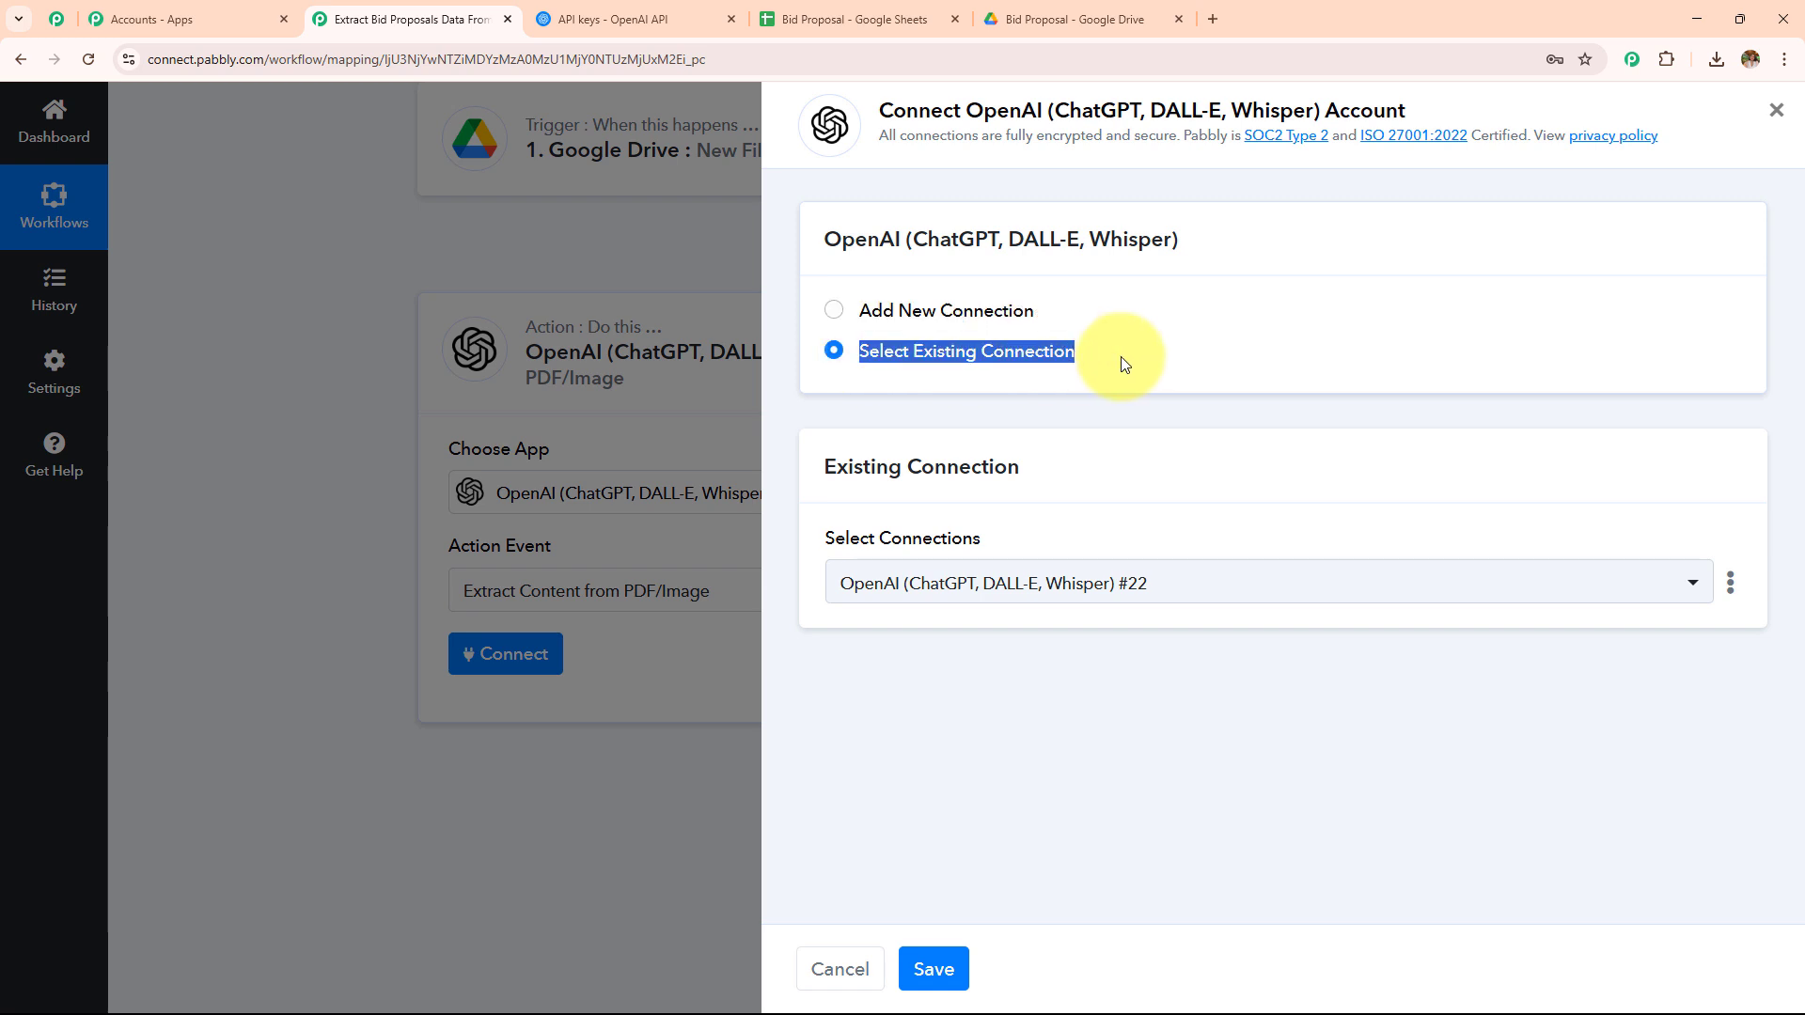
pyautogui.click(960, 959)
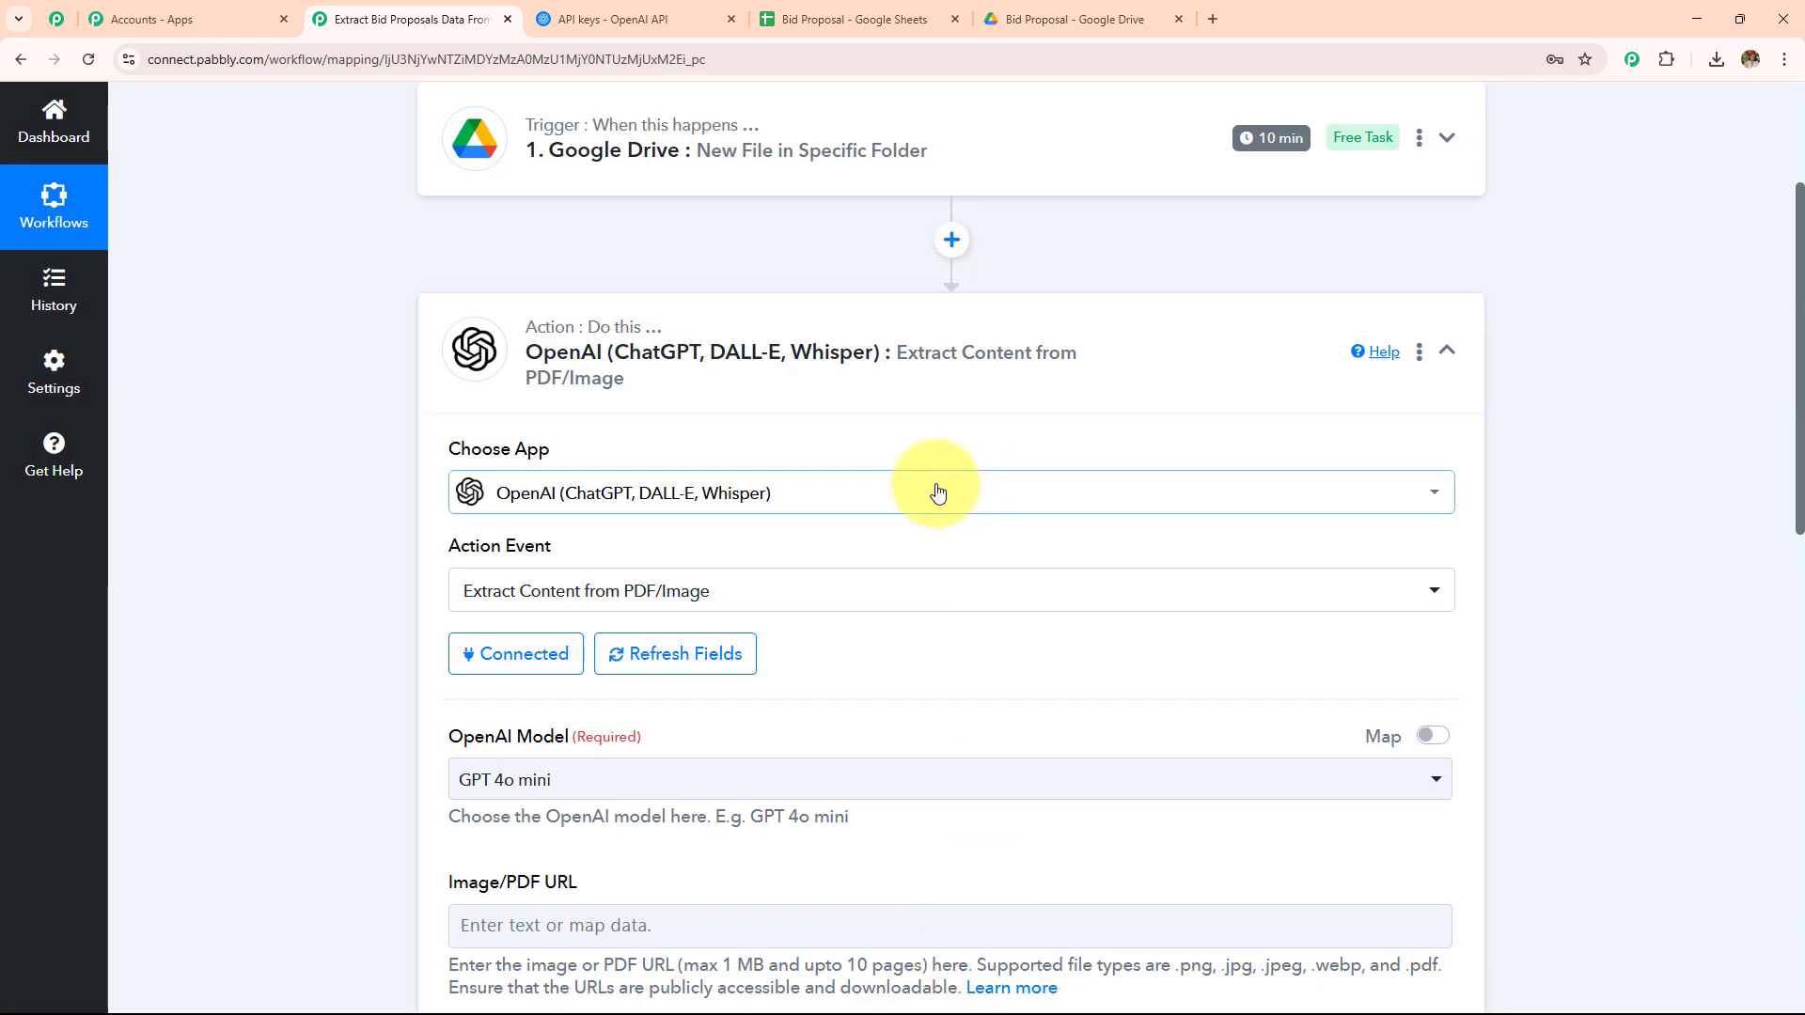
# Step: Select GPT 4o mini as the OpenAI model for the PDF extraction action
pyautogui.scroll(-5, 930, 493)
pyautogui.moveTo(493, 269); pyautogui.dragTo(592, 767)
pyautogui.click(644, 312)
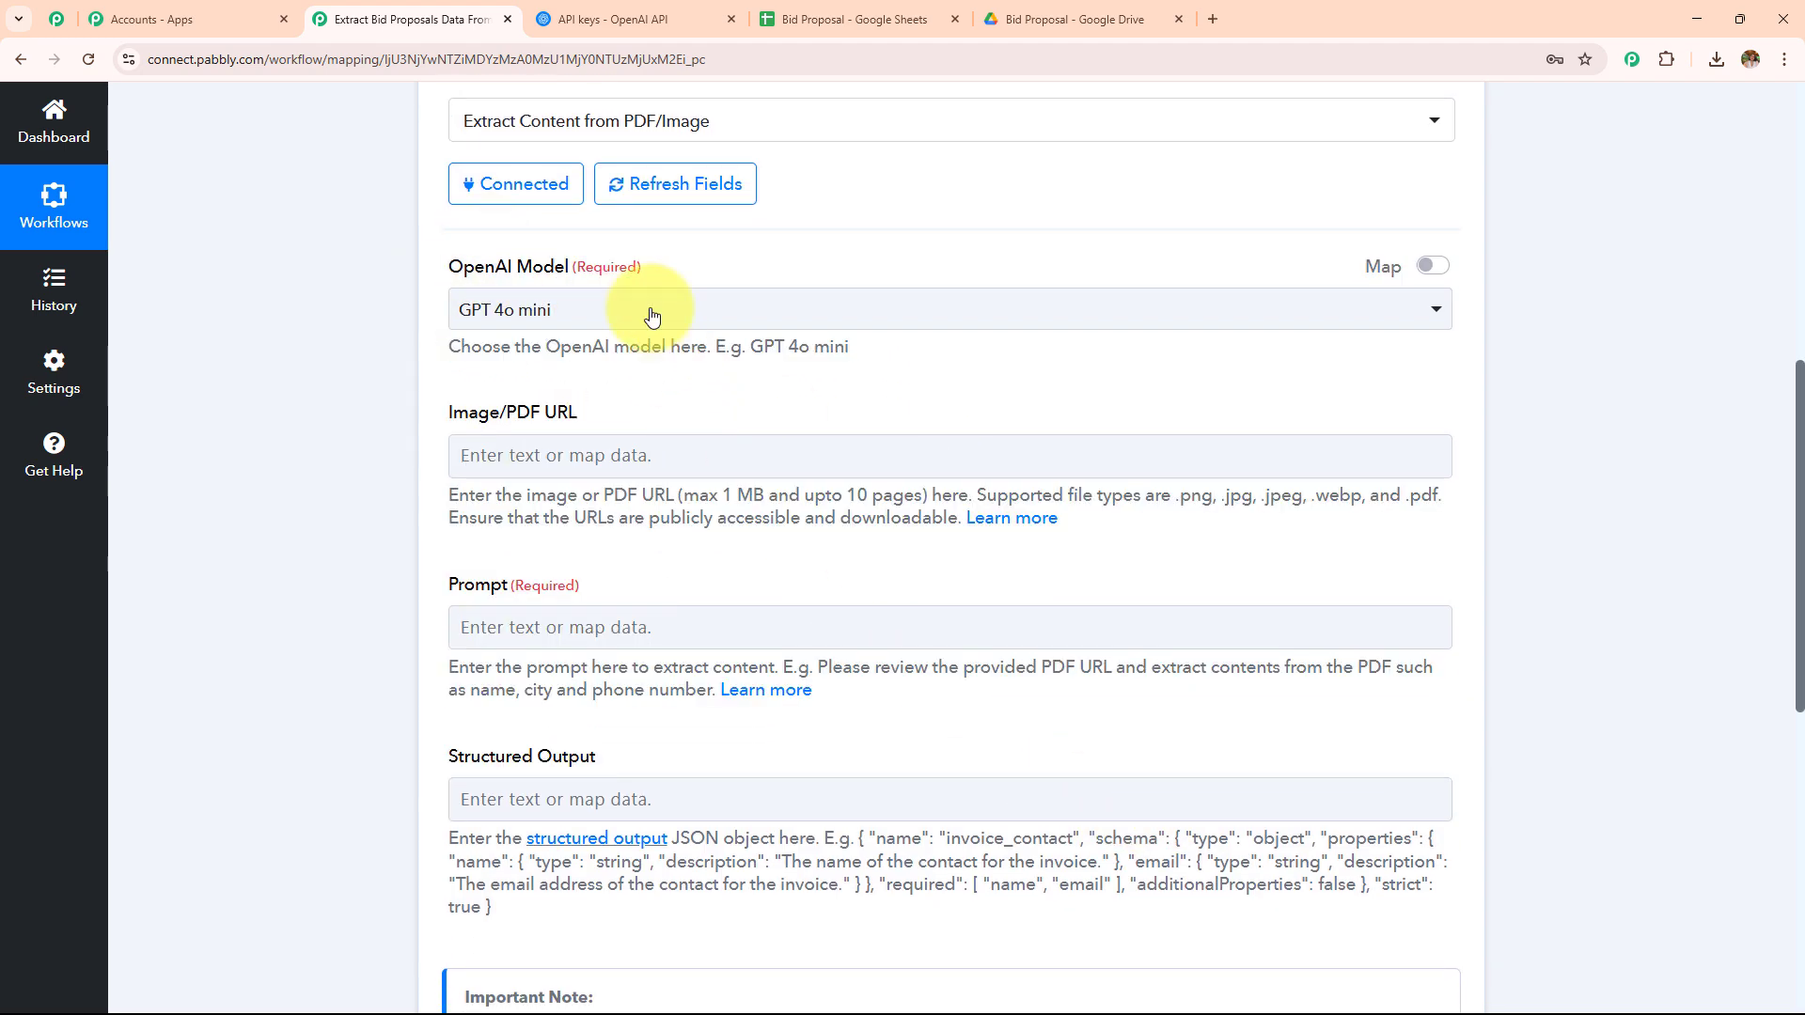
pyautogui.click(646, 421)
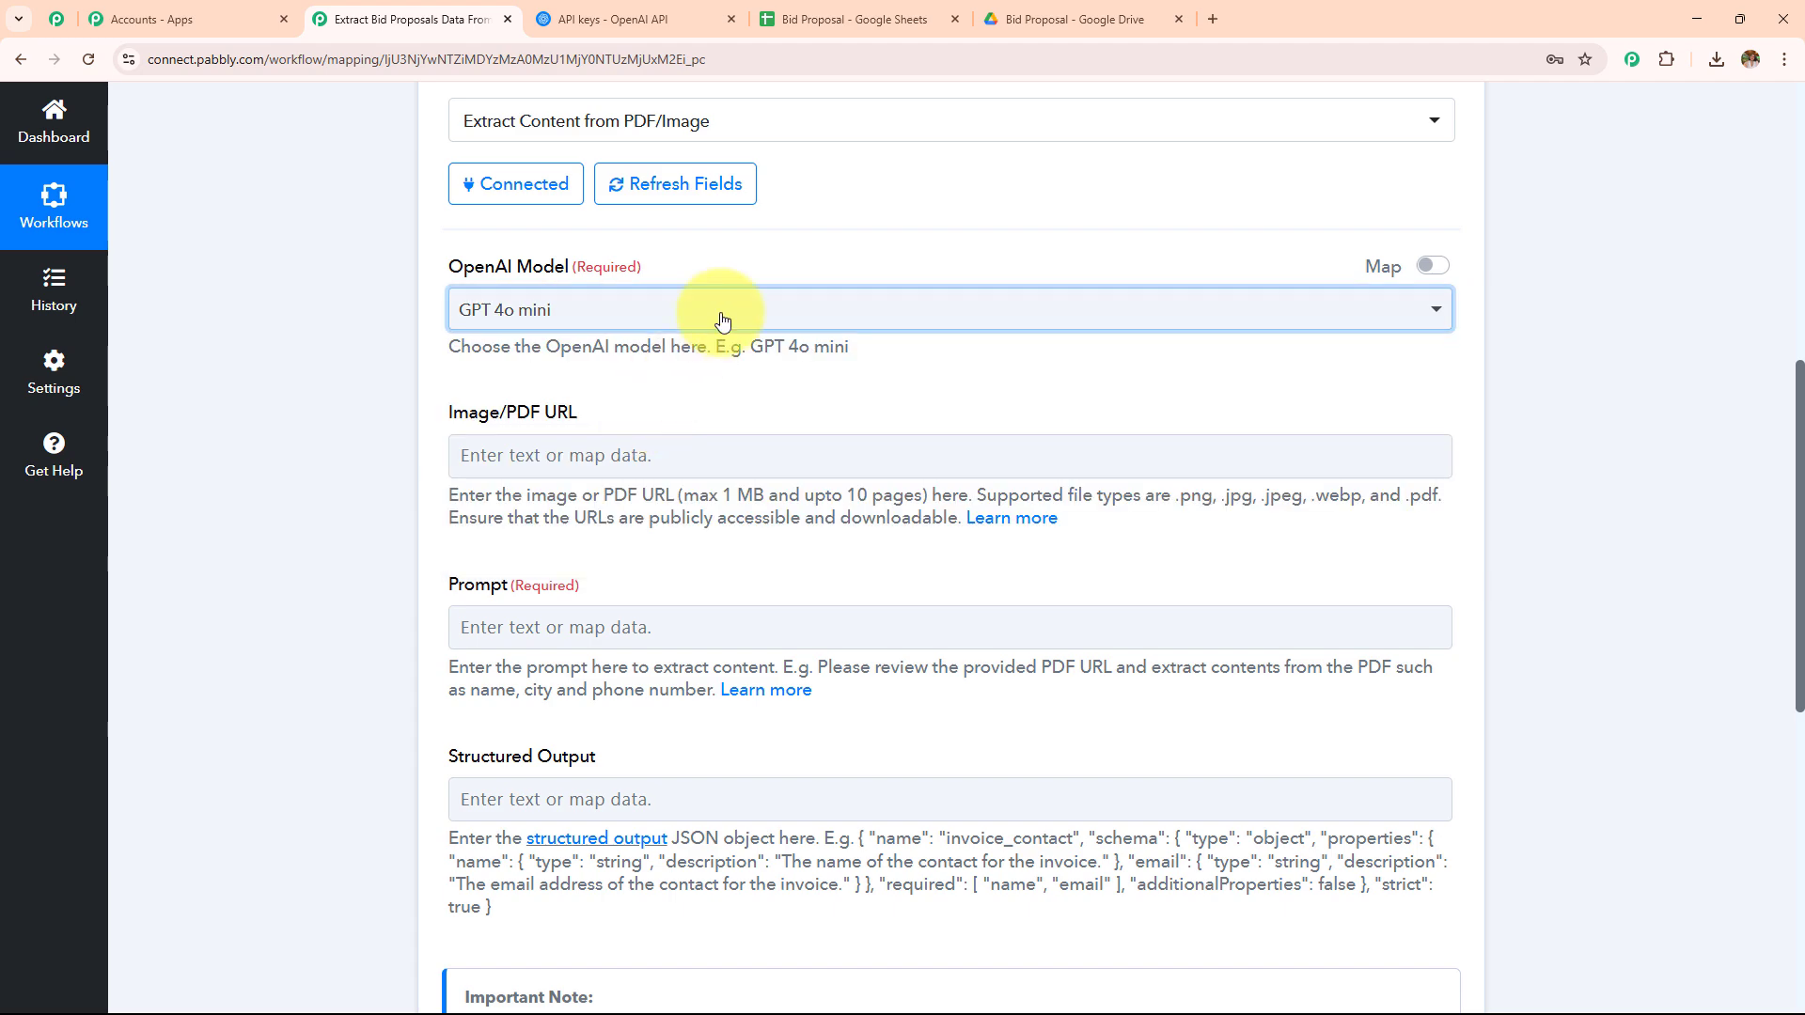
# Step: Examine the Image/PDF URL field and its requirements in the OpenAI action, and return to the Google Drive trigger step
pyautogui.scroll(-2, 717, 310)
pyautogui.moveTo(454, 224); pyautogui.dragTo(673, 246)
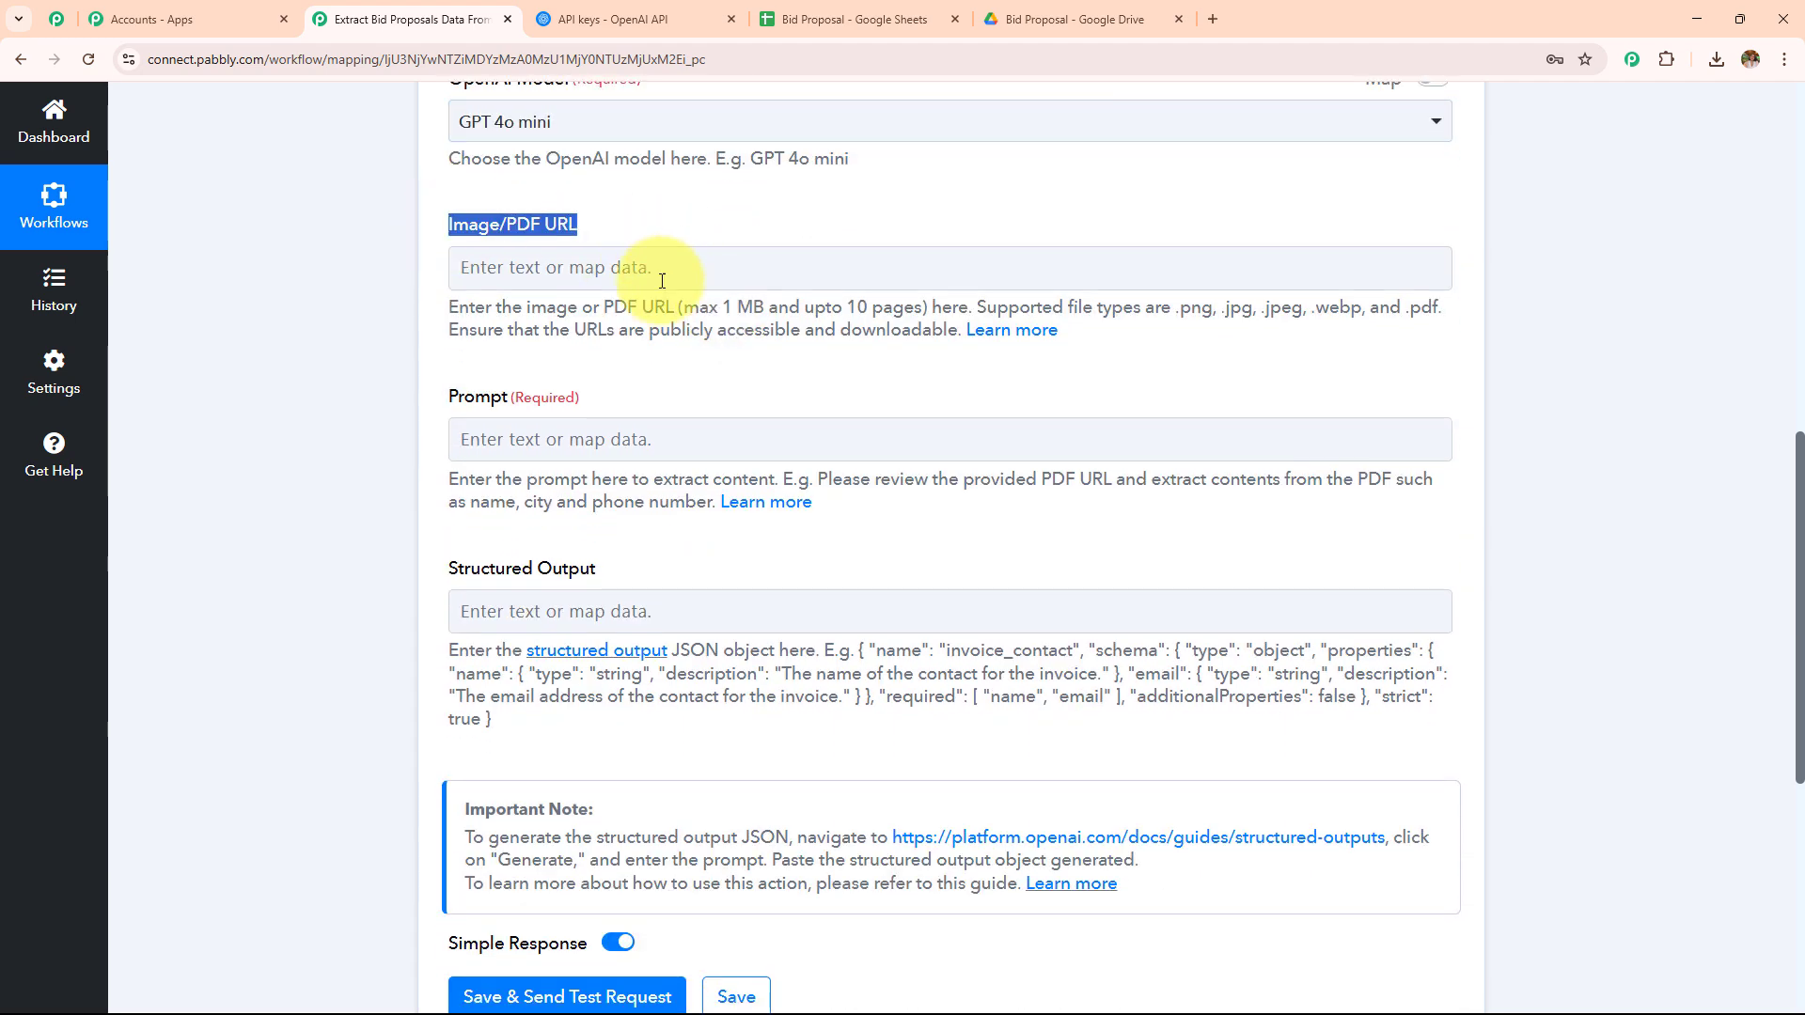
pyautogui.scroll(6, 662, 282)
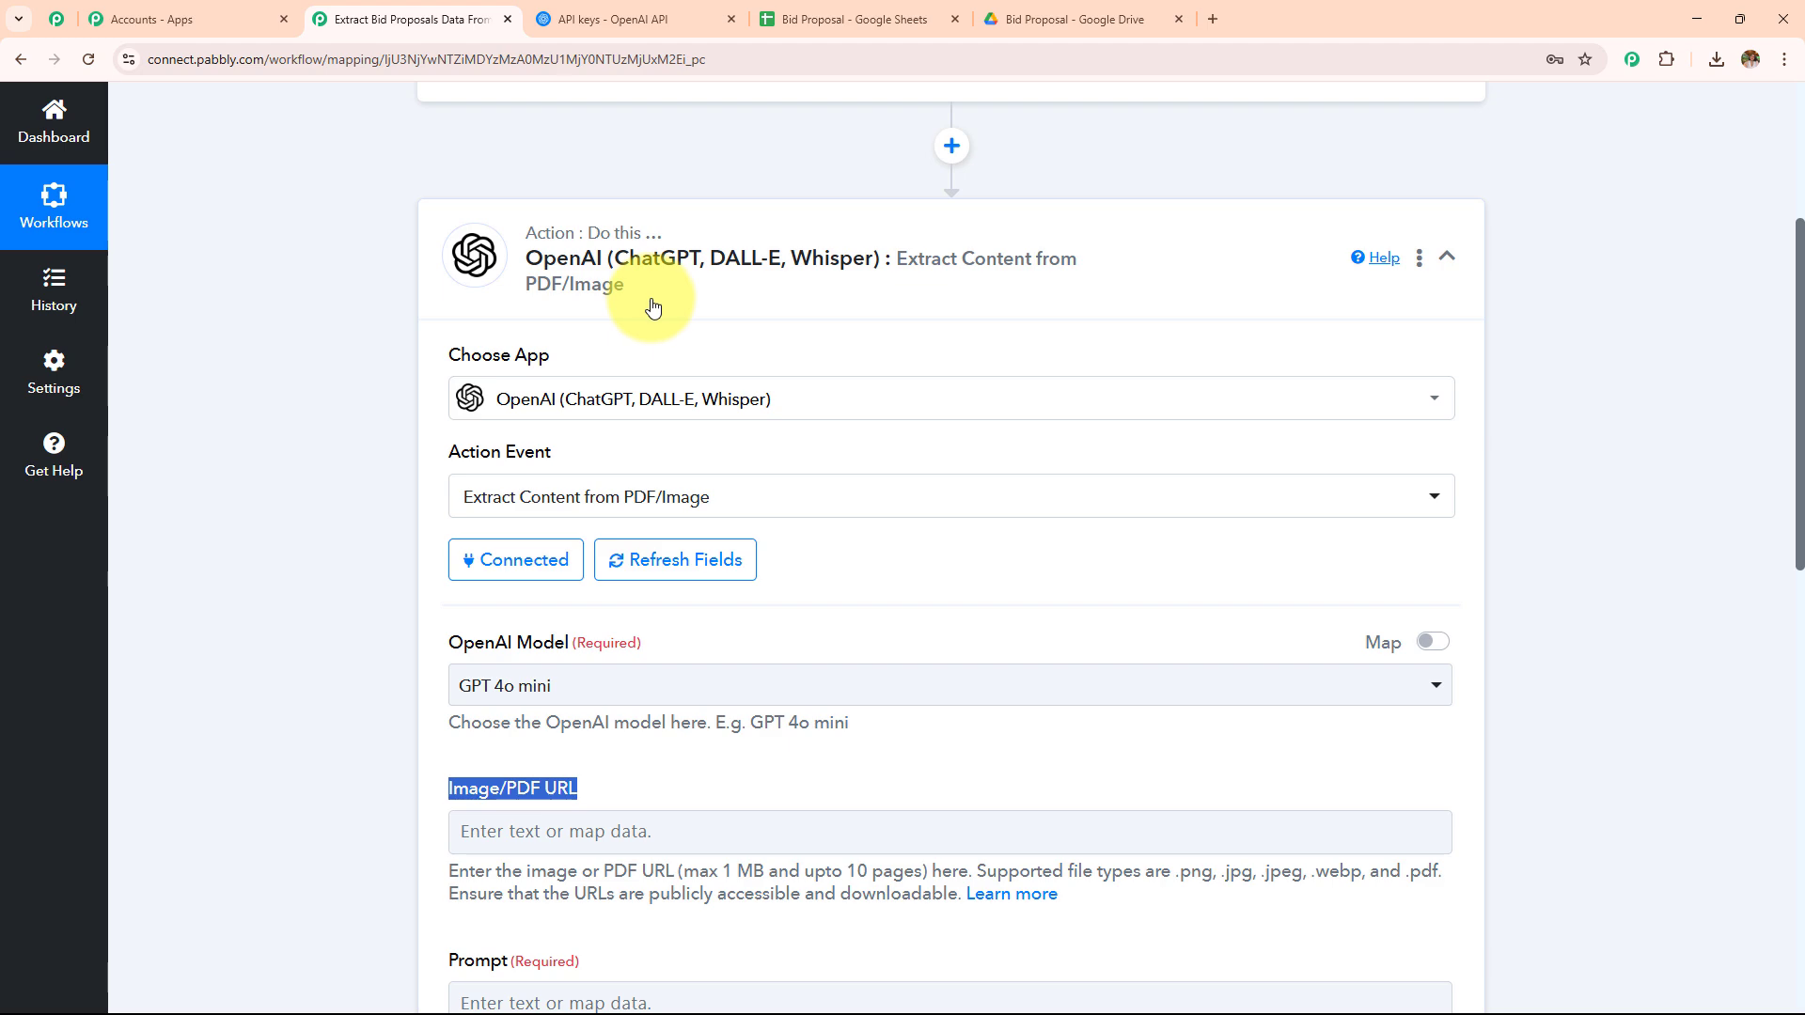
pyautogui.scroll(-3, 655, 306)
pyautogui.scroll(7, 656, 306)
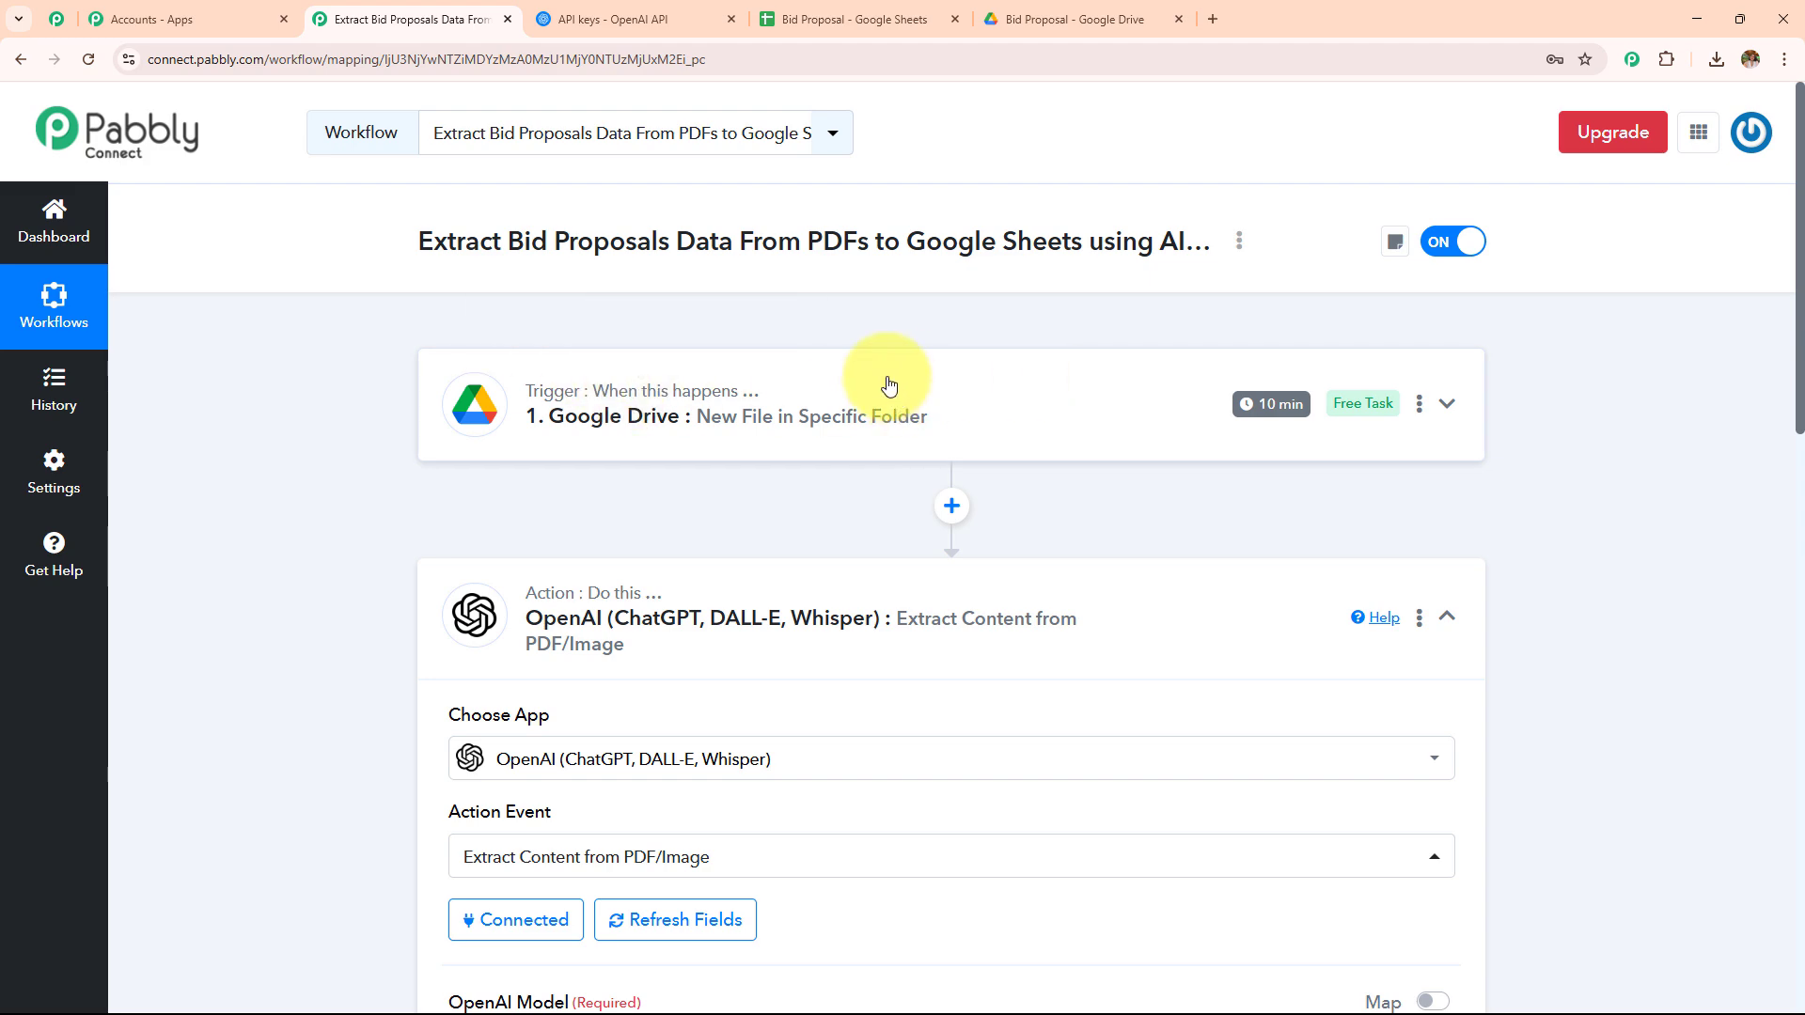
# Step: Map the Google Drive trigger's WebContentLink into the OpenAI action's Image/PDF URL field
pyautogui.scroll(-5, 874, 366)
pyautogui.scroll(-5, 881, 376)
pyautogui.click(680, 266)
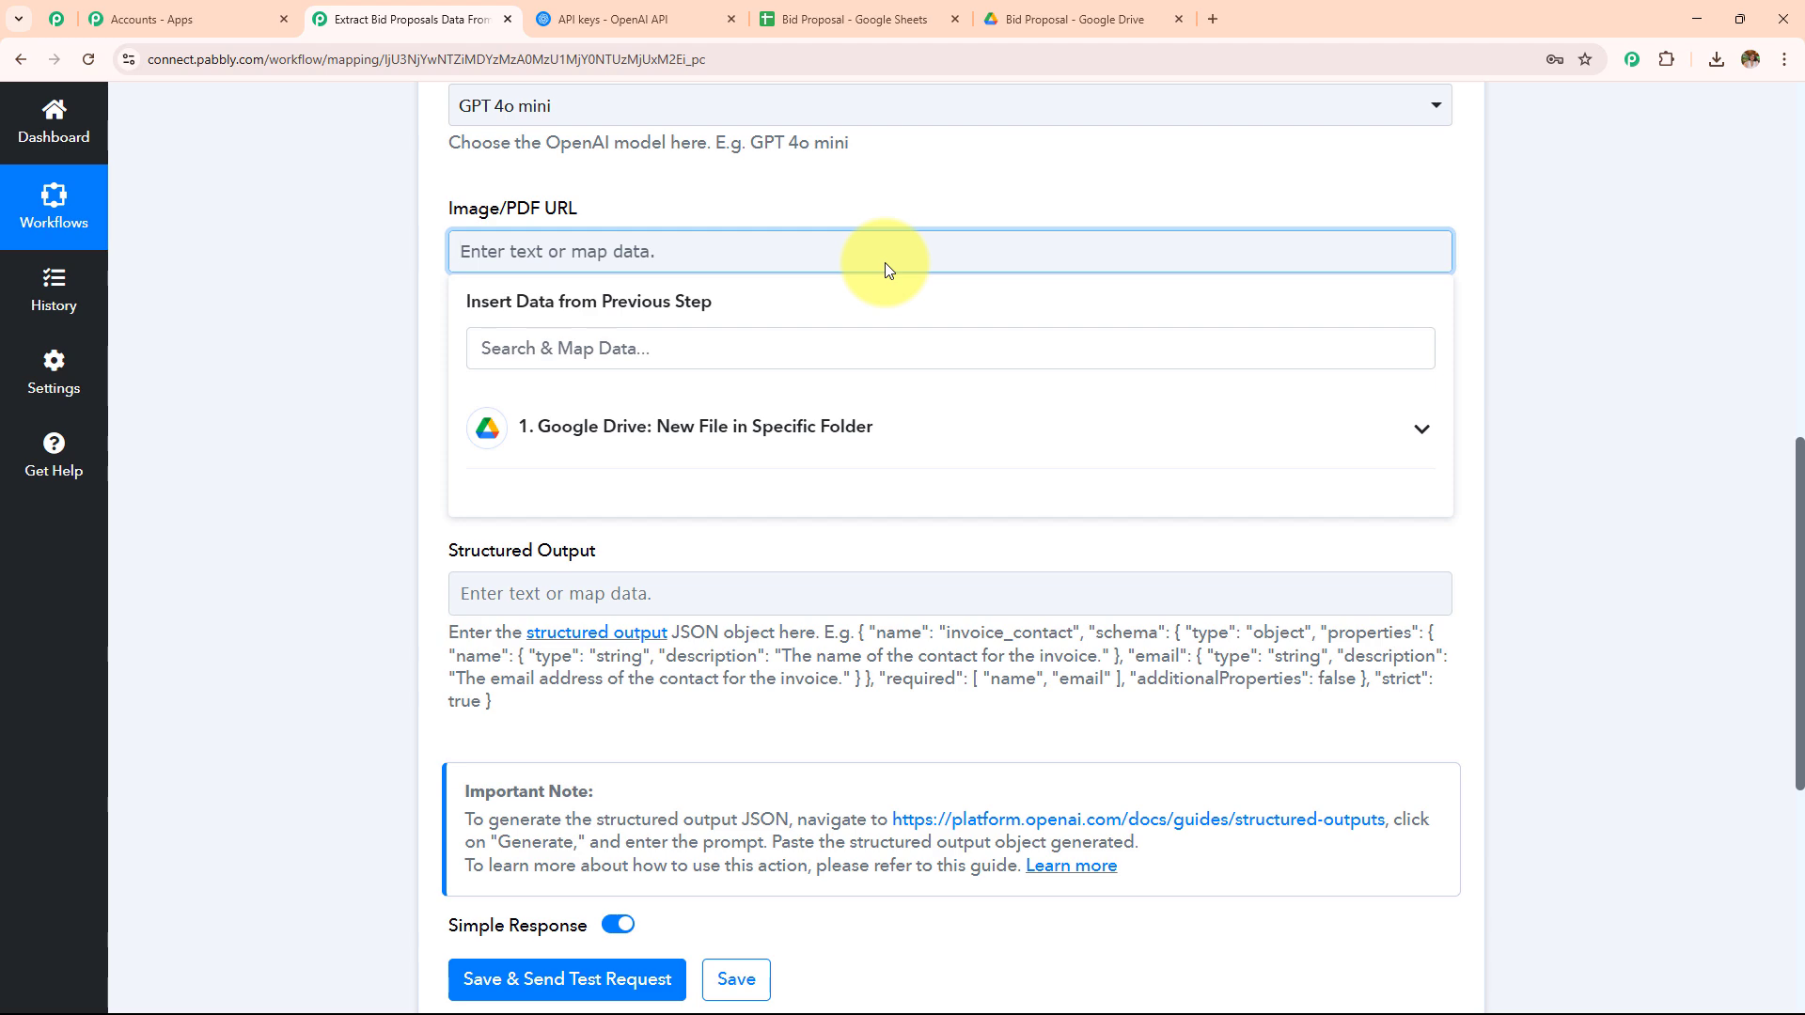
pyautogui.click(802, 435)
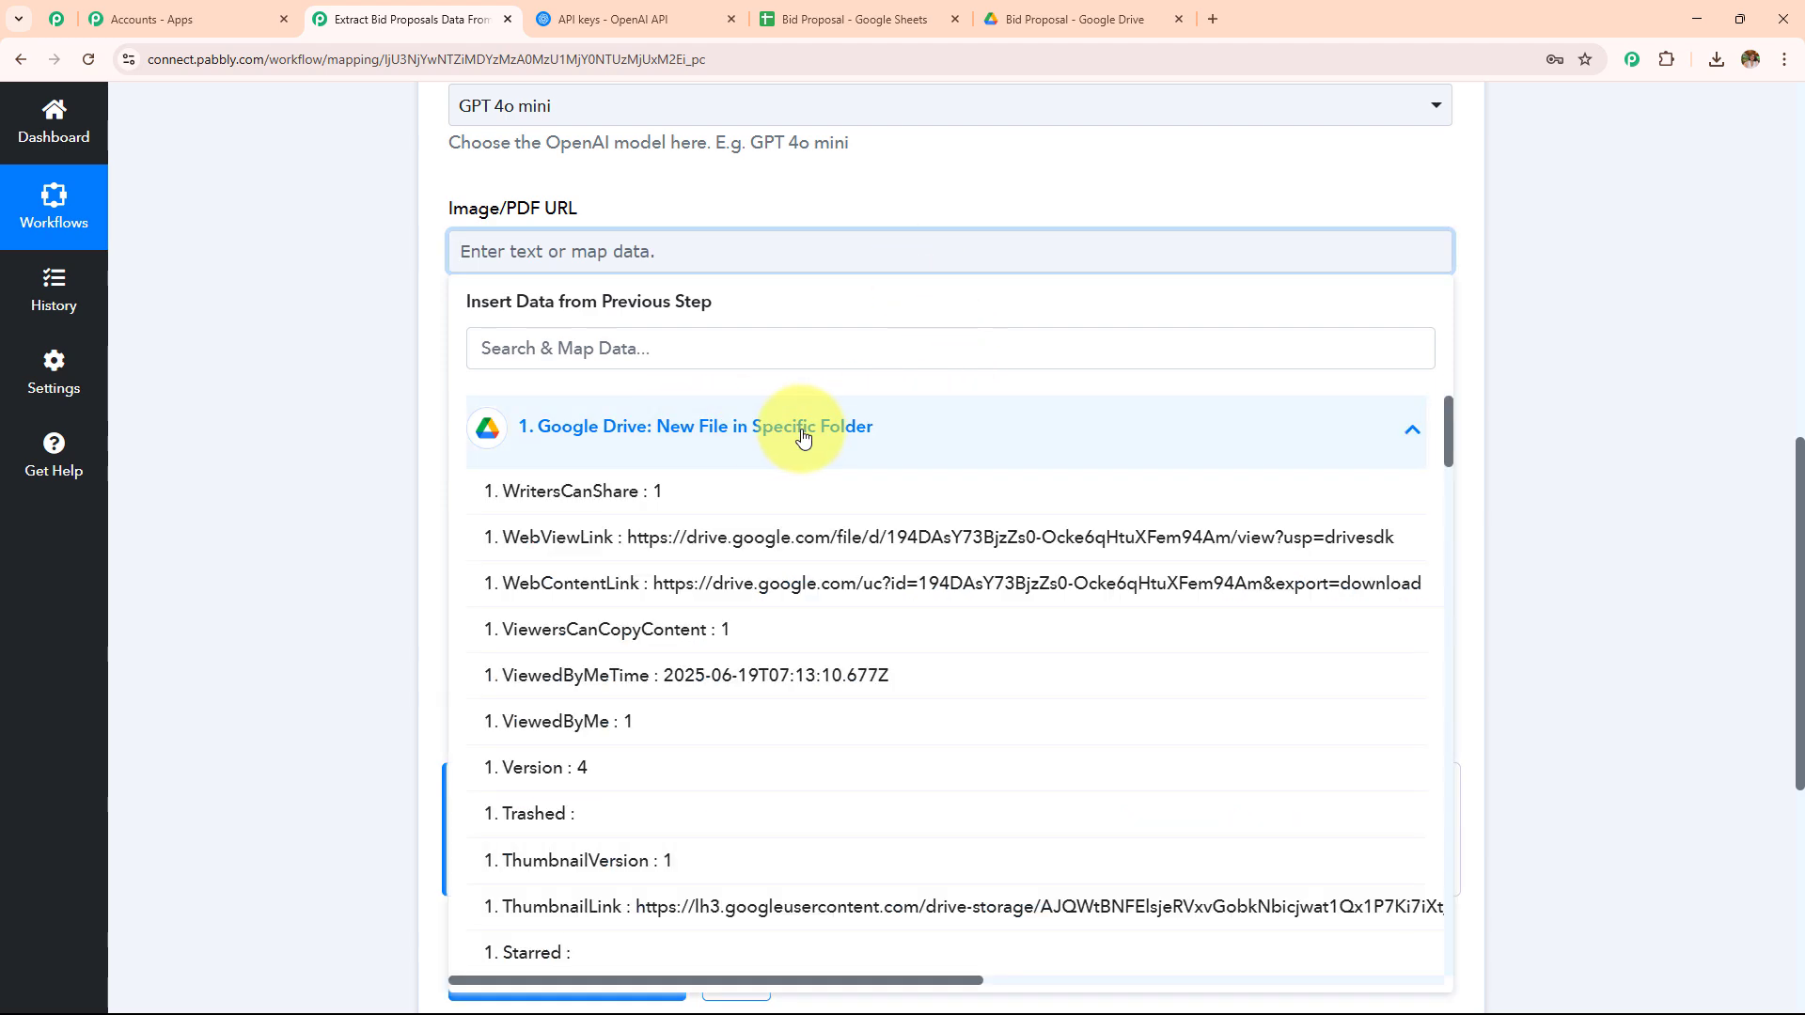
pyautogui.scroll(-4, 792, 456)
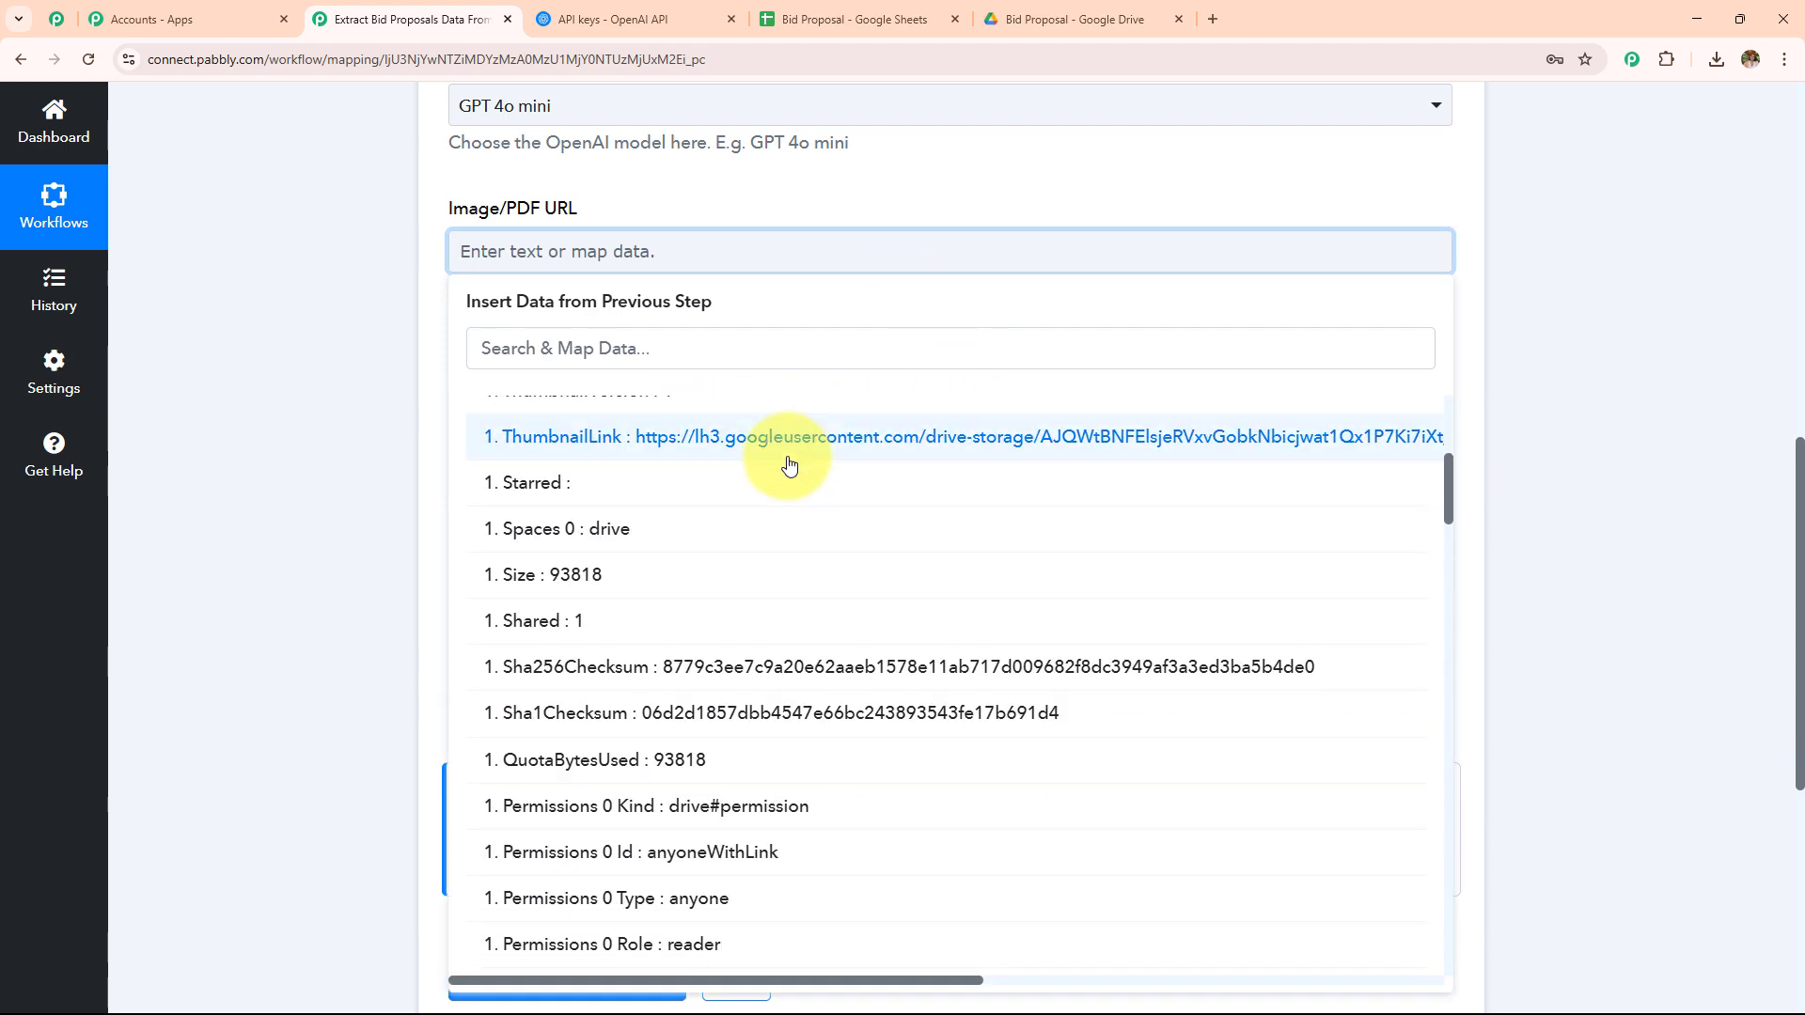
pyautogui.scroll(3, 789, 464)
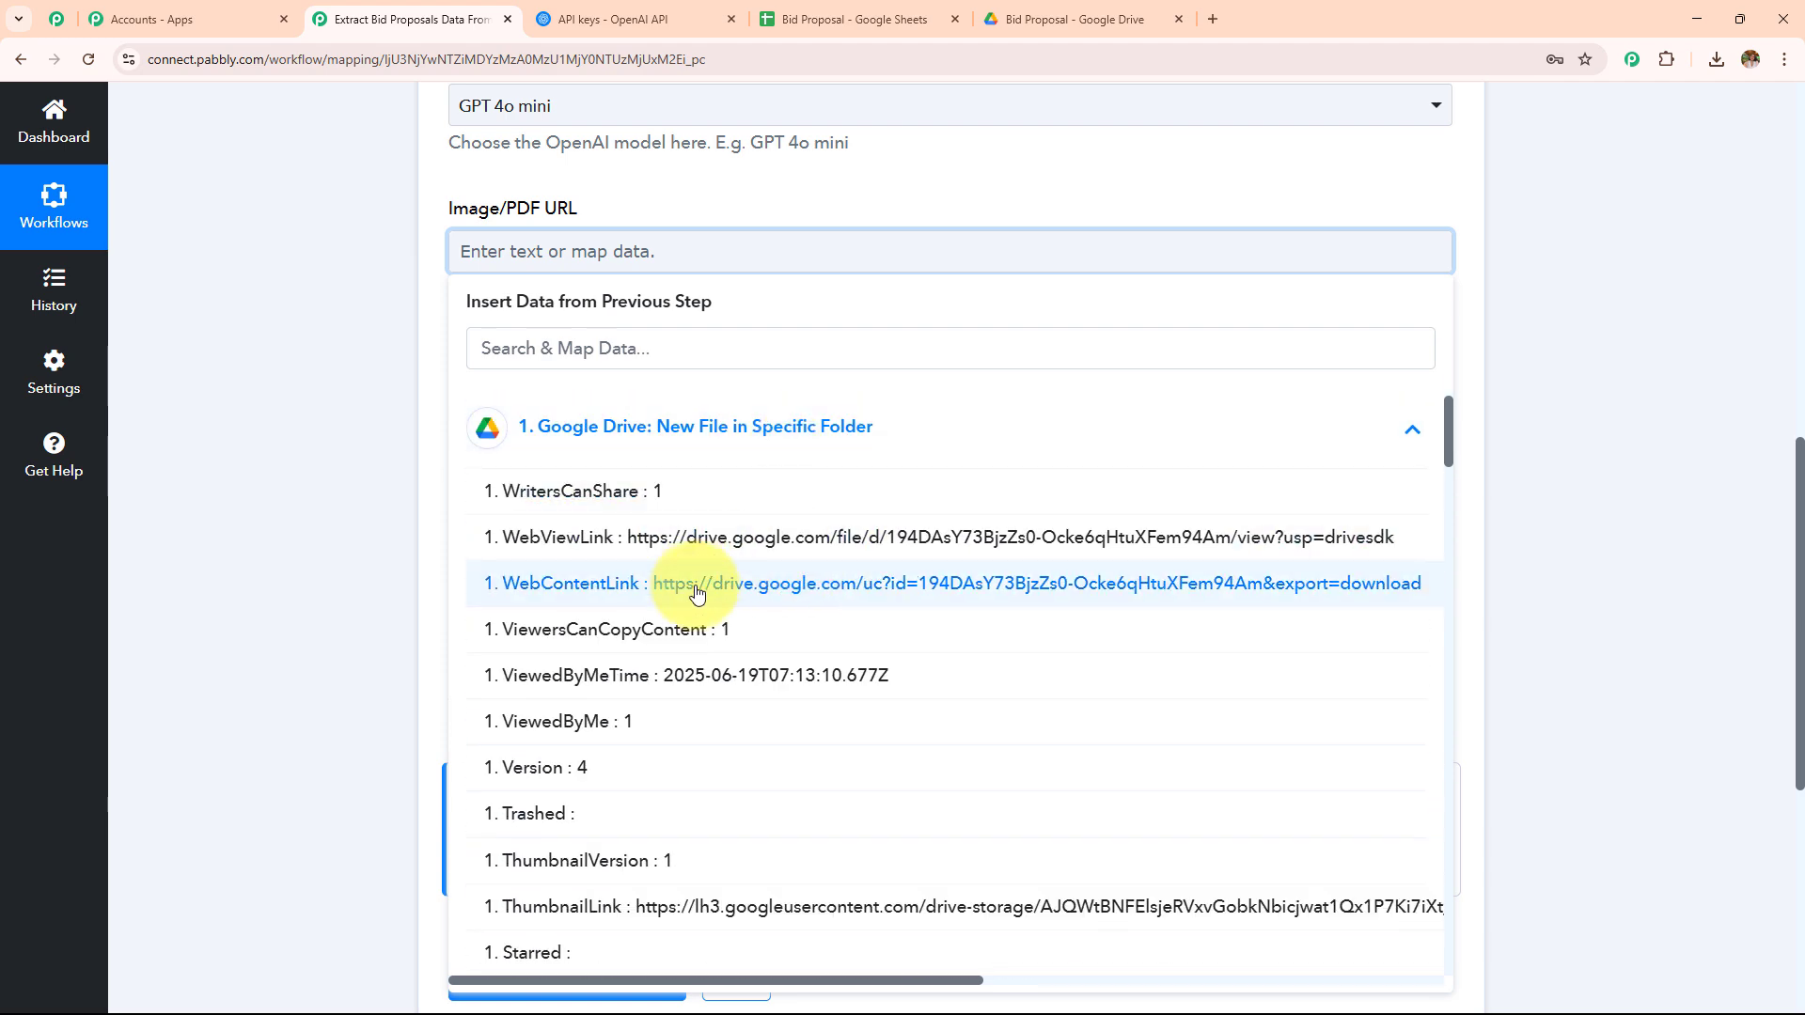
pyautogui.click(766, 579)
pyautogui.click(394, 423)
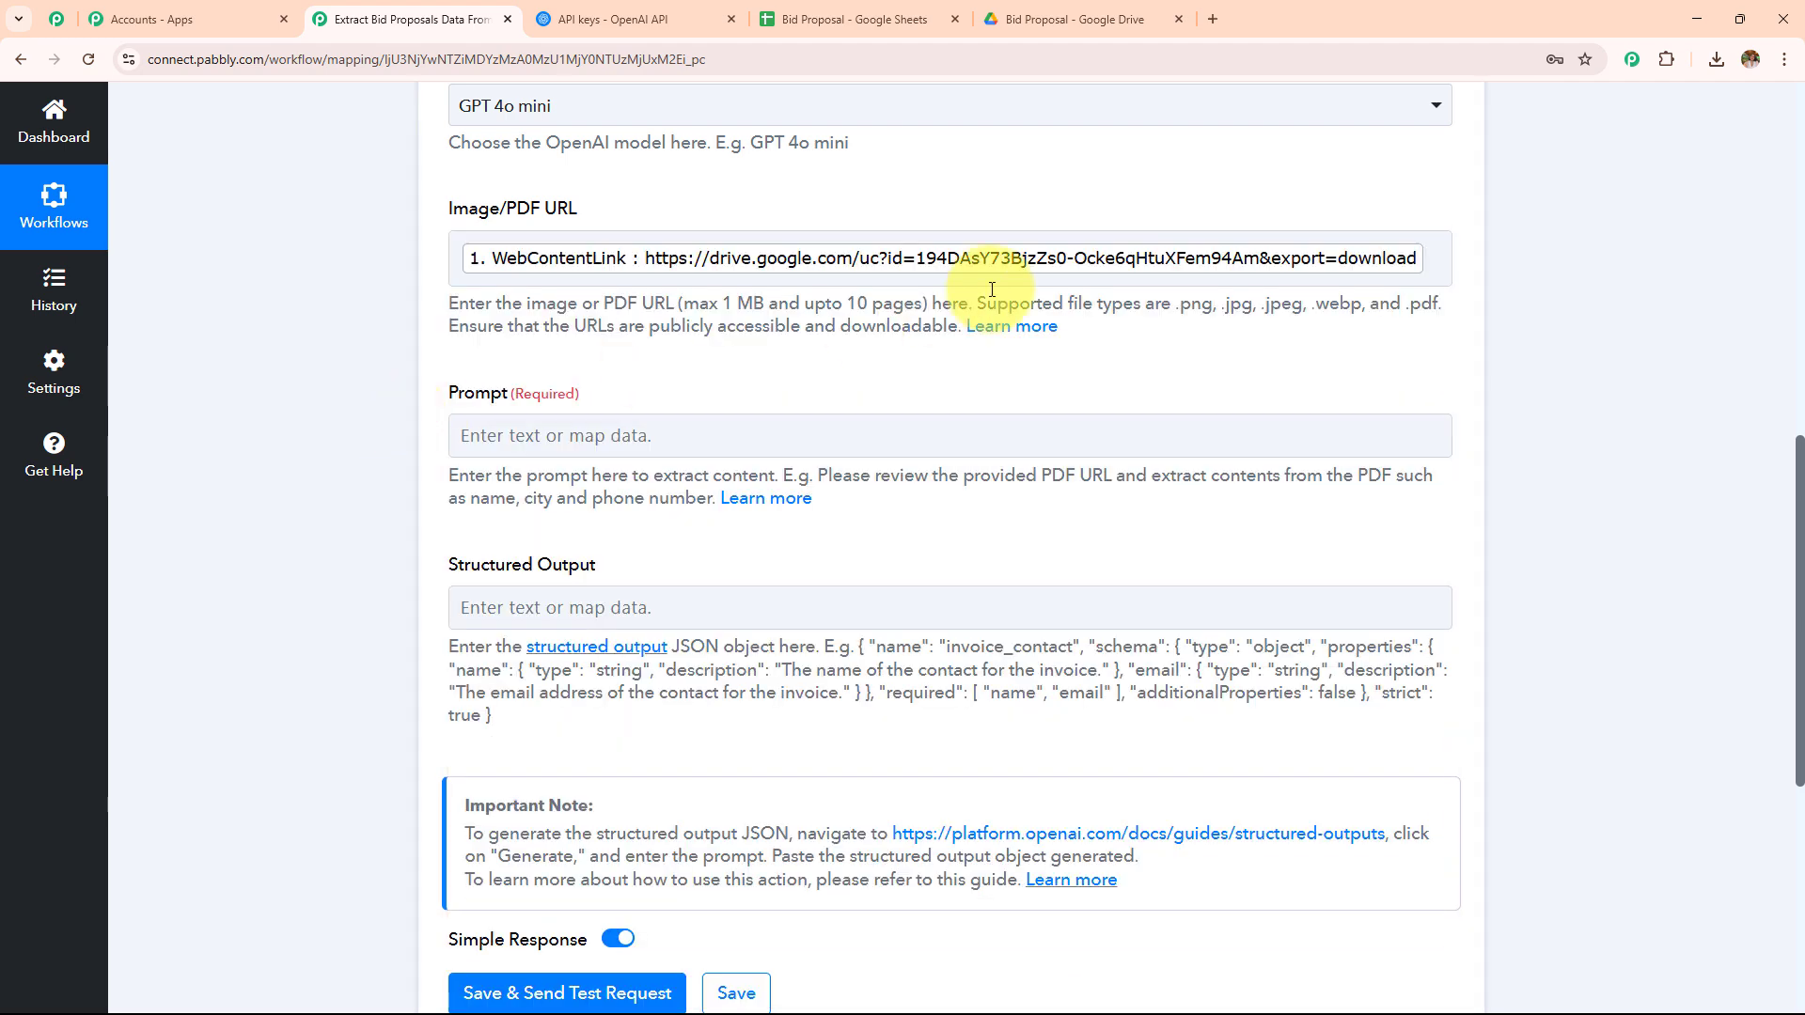
# Step: Set the extraction prompt to "You are an AI assistant helping to extract structured data from a construction bid proposal."
pyautogui.scroll(-4, 990, 290)
pyautogui.scroll(2, 978, 286)
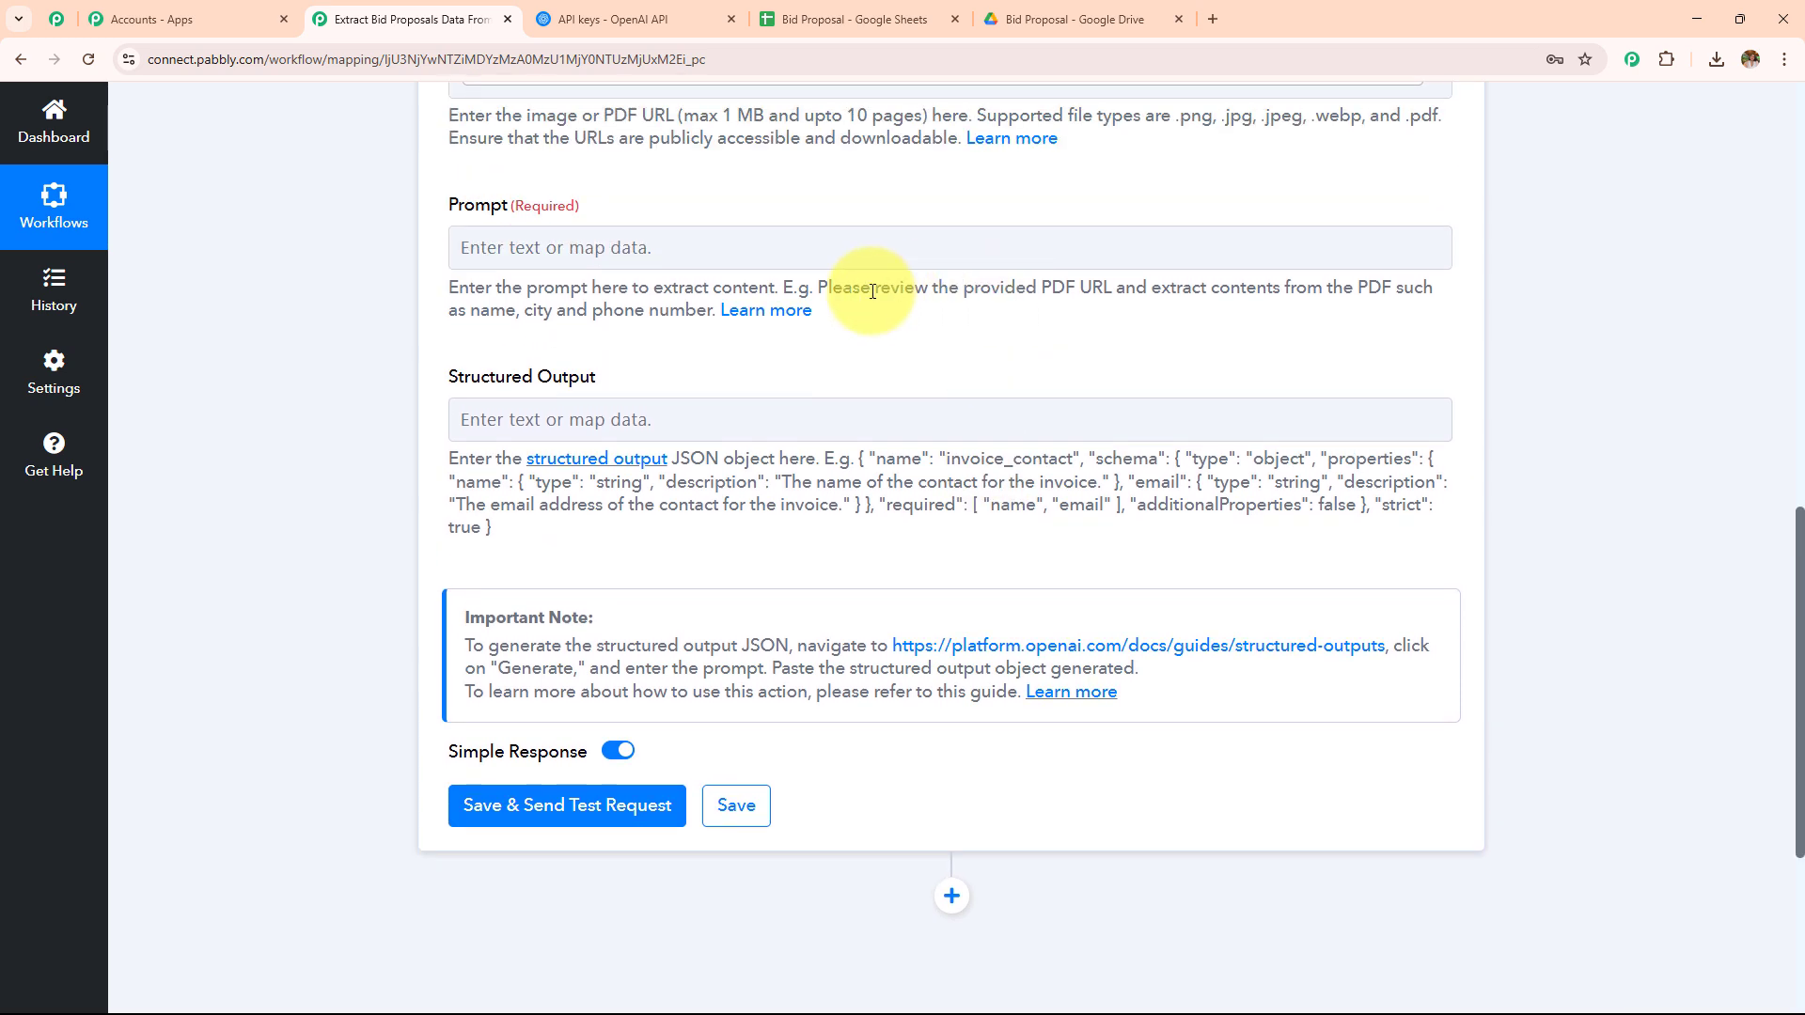
pyautogui.click(656, 248)
pyautogui.write('You are an AI assistant helping to extract structured data from a construction bid proposal.')
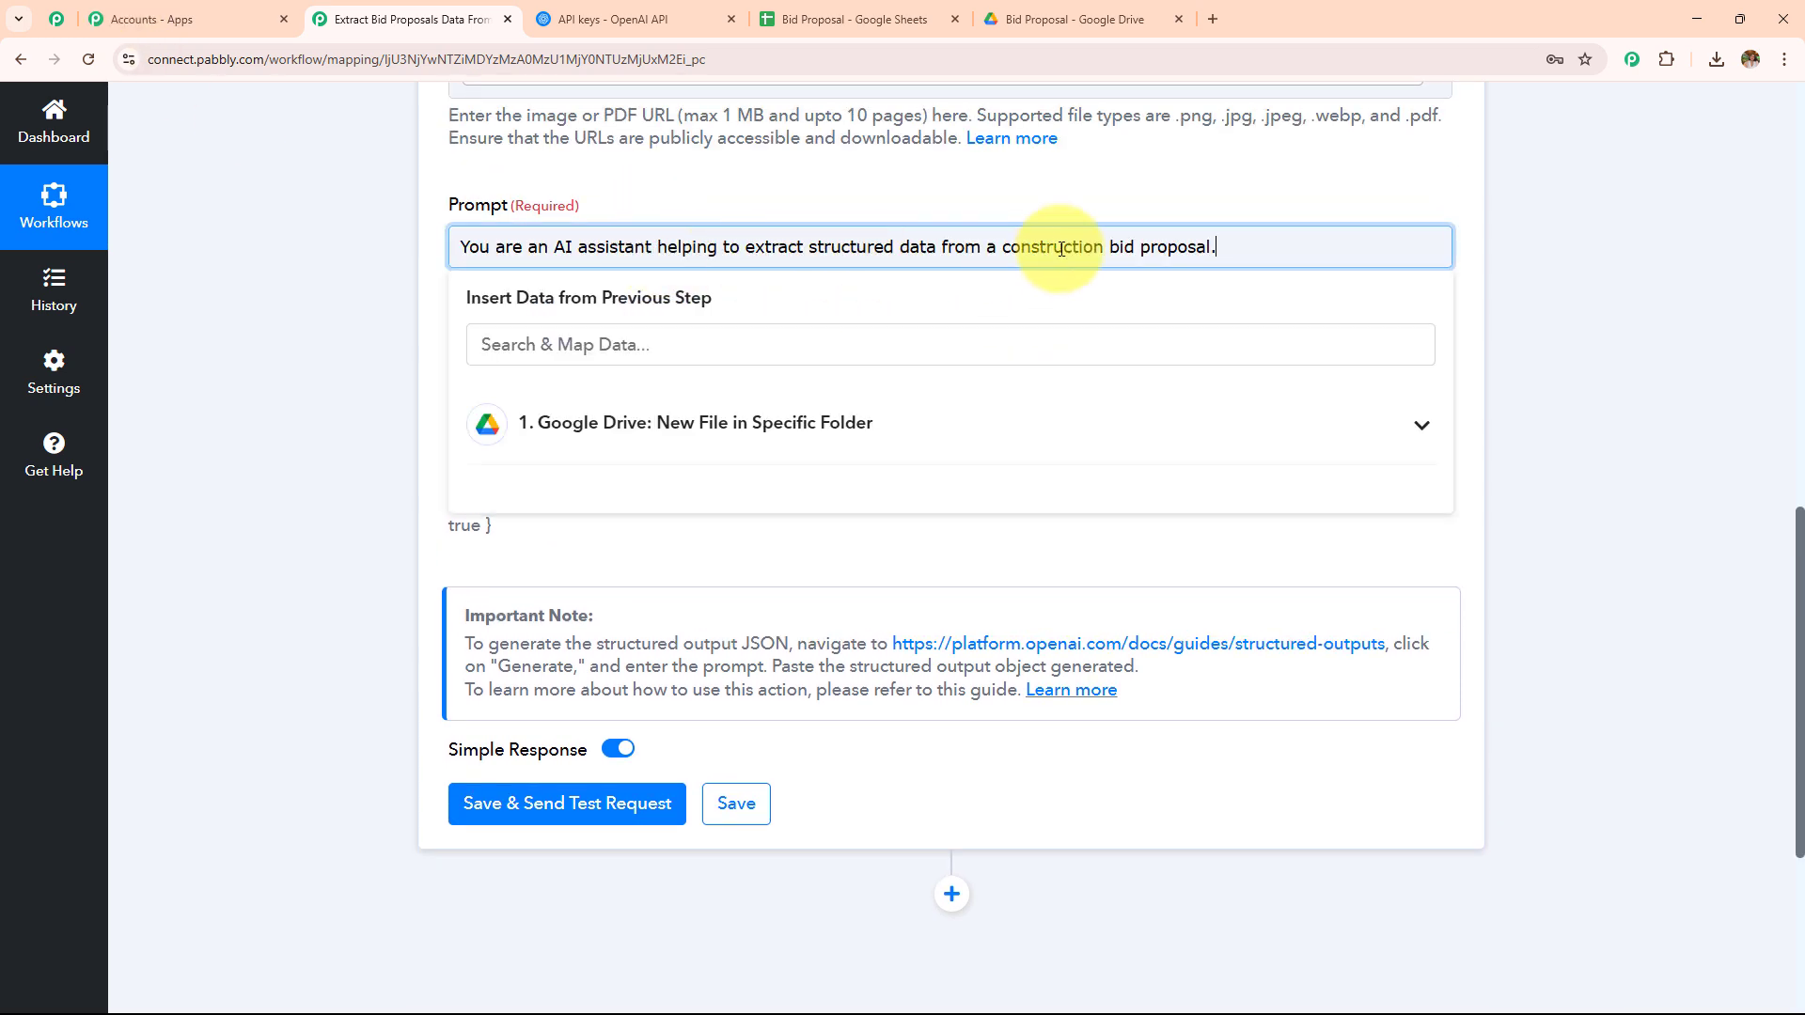
pyautogui.moveTo(1206, 246); pyautogui.dragTo(280, 268)
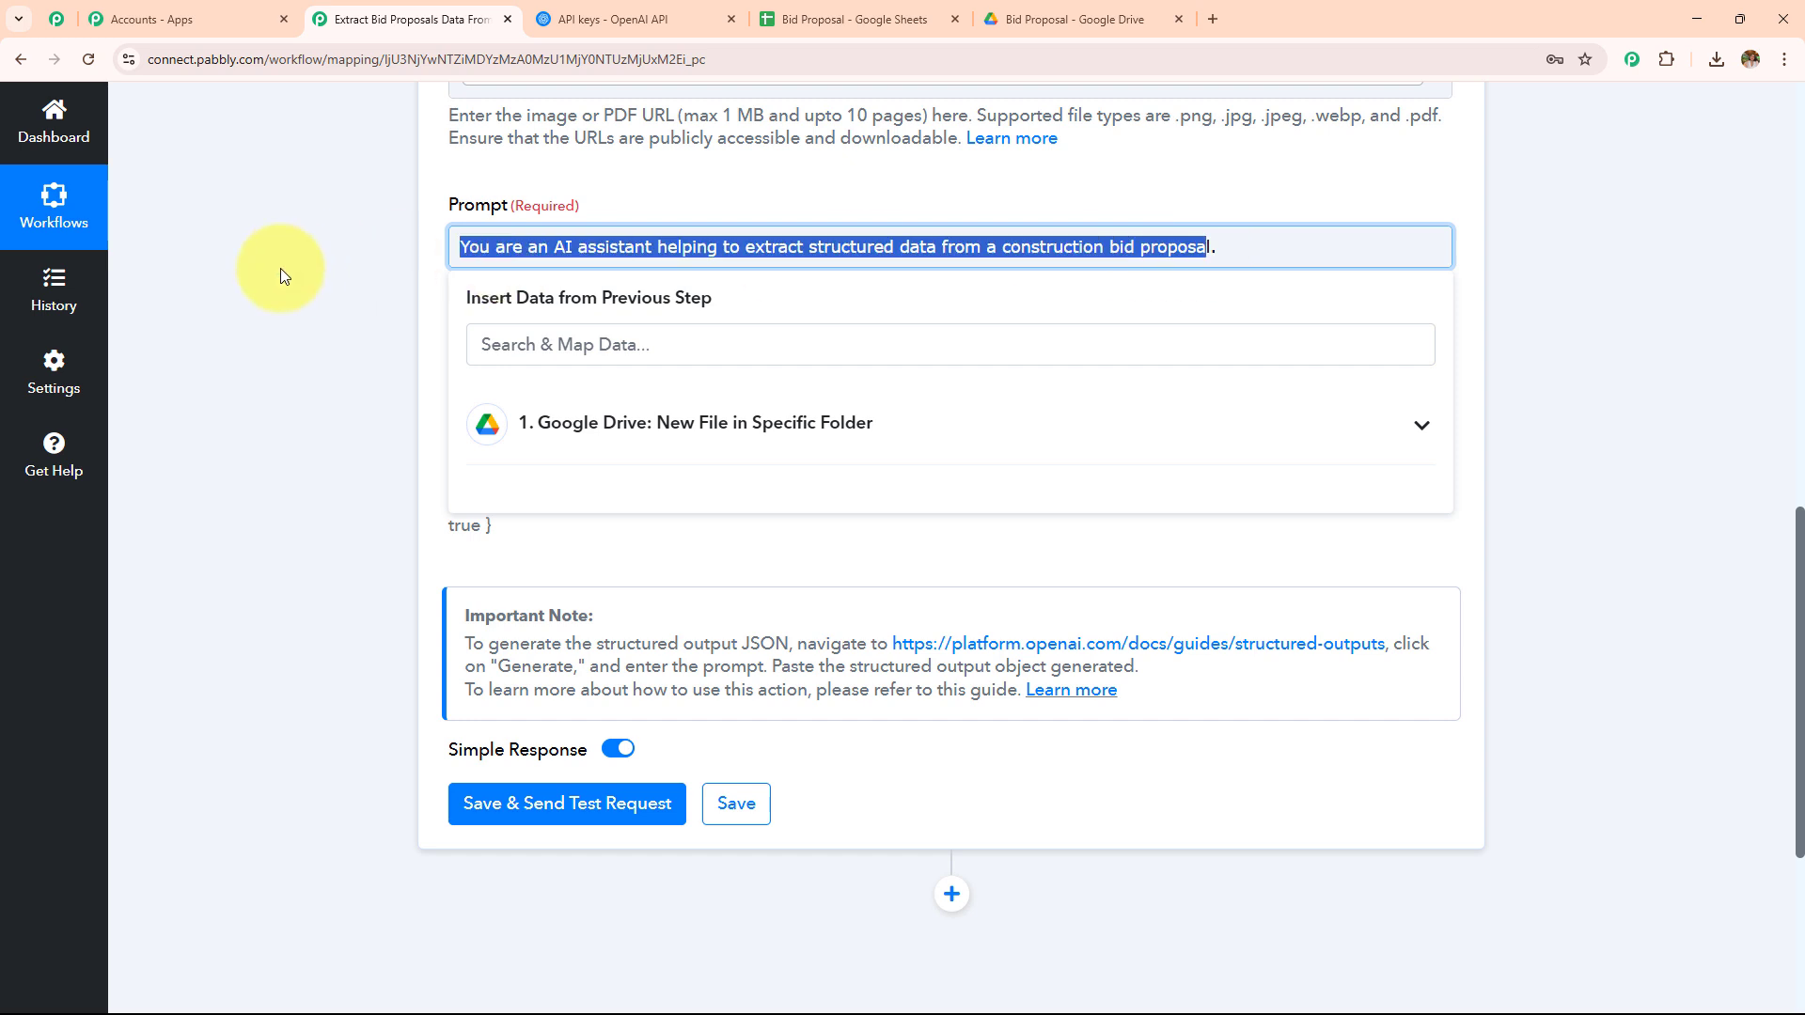
pyautogui.click(323, 292)
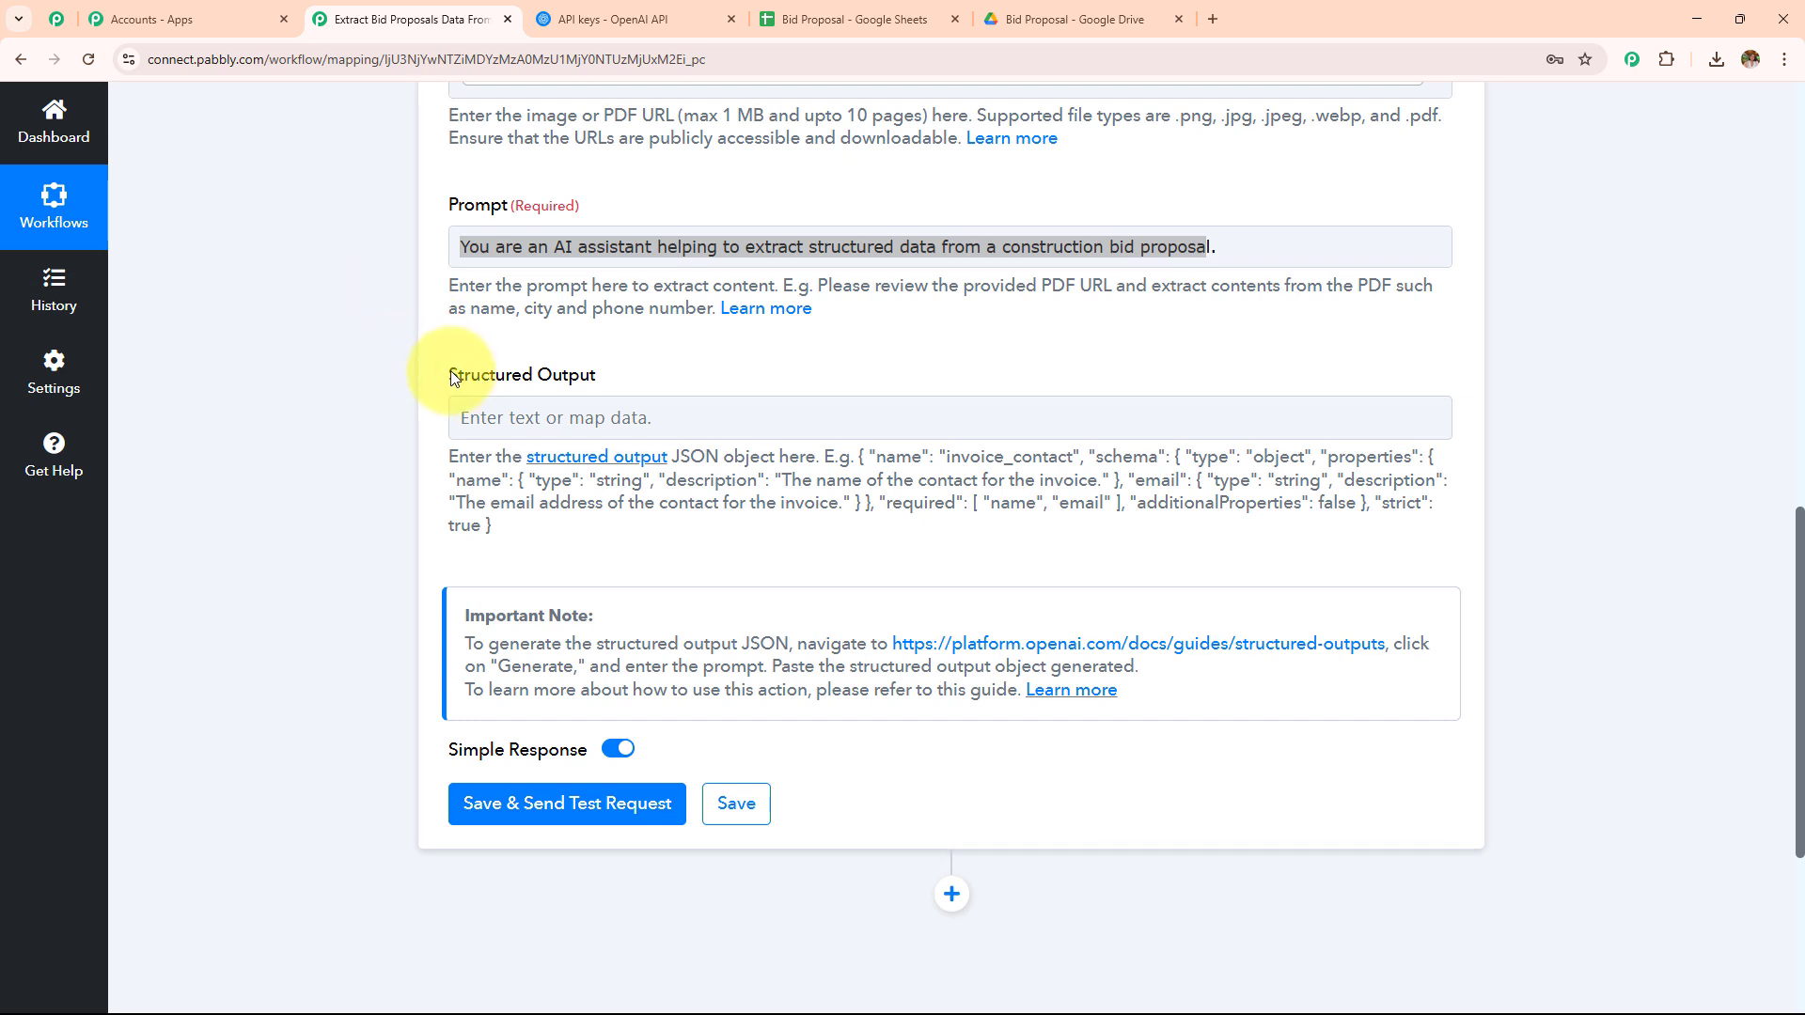
# Step: Check the Structured Output field against the column headings in the Bid Proposal spreadsheet, and return to the Pabbly Connect workflow
pyautogui.moveTo(431, 372); pyautogui.dragTo(698, 383)
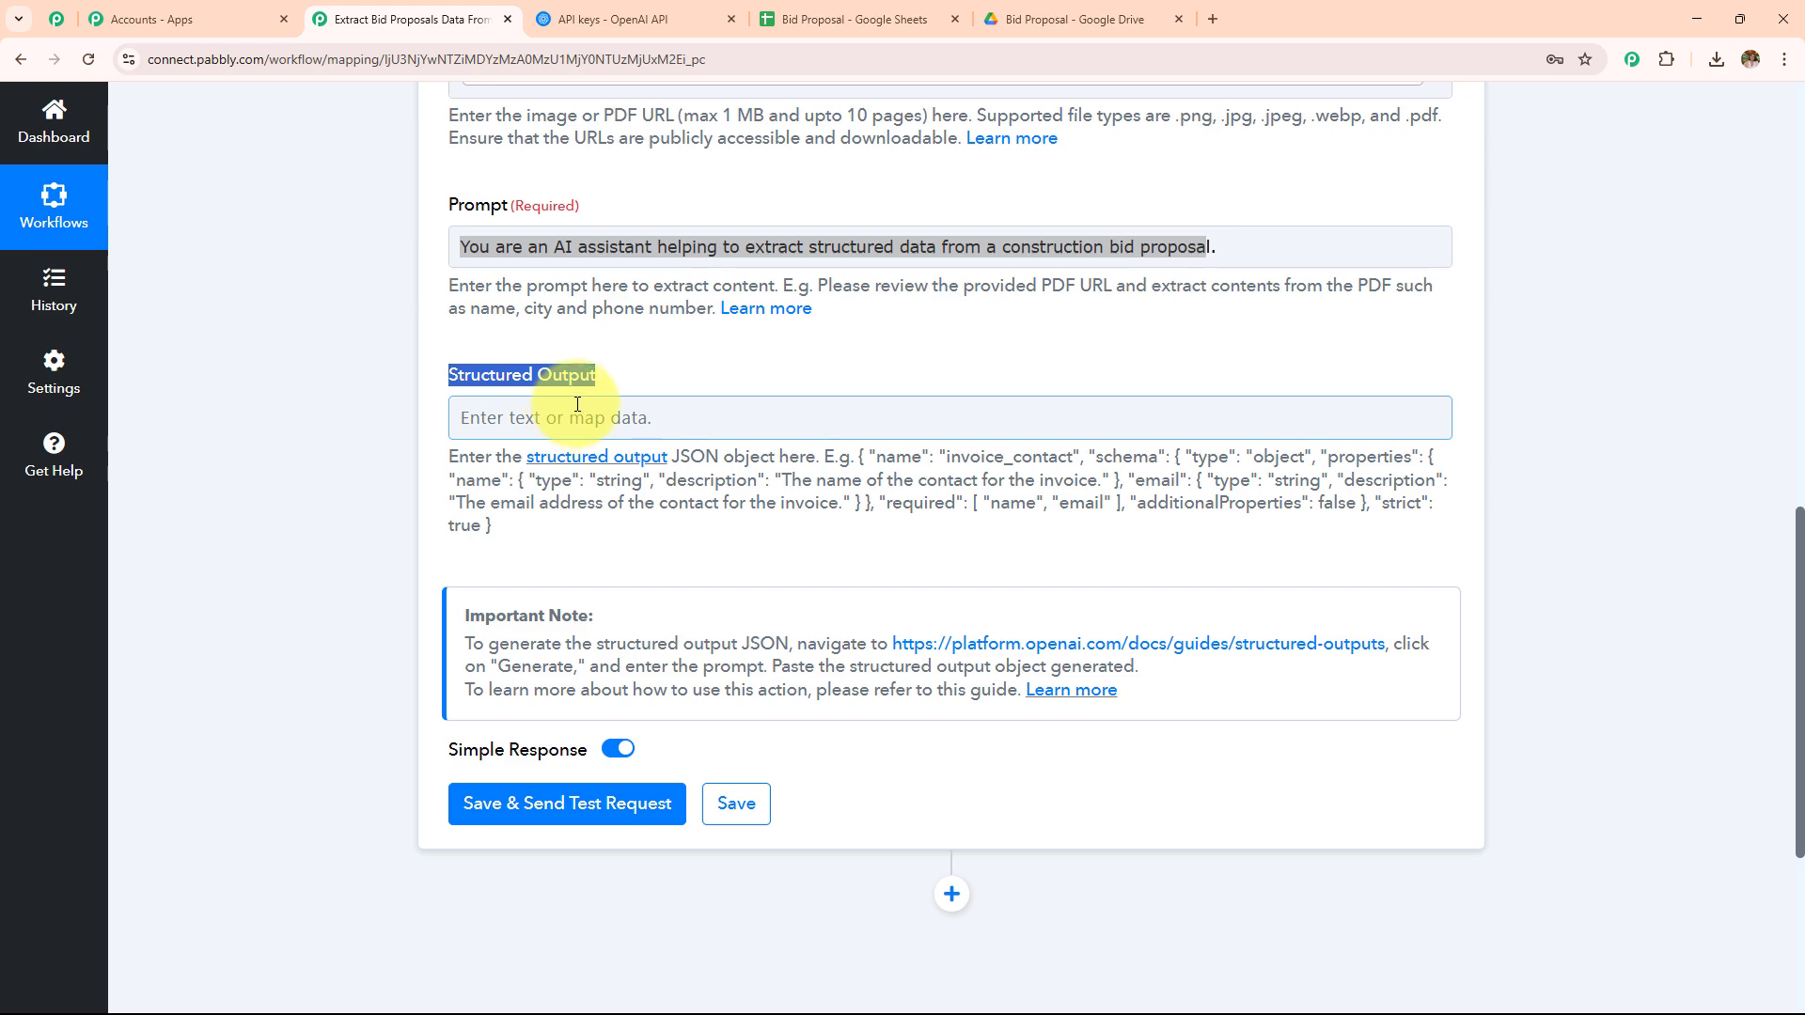
pyautogui.click(809, 17)
pyautogui.click(435, 8)
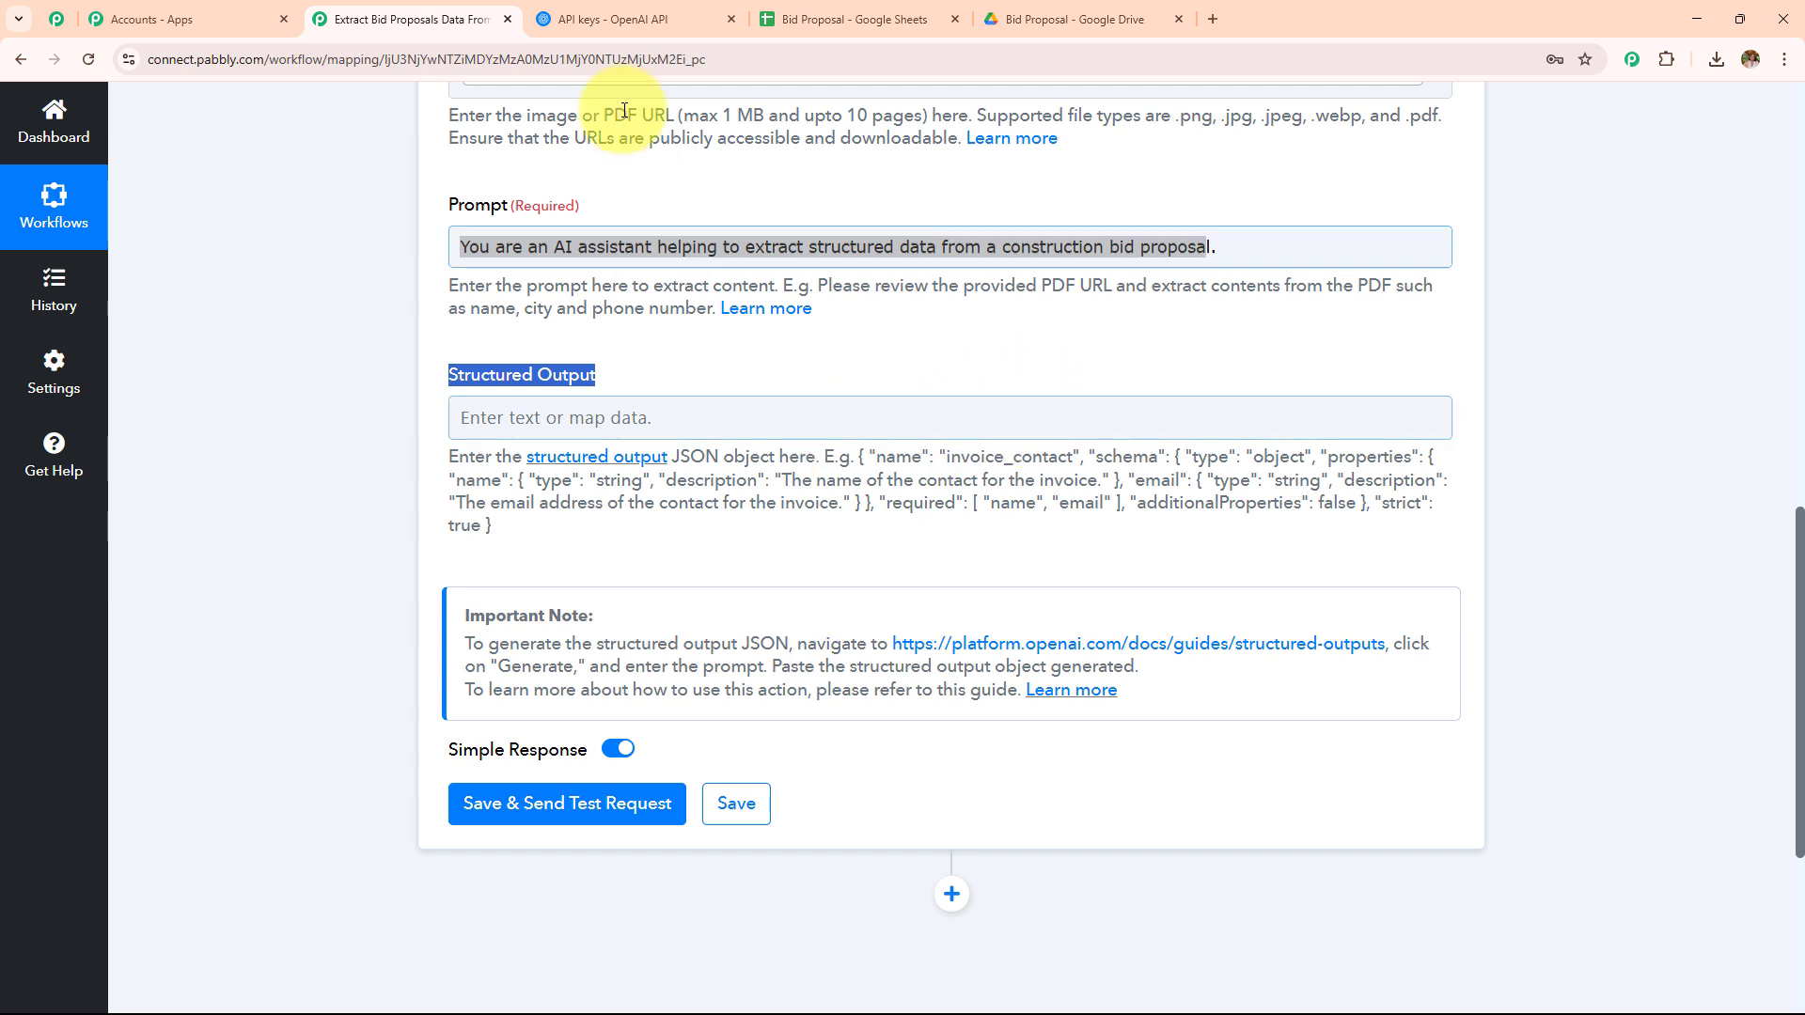
pyautogui.click(846, 20)
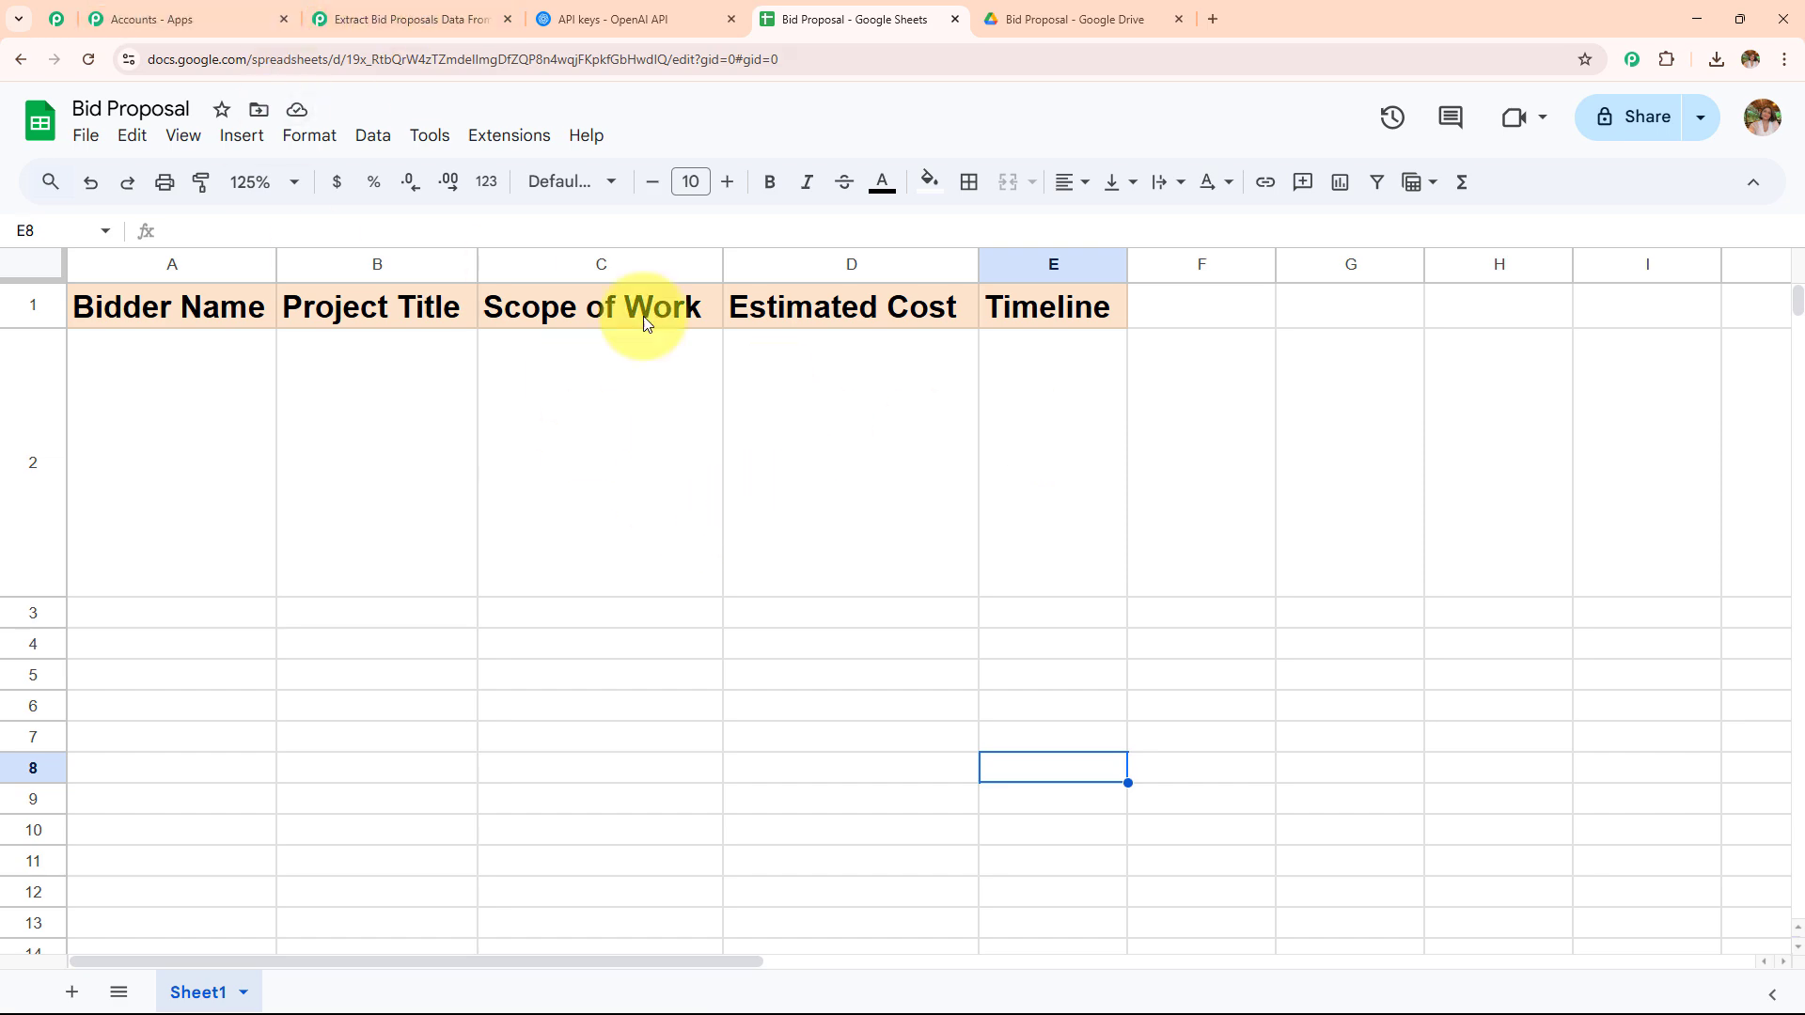
pyautogui.click(414, 19)
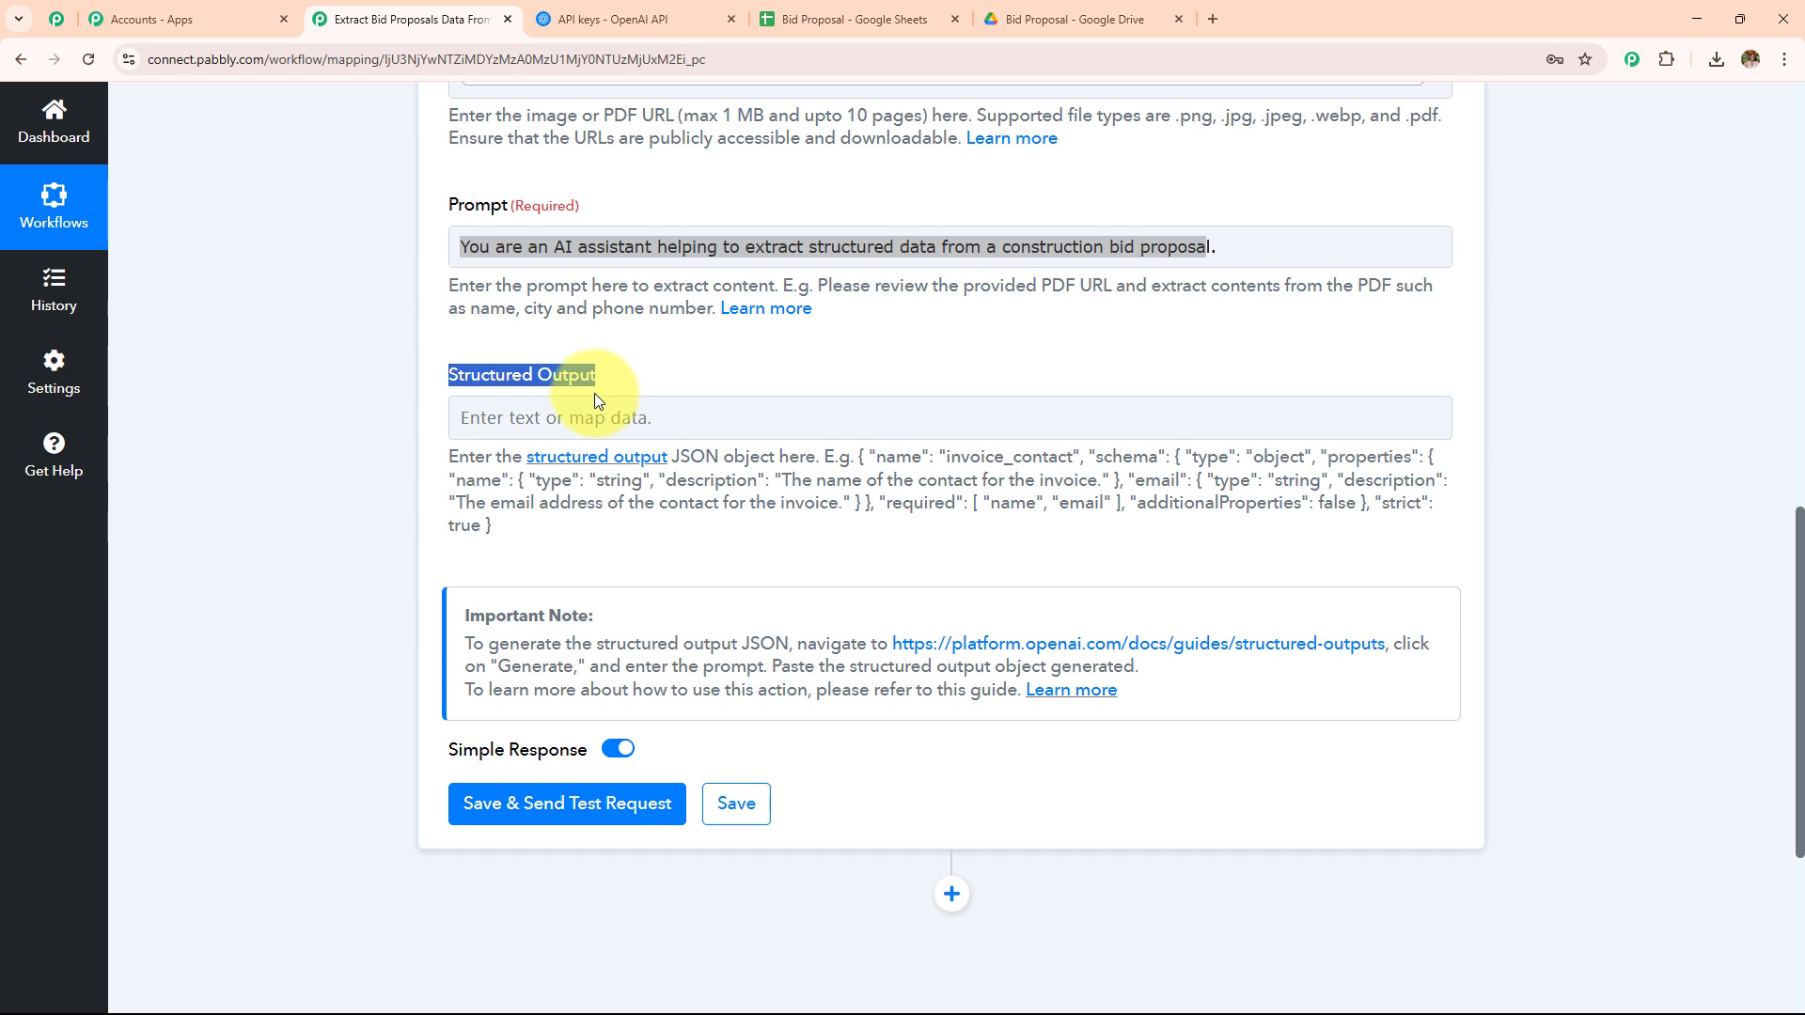
# Step: Open OpenAI's Structured Outputs guide from the action's important note and start its JSON schema generator
pyautogui.click(1013, 650)
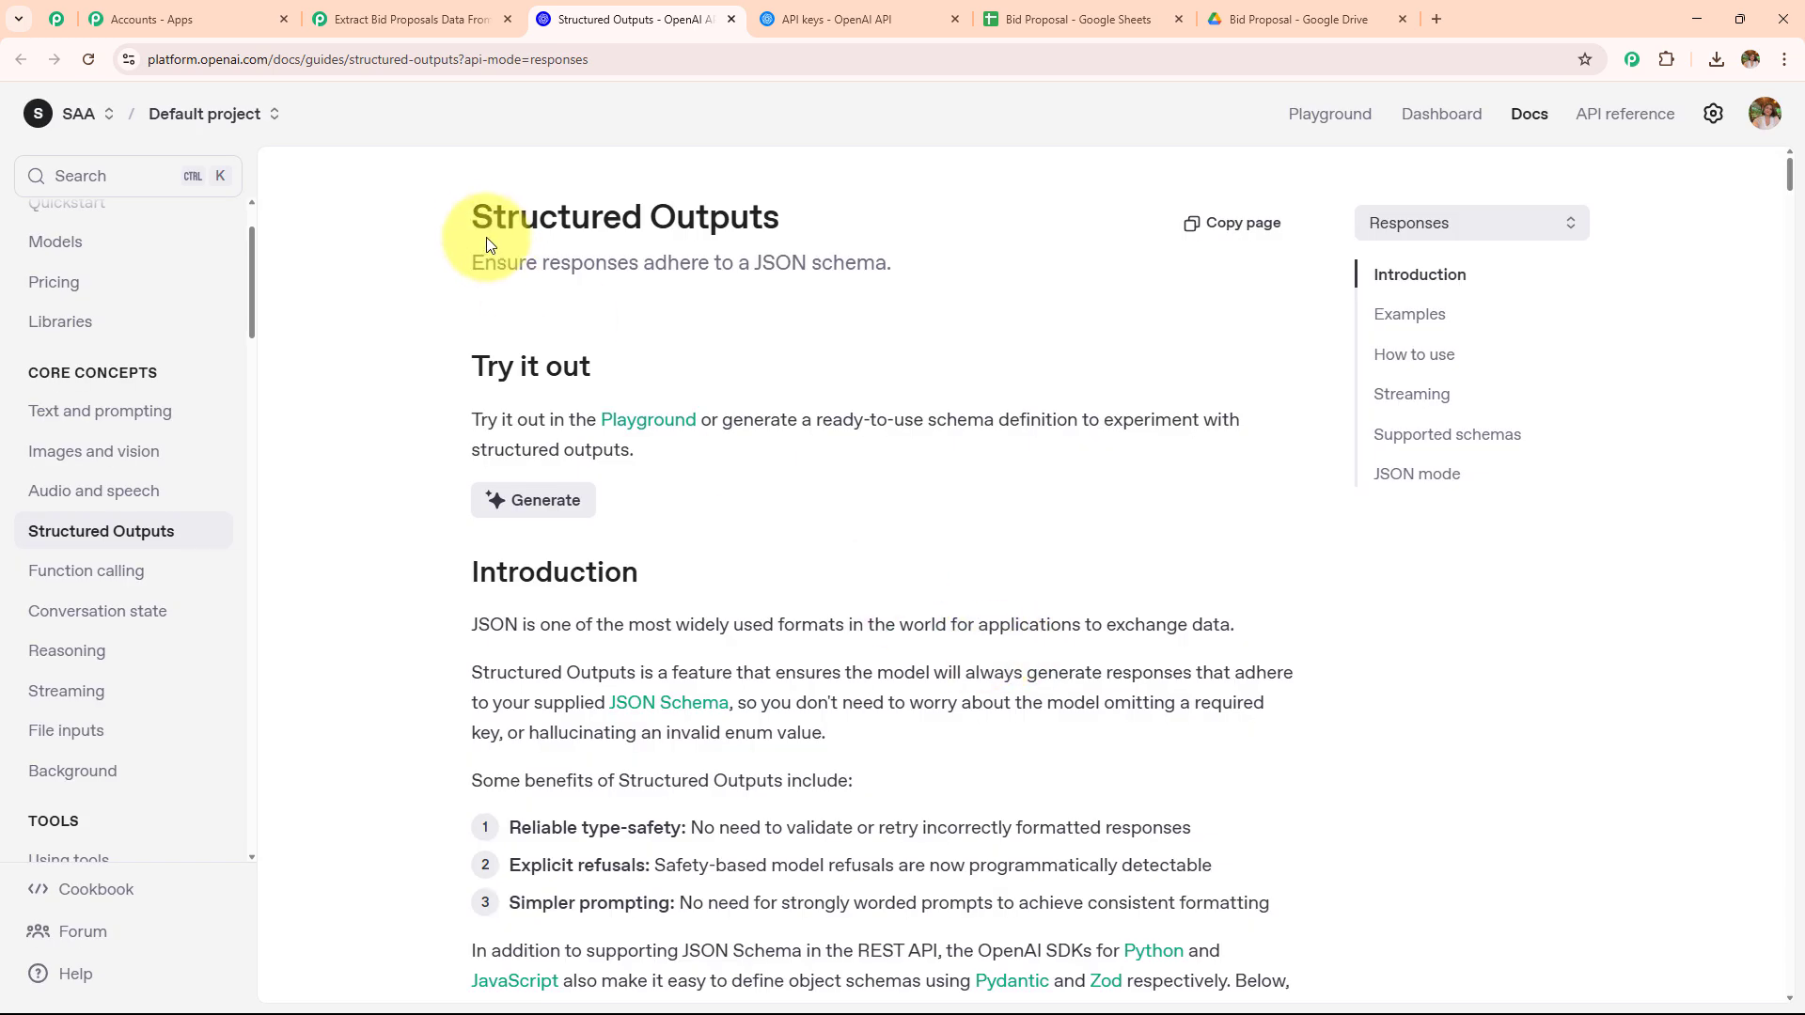
pyautogui.moveTo(494, 225); pyautogui.dragTo(972, 211)
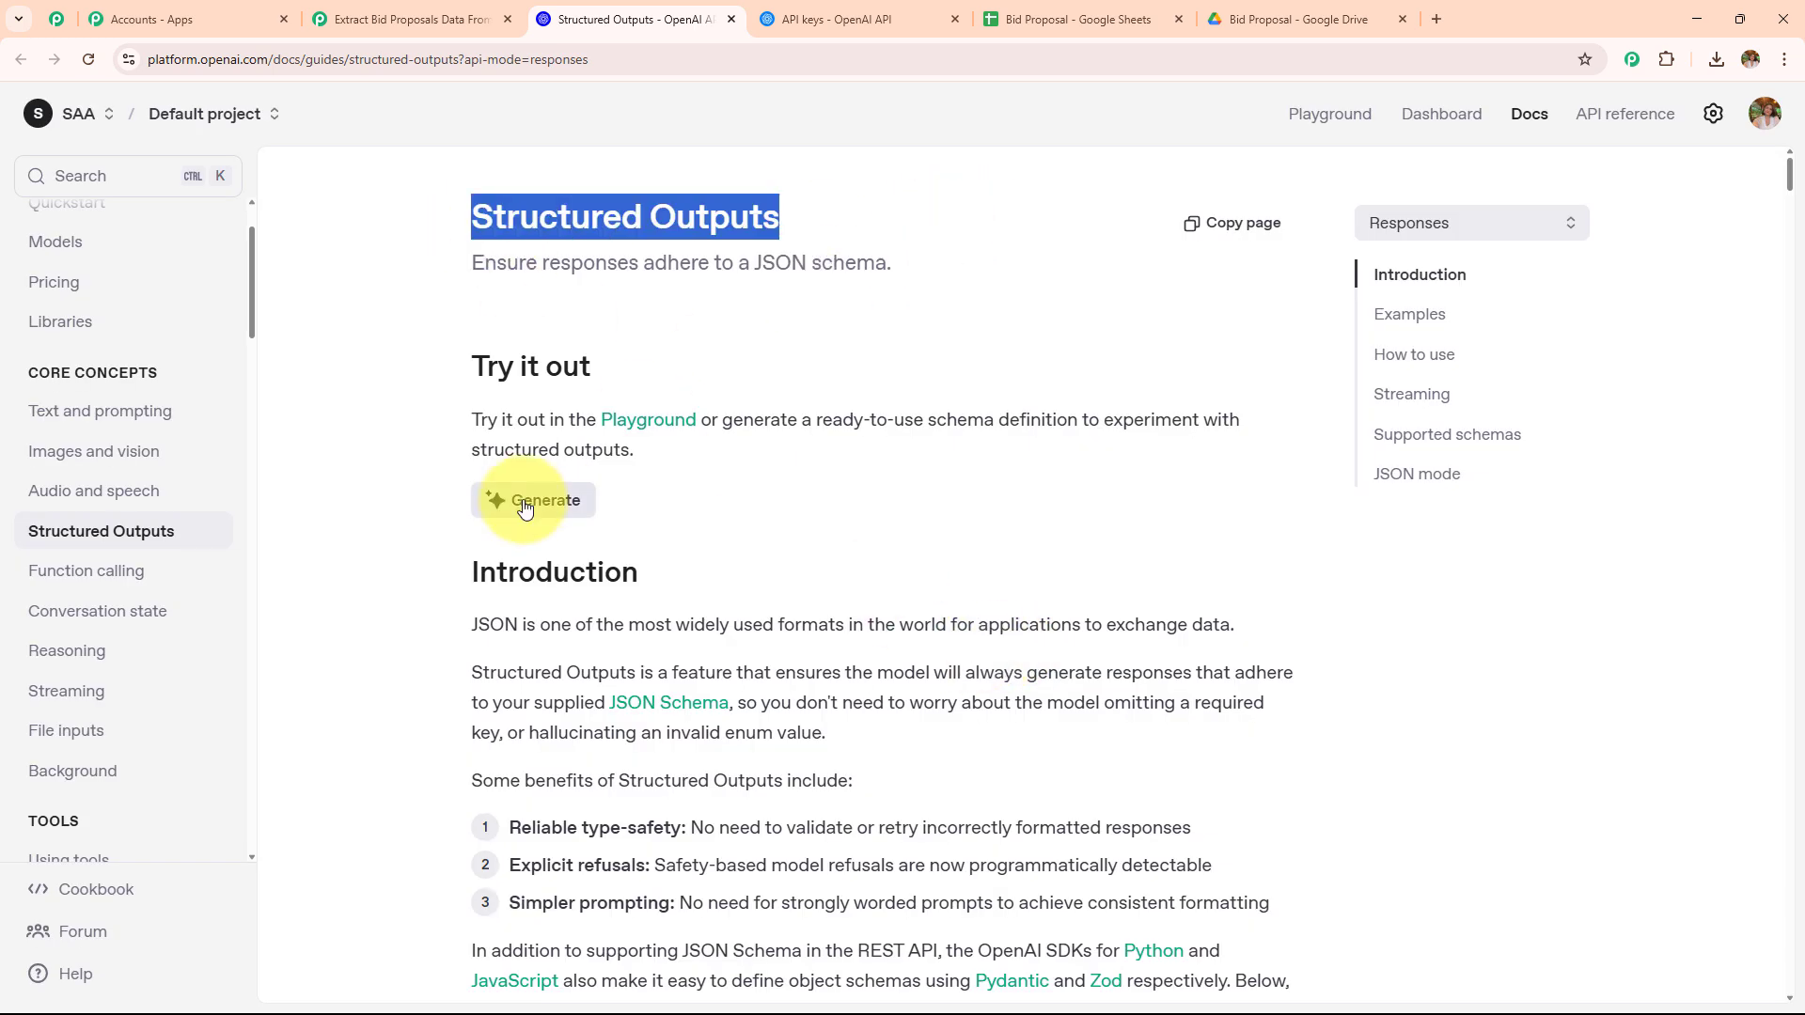
pyautogui.moveTo(472, 420); pyautogui.dragTo(754, 454)
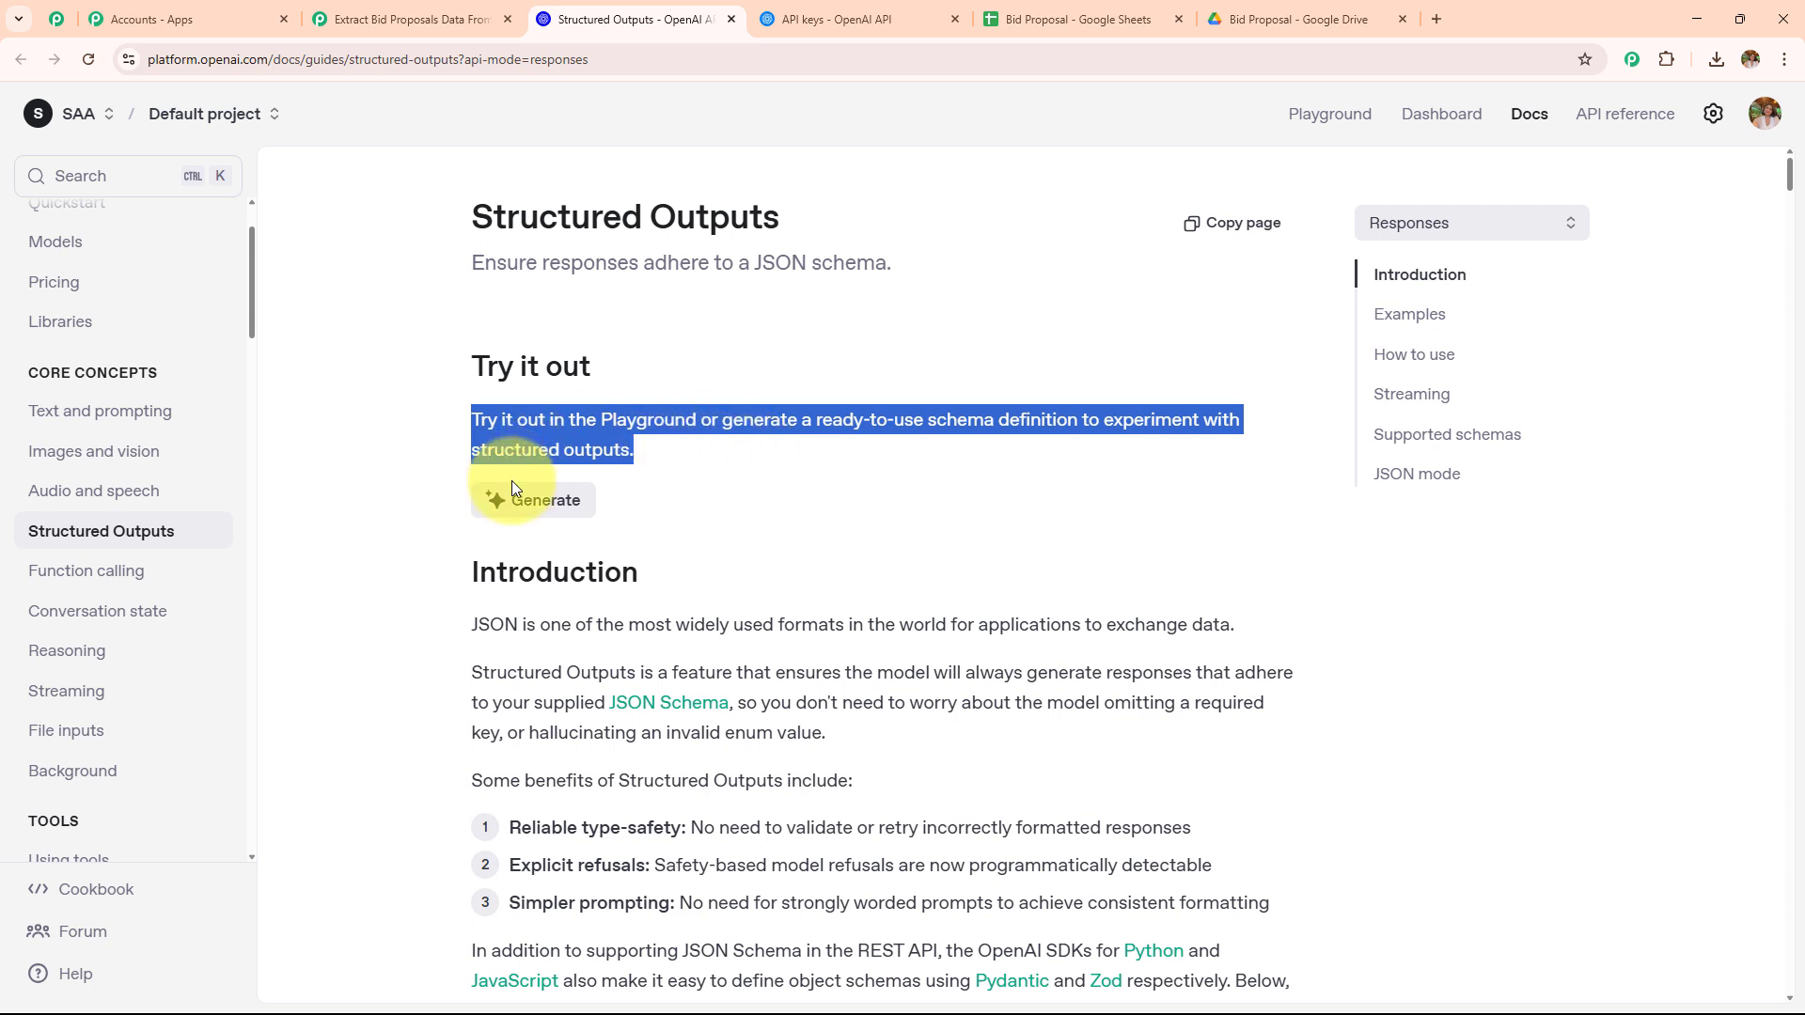
pyautogui.click(523, 517)
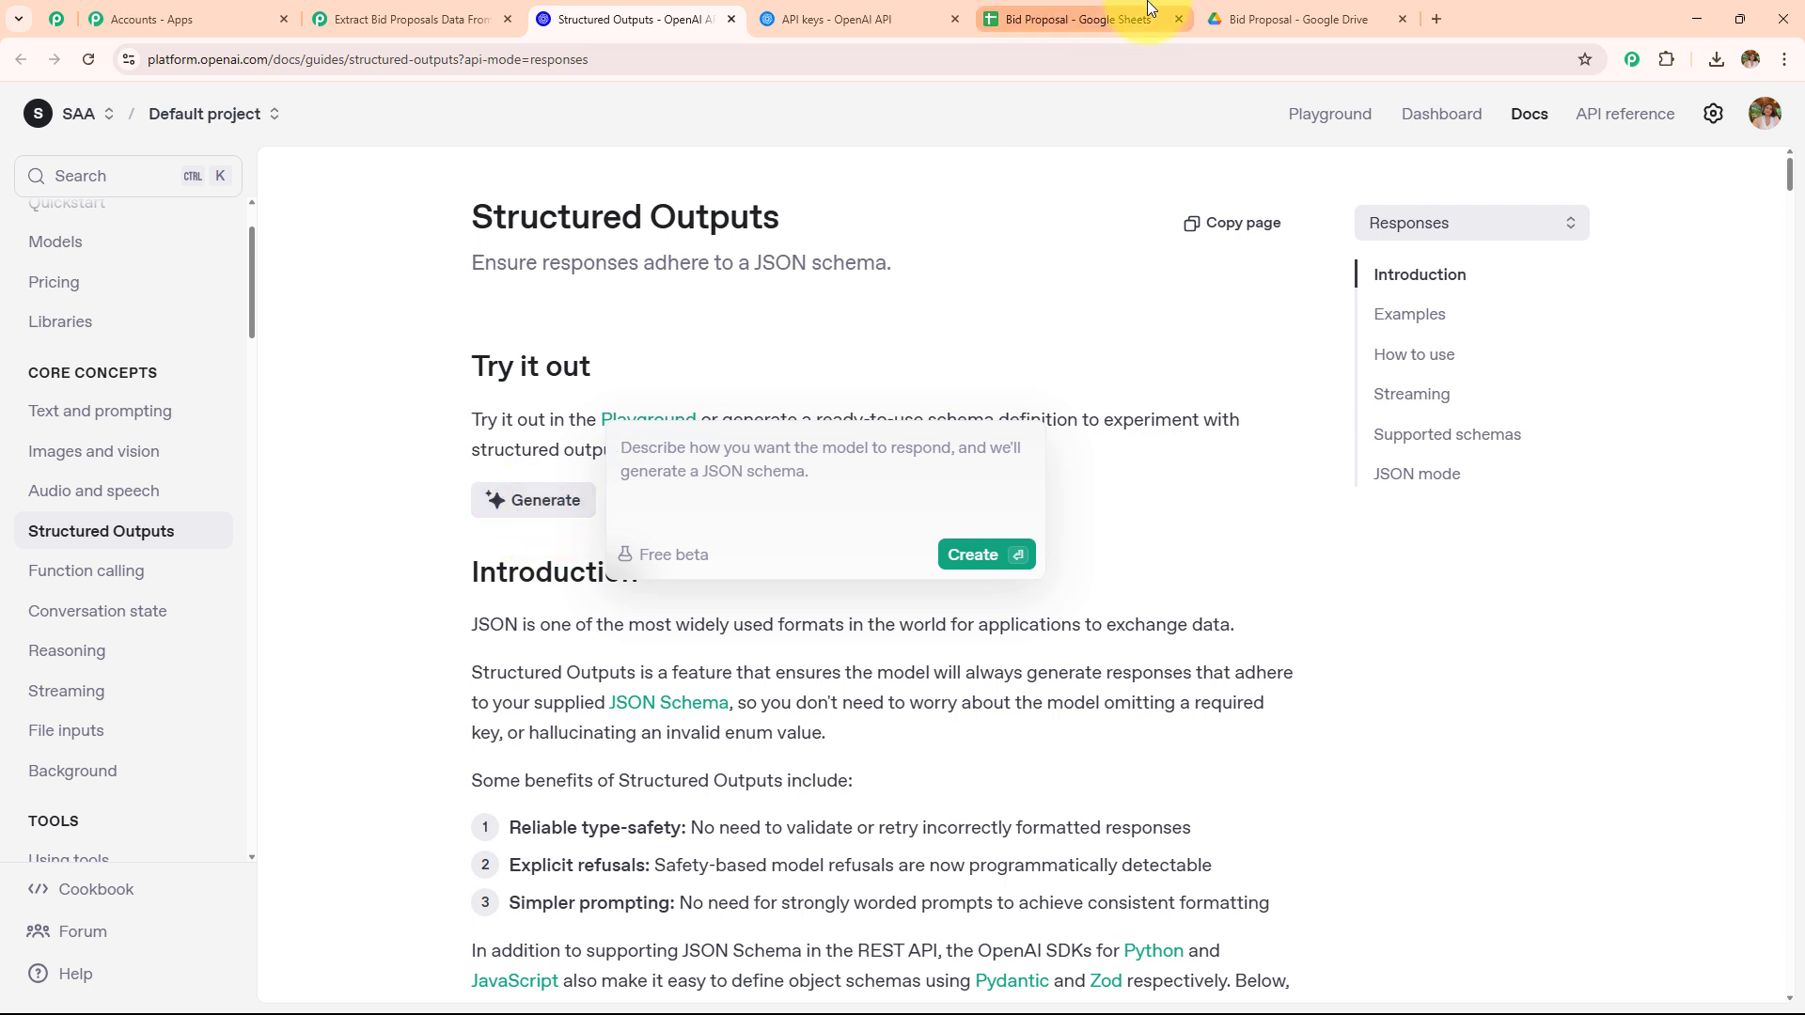
# Step: Check the sheet's headings and paste a schema description covering Bidder Name, Project Title, Scope of Work, Estimated Cost and Timeline as text fields
pyautogui.click(1072, 19)
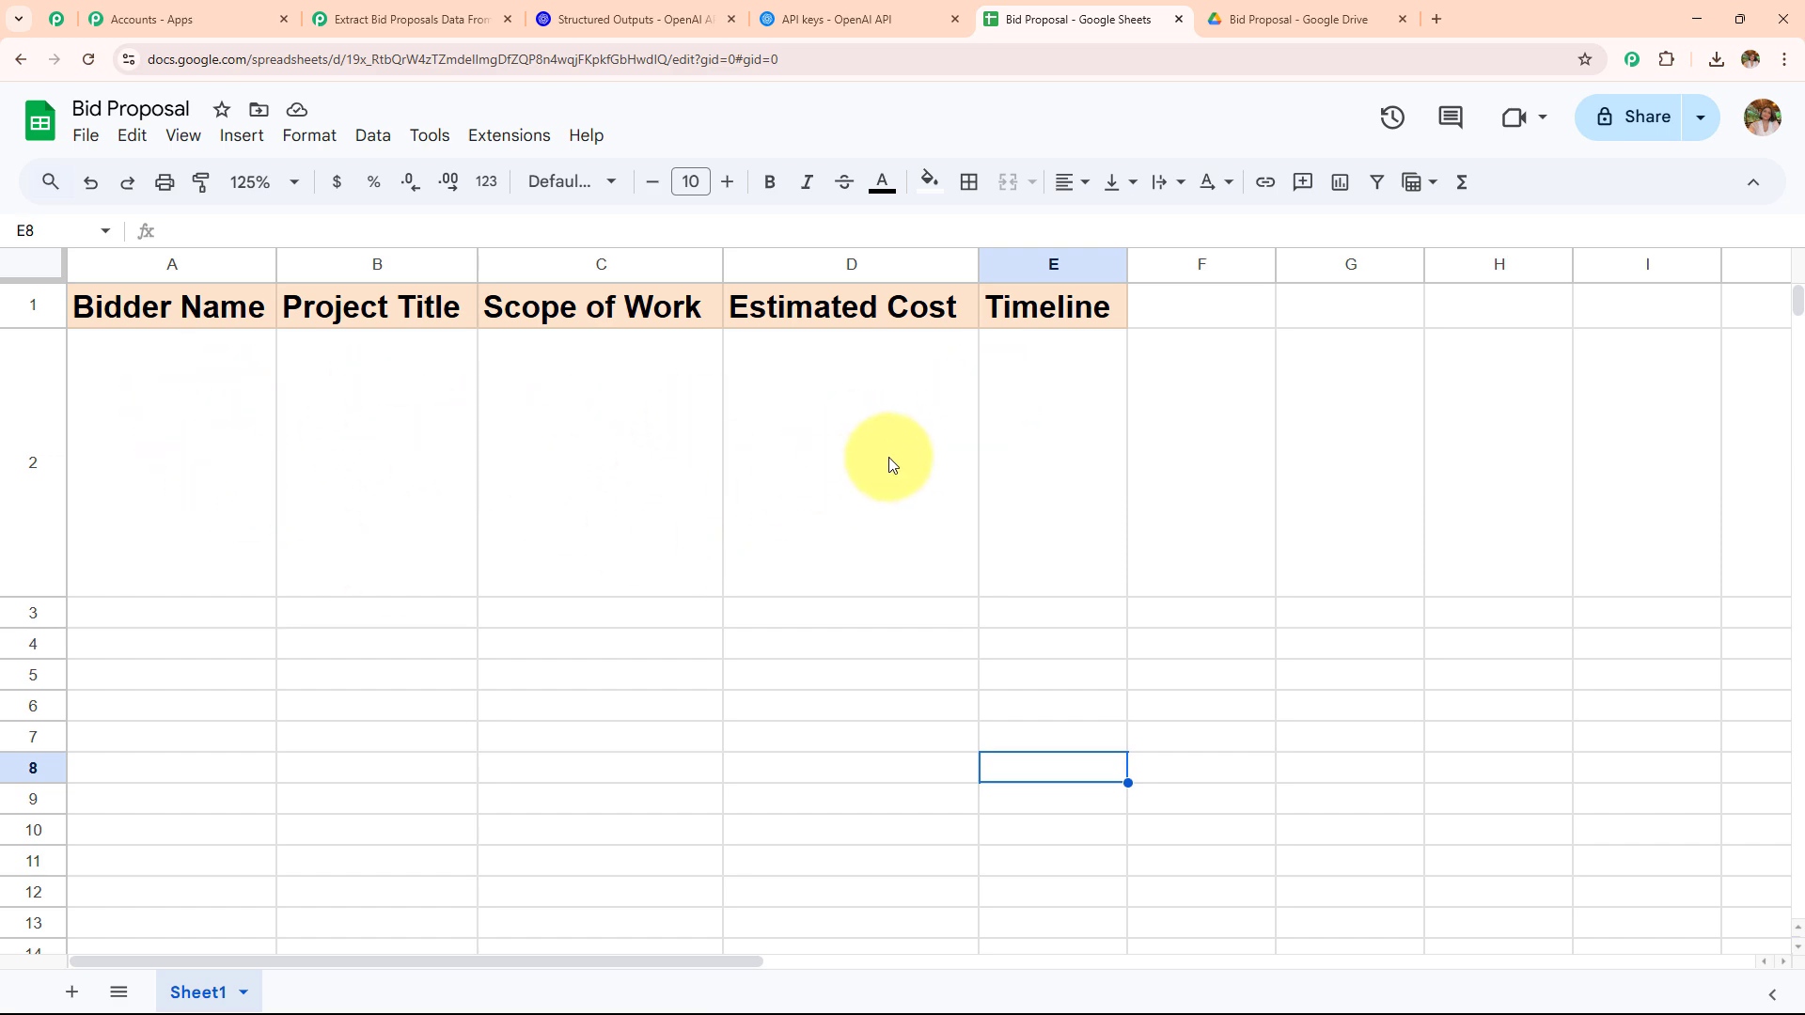
pyautogui.click(624, 20)
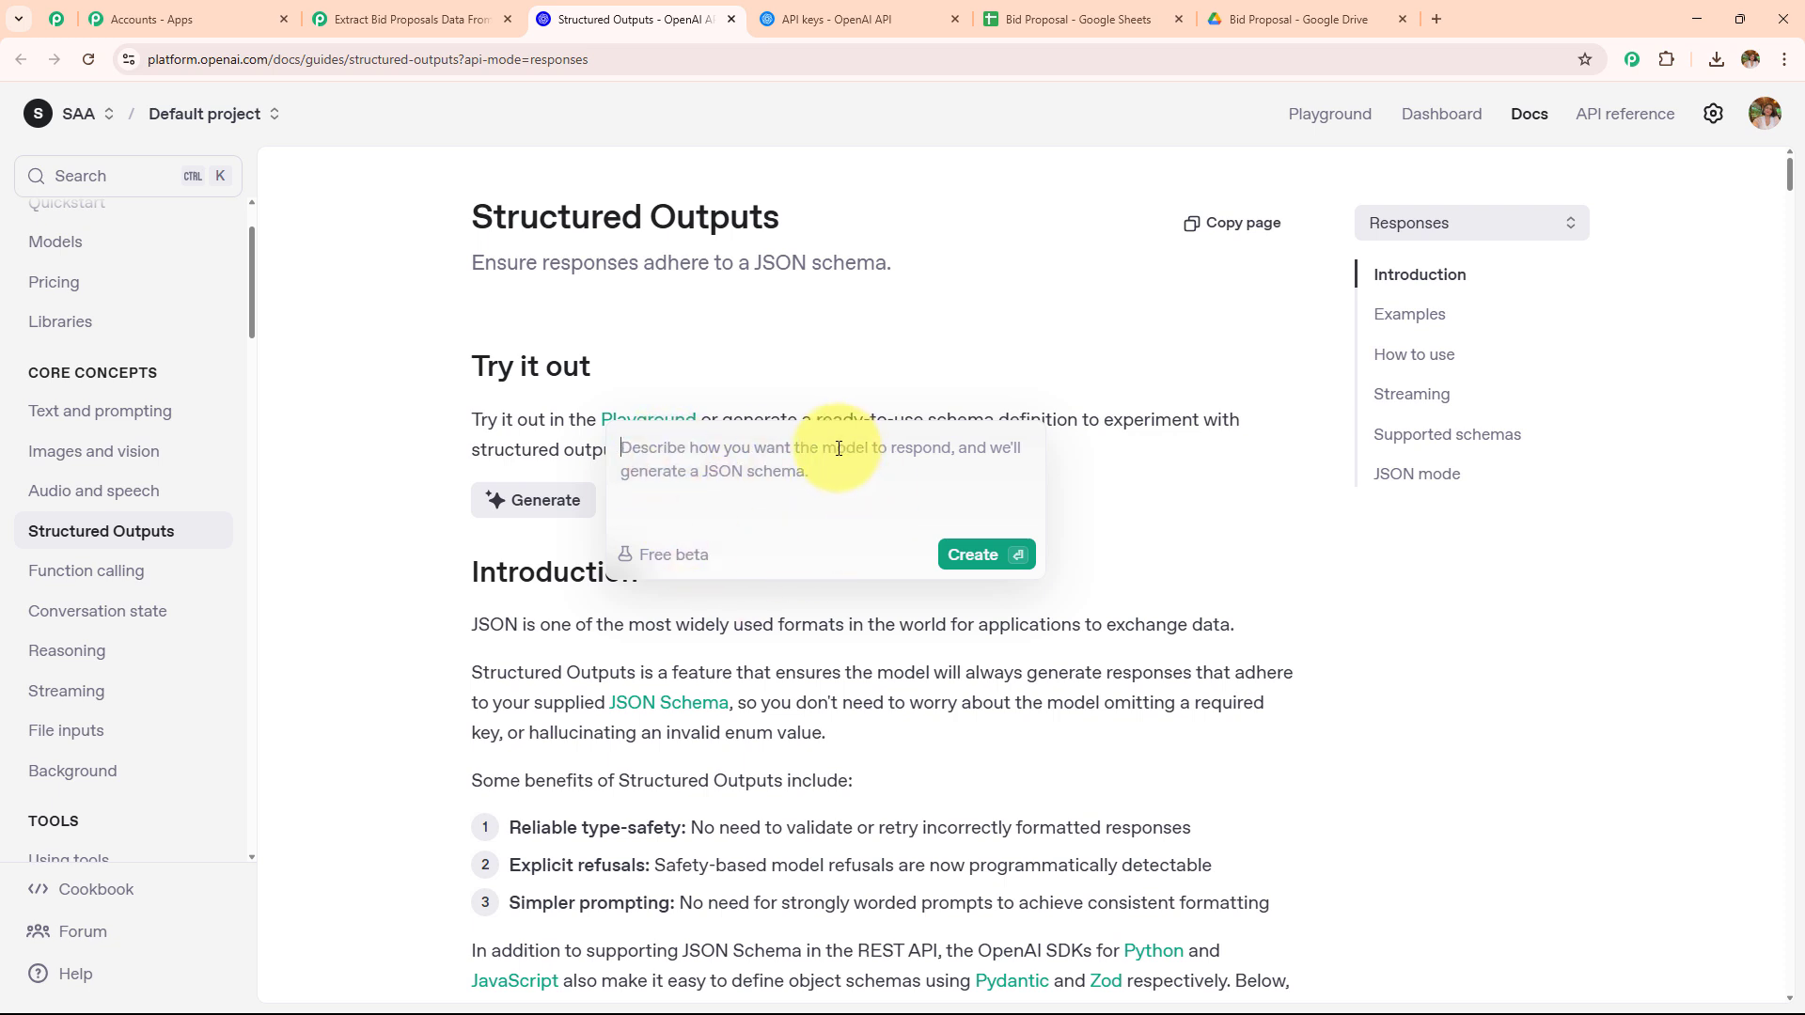
pyautogui.hotkey('ctrl', 'v')
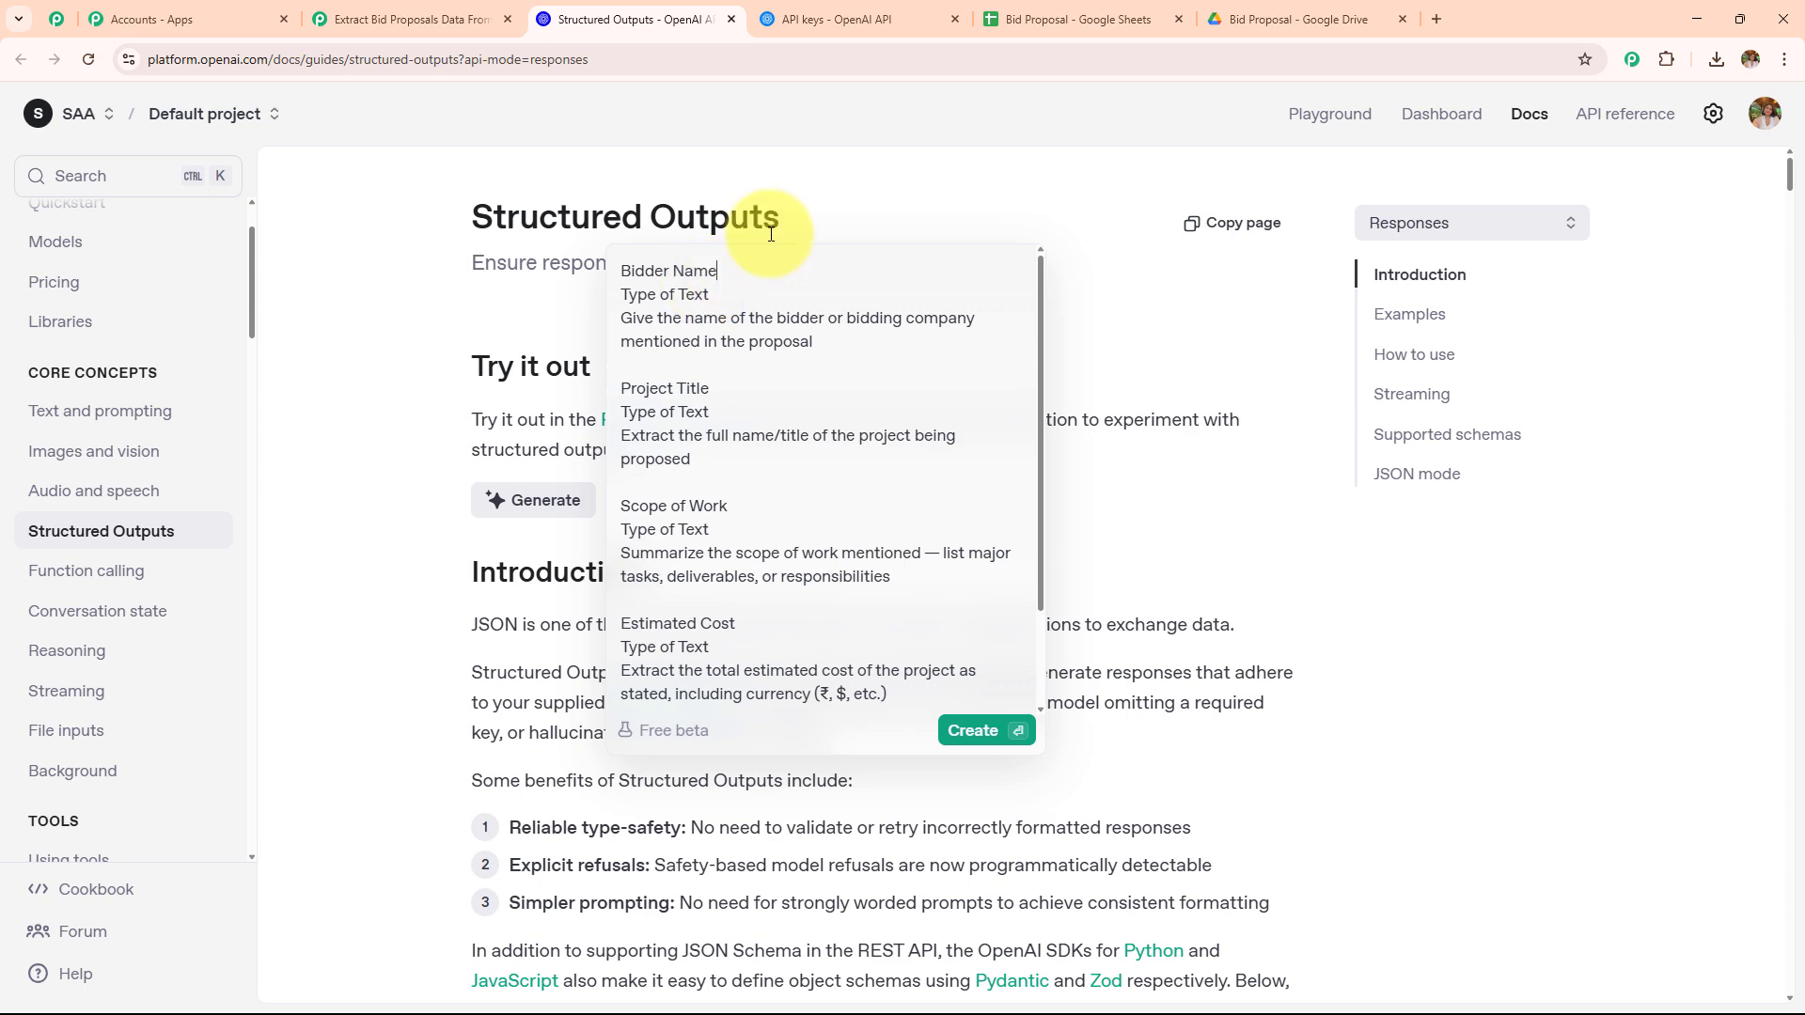
# Step: Compare the schema description's field names, text types and extraction instructions with the column headings in the Bid Proposal spreadsheet
pyautogui.click(1024, 18)
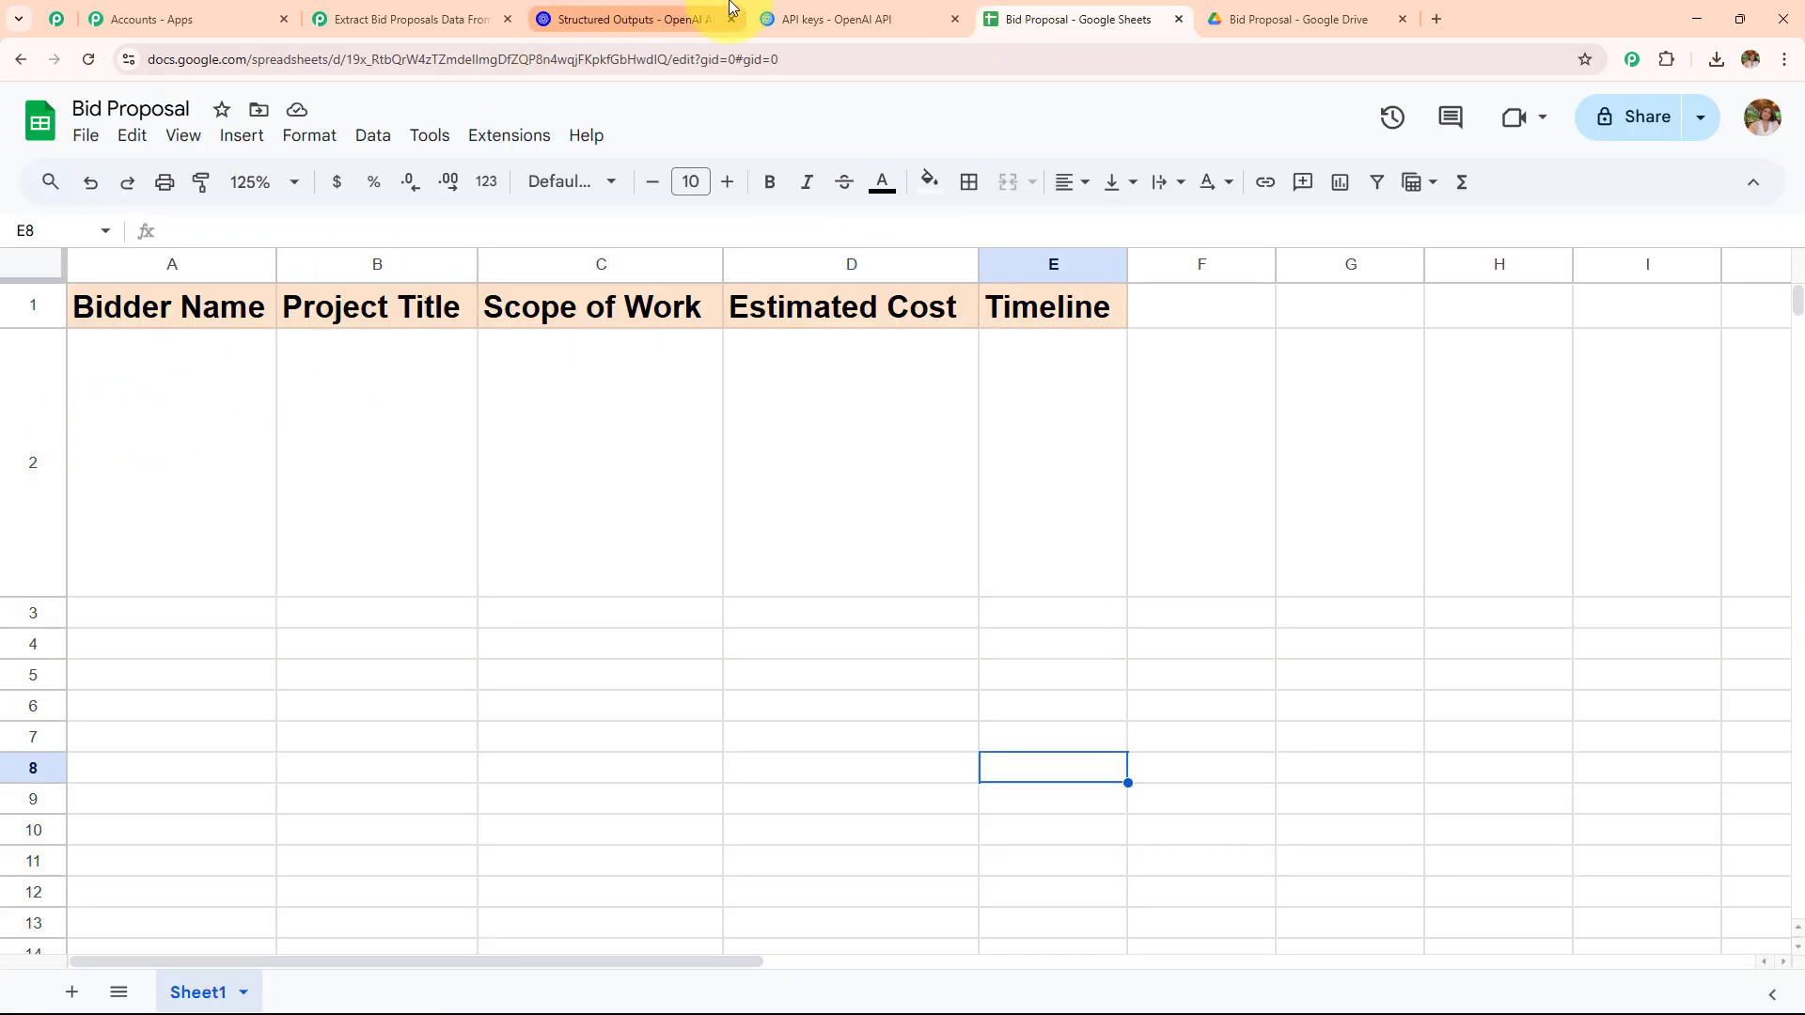
pyautogui.click(635, 18)
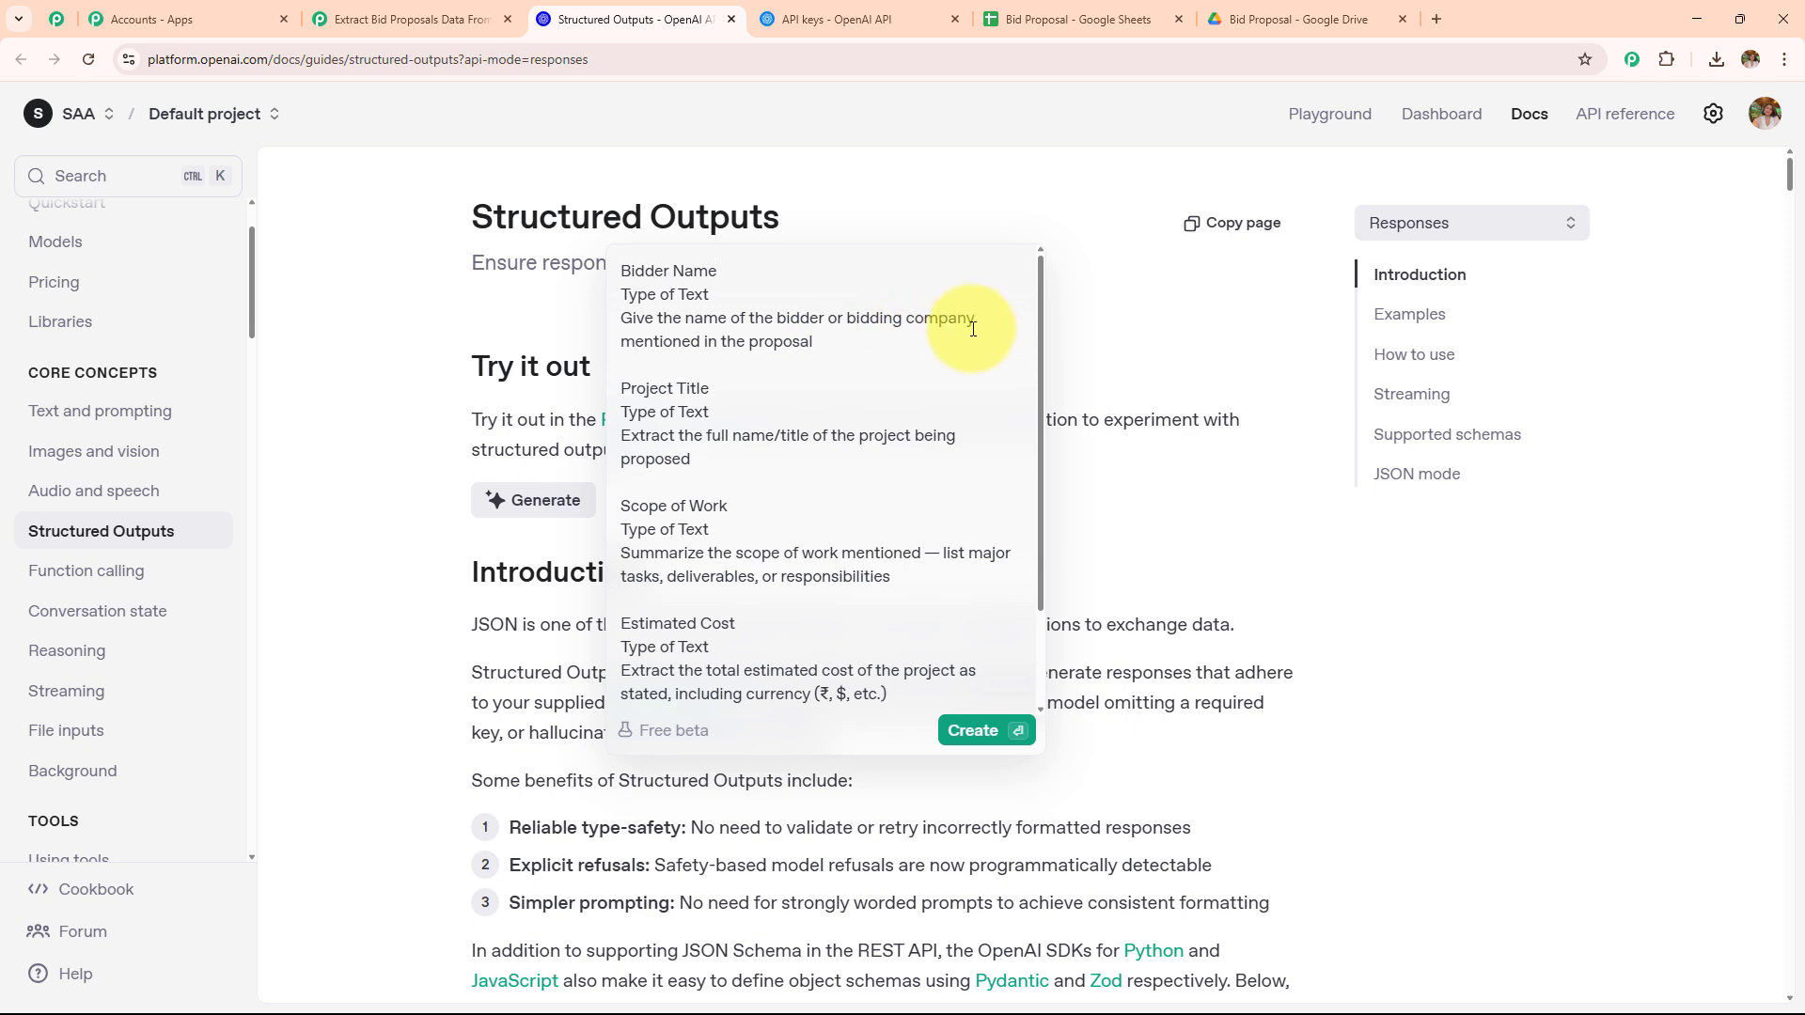
pyautogui.click(1081, 19)
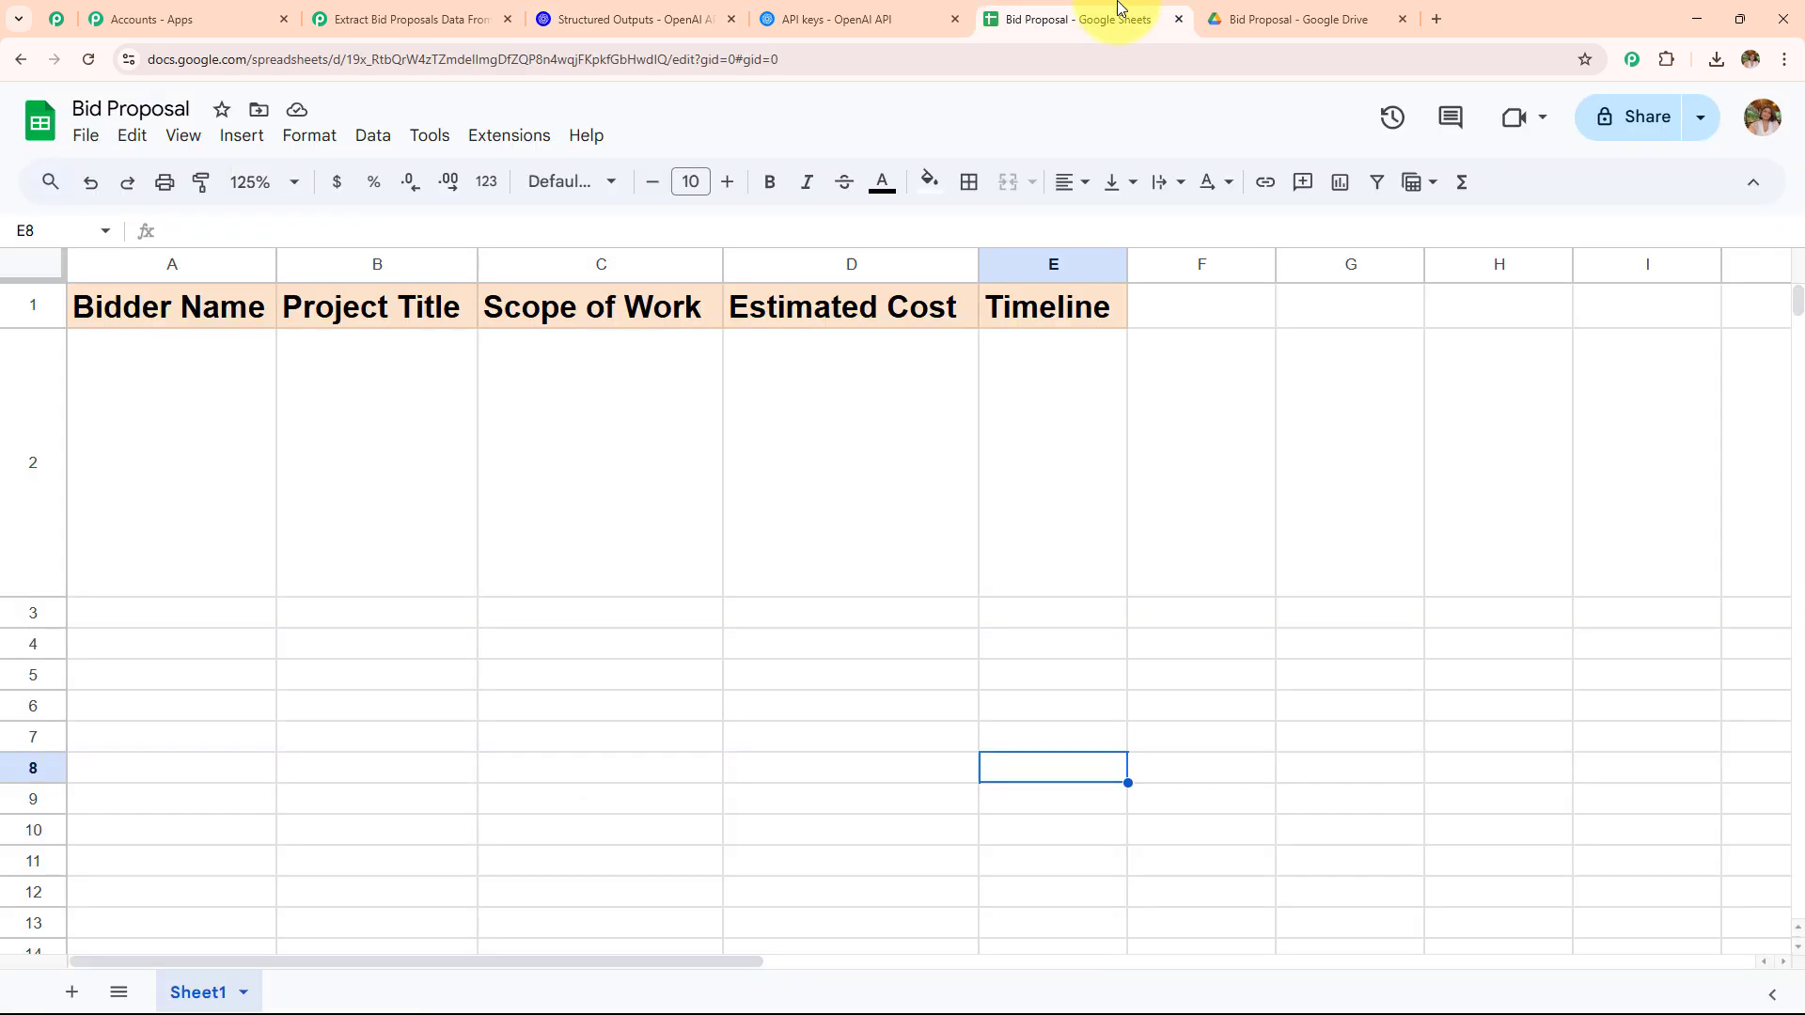
pyautogui.click(620, 17)
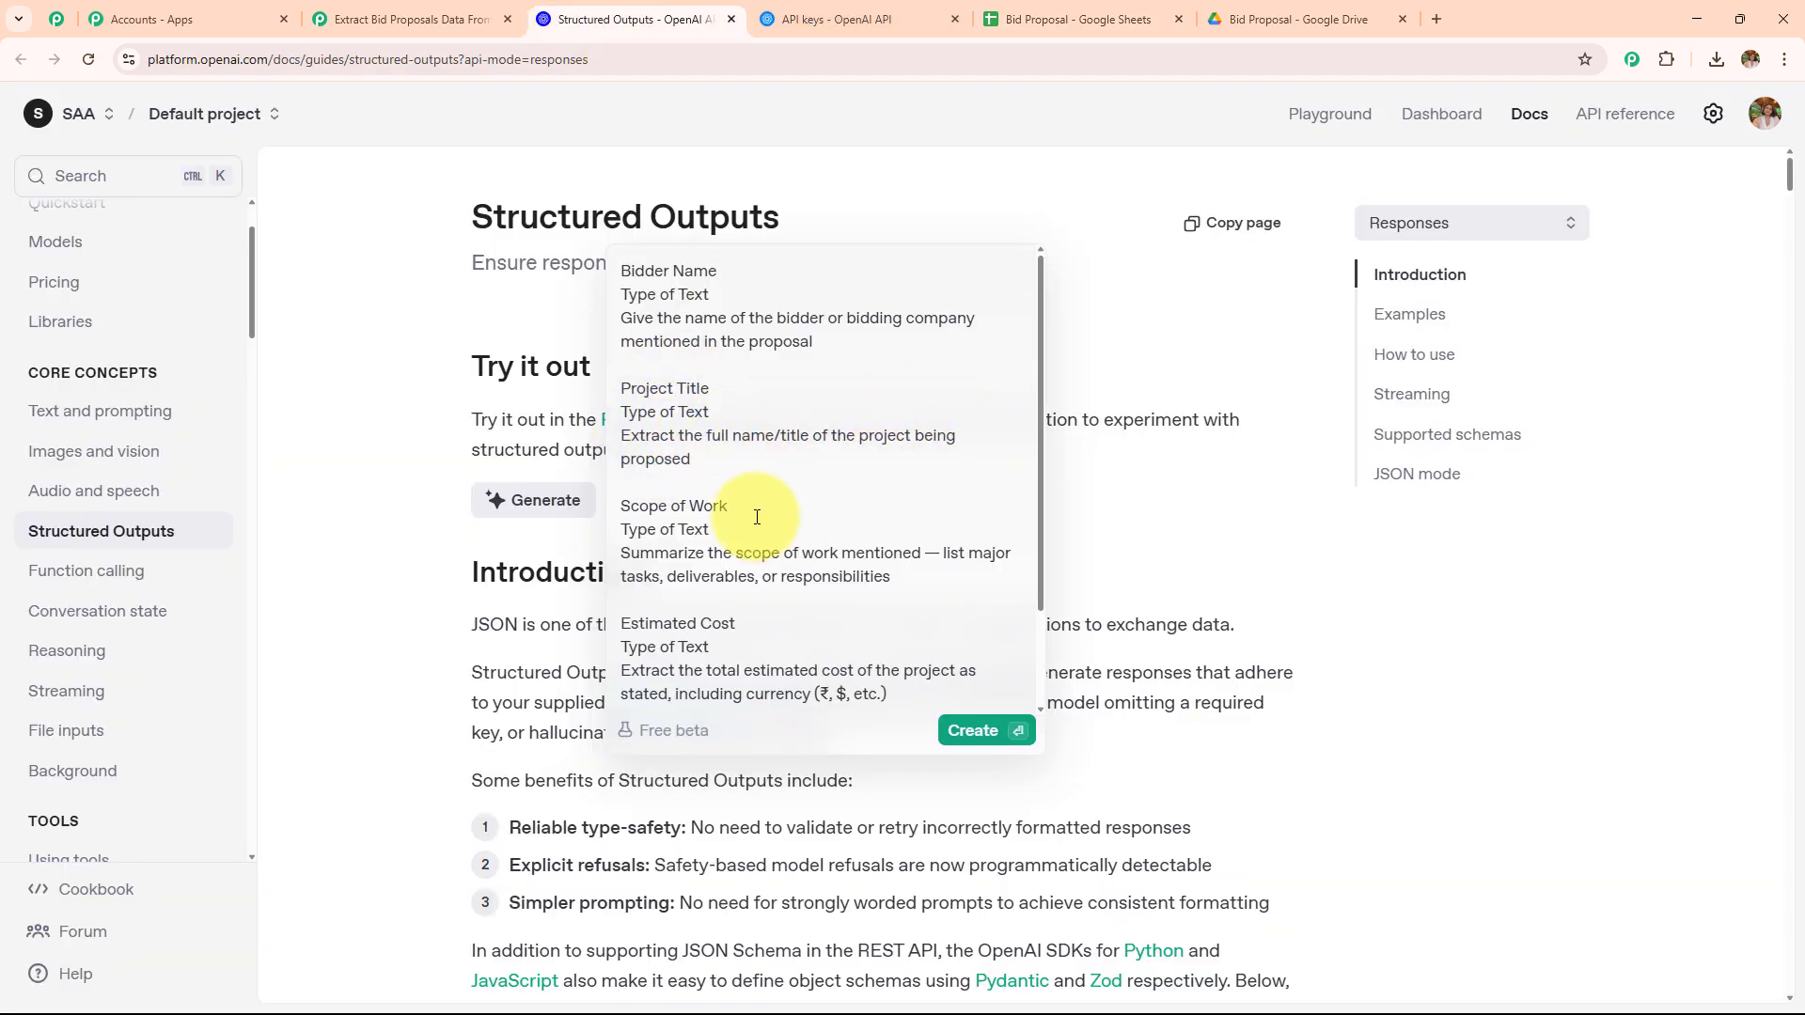
pyautogui.scroll(-1, 757, 517)
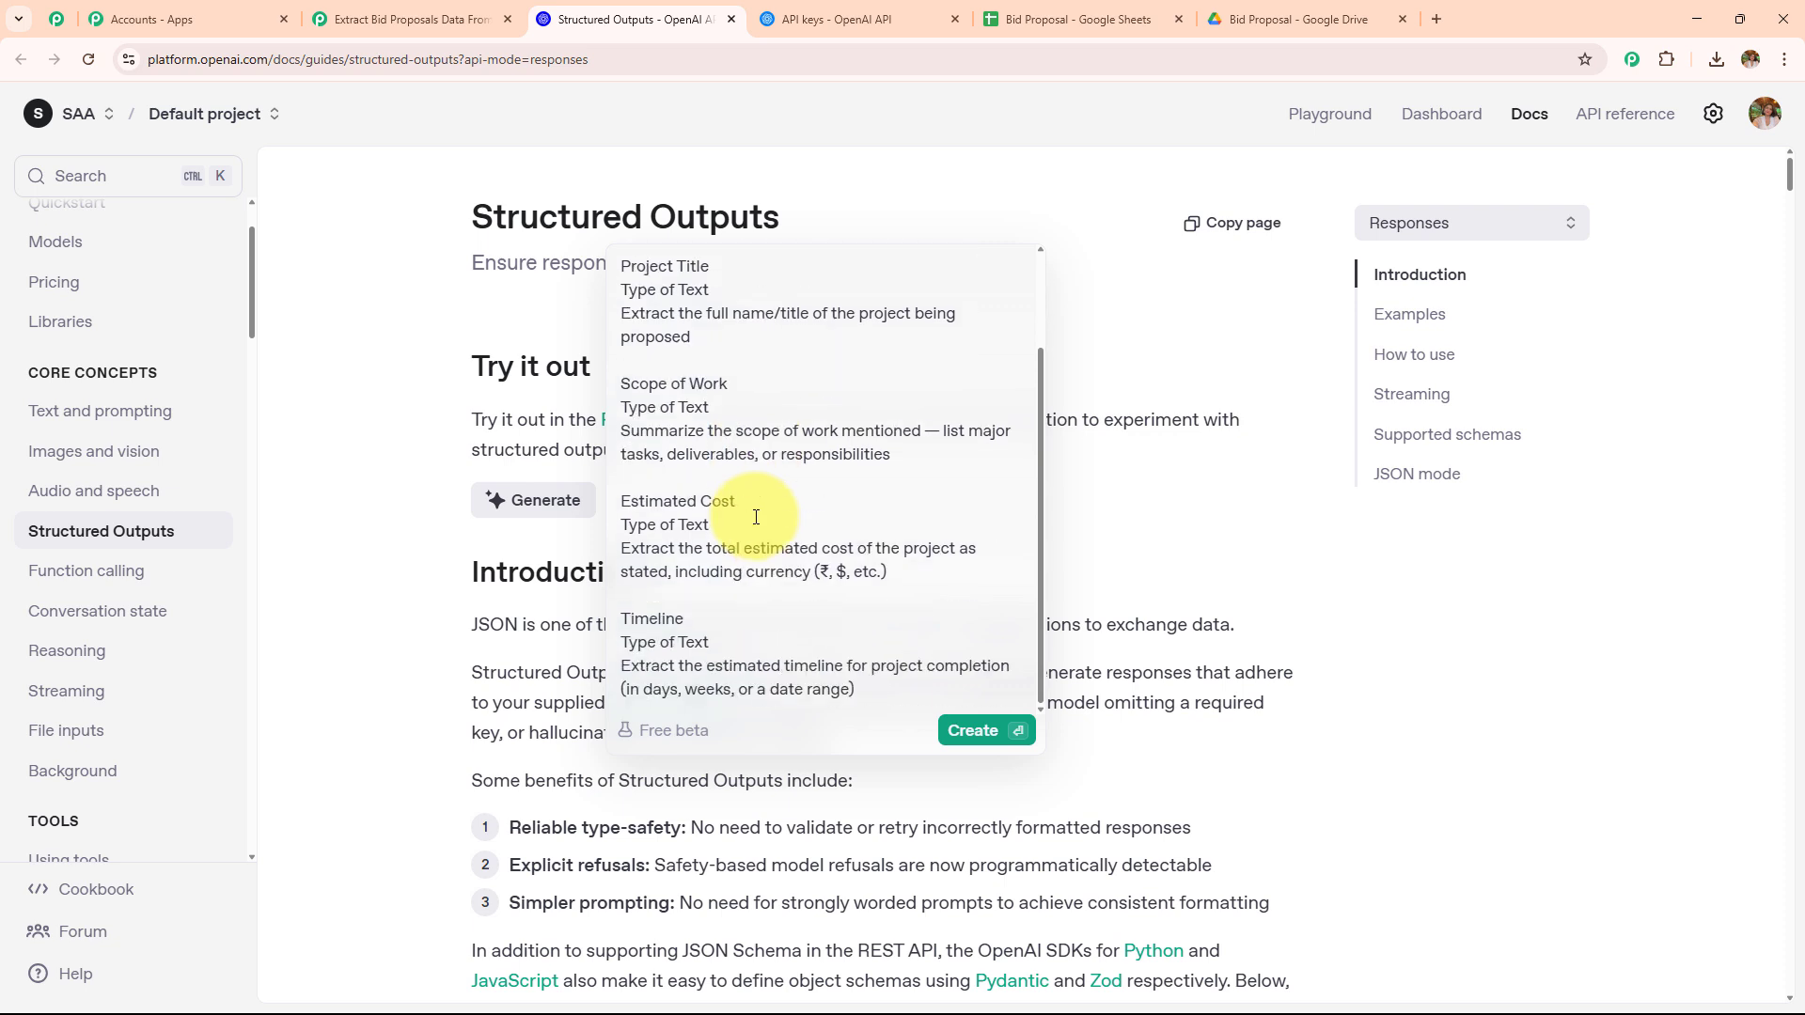
pyautogui.moveTo(648, 383); pyautogui.dragTo(620, 384)
pyautogui.moveTo(738, 384); pyautogui.dragTo(739, 384)
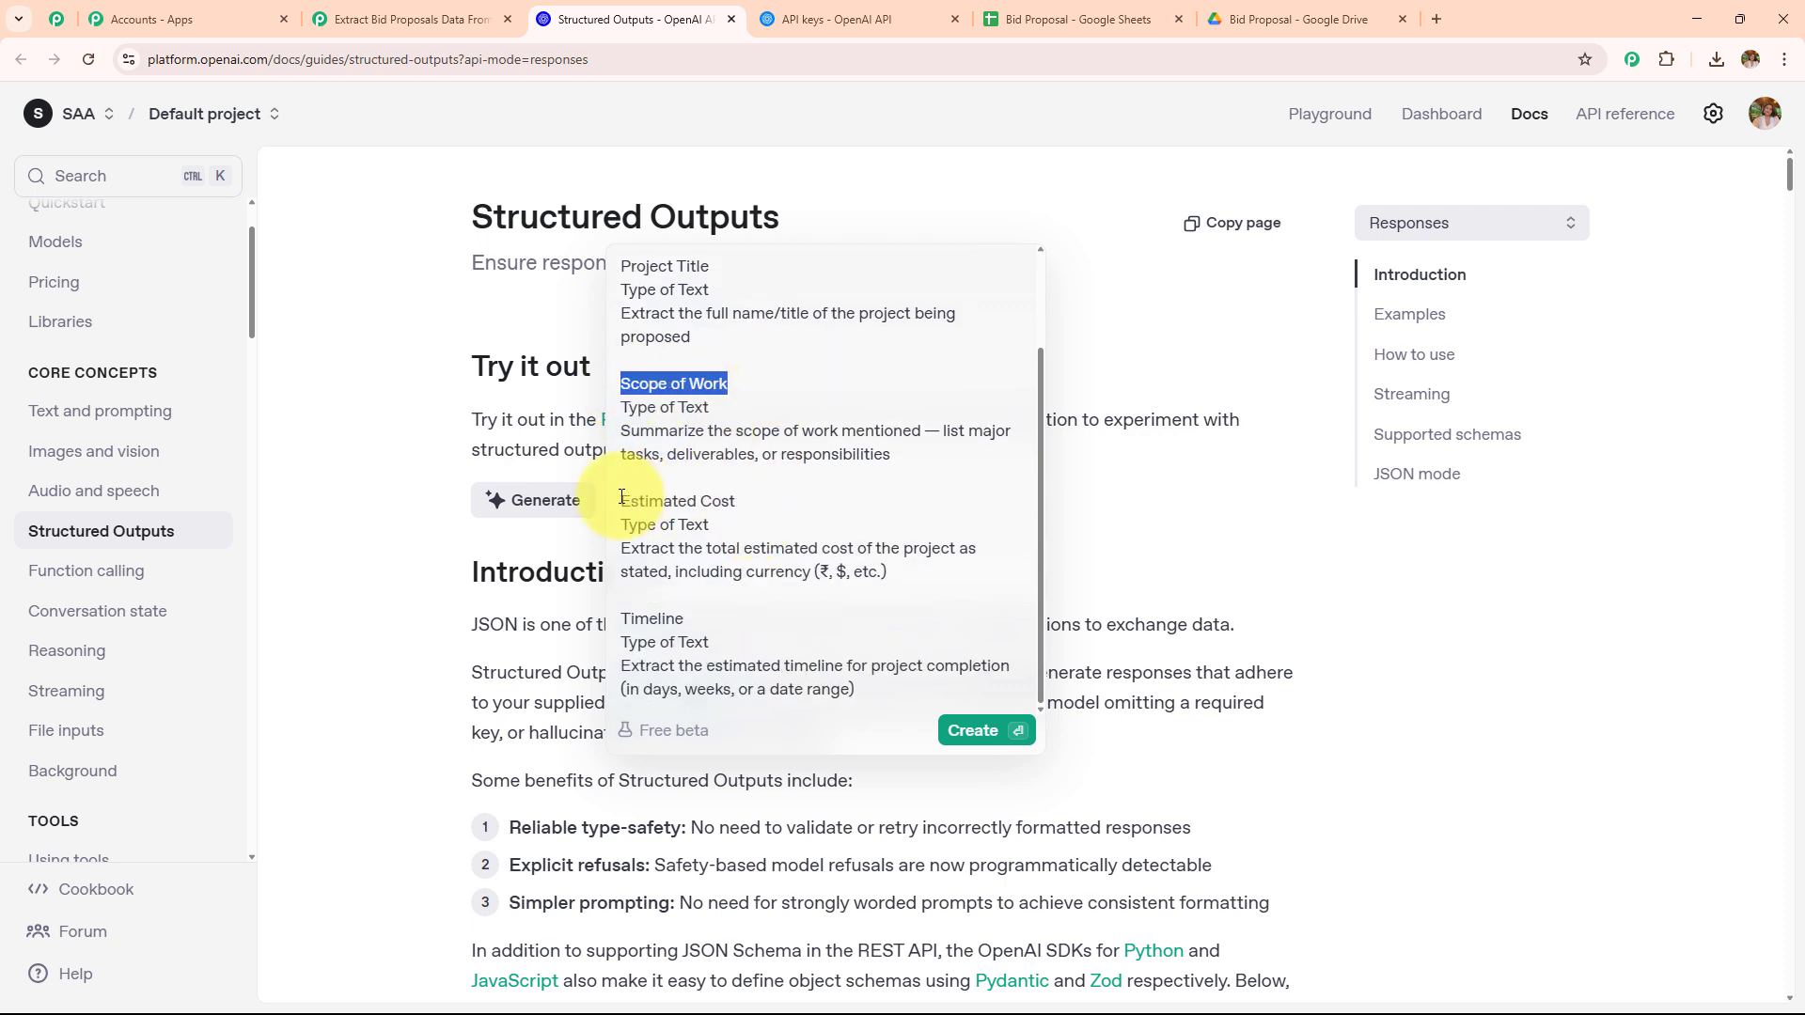
pyautogui.moveTo(621, 501); pyautogui.dragTo(737, 501)
pyautogui.click(767, 598)
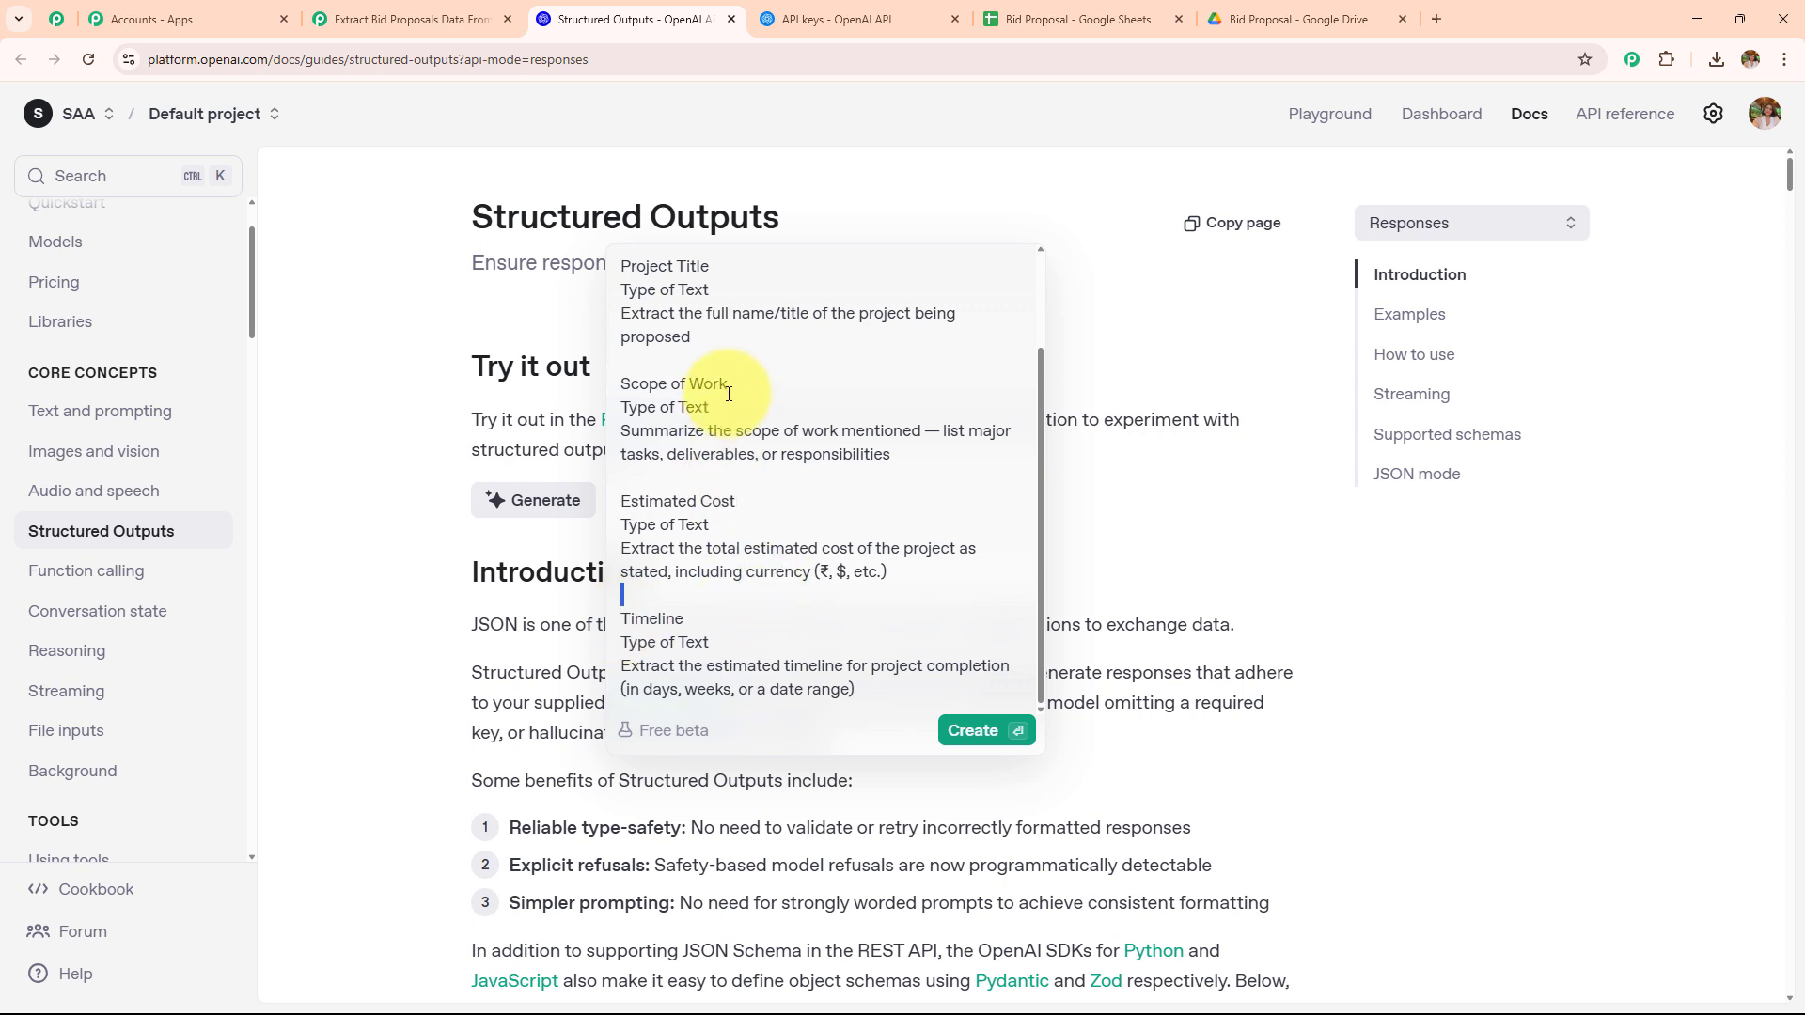
pyautogui.moveTo(729, 384); pyautogui.dragTo(583, 407)
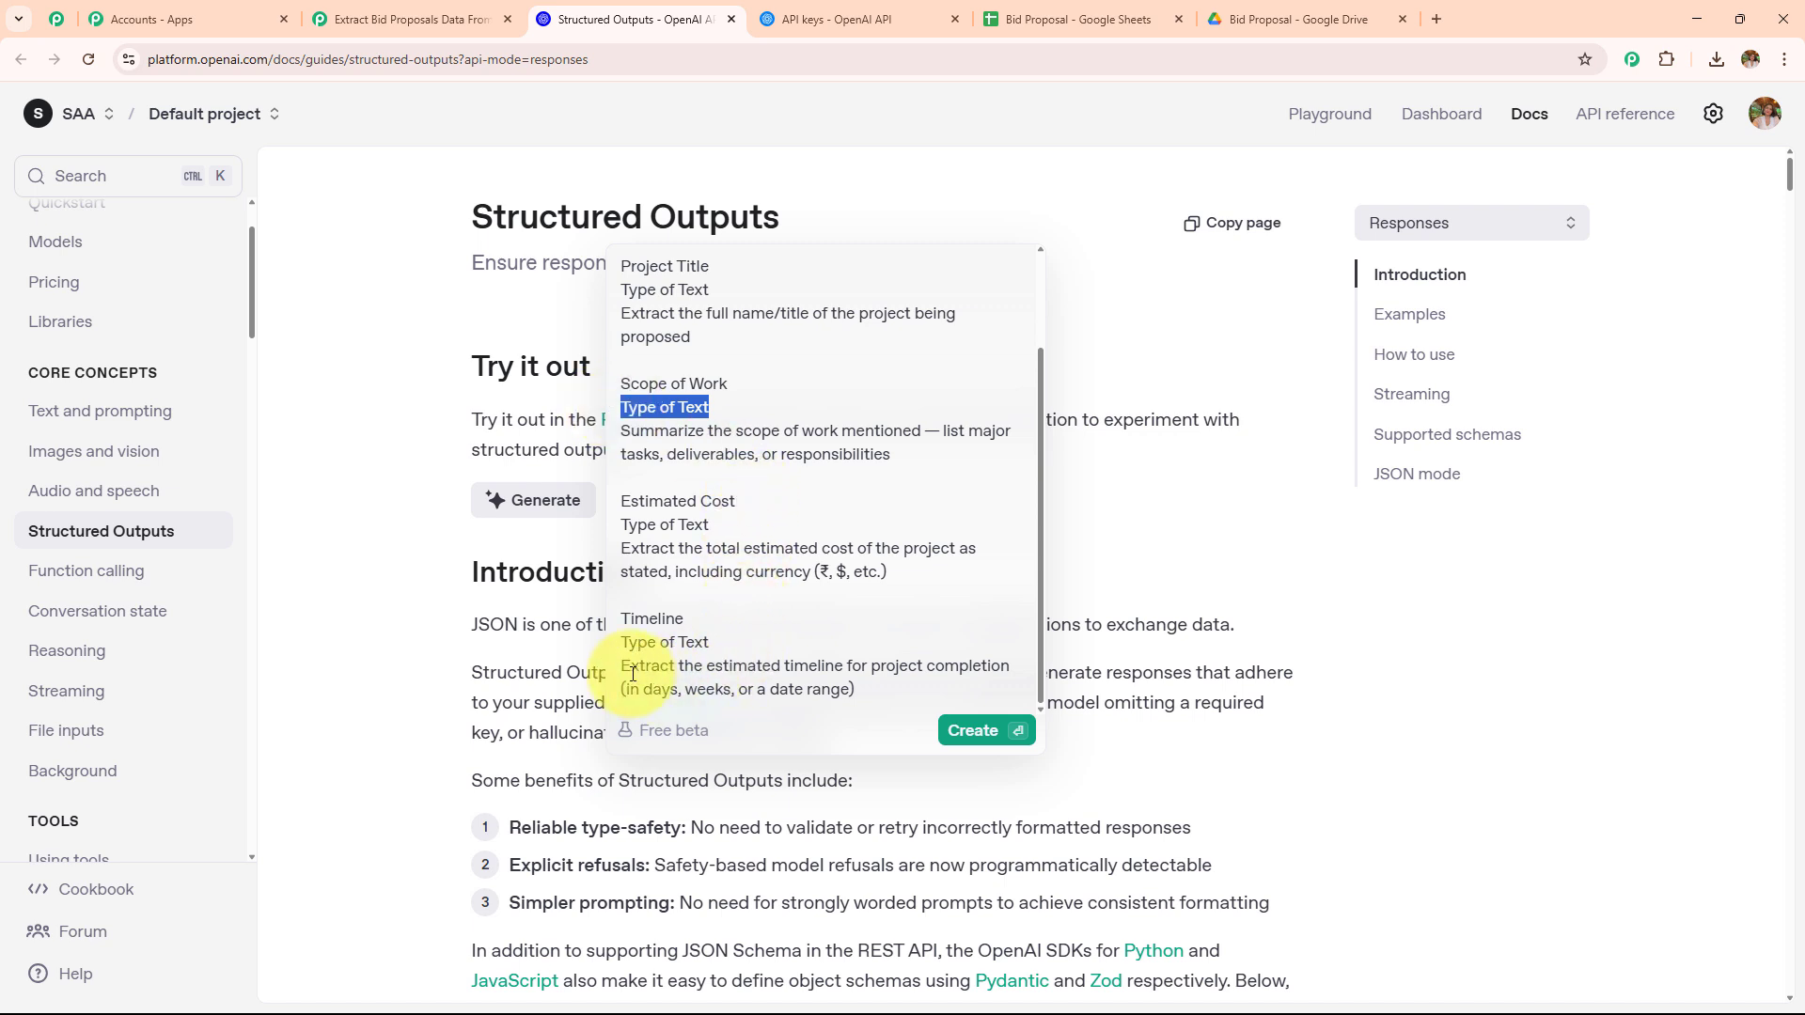
pyautogui.moveTo(621, 666); pyautogui.dragTo(880, 689)
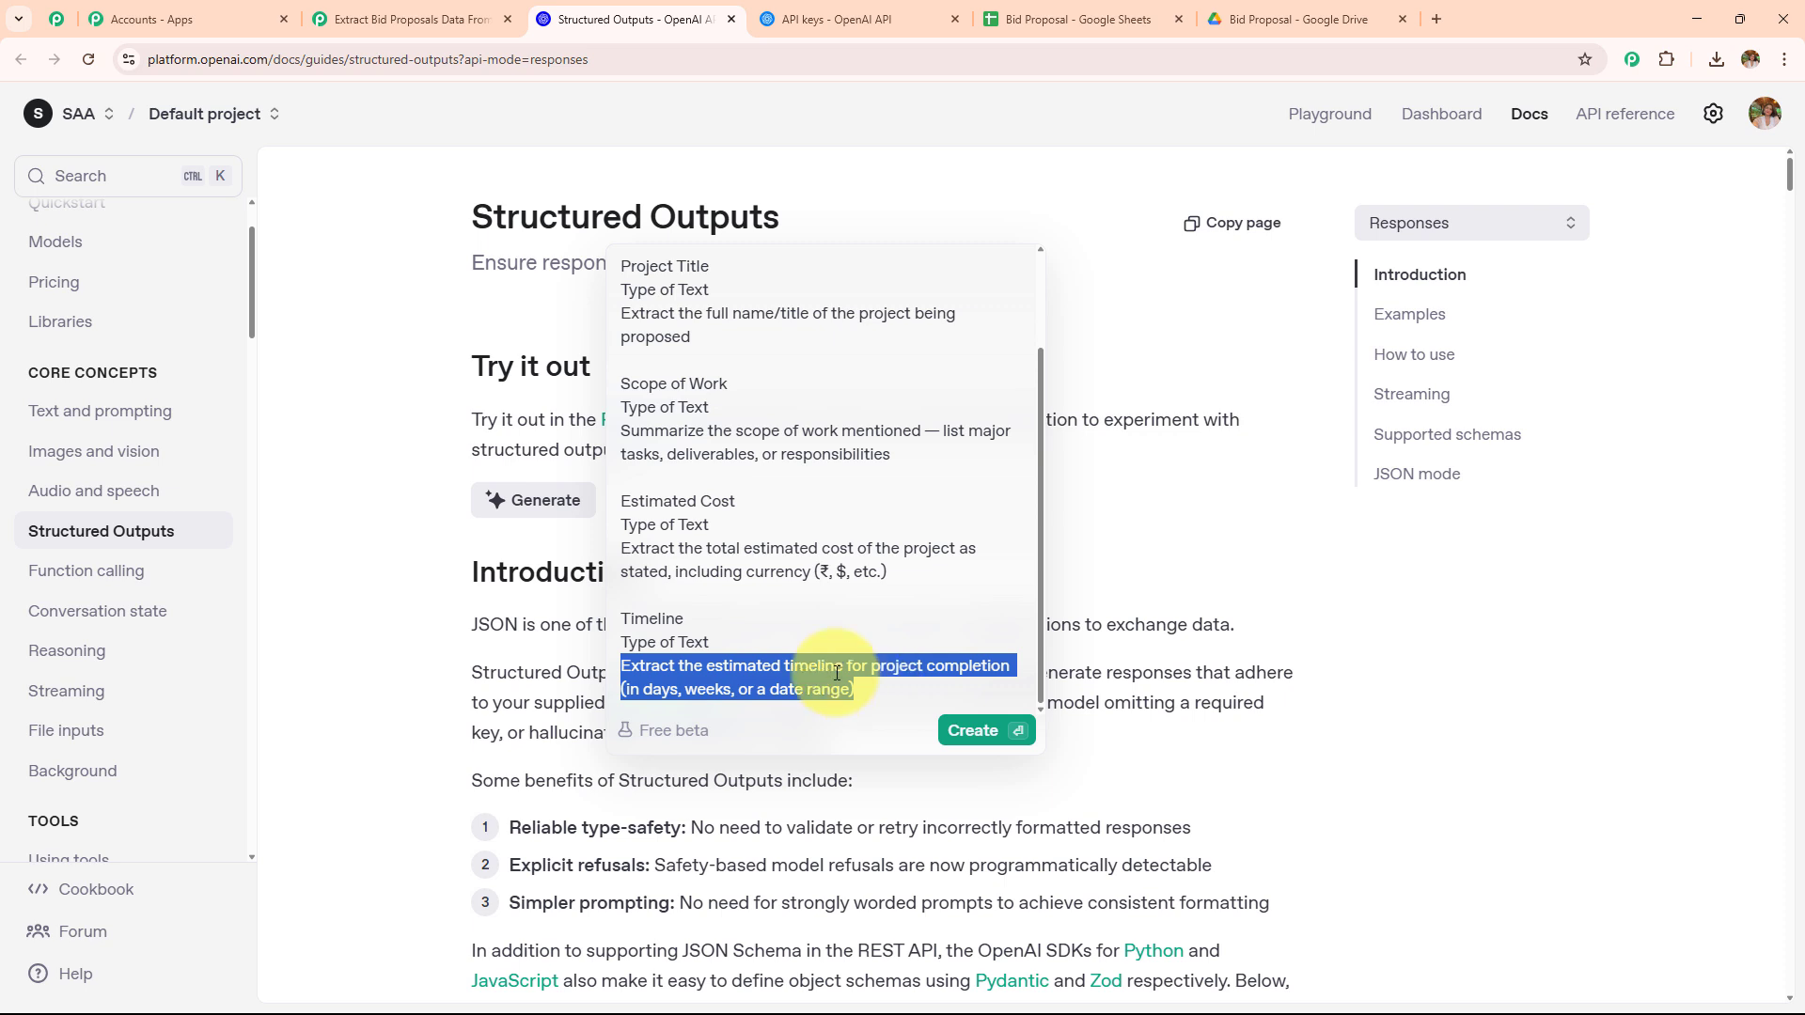
pyautogui.scroll(2, 797, 612)
pyautogui.scroll(-2, 799, 622)
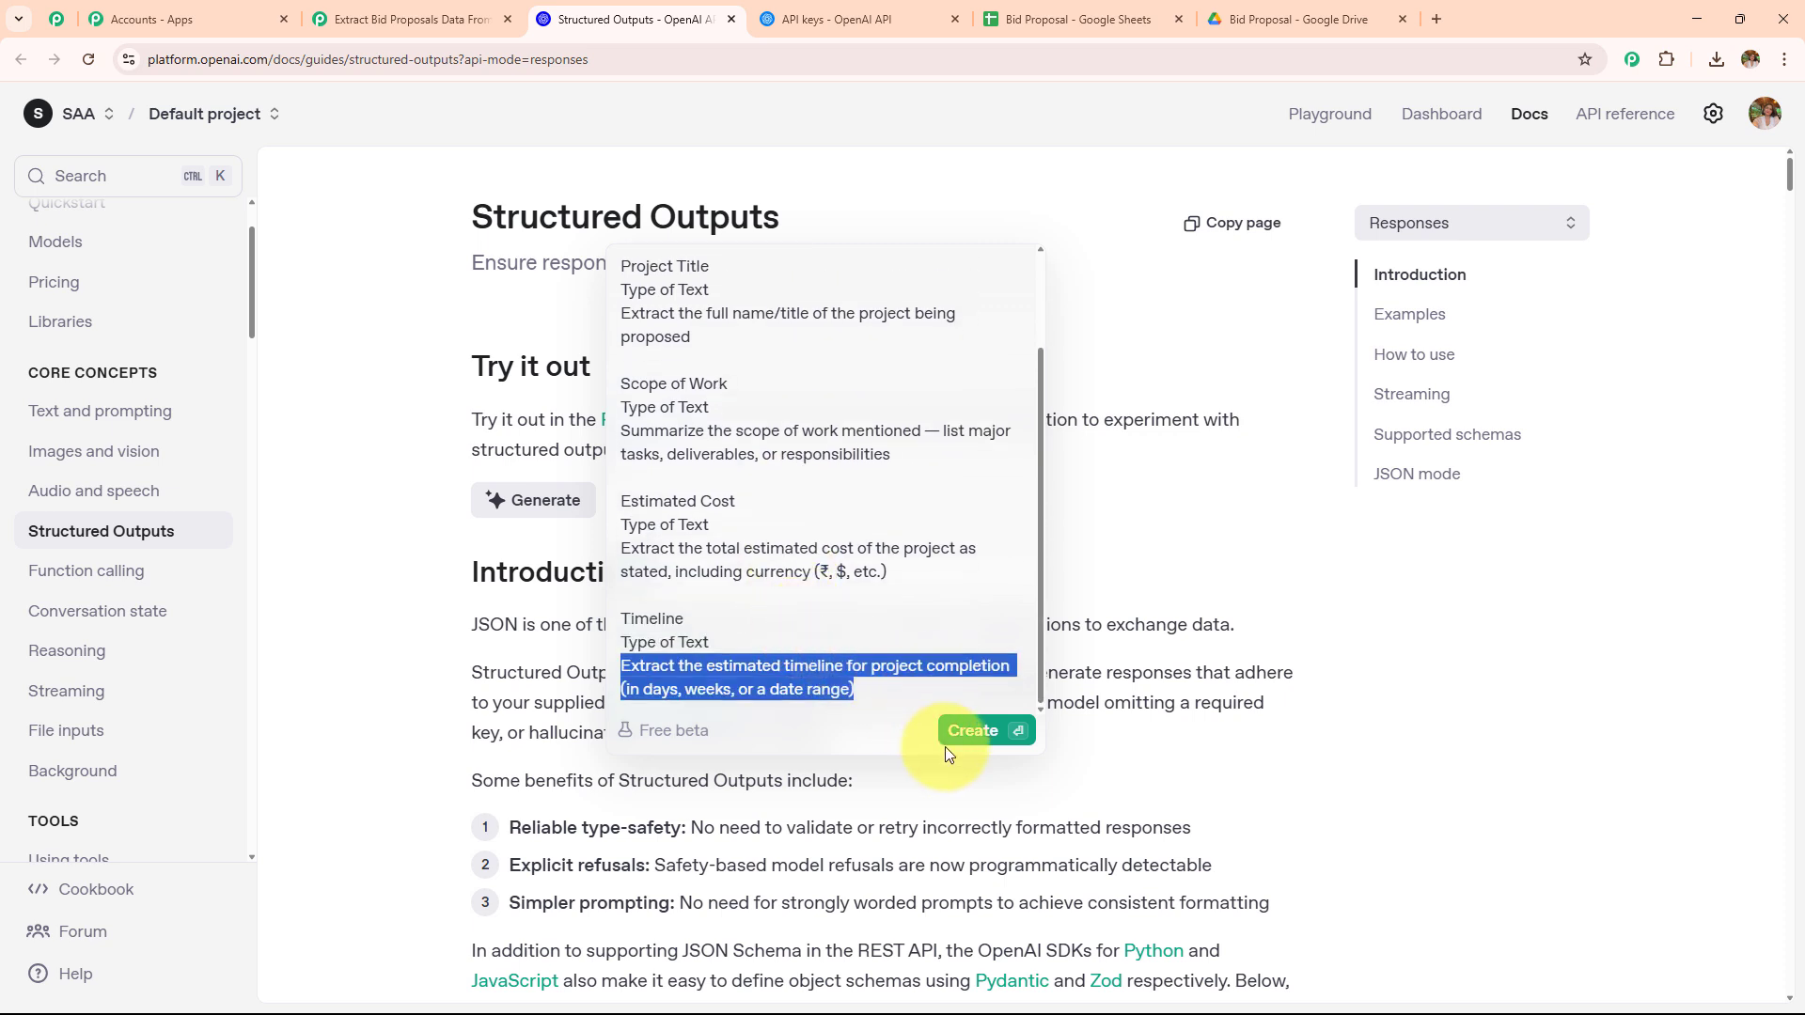
# Step: Create the JSON schema from the field description, look it over, and copy the generated code
pyautogui.click(979, 733)
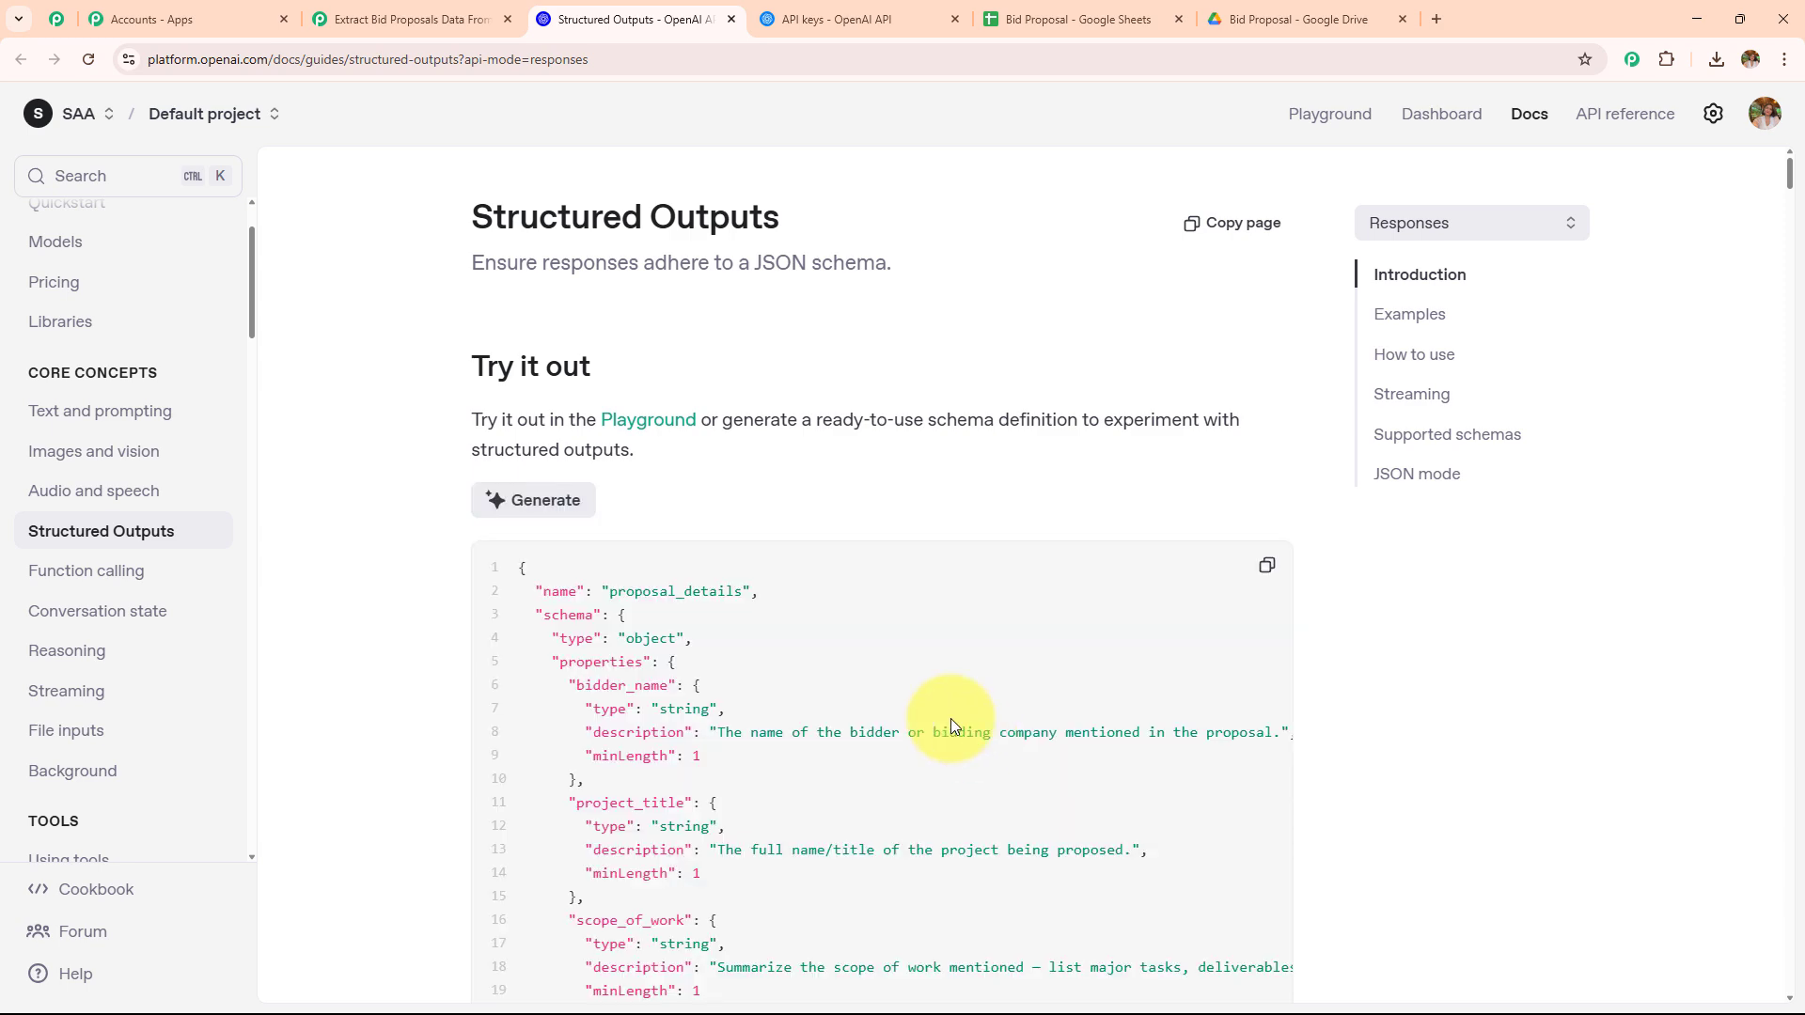
pyautogui.scroll(-8, 950, 718)
pyautogui.scroll(8, 951, 718)
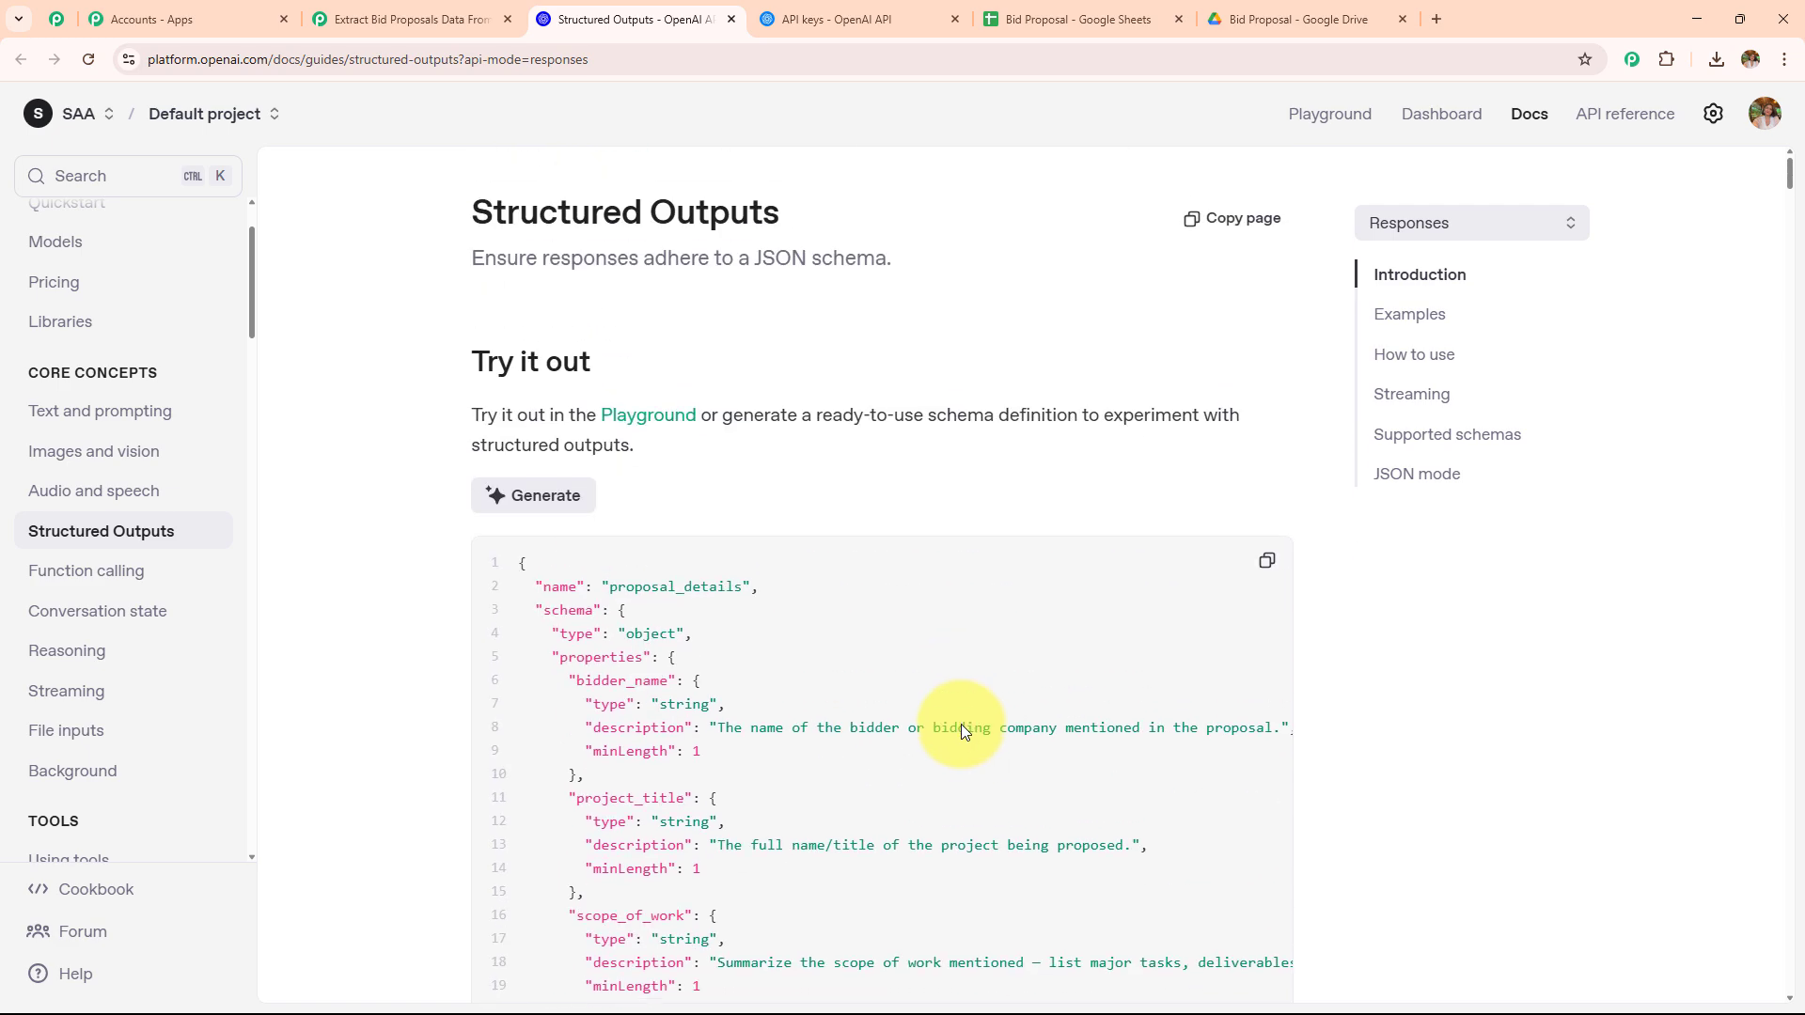
pyautogui.click(1267, 567)
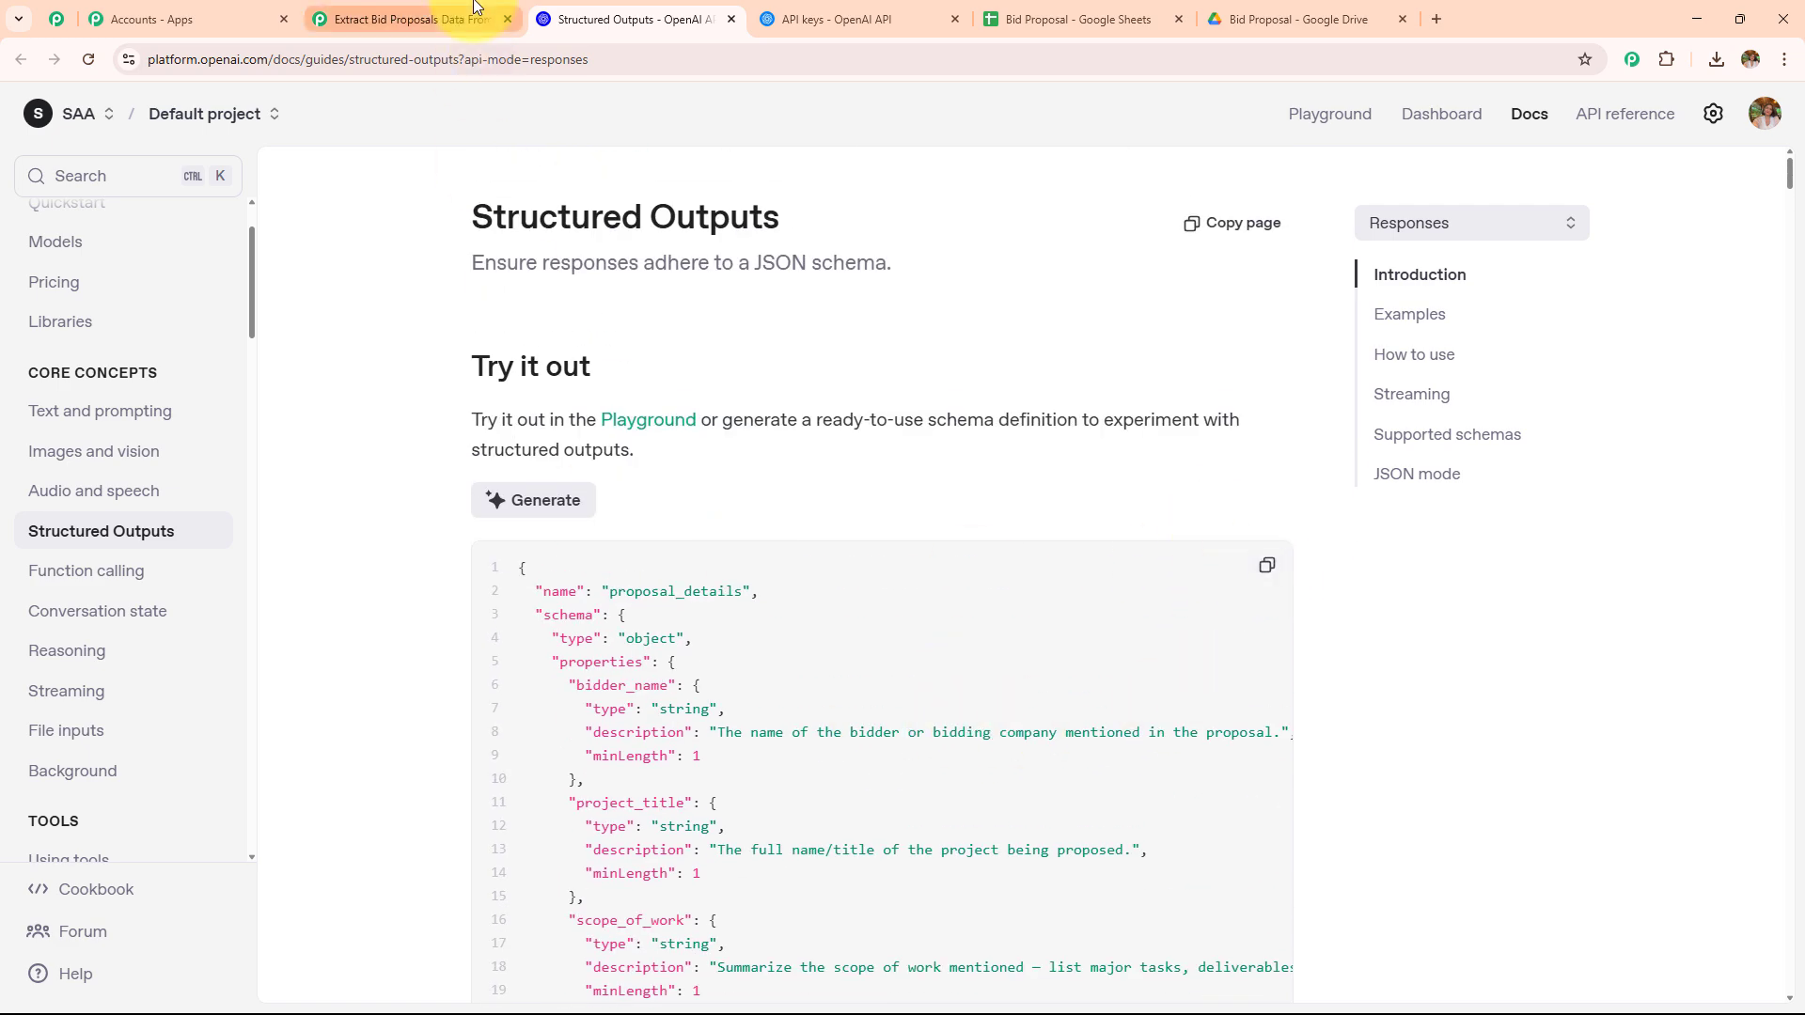
# Step: Back in the Pabbly Connect workflow, paste the proposal_details JSON schema into the OpenAI action's Structured Output field
pyautogui.click(409, 19)
pyautogui.click(668, 415)
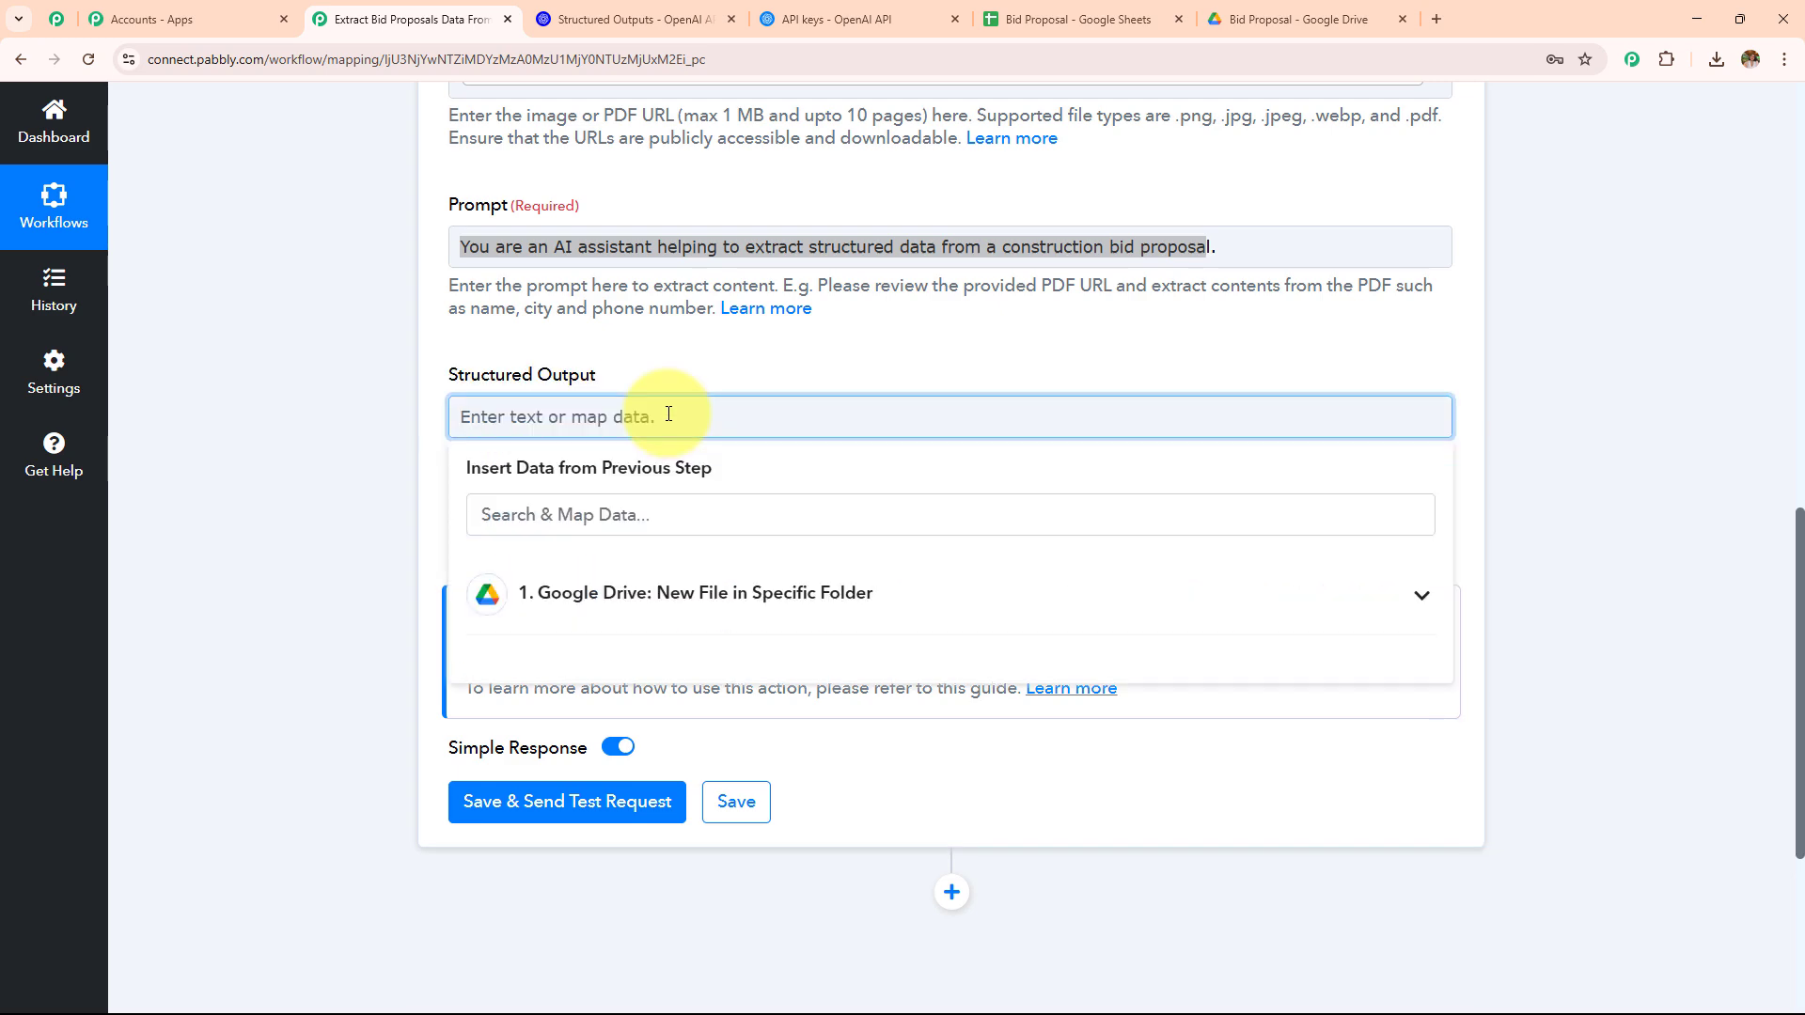
pyautogui.hotkey('ctrl', 'v')
pyautogui.click(357, 446)
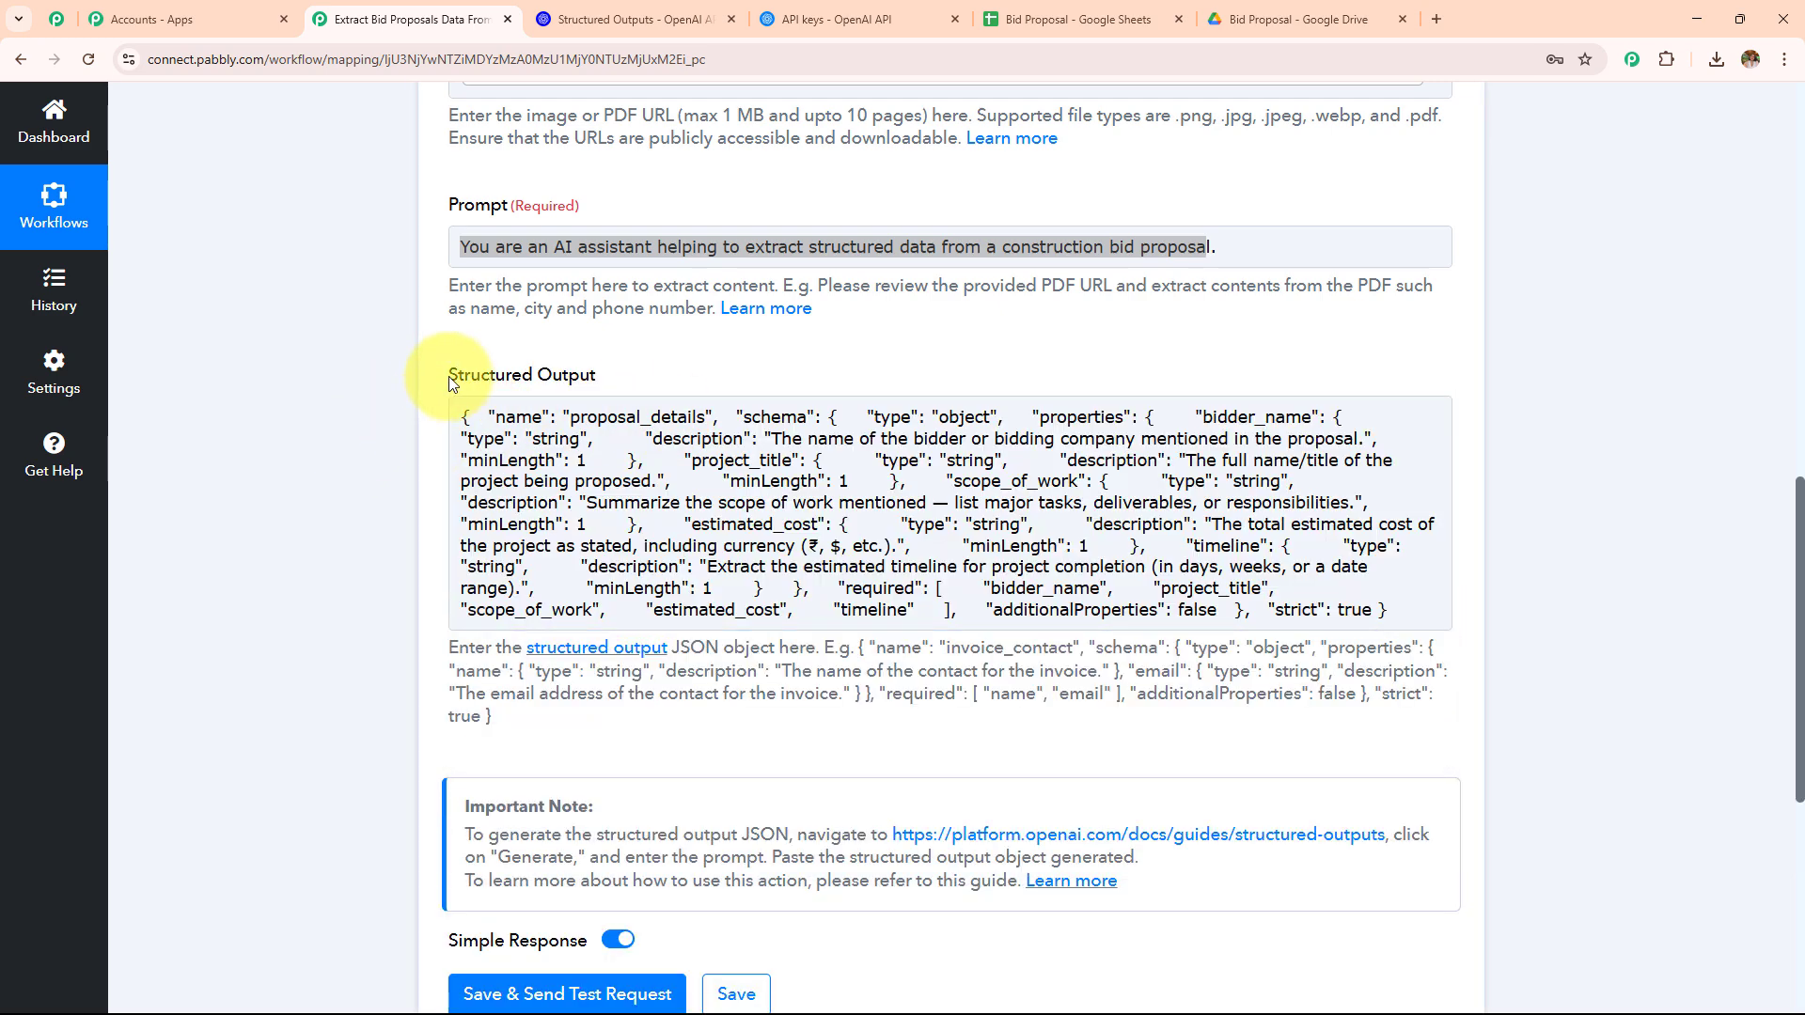
# Step: Review the OpenAI action's model, PDF link, prompt and structured output, and save it with a test request
pyautogui.moveTo(449, 380); pyautogui.dragTo(682, 376)
pyautogui.scroll(-3, 738, 658)
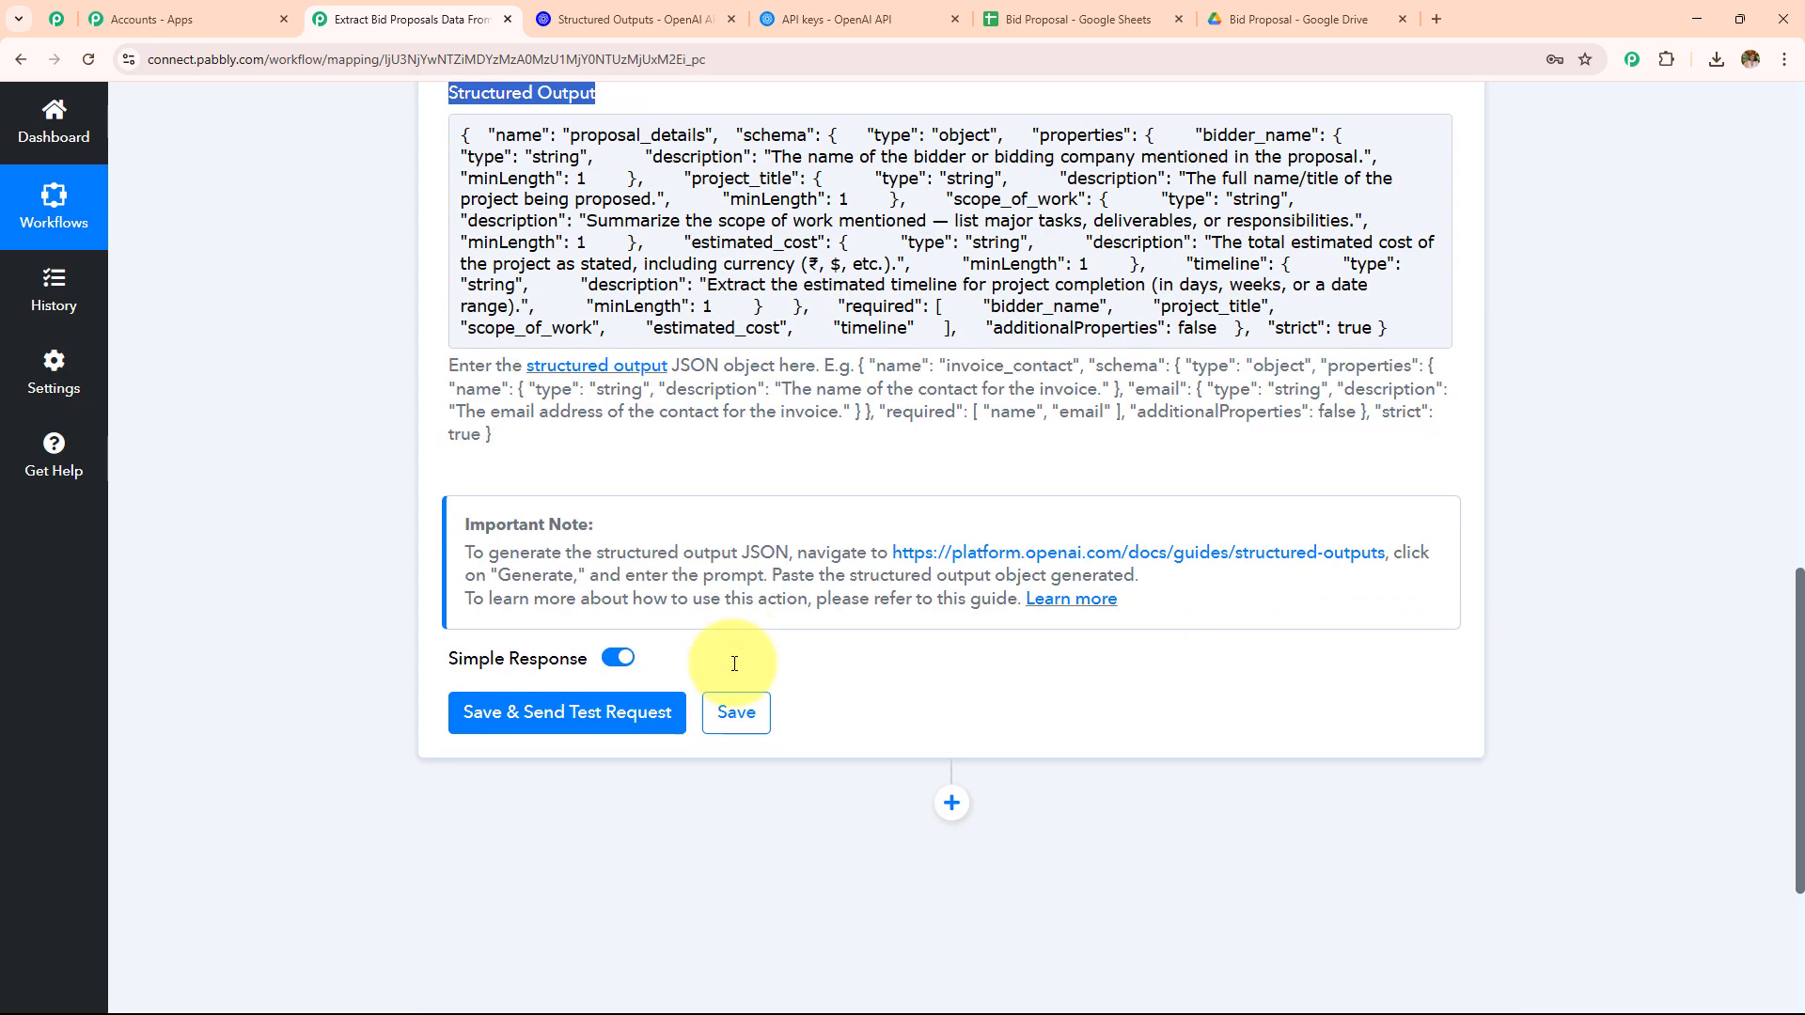
pyautogui.scroll(6, 734, 664)
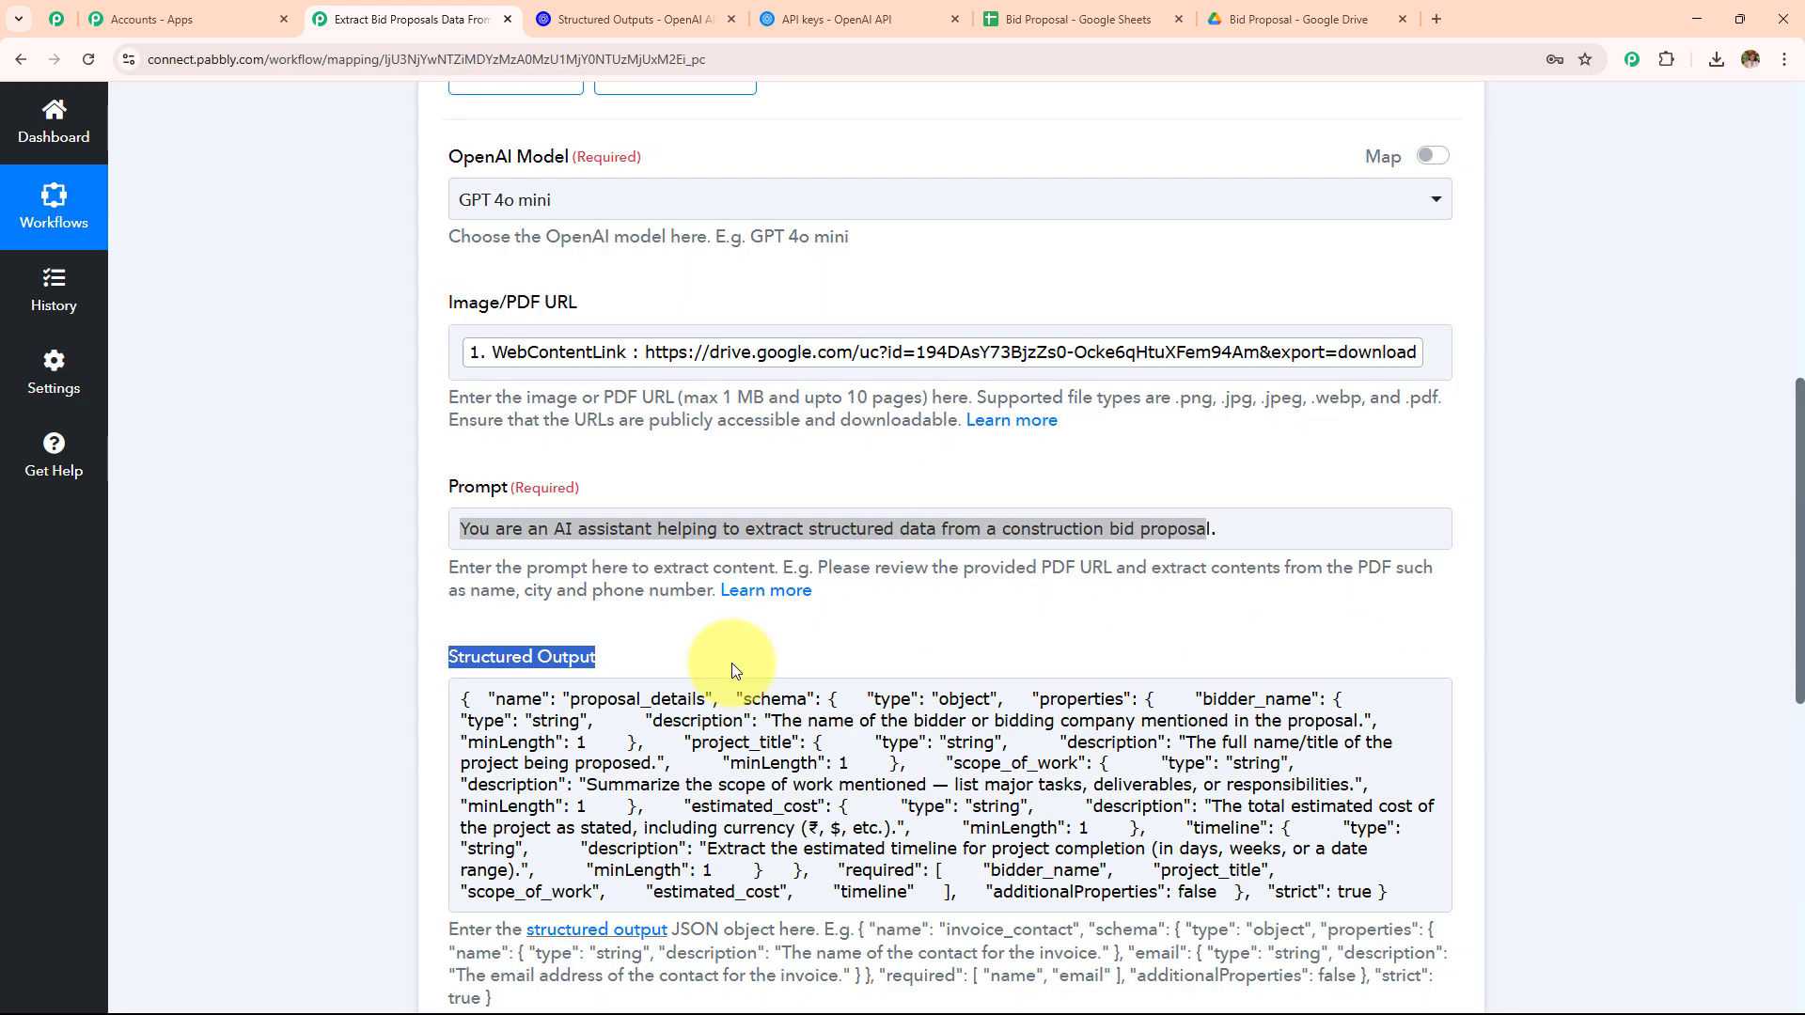
pyautogui.scroll(4, 733, 664)
pyautogui.scroll(-10, 733, 664)
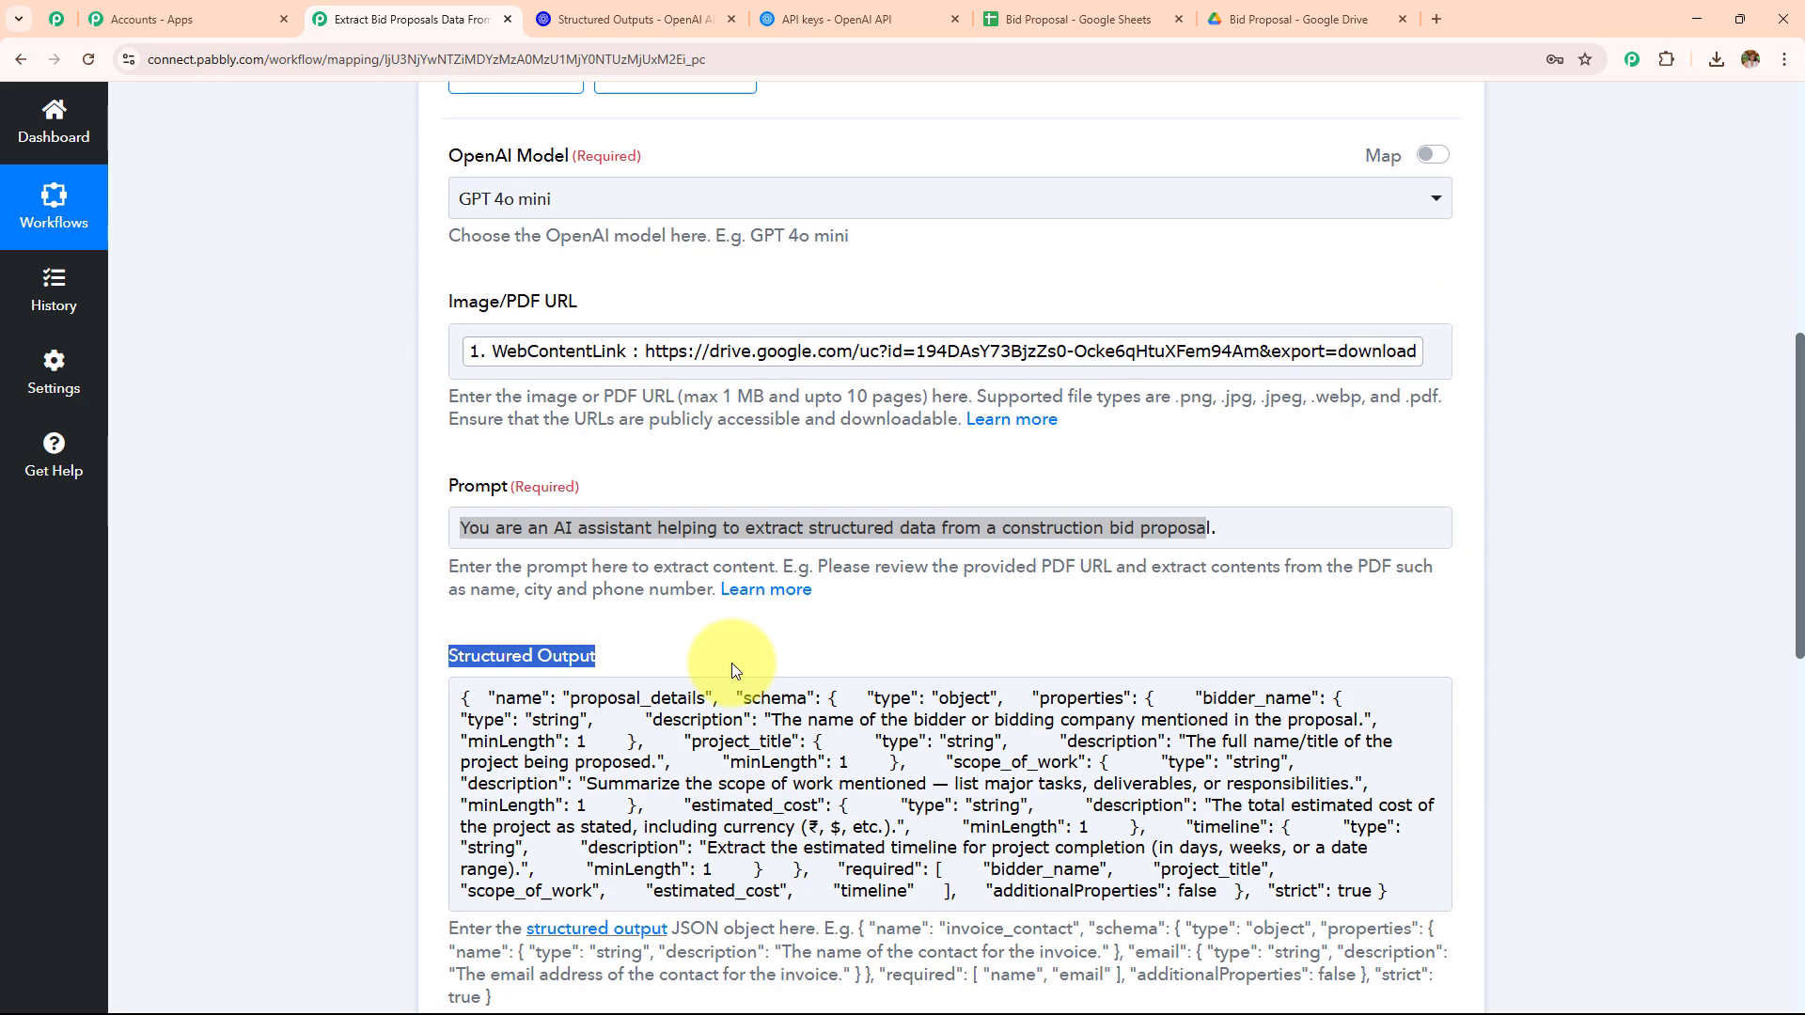
pyautogui.click(527, 537)
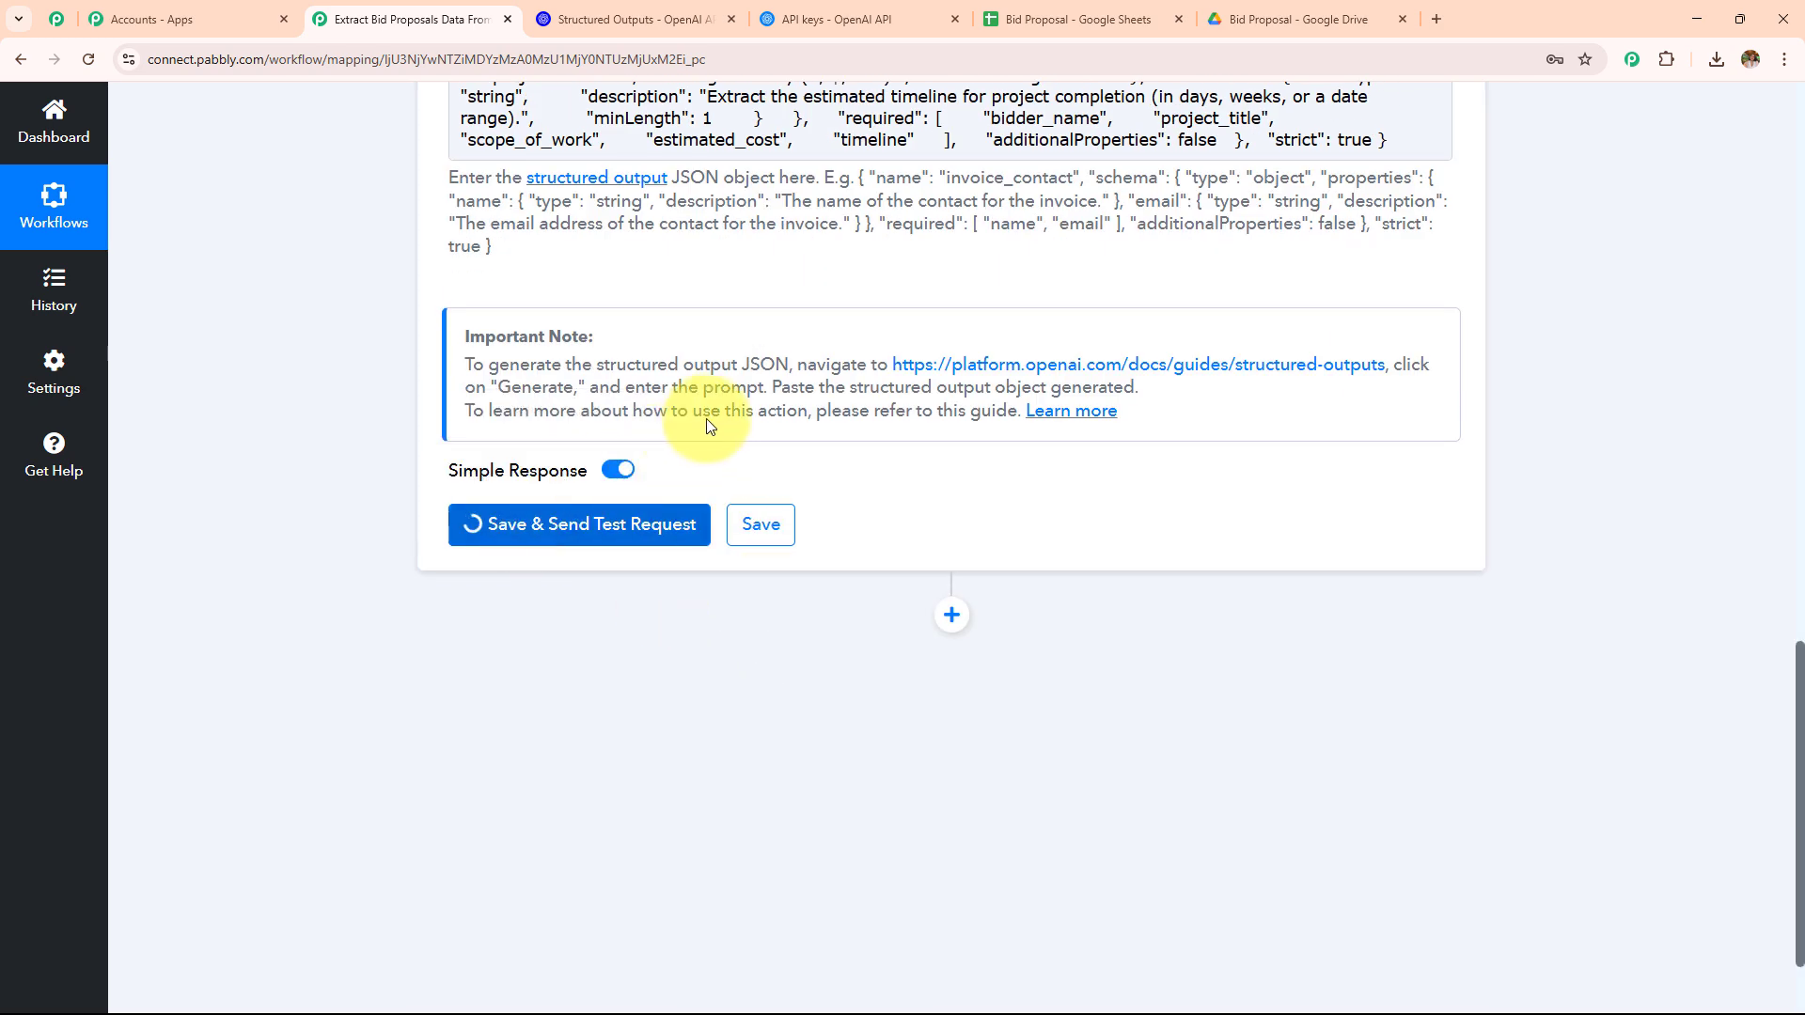
pyautogui.scroll(-2, 763, 458)
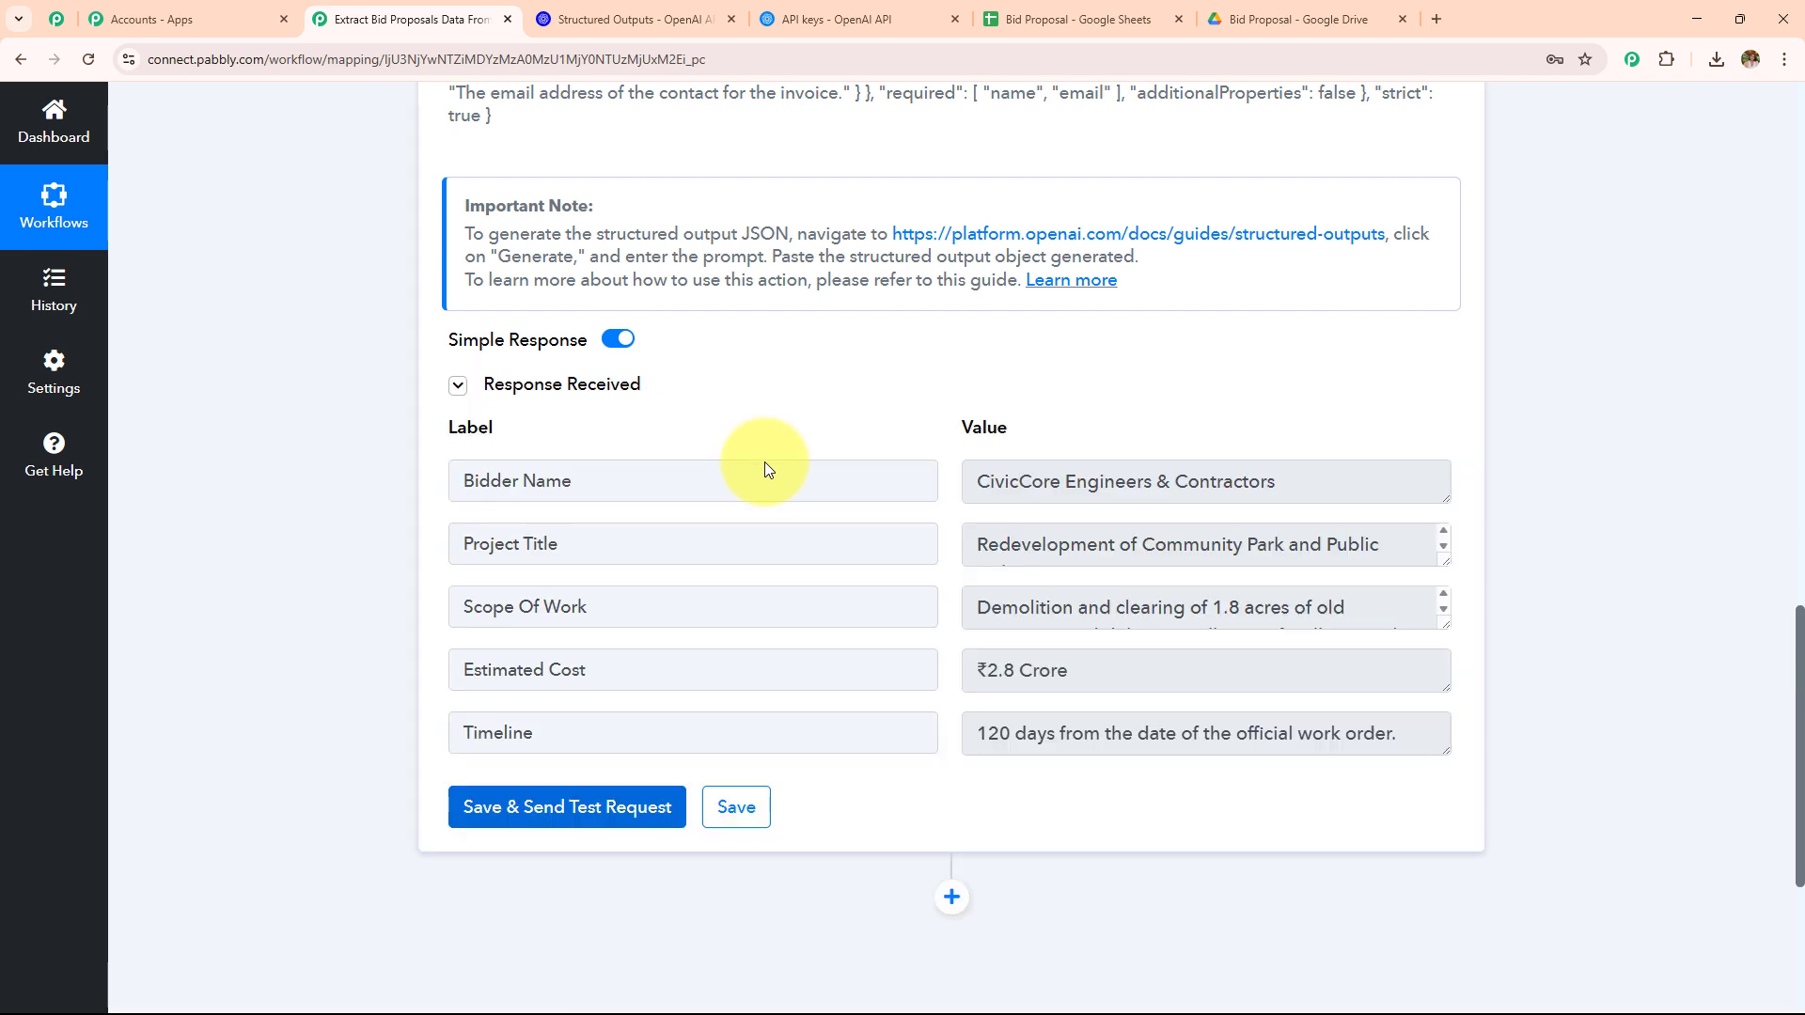
# Step: Enlarge the extracted Bidder Name value and compare it with the bidder named in the proposal PDF in Google Drive
pyautogui.moveTo(749, 474); pyautogui.dragTo(363, 492)
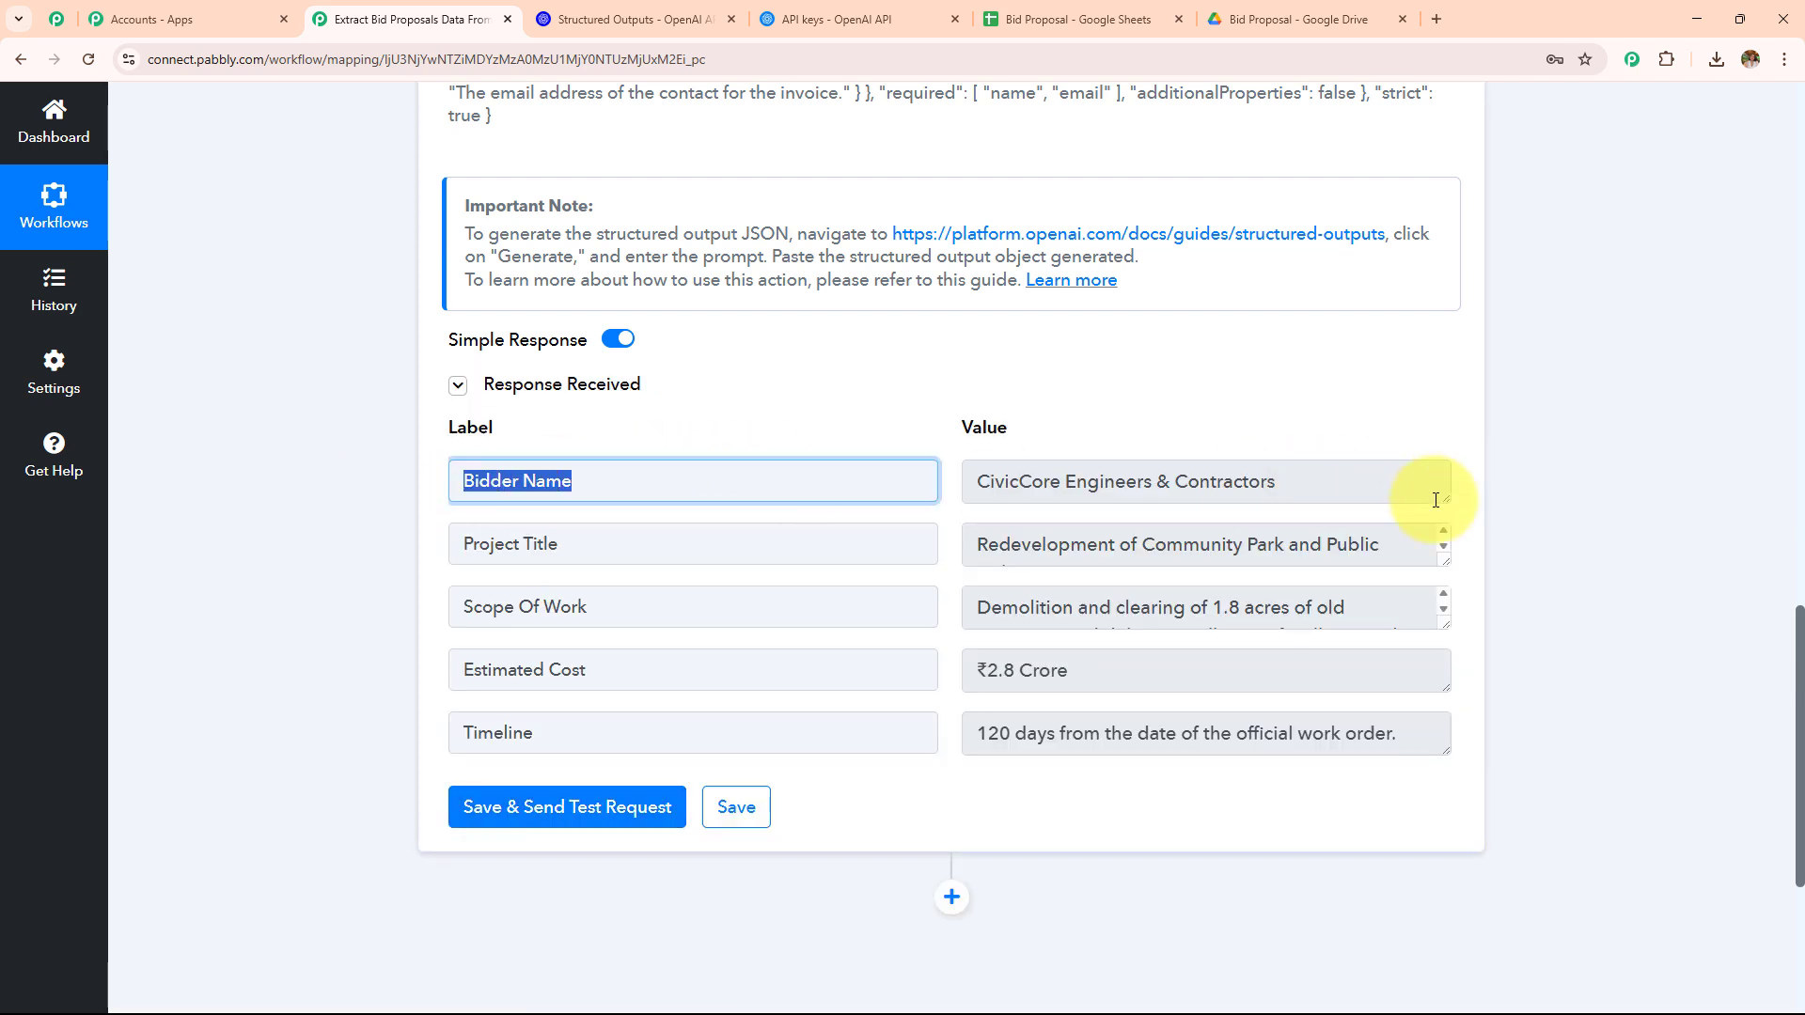
pyautogui.moveTo(1447, 508); pyautogui.dragTo(1460, 588)
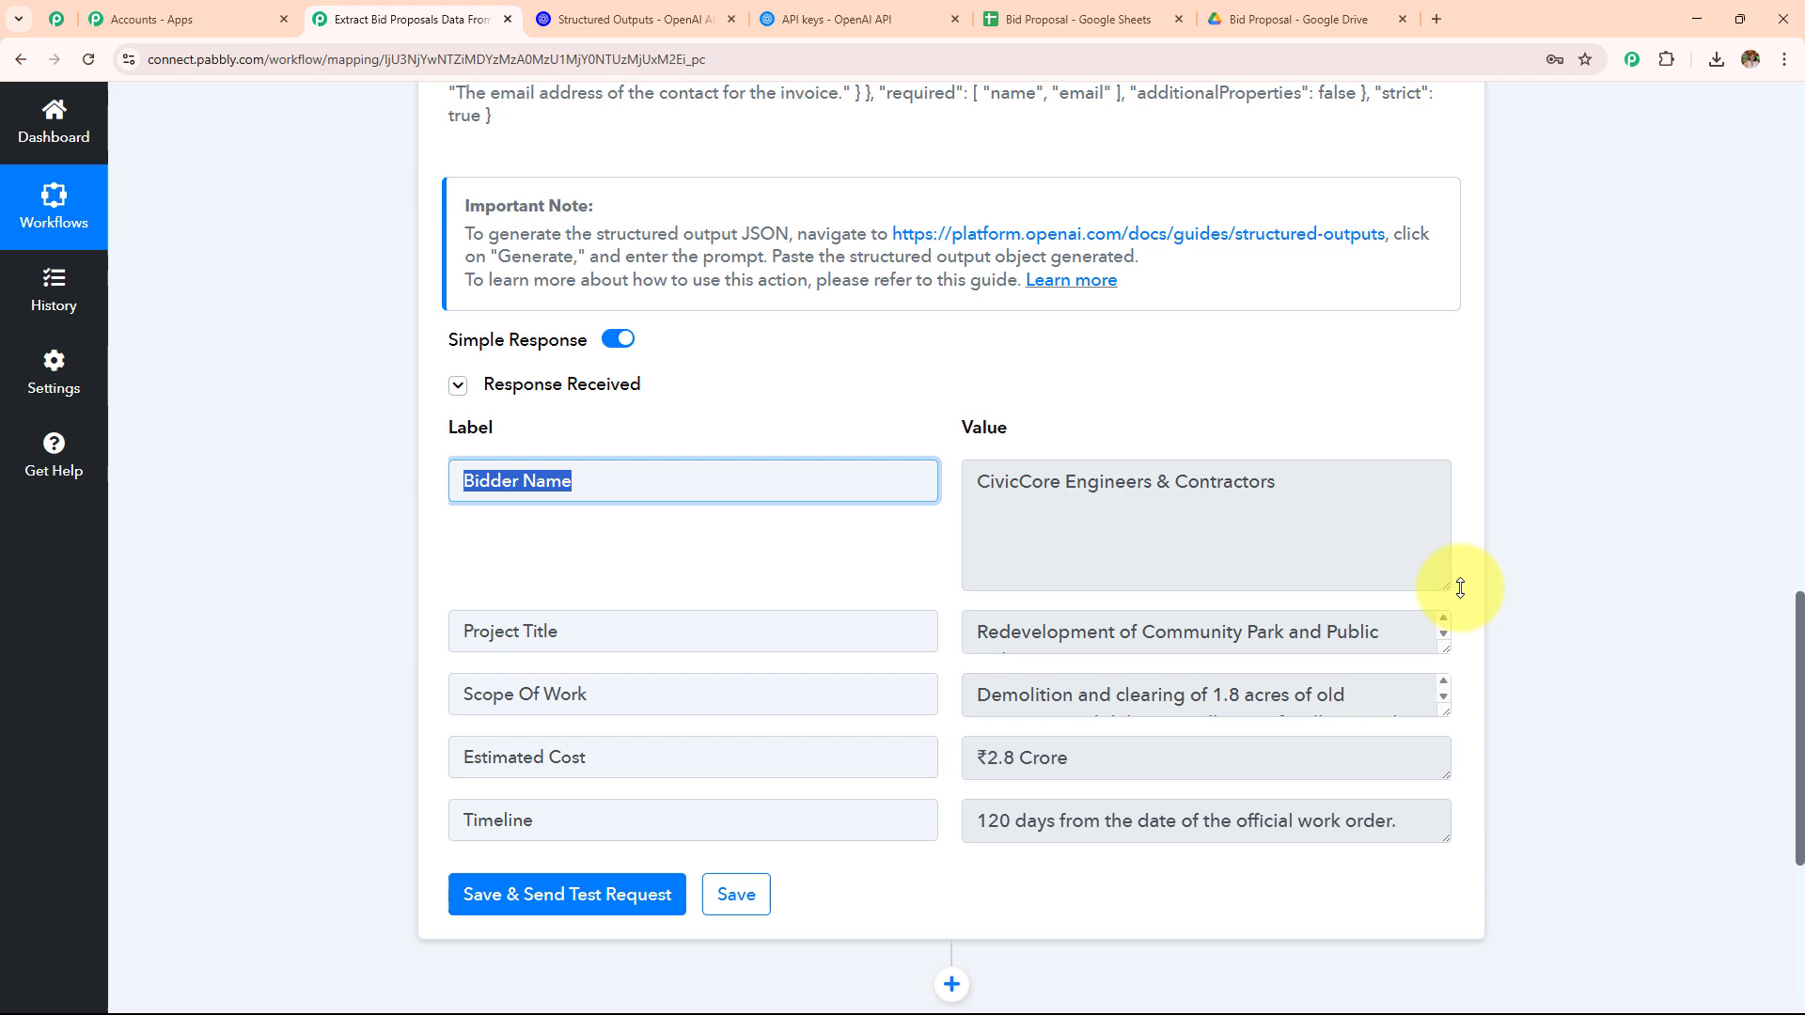
pyautogui.click(1260, 23)
pyautogui.click(1002, 427)
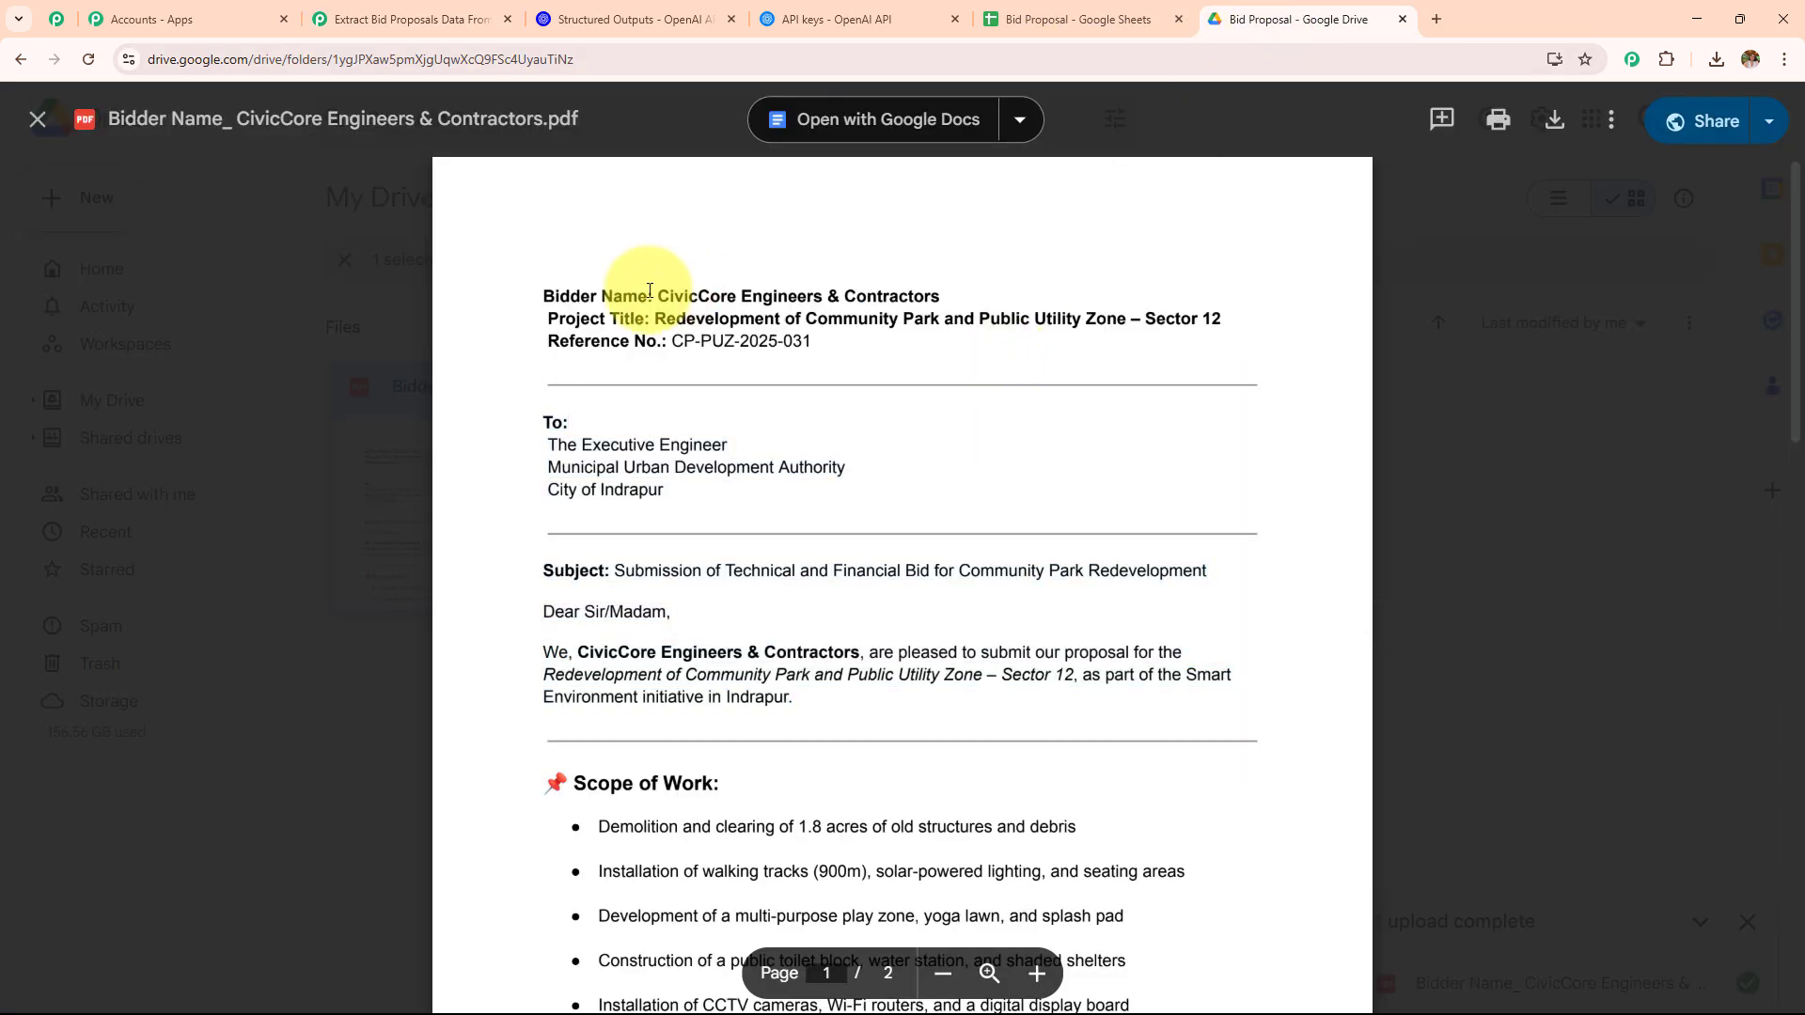
pyautogui.click(435, 20)
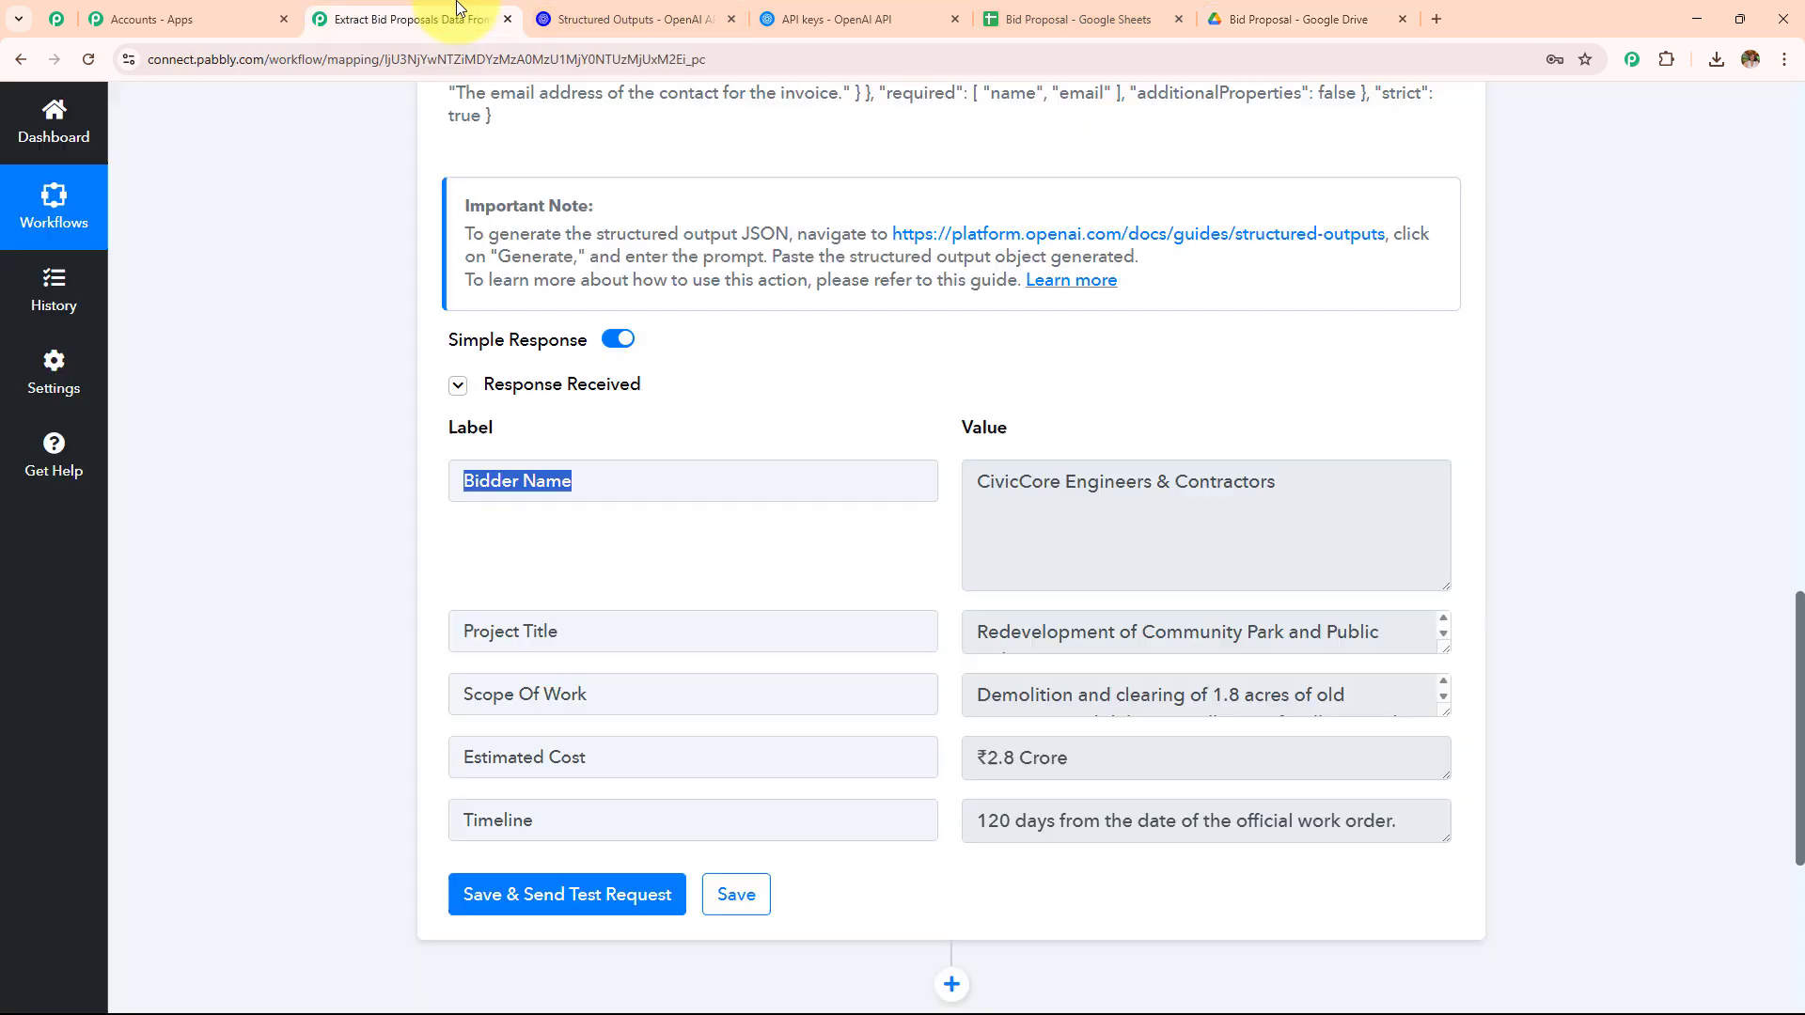
# Step: Expand the extracted Project Title value and check it against the title in the Google Drive proposal PDF
pyautogui.scroll(-2, 1143, 493)
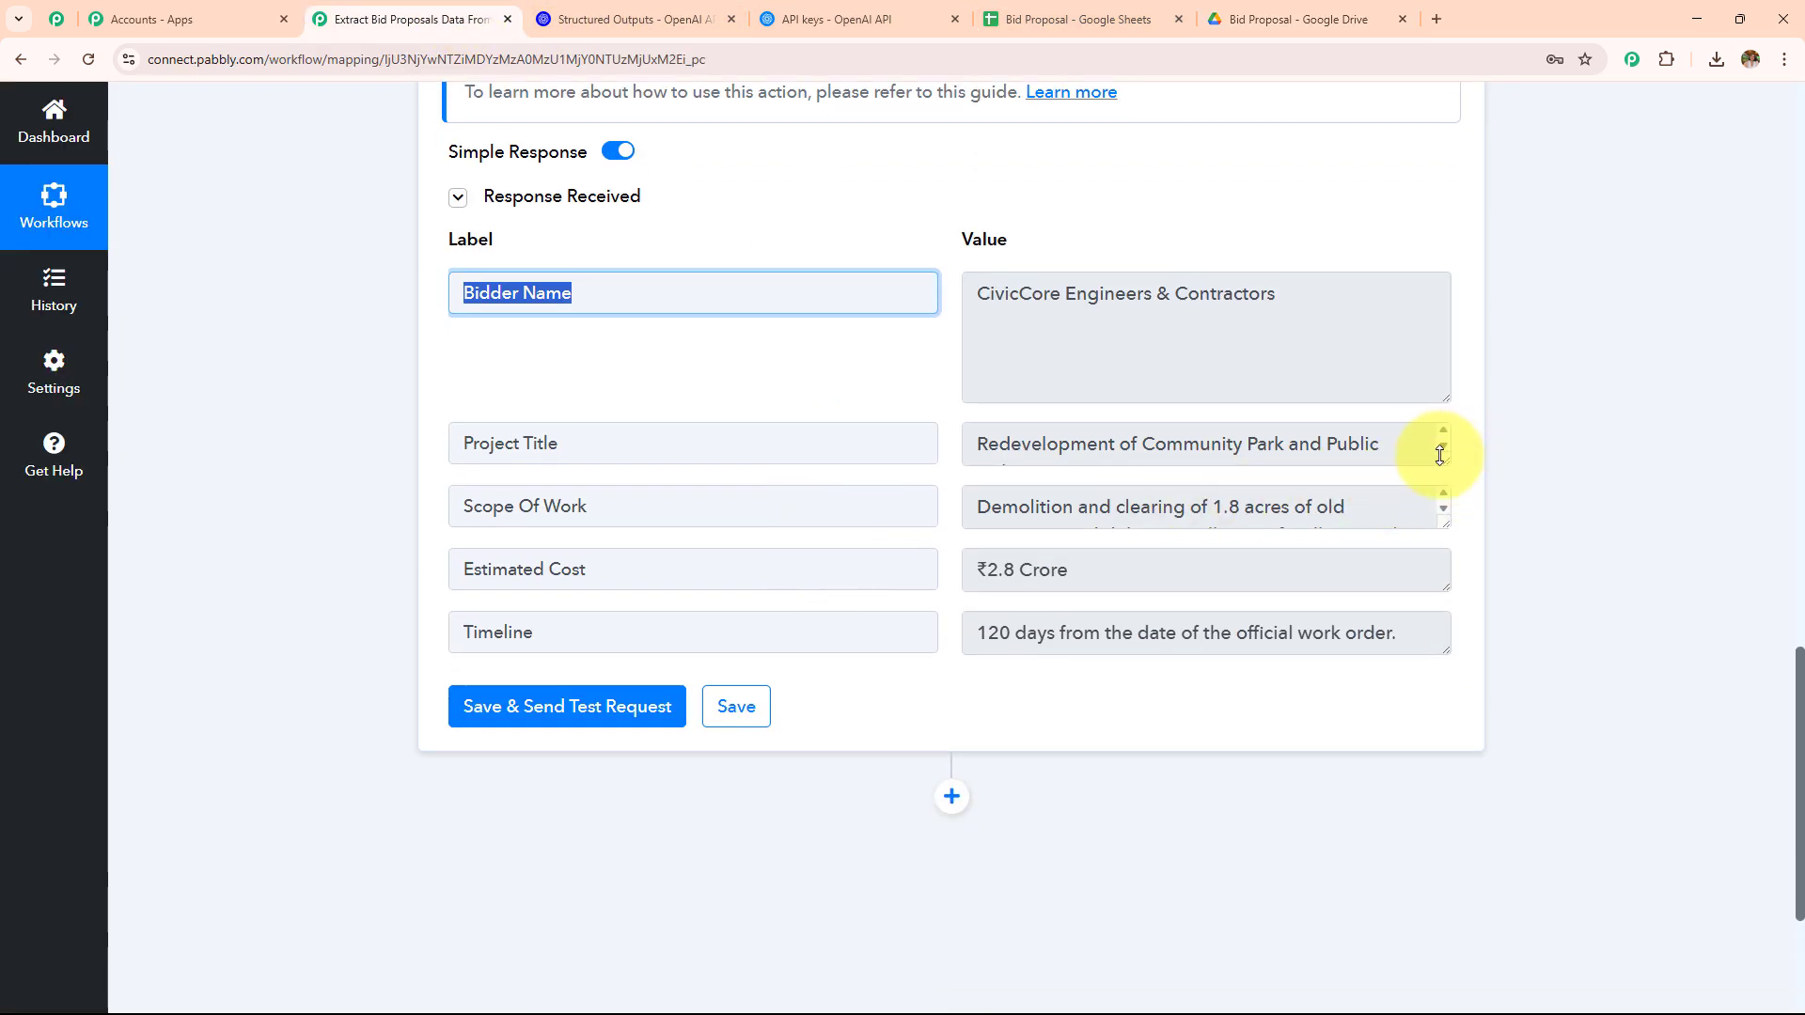
pyautogui.moveTo(1439, 455); pyautogui.dragTo(1438, 635)
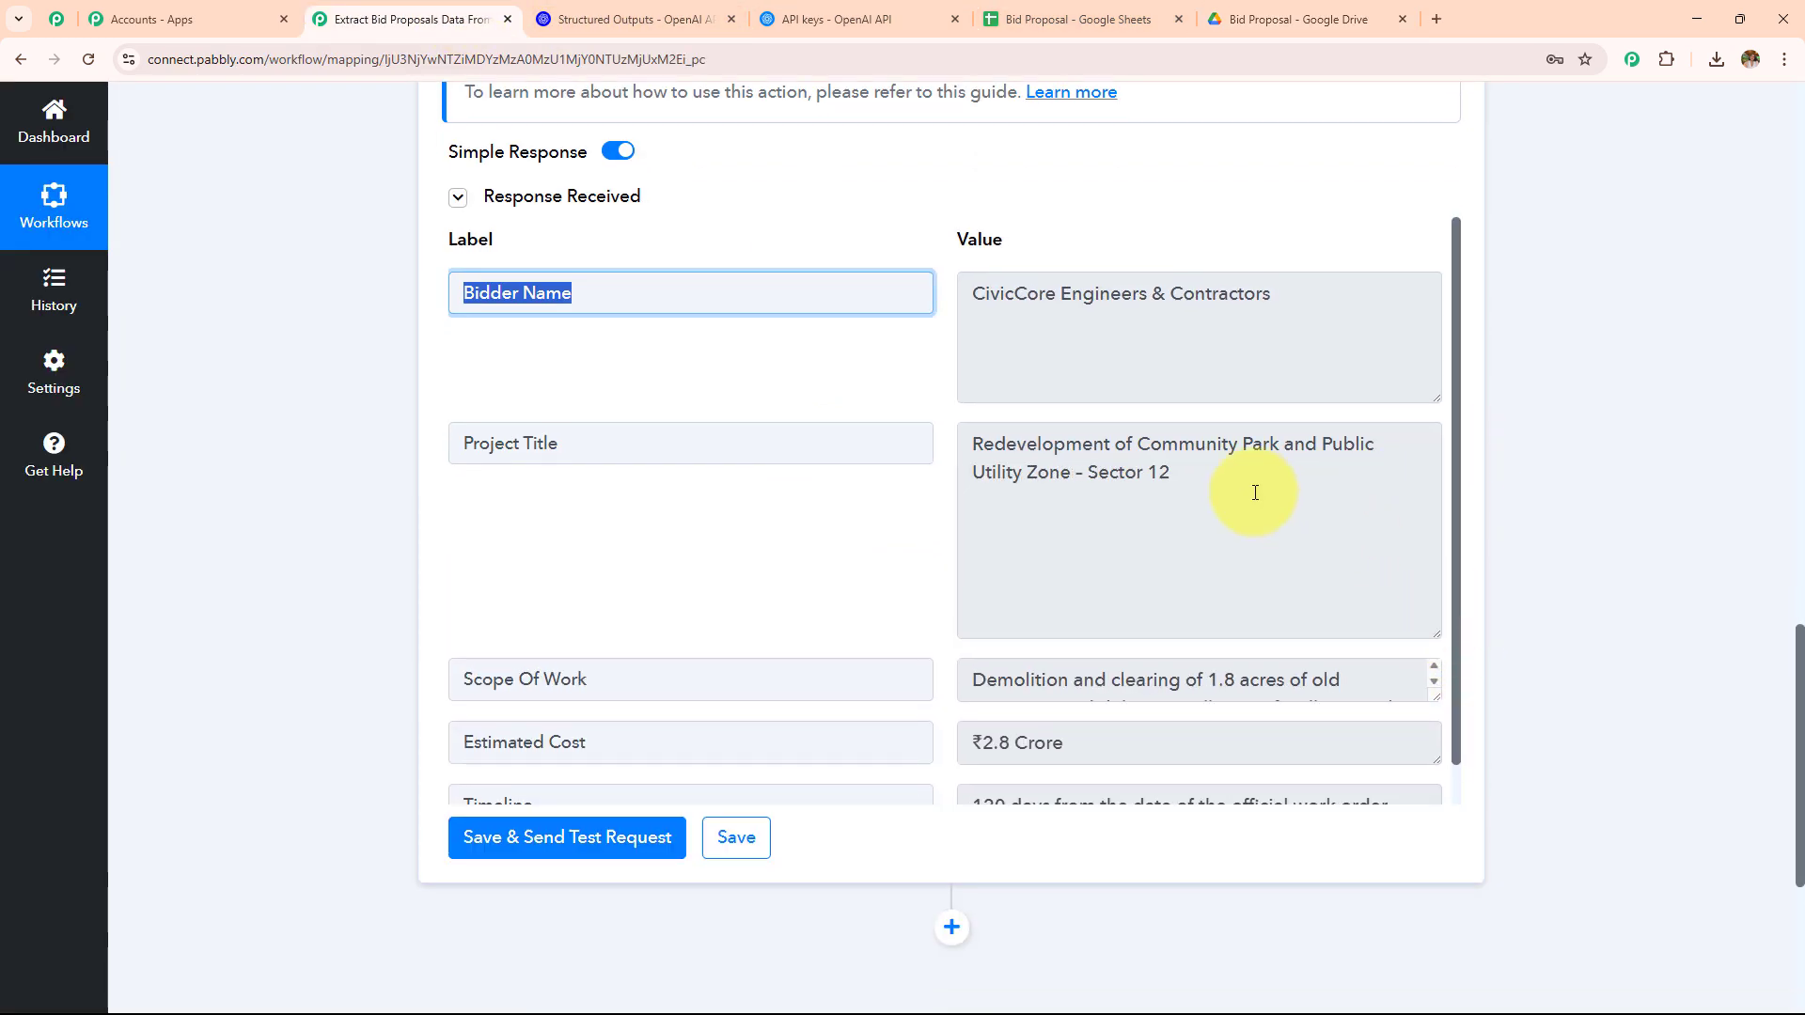
pyautogui.tripleClick(1200, 476)
pyautogui.click(1292, 19)
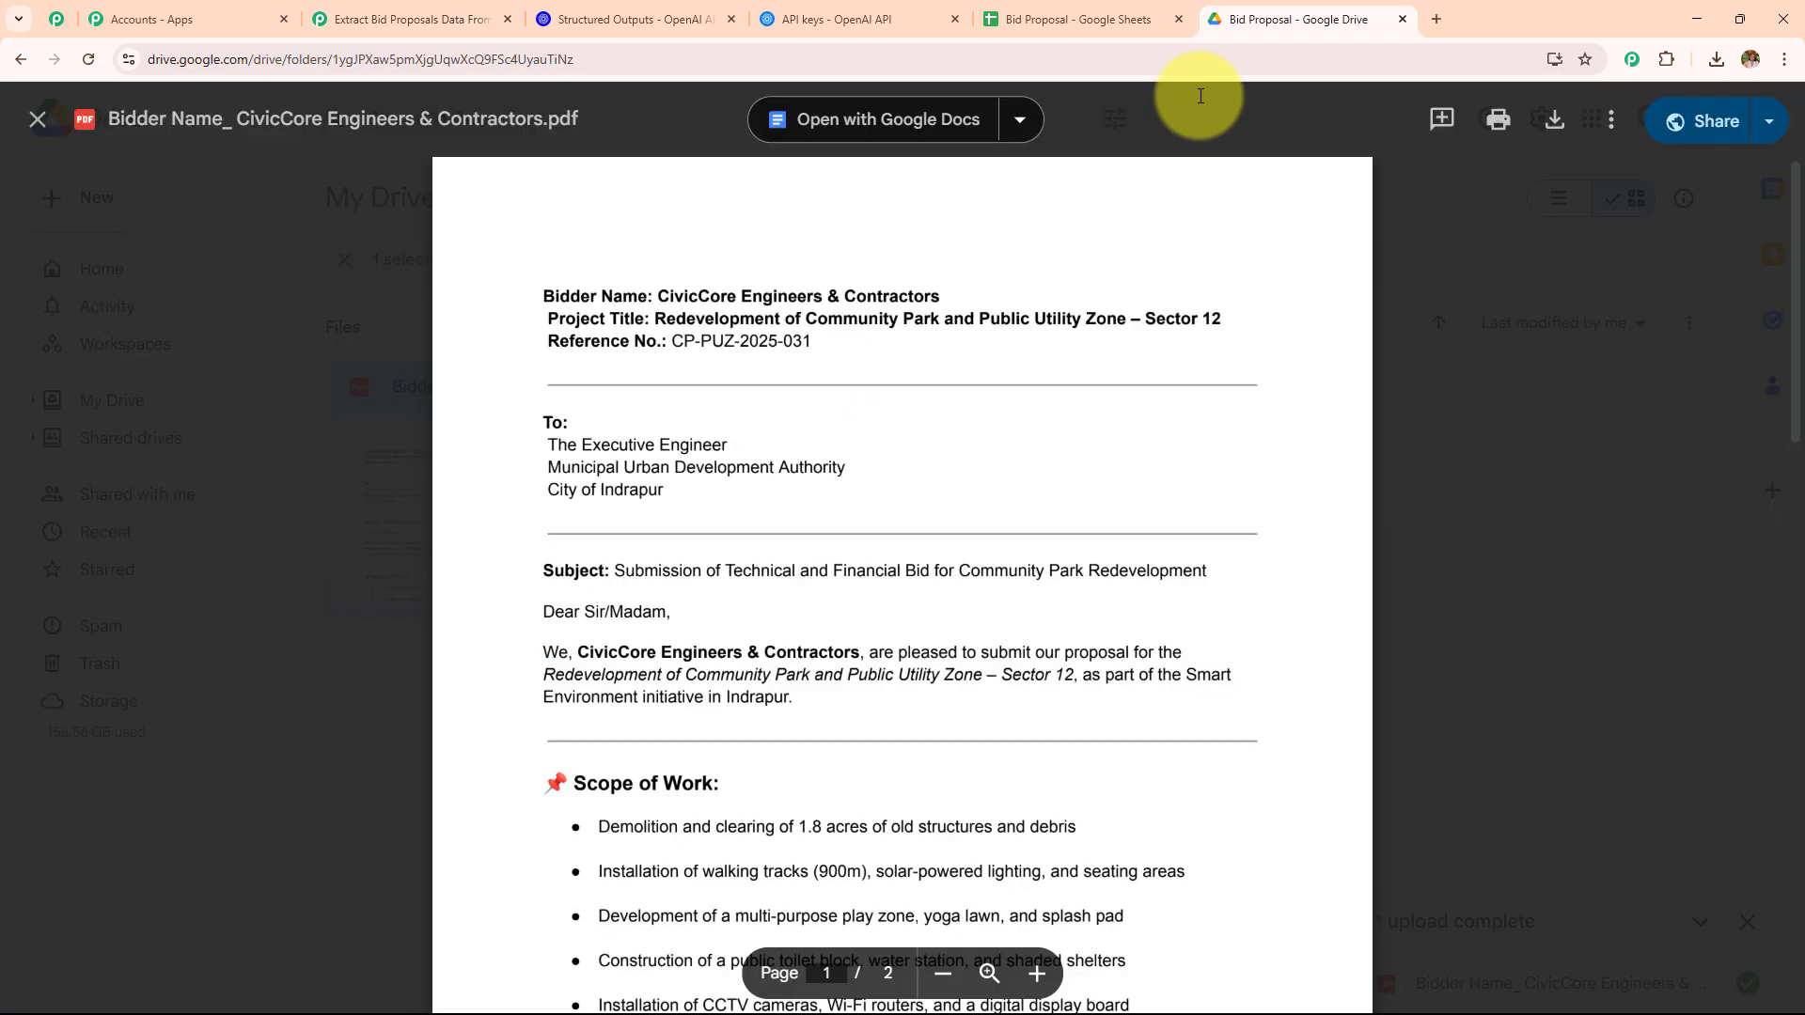
pyautogui.moveTo(658, 315); pyautogui.dragTo(1081, 318)
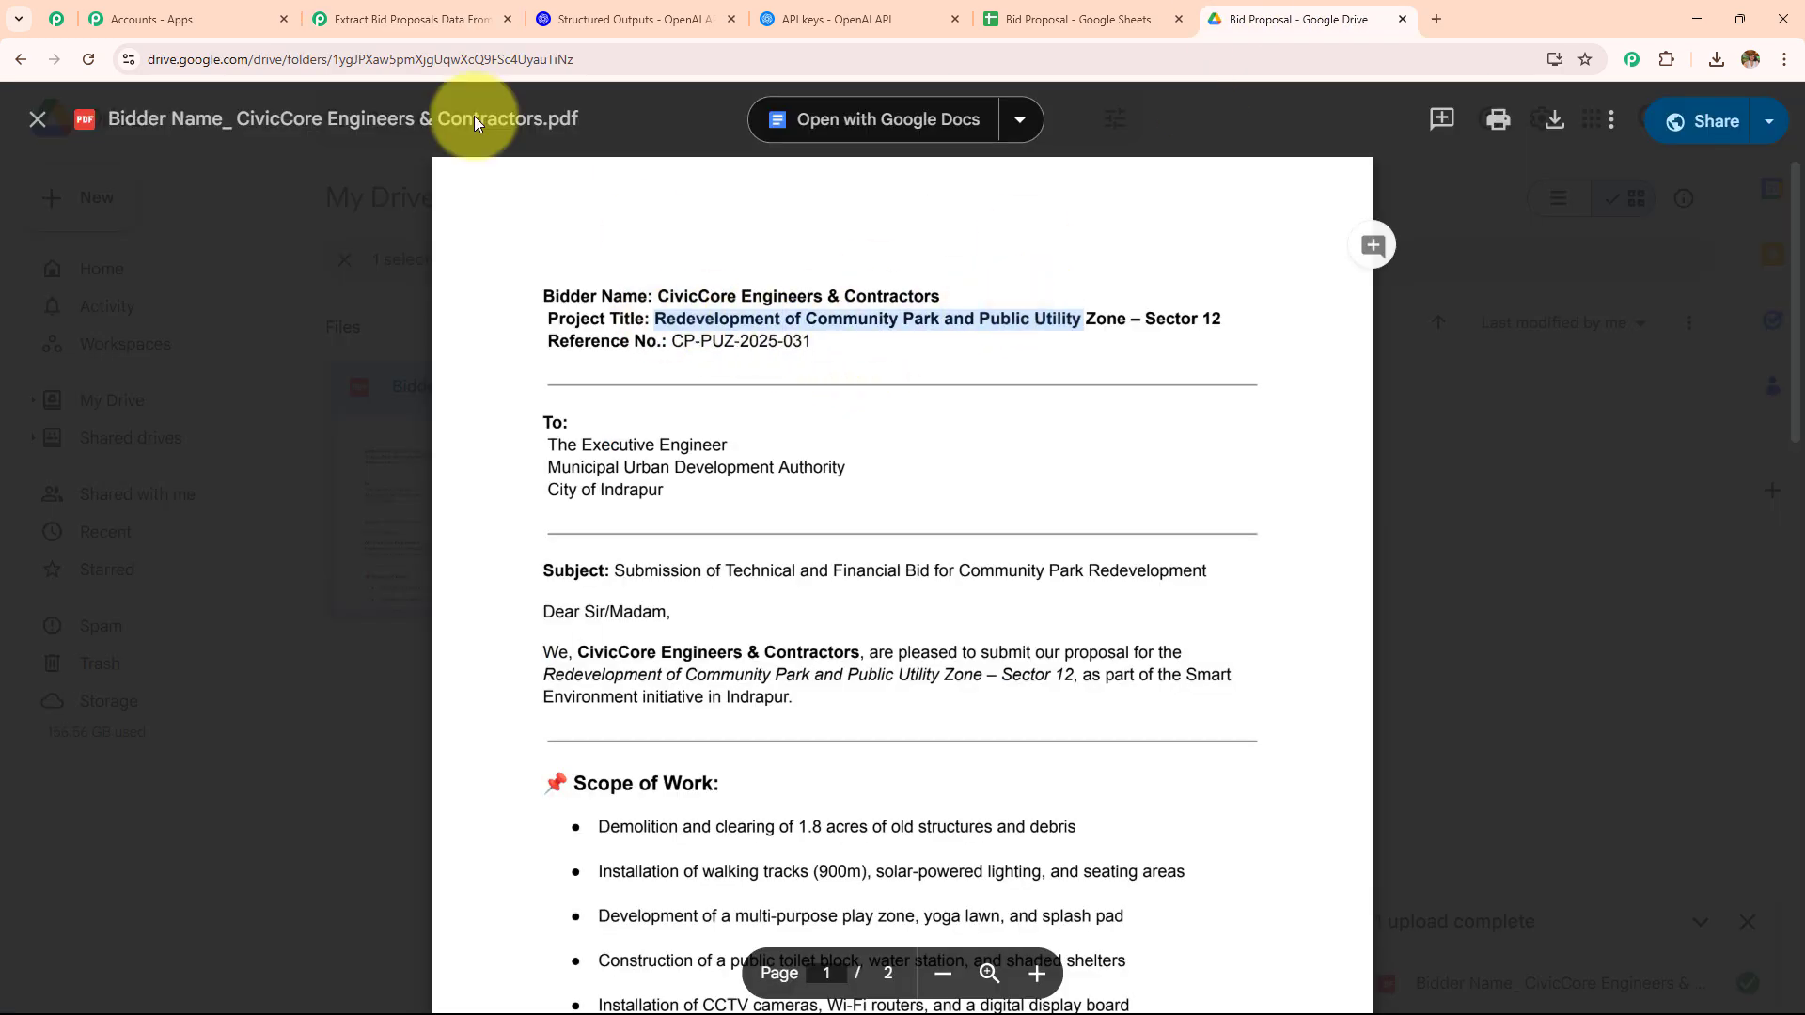
pyautogui.click(450, 21)
# Step: Show the full extracted Scope Of Work text and compare it with the scope list in the proposal PDF
pyautogui.scroll(-1, 926, 578)
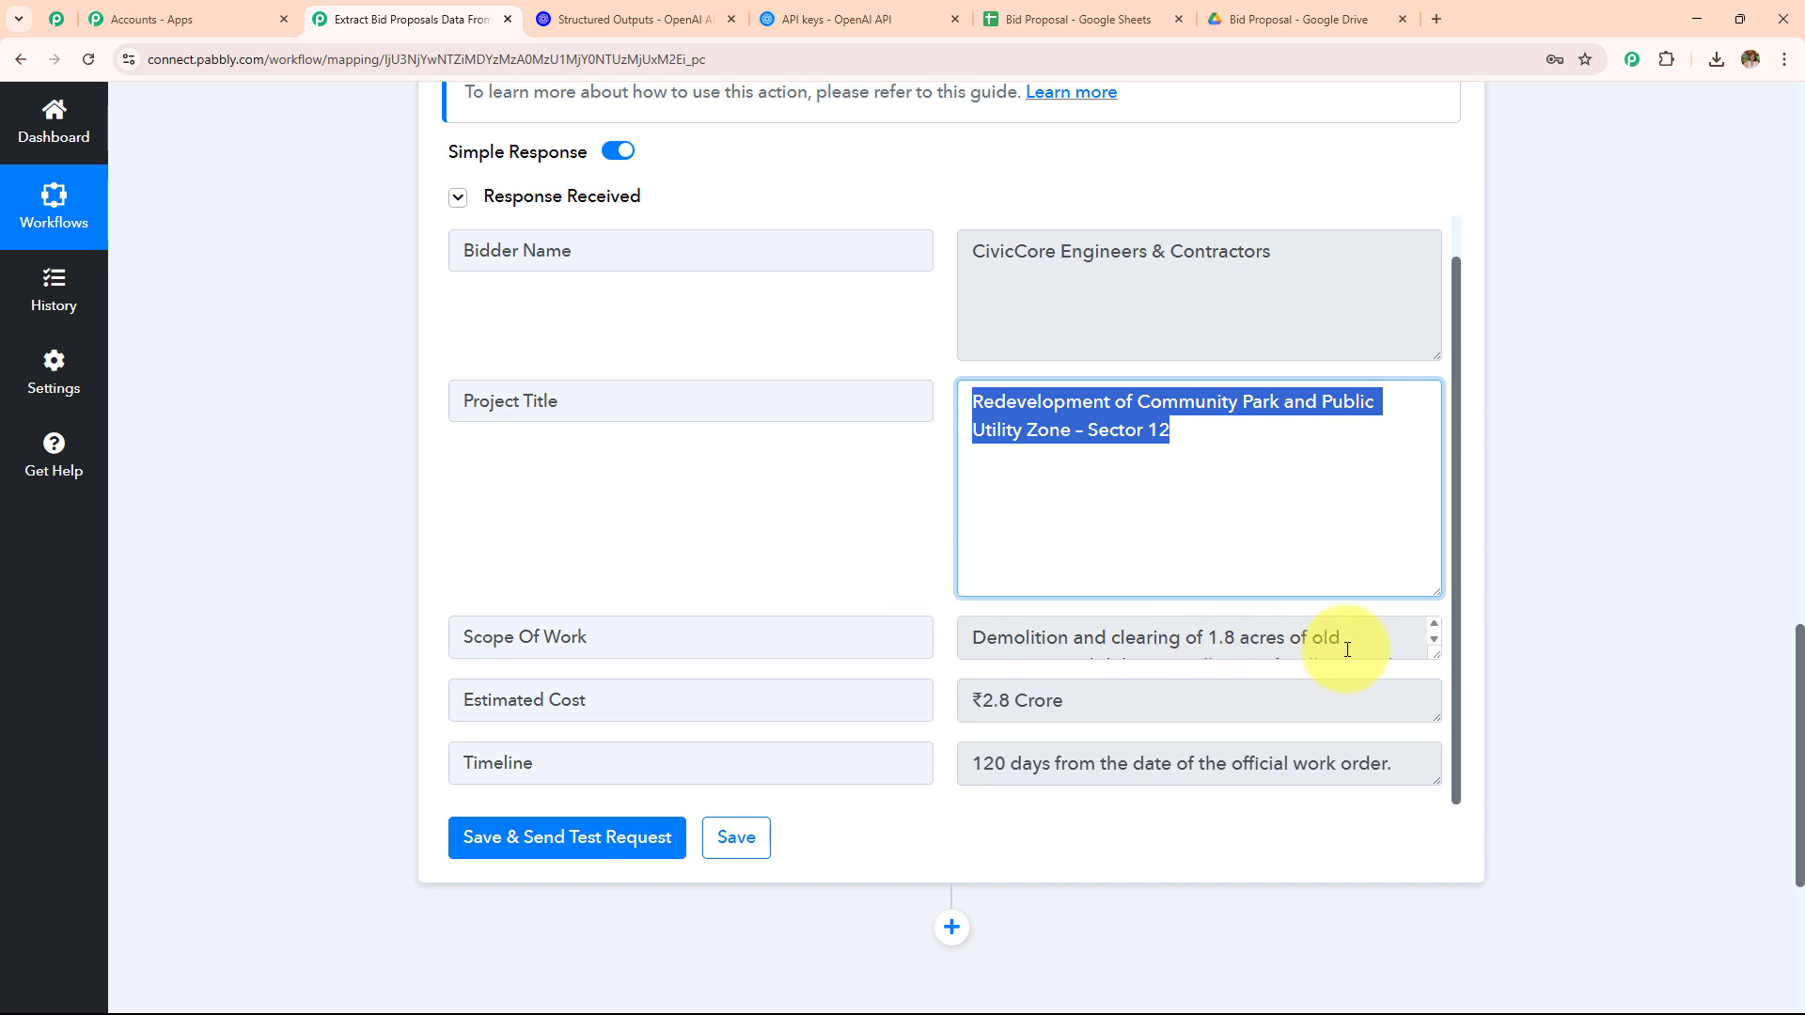
pyautogui.moveTo(1435, 656); pyautogui.dragTo(1443, 950)
pyautogui.scroll(-3, 1163, 492)
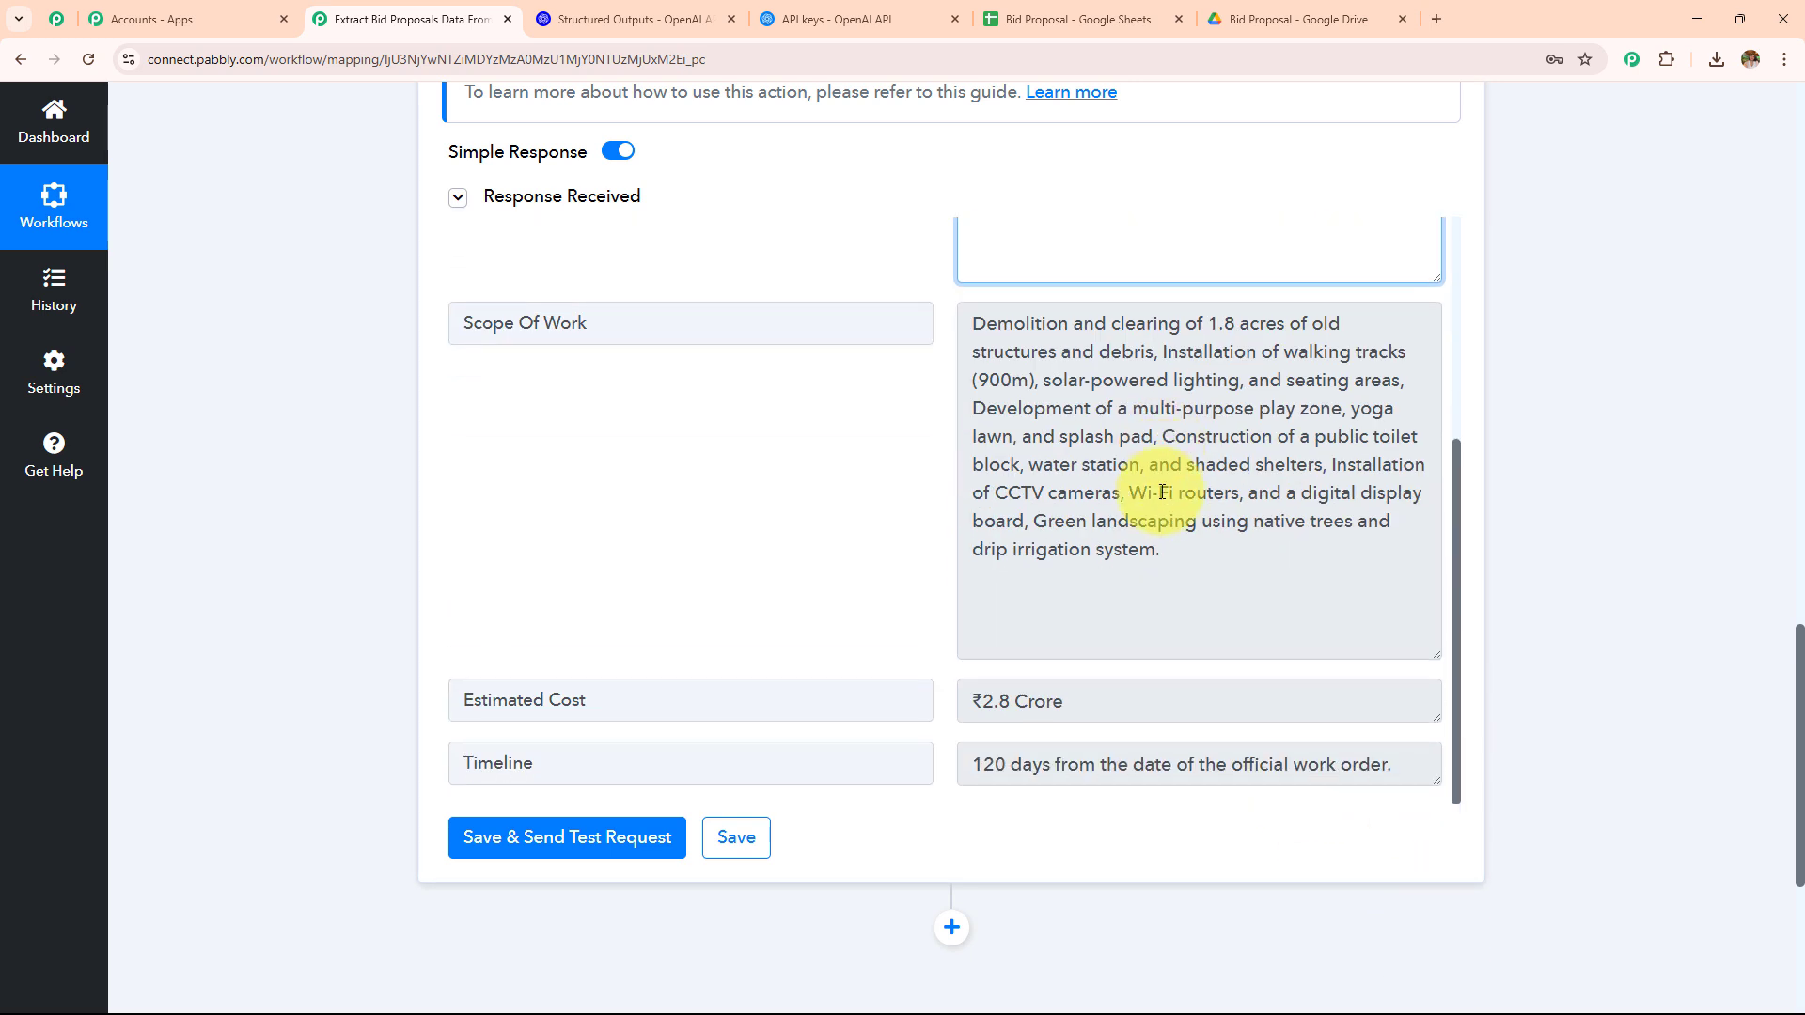
pyautogui.moveTo(1212, 569); pyautogui.dragTo(797, 247)
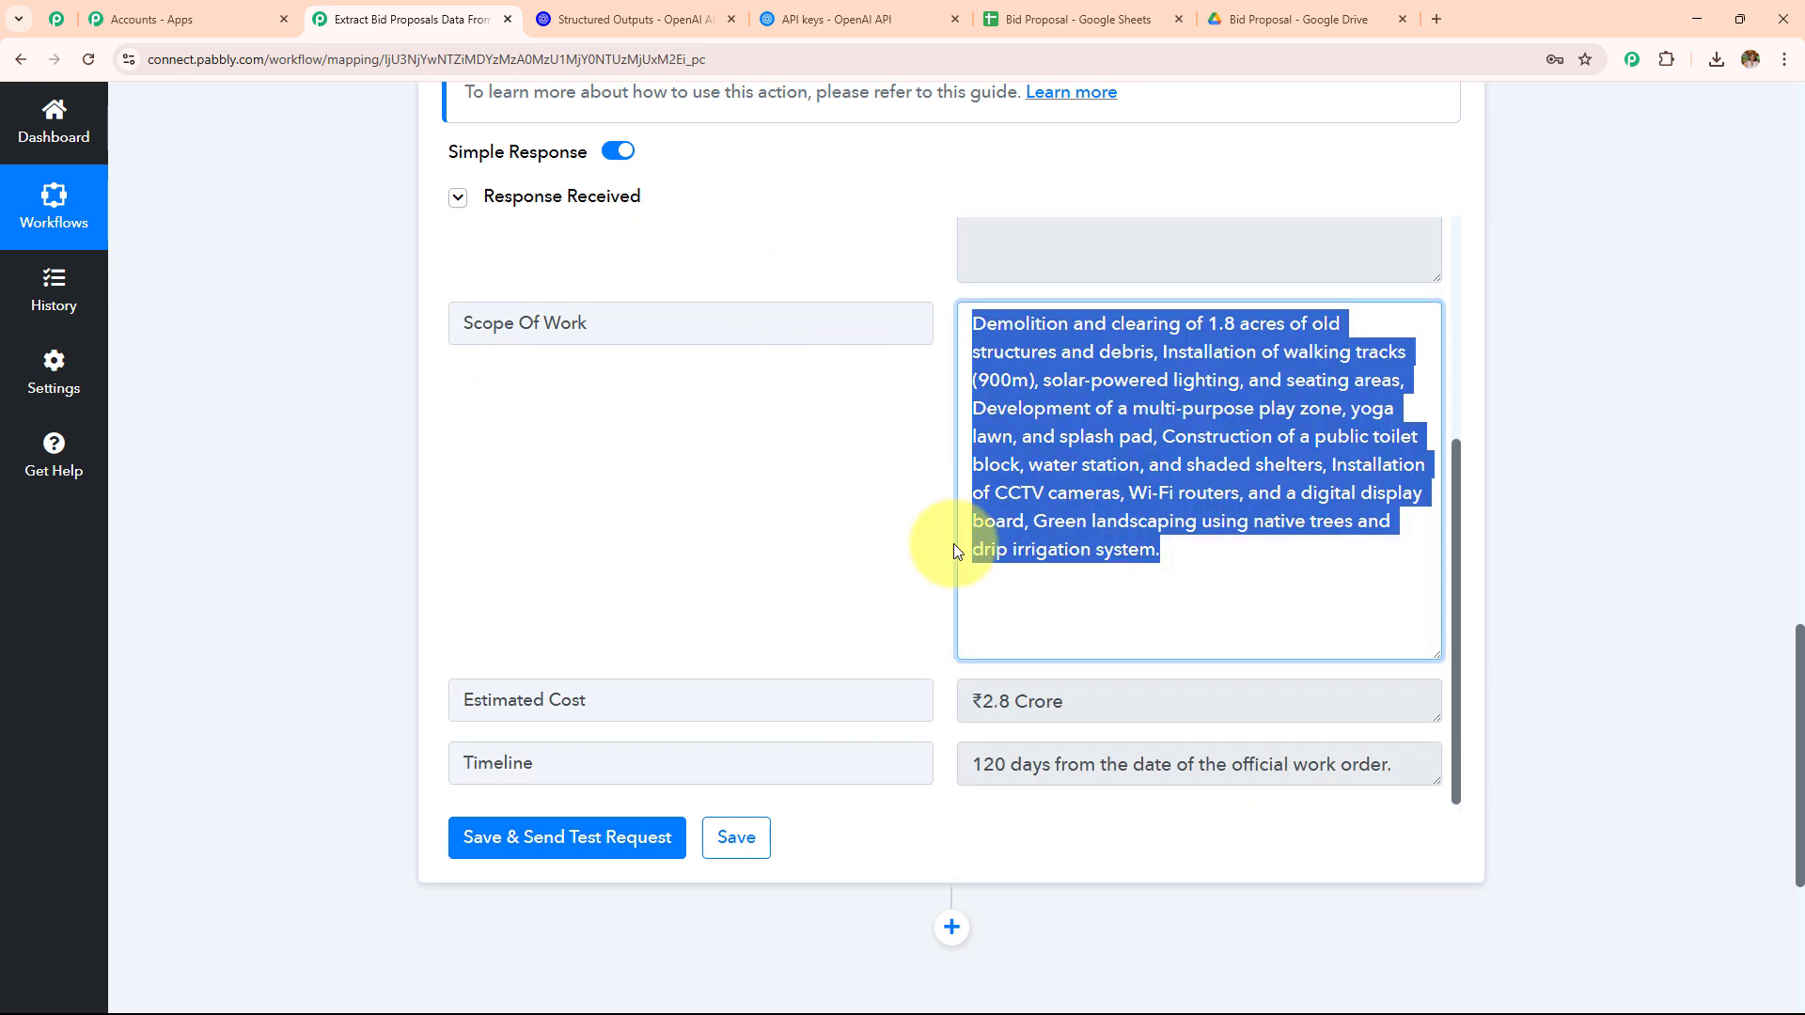
pyautogui.click(1255, 19)
pyautogui.scroll(-3, 940, 499)
pyautogui.scroll(-5, 940, 499)
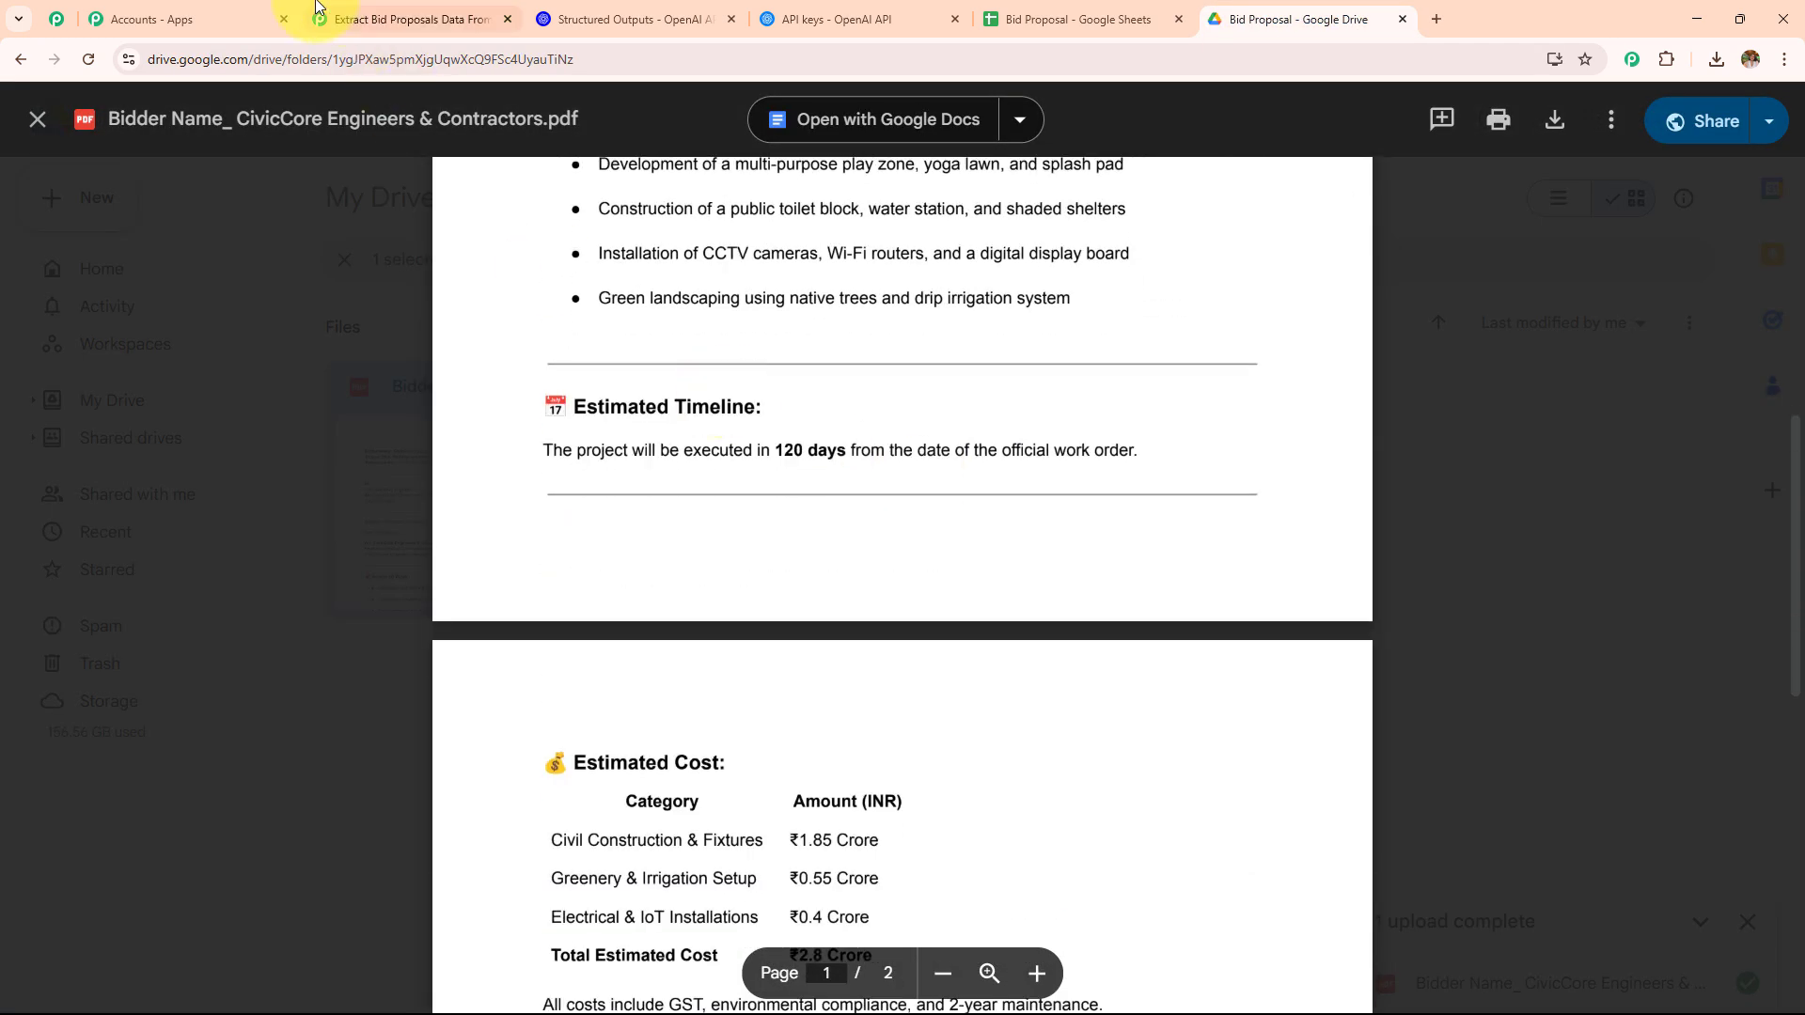
pyautogui.click(395, 18)
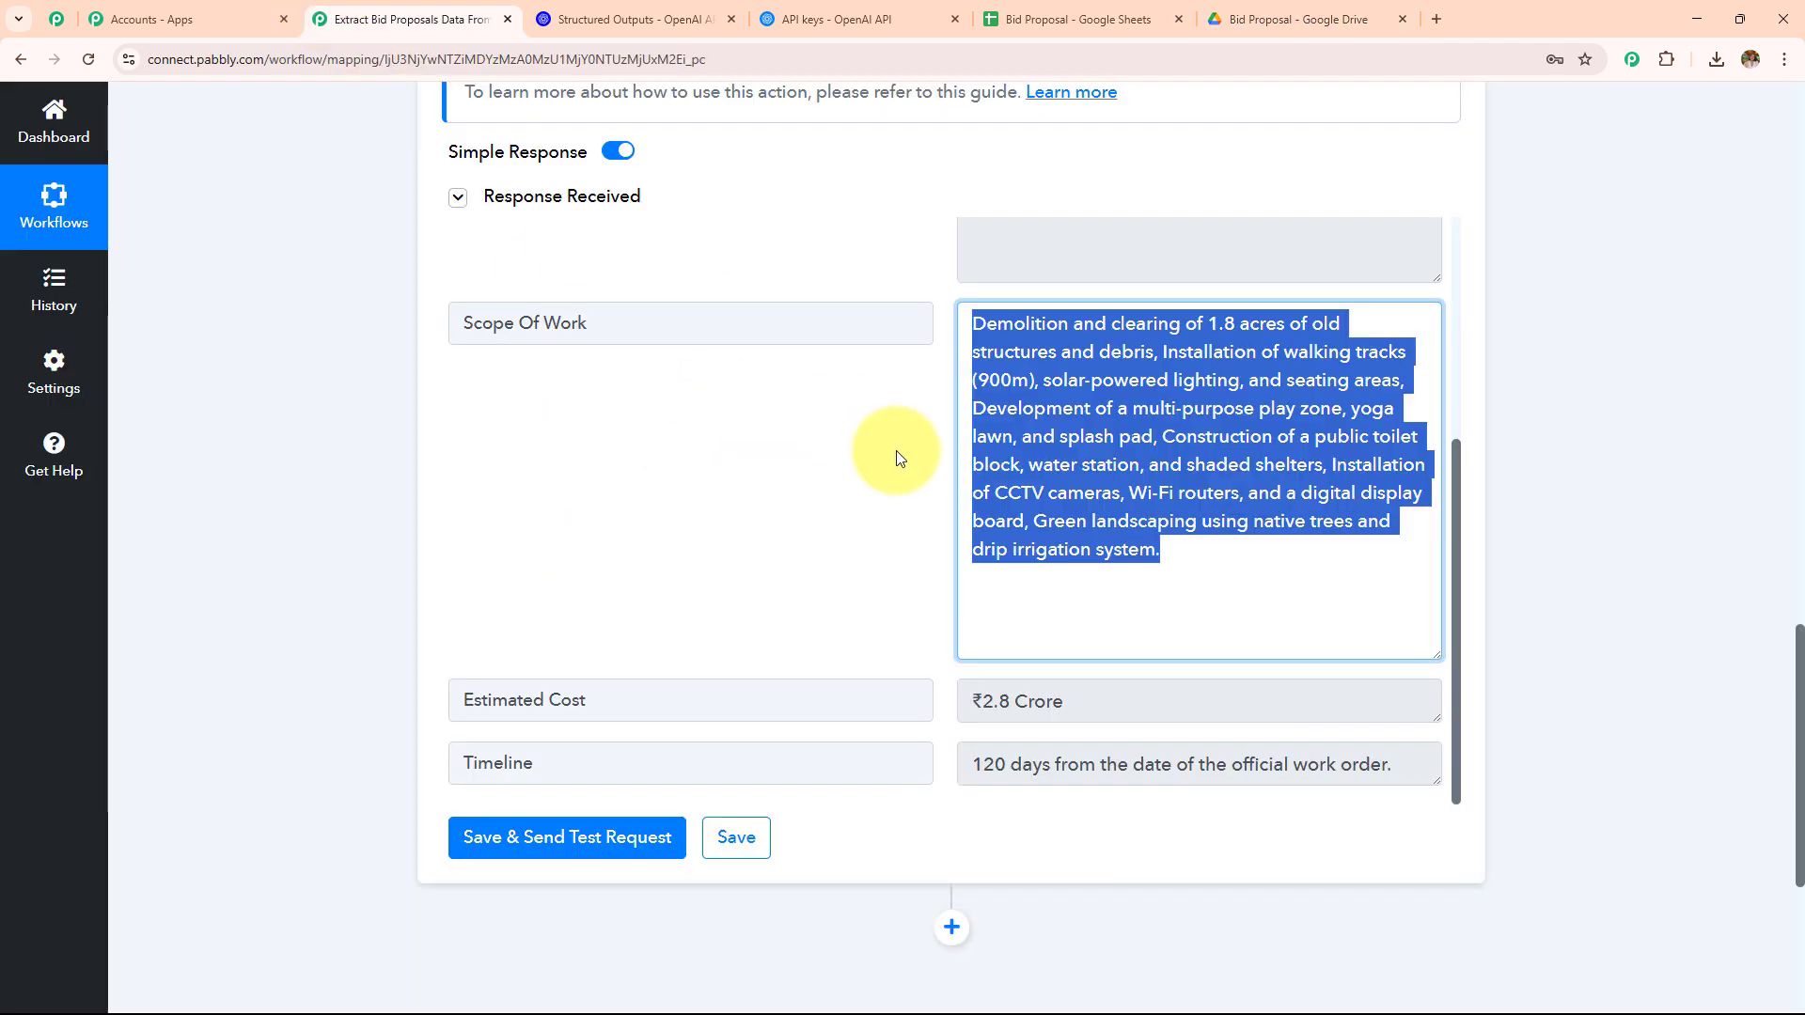
# Step: Verify the extracted Estimated Cost against the total estimated cost in the proposal PDF's cost table
pyautogui.click(1299, 11)
pyautogui.scroll(-4, 806, 636)
pyautogui.moveTo(550, 583); pyautogui.dragTo(993, 592)
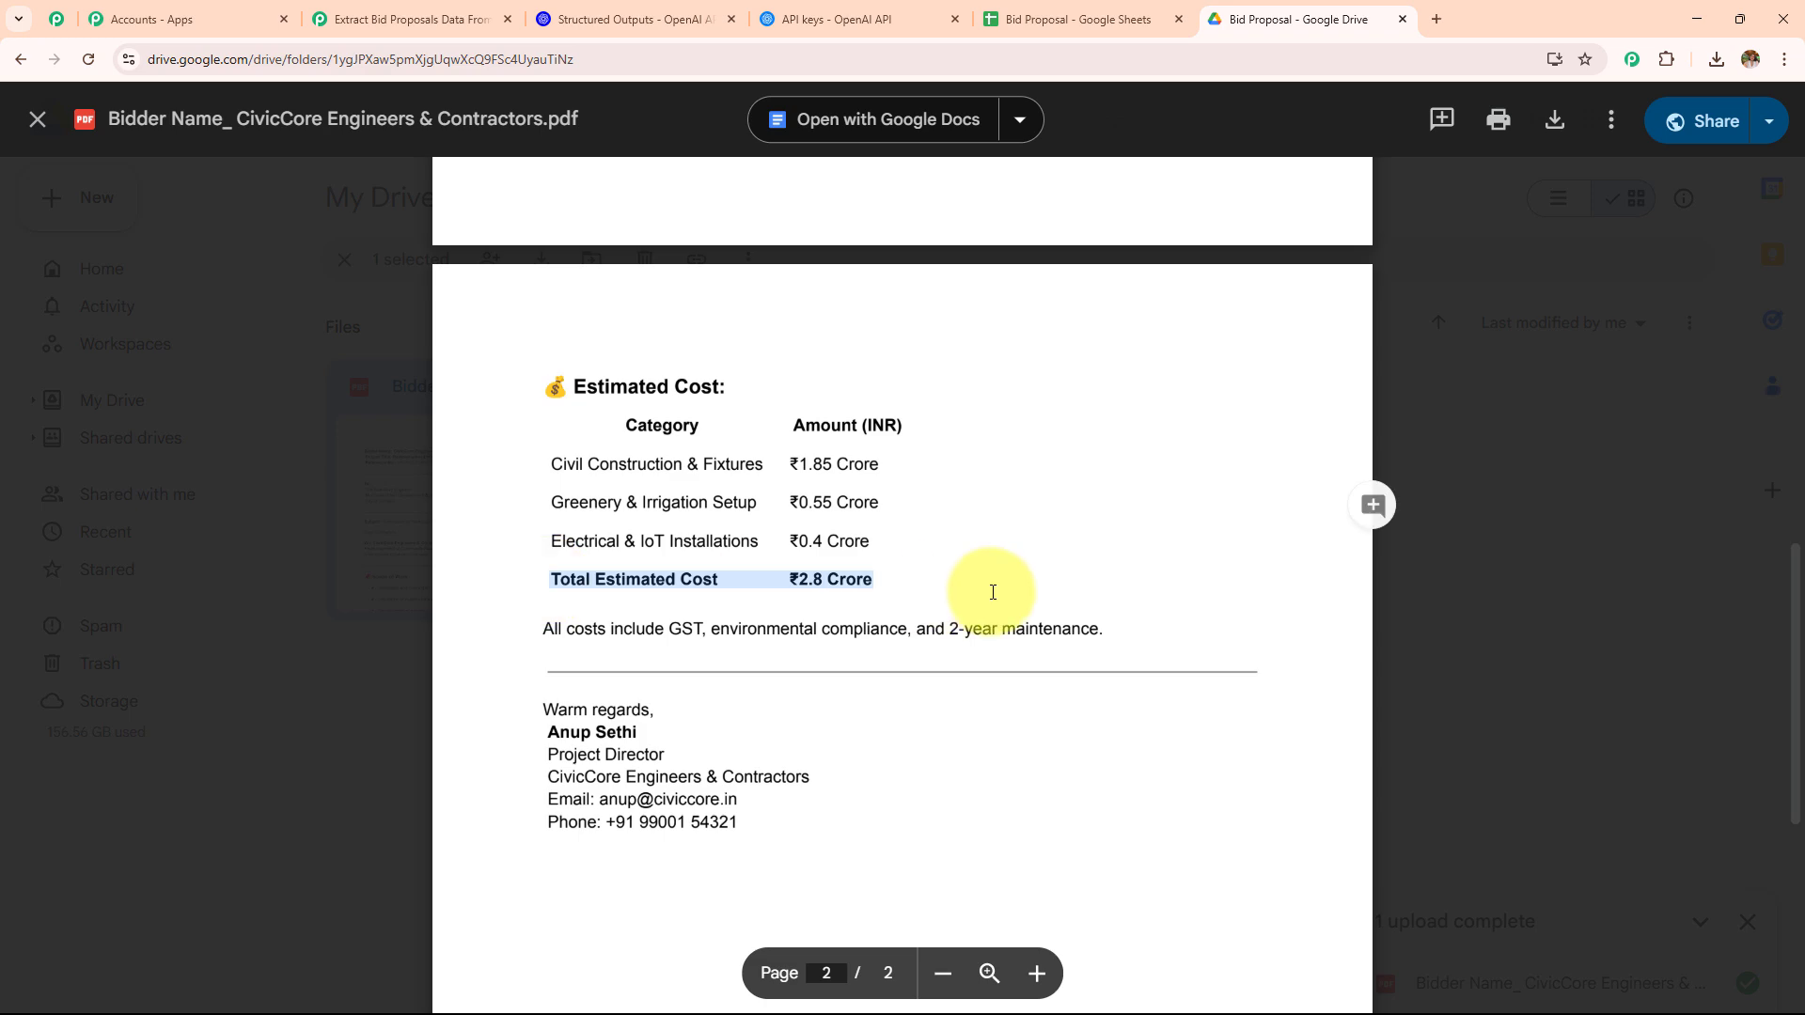
pyautogui.click(402, 16)
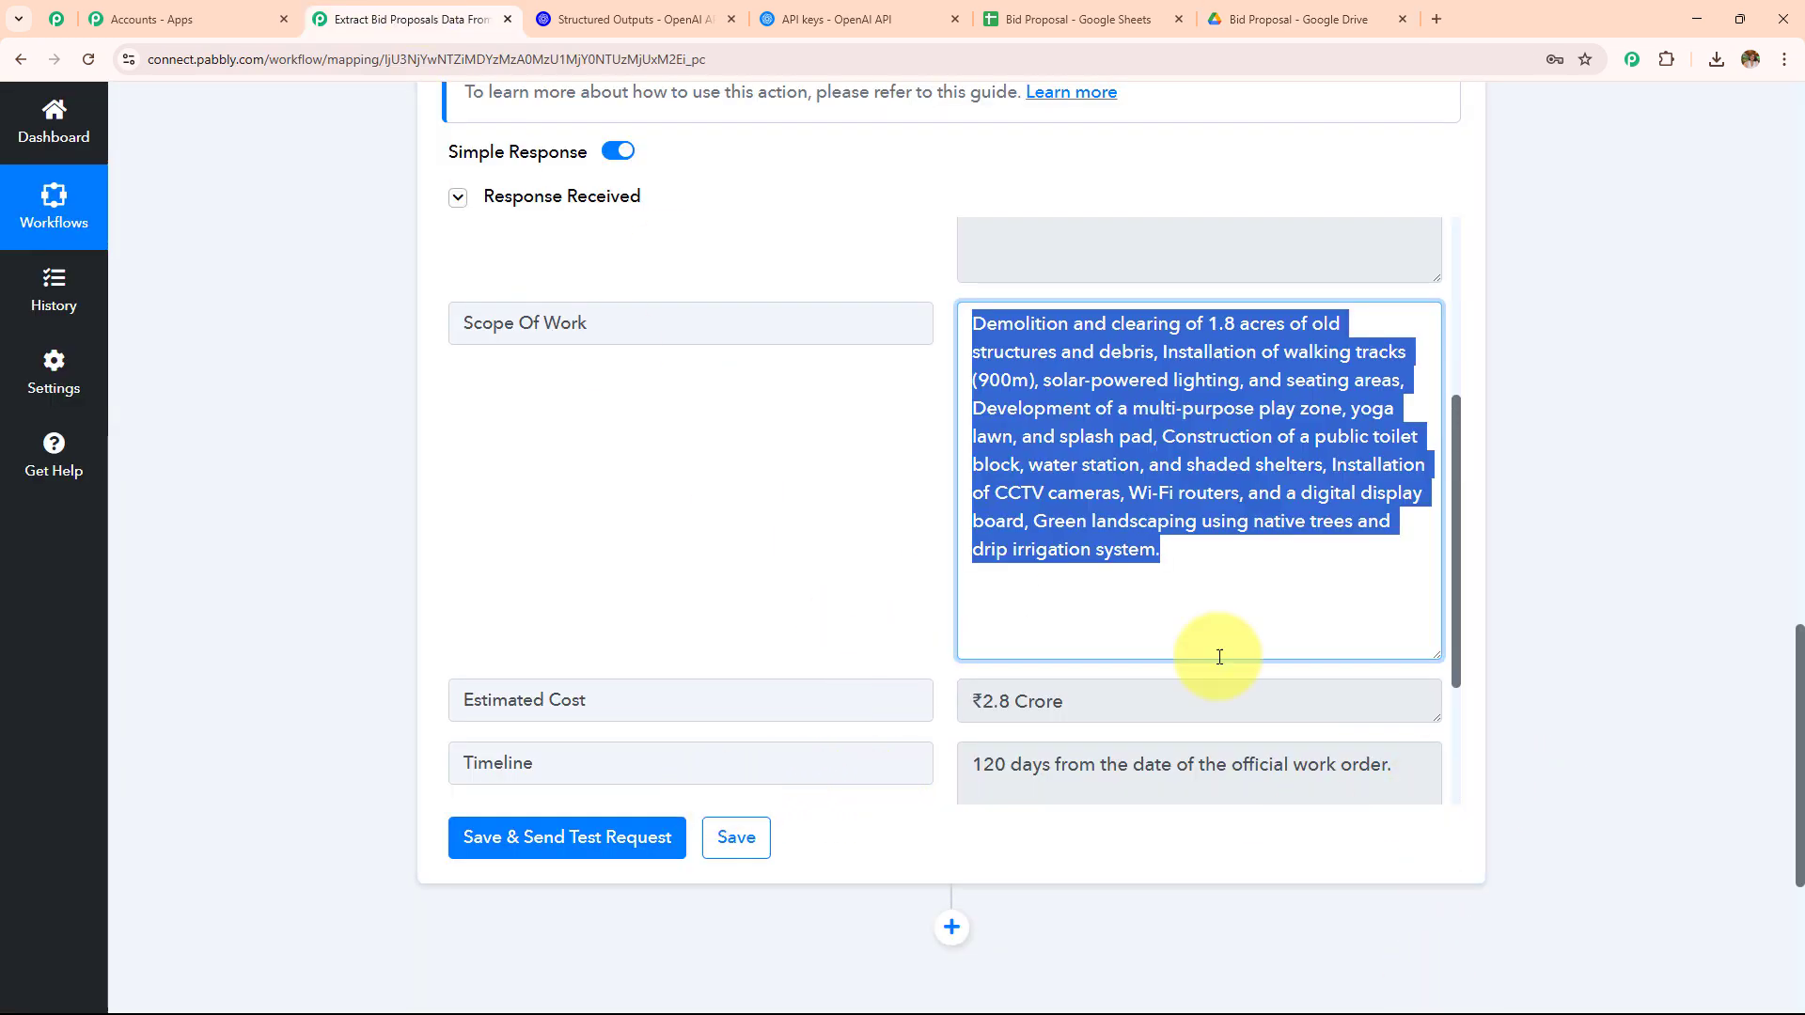
# Step: Check the extracted Timeline against the proposal PDF's estimated timeline section, and review the complete test response once more
pyautogui.scroll(-3, 1209, 653)
pyautogui.click(1279, 18)
pyautogui.scroll(-4, 1027, 605)
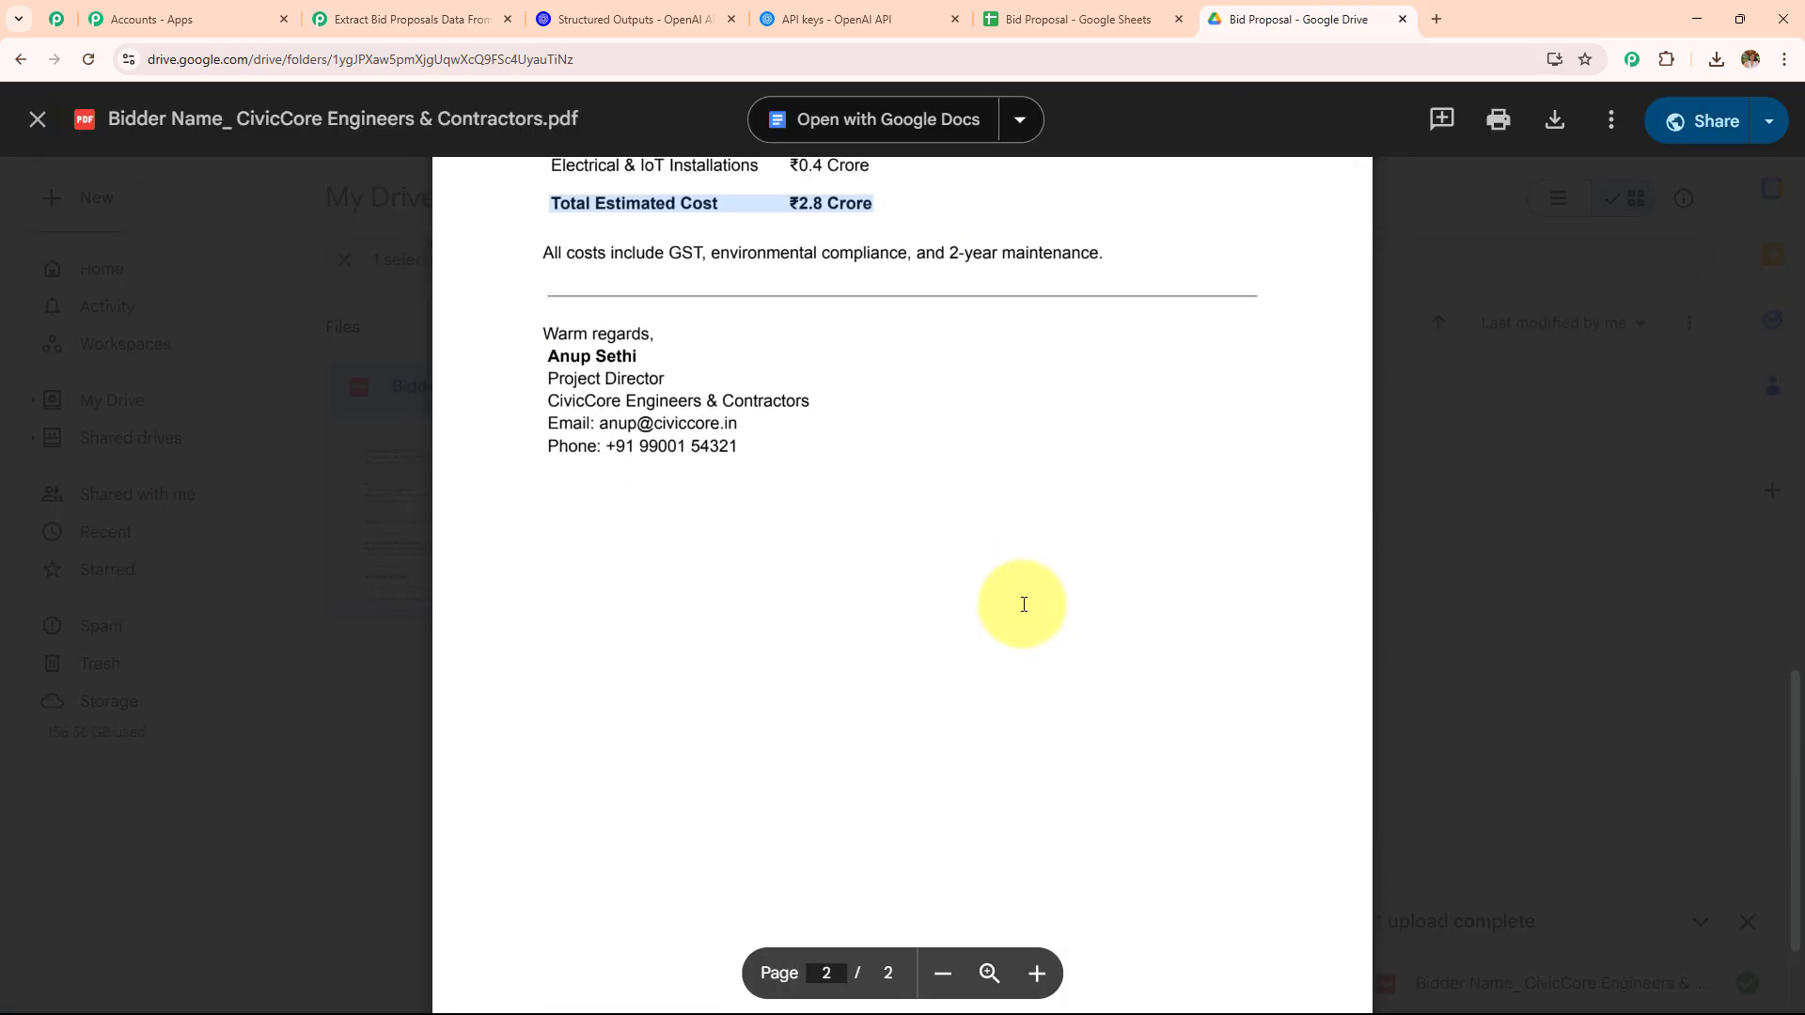
pyautogui.scroll(10, 1023, 604)
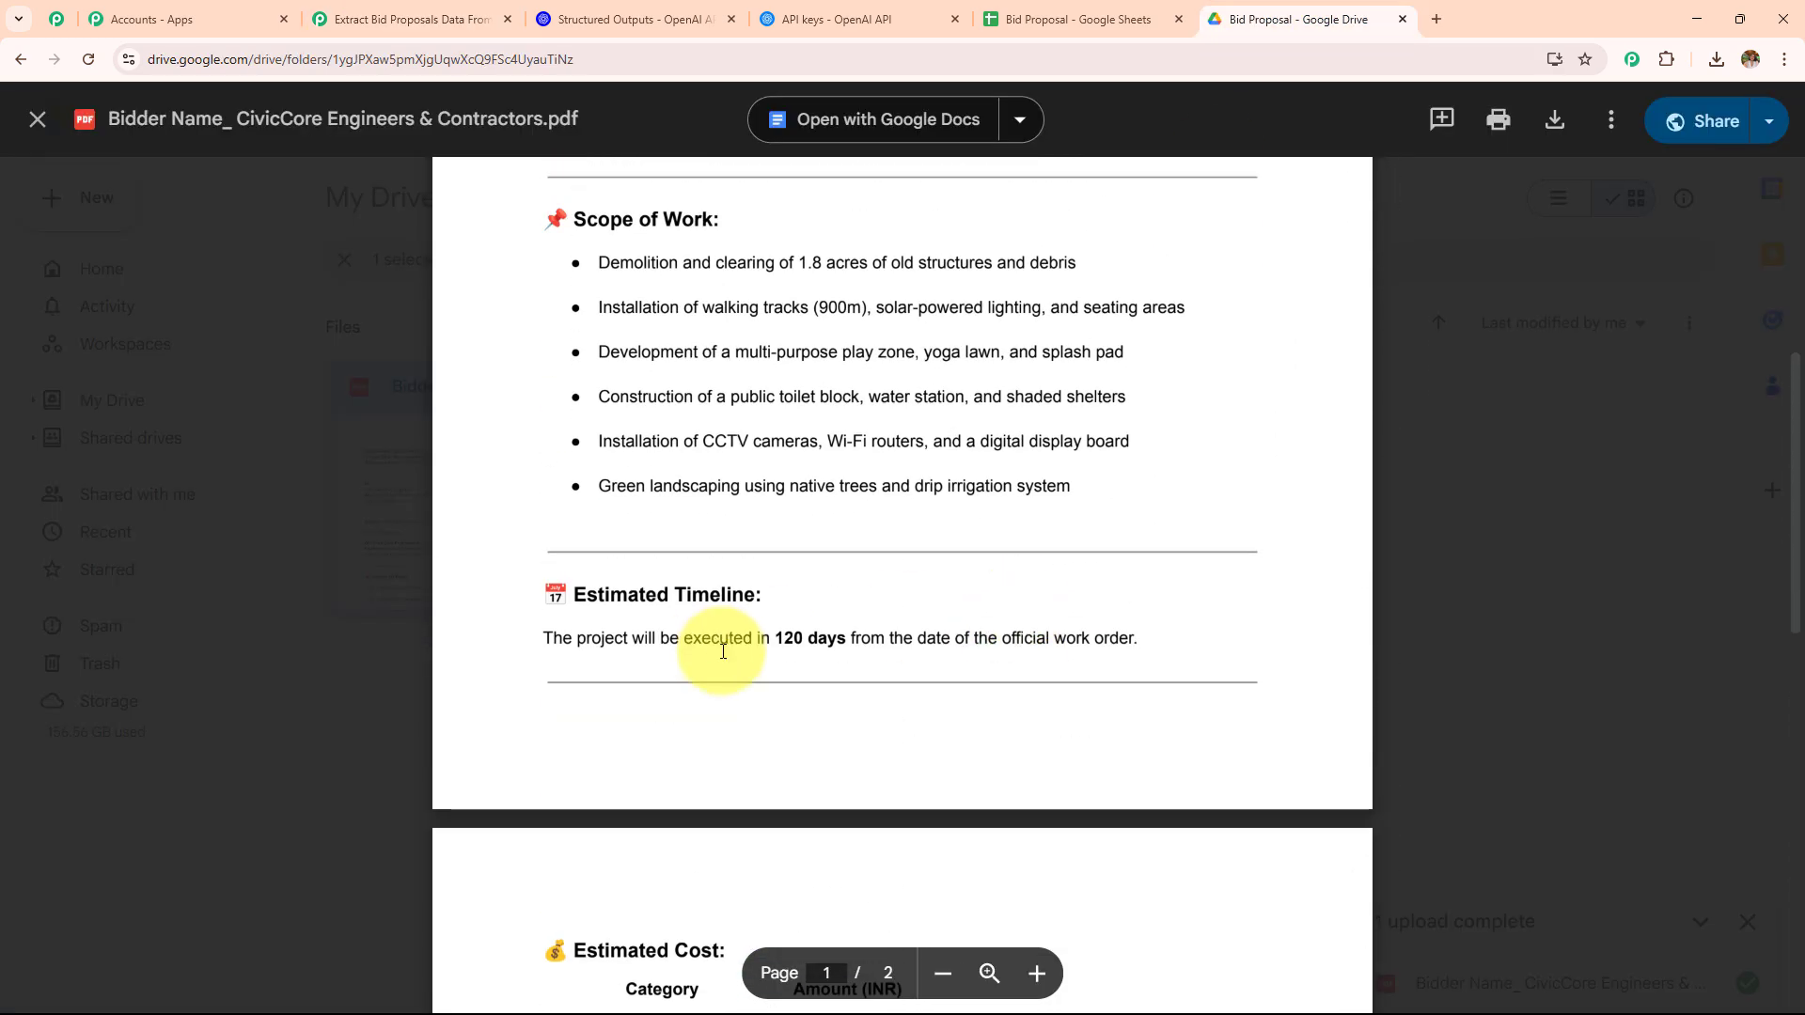
pyautogui.moveTo(723, 652); pyautogui.dragTo(952, 645)
pyautogui.click(413, 19)
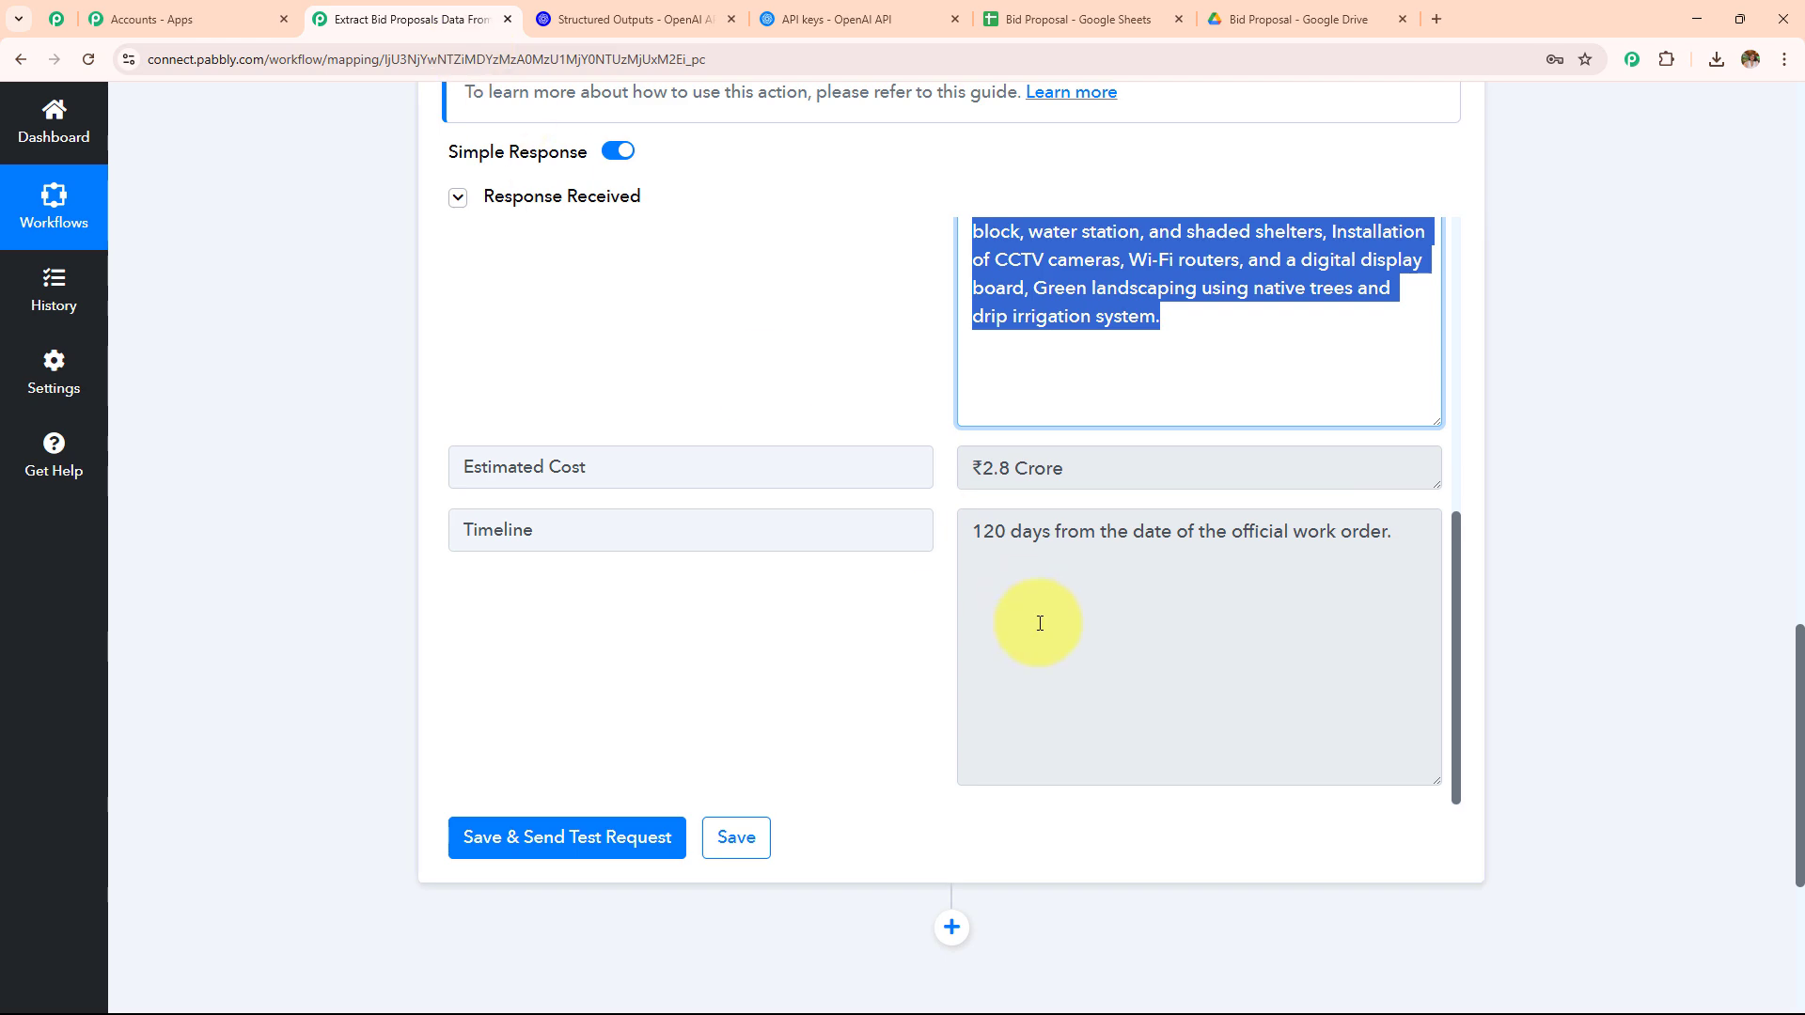
pyautogui.scroll(6, 1039, 623)
pyautogui.scroll(-5, 1039, 621)
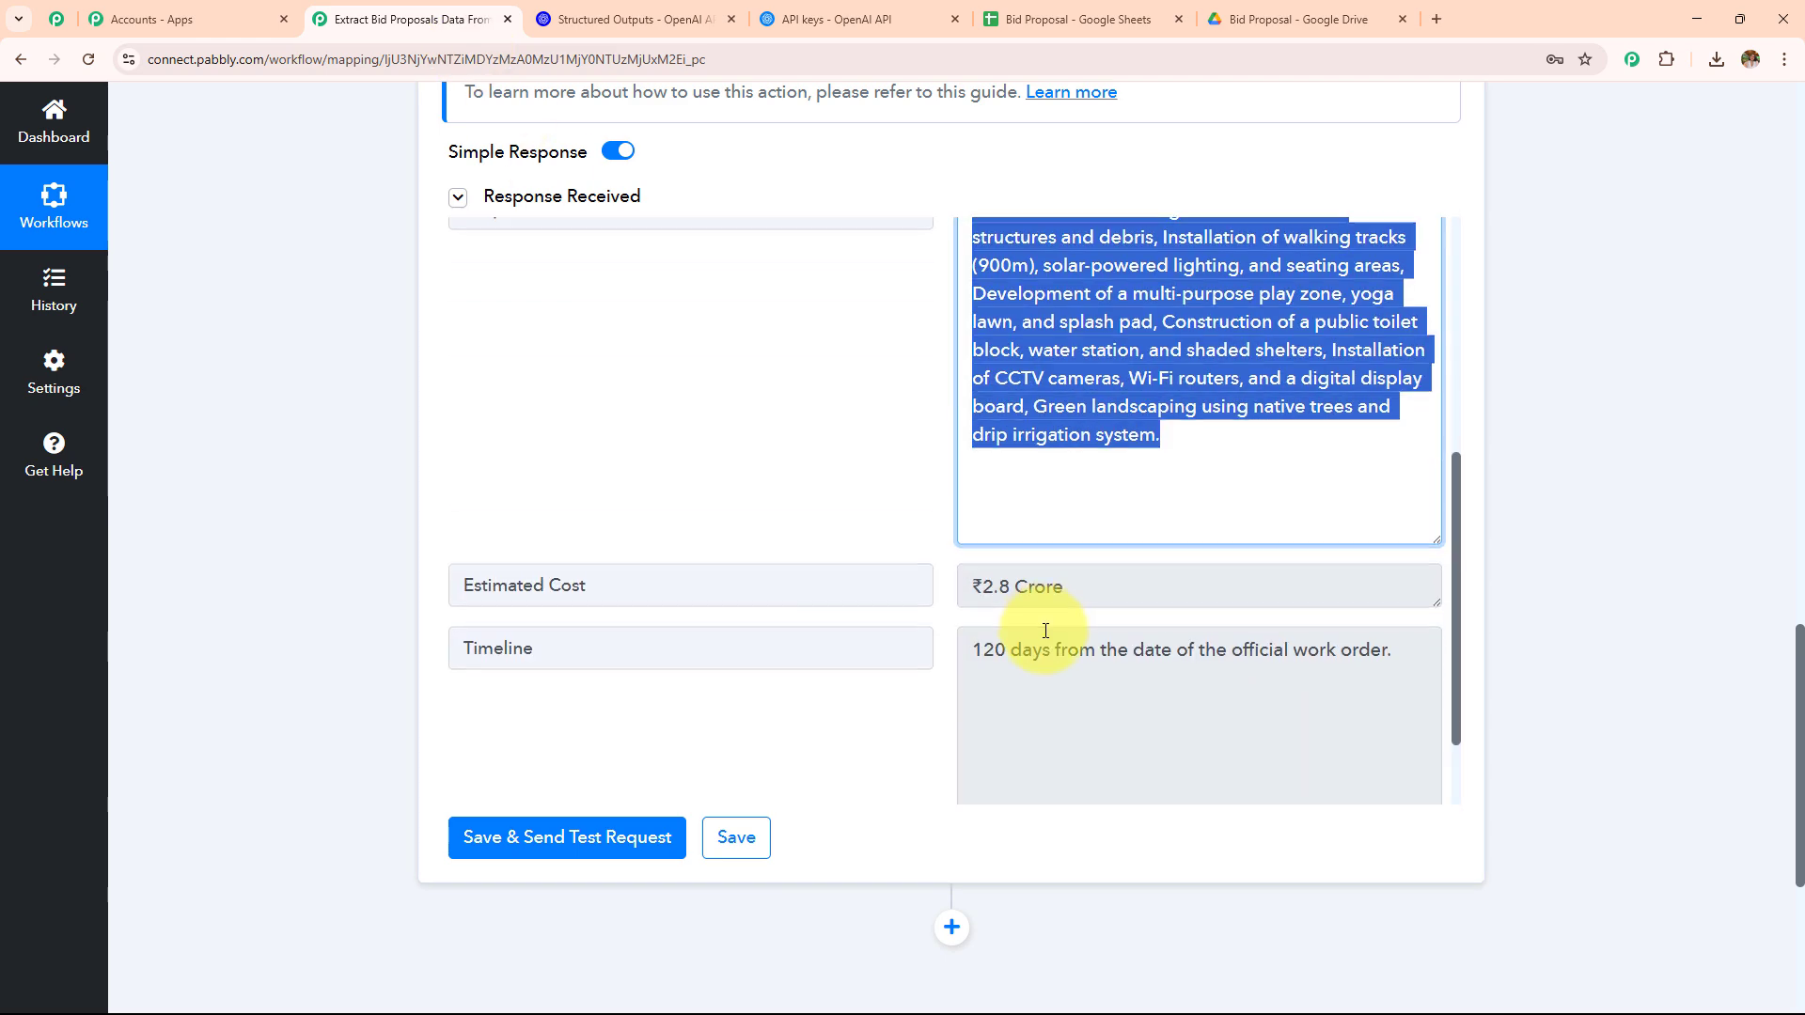
pyautogui.scroll(-1, 1045, 631)
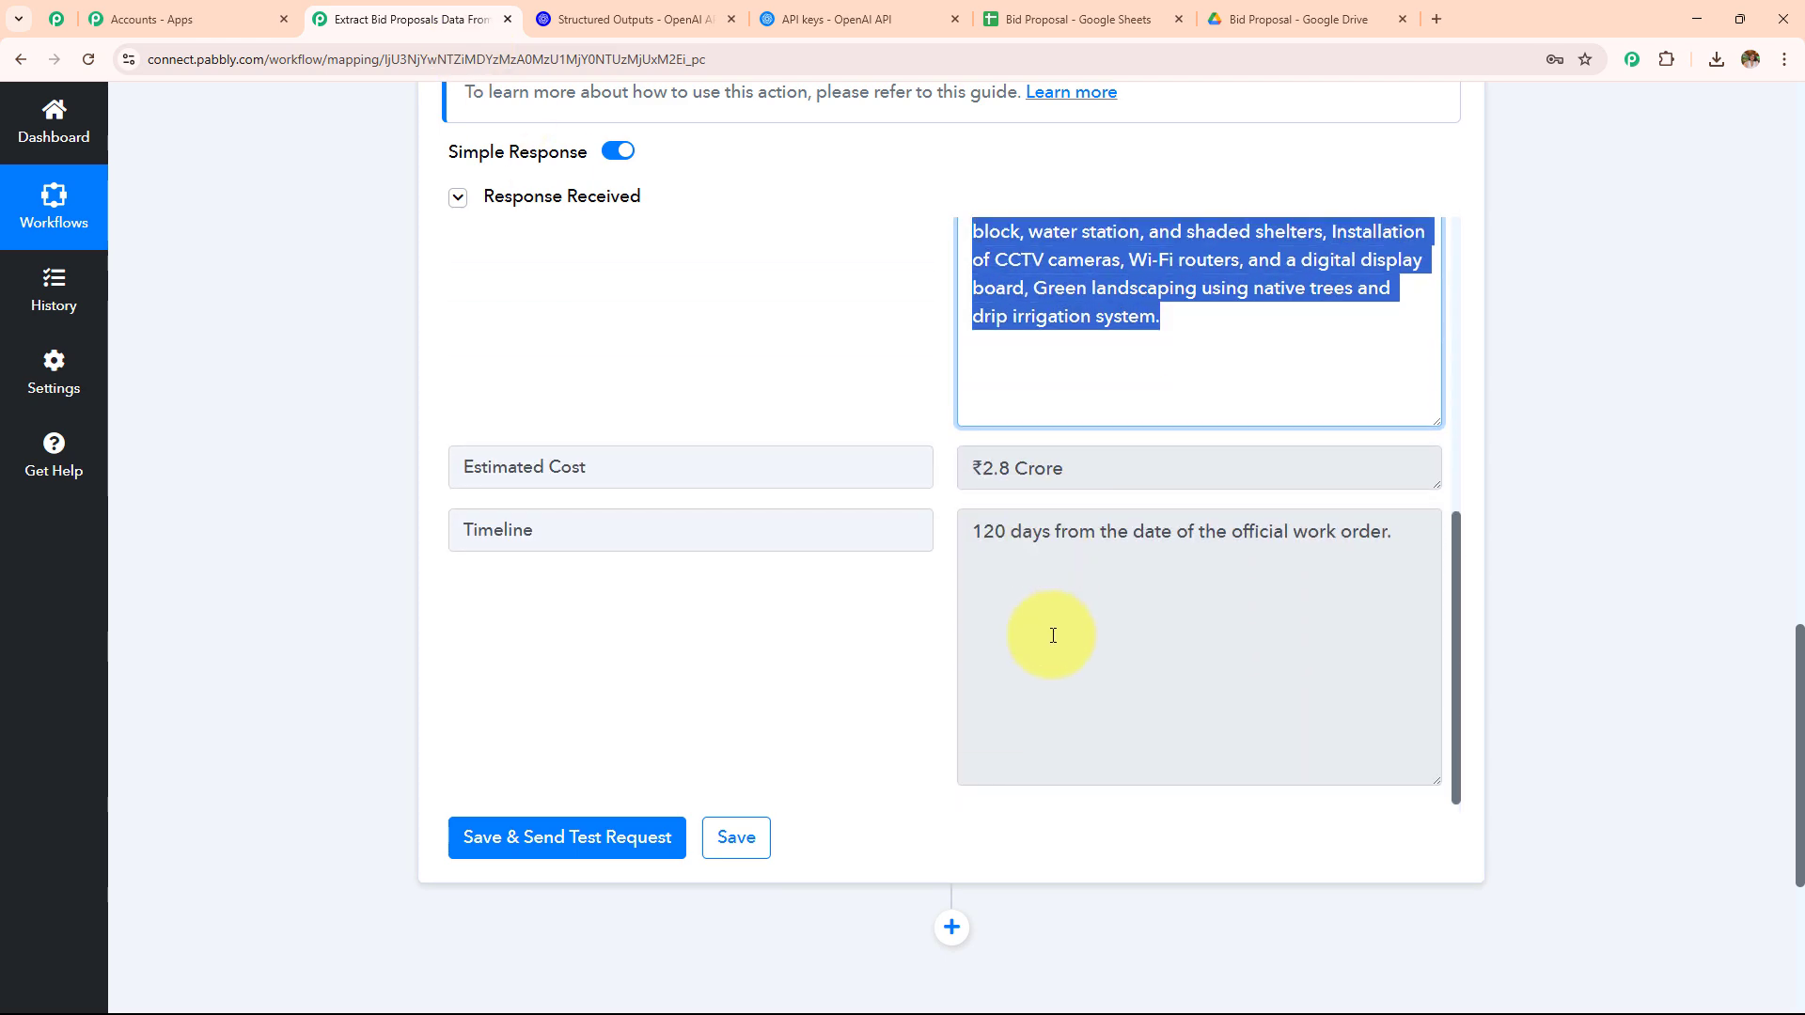
# Step: Add a Google Sheets action after the OpenAI step with Add New Row as its action event
pyautogui.scroll(-4, 1410, 906)
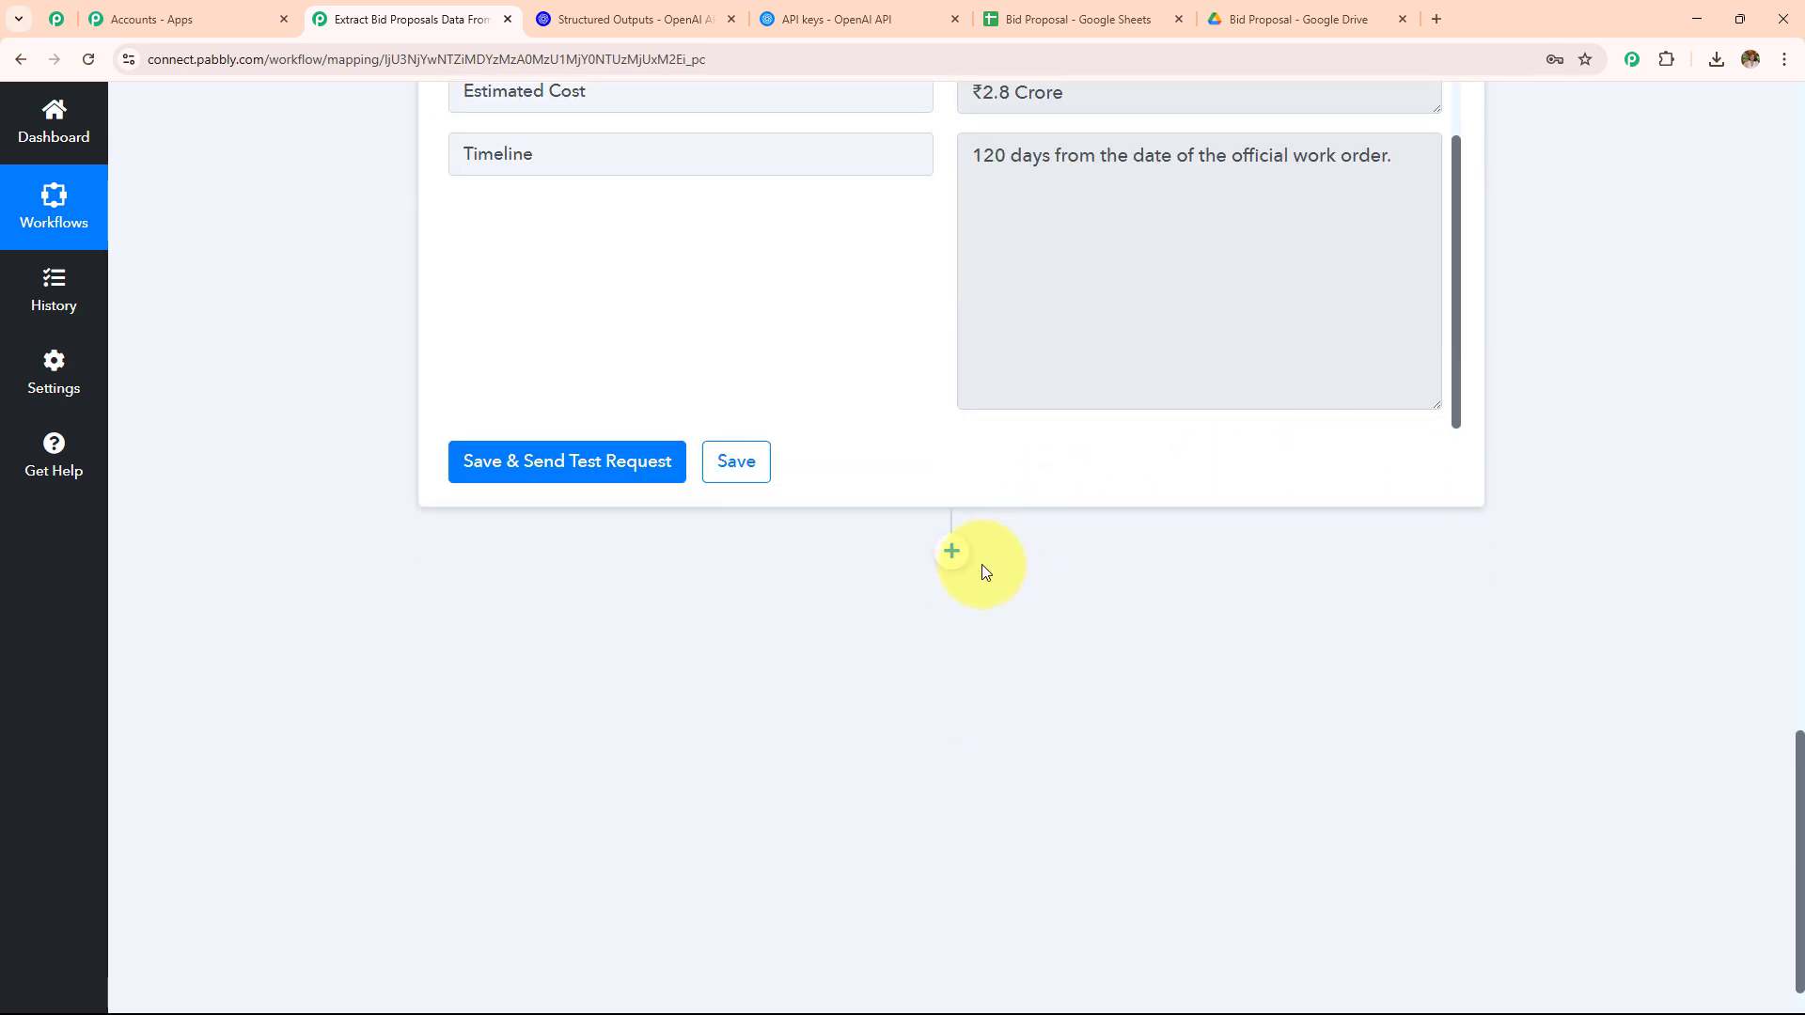
pyautogui.click(952, 556)
pyautogui.scroll(2, 951, 561)
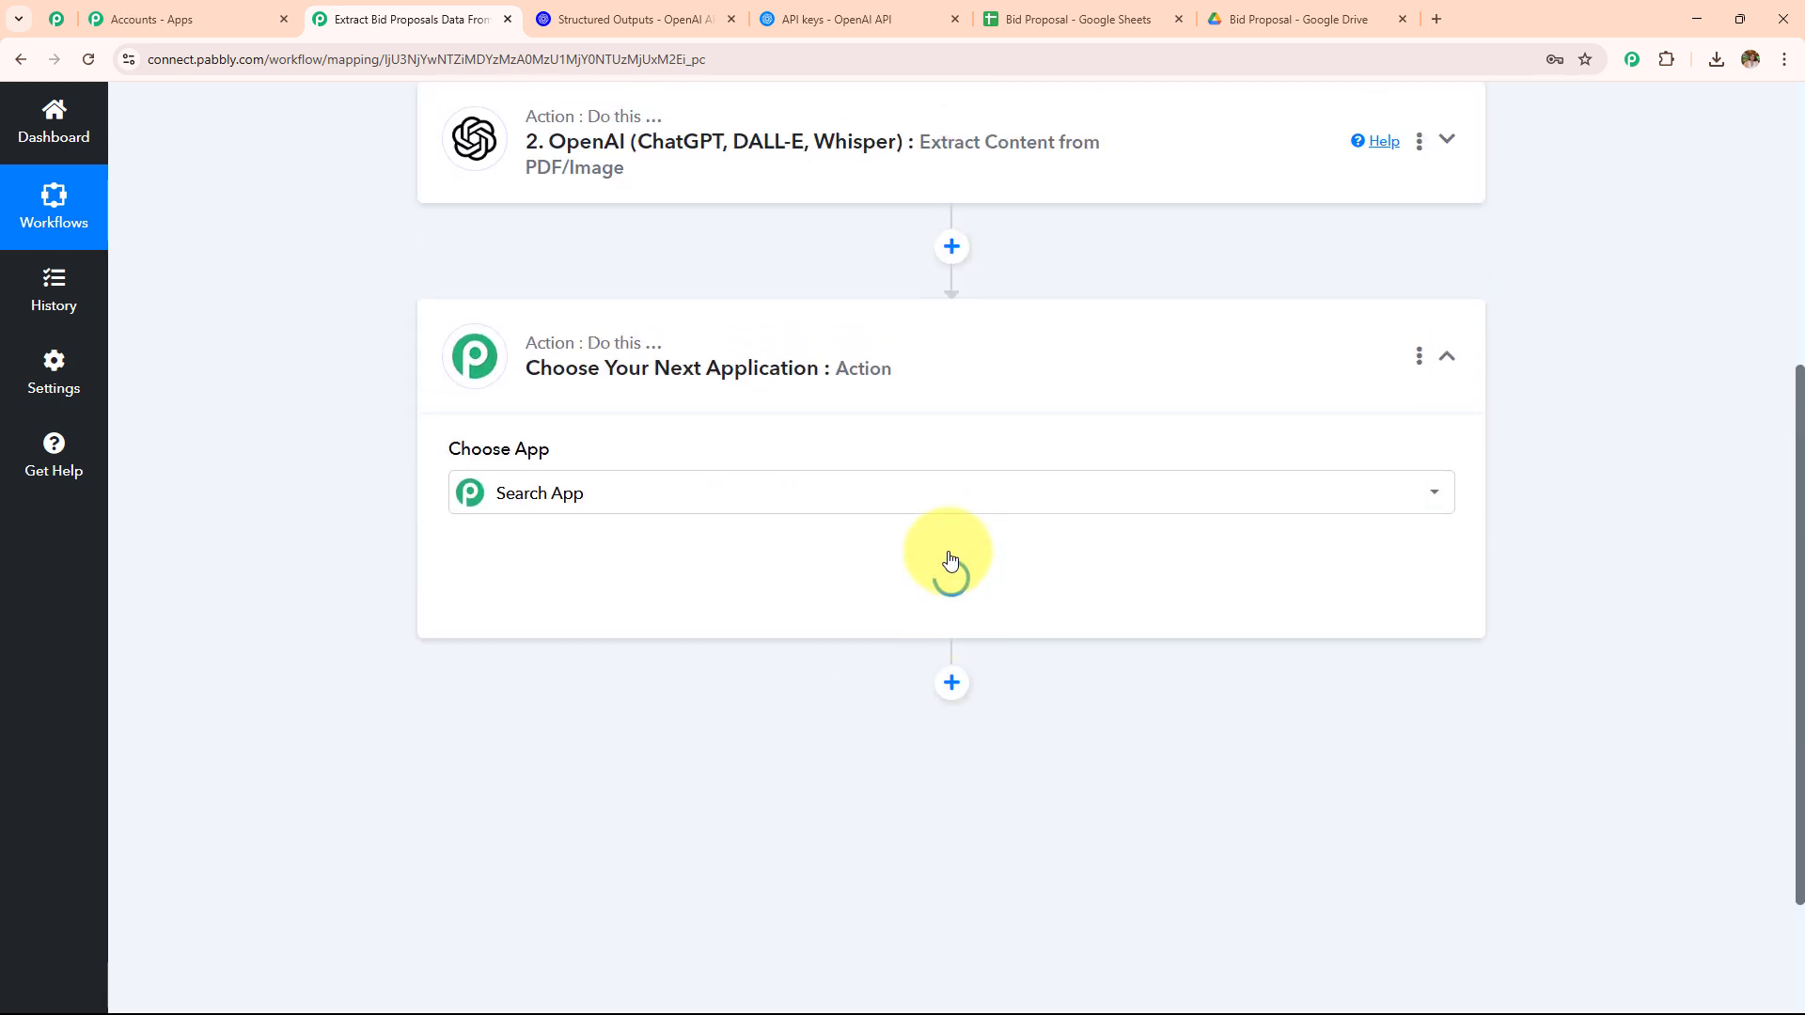
pyautogui.write('Shee')
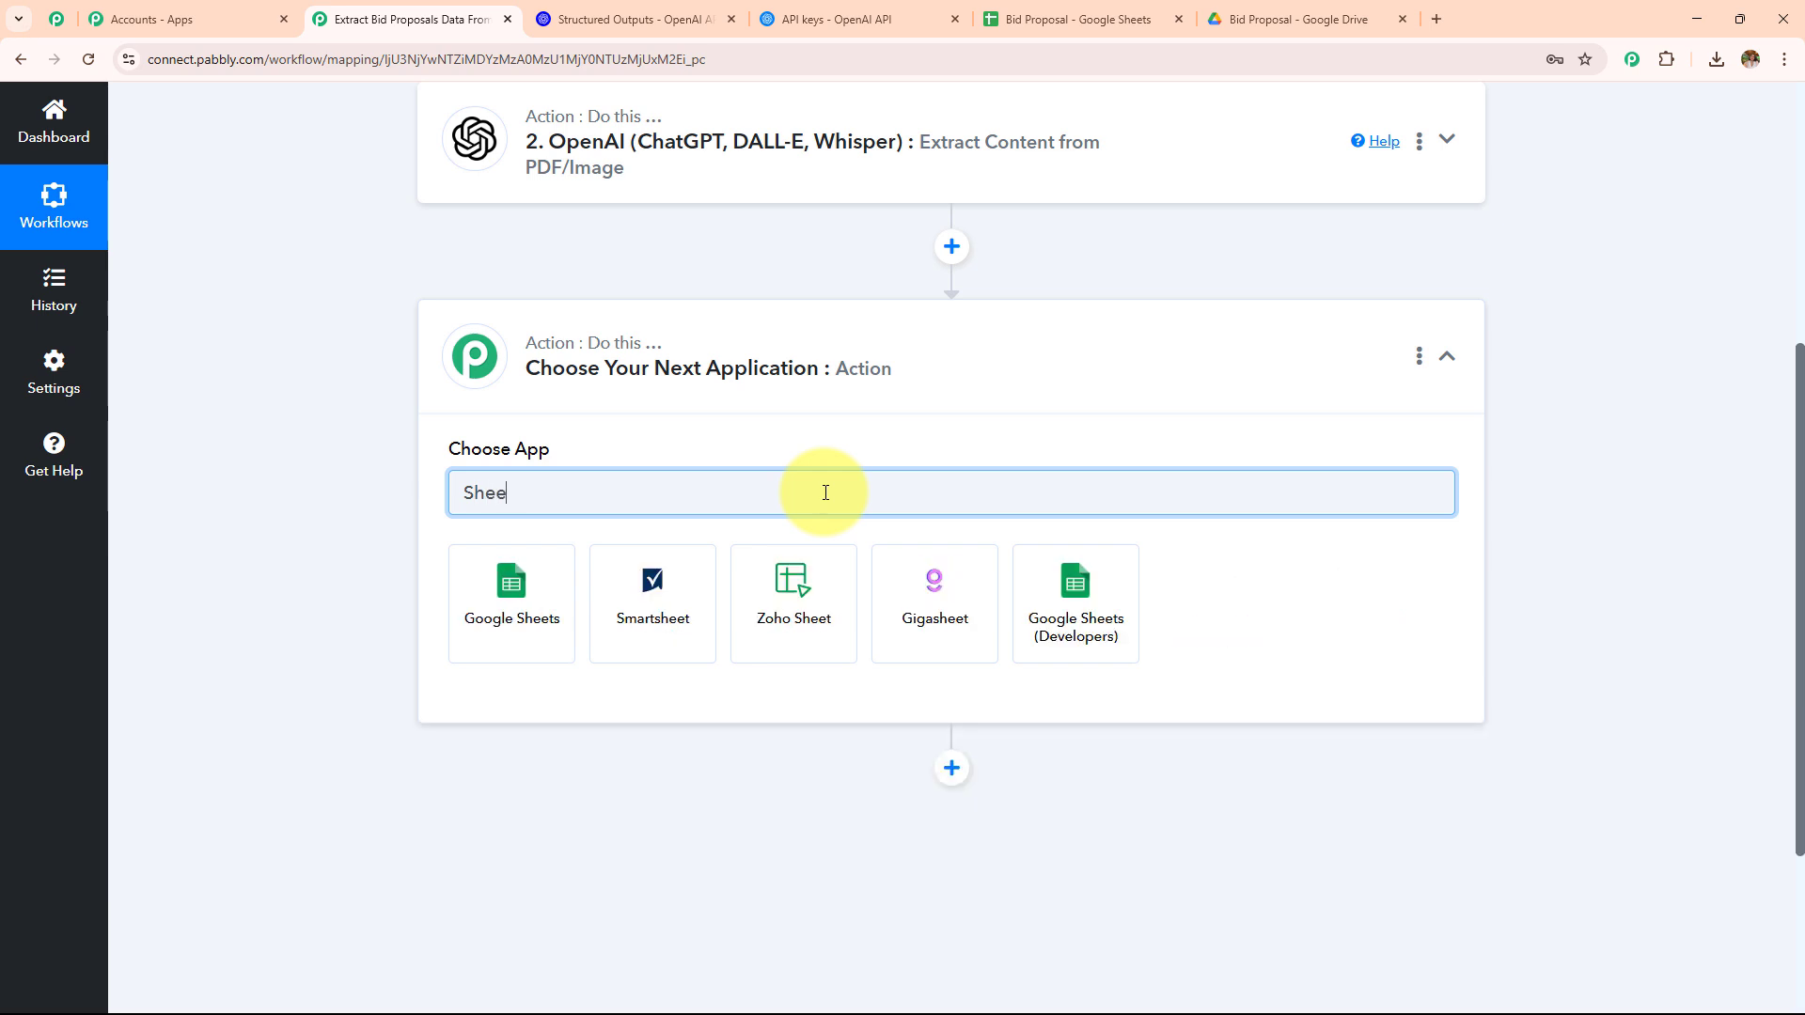
pyautogui.write('t')
pyautogui.click(526, 642)
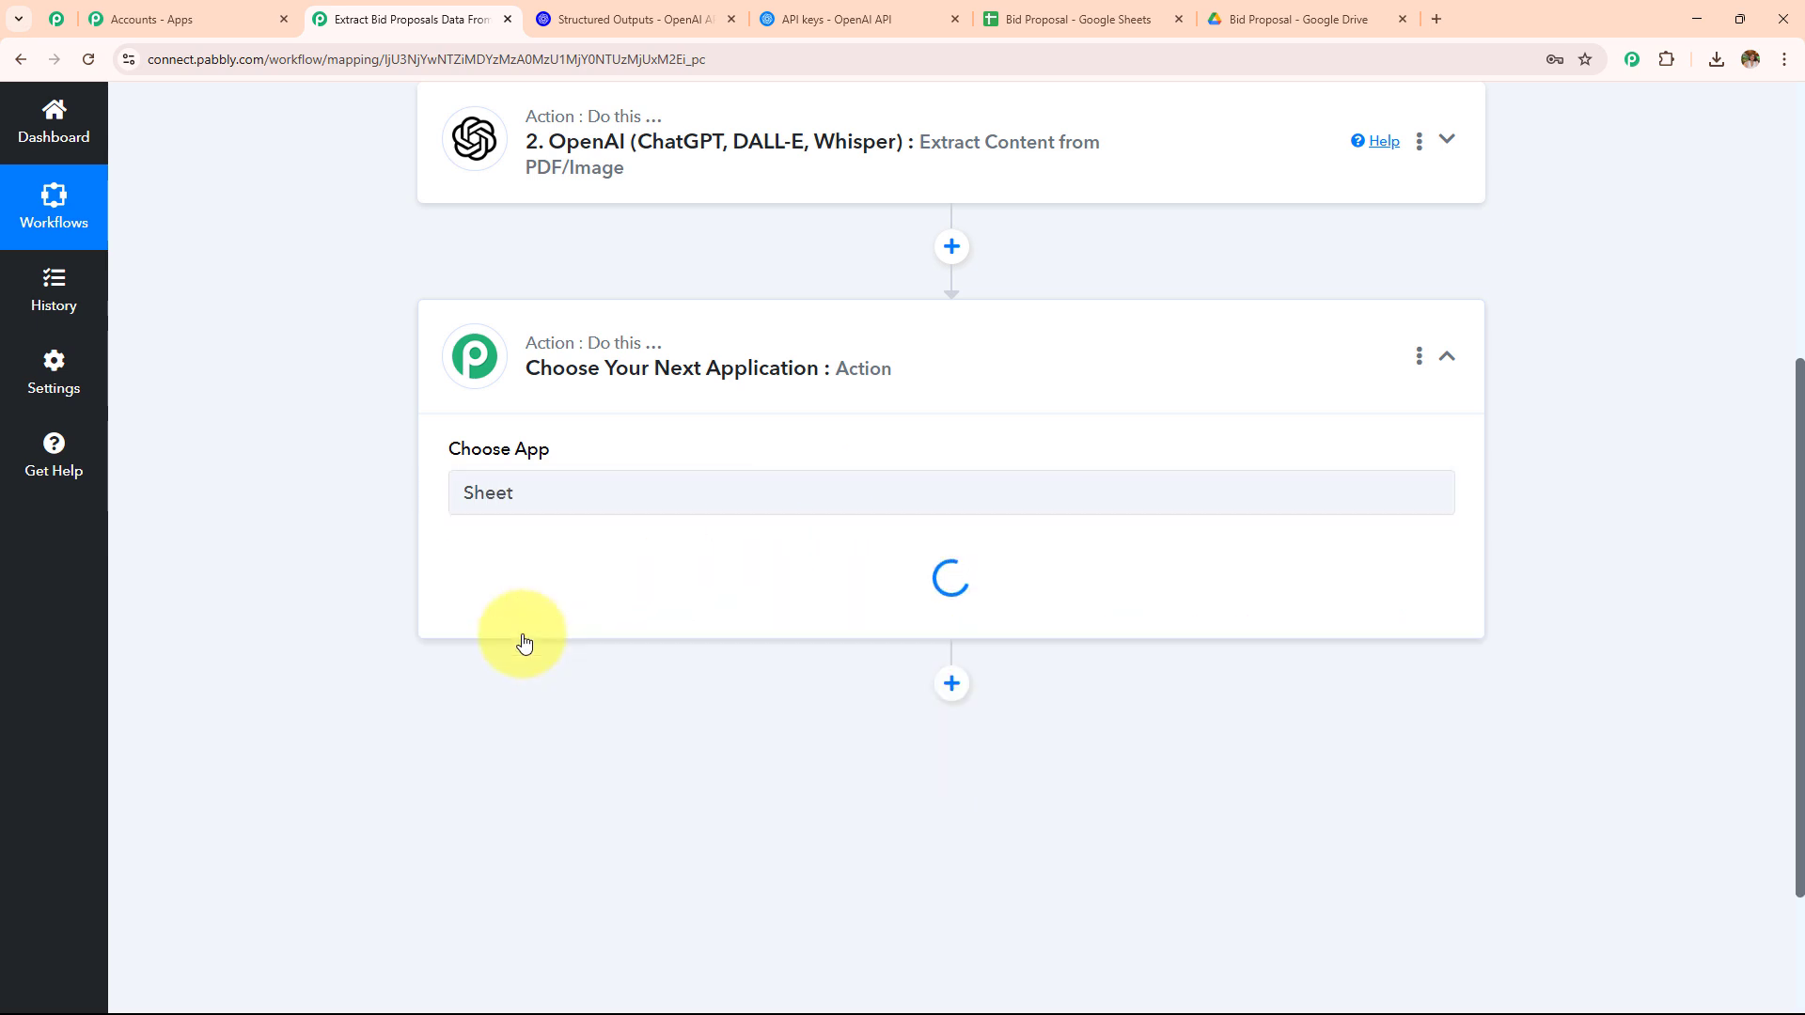
pyautogui.click(524, 591)
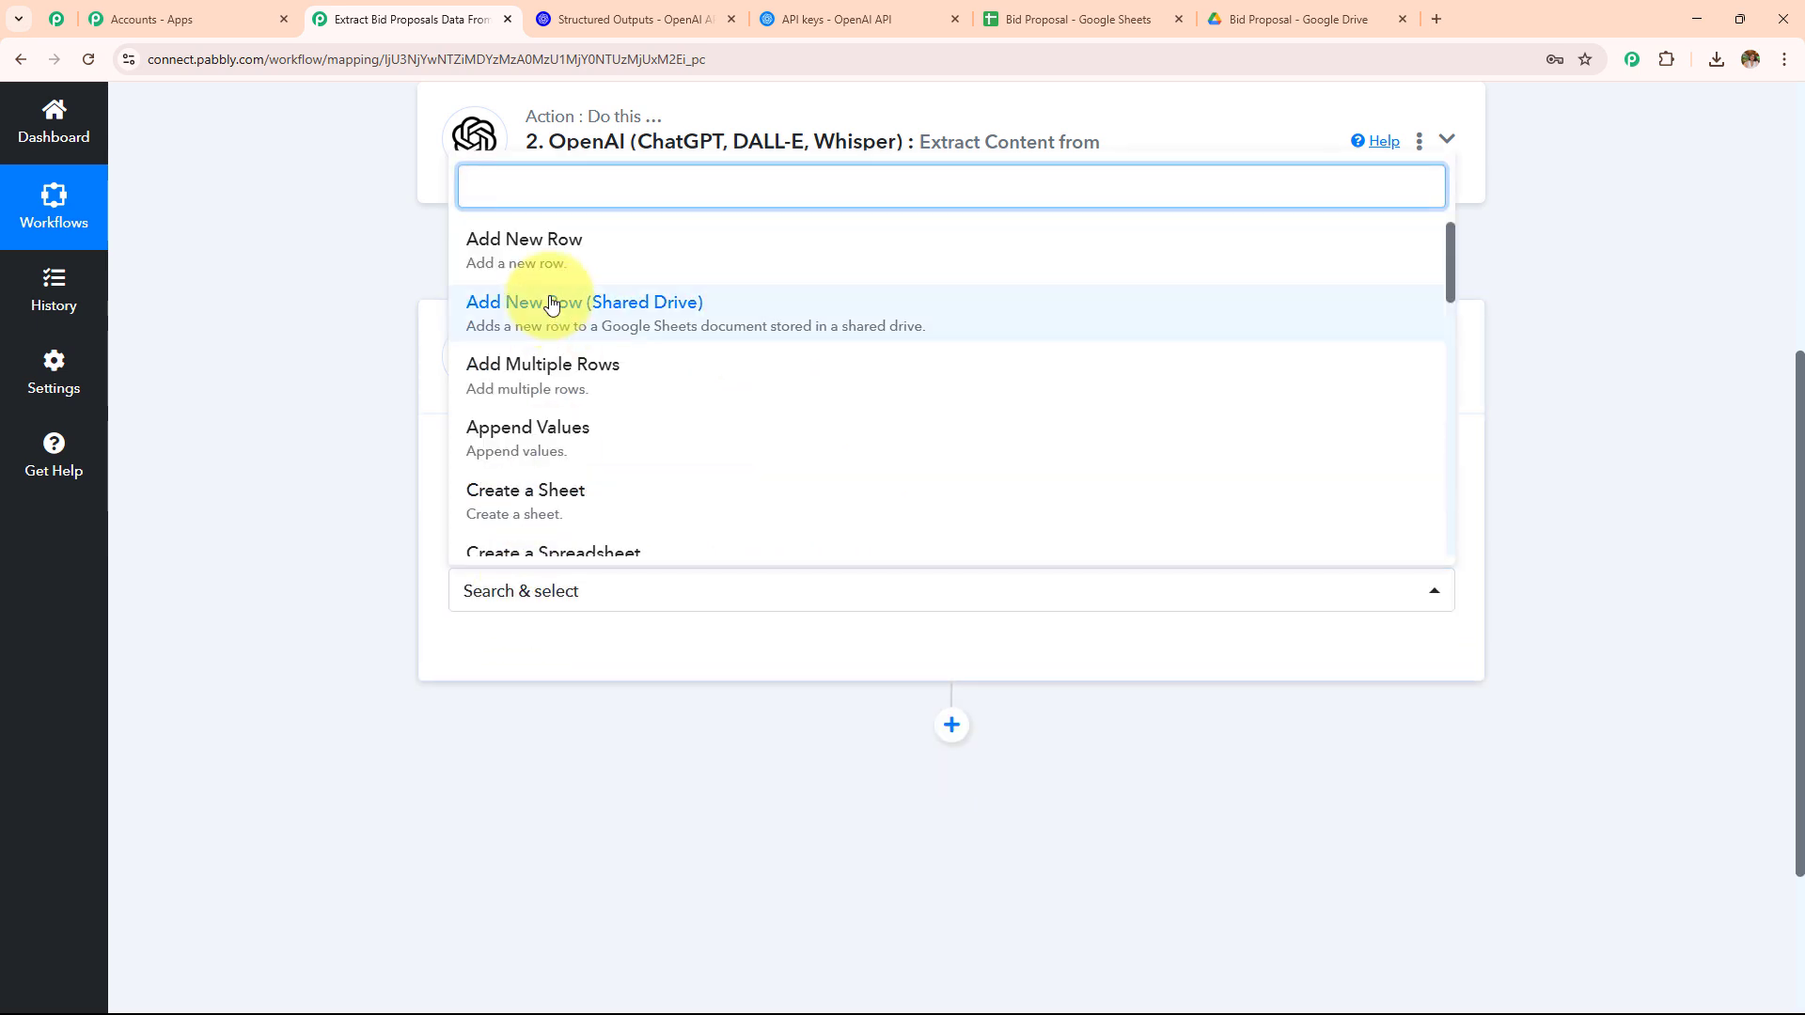
pyautogui.click(523, 241)
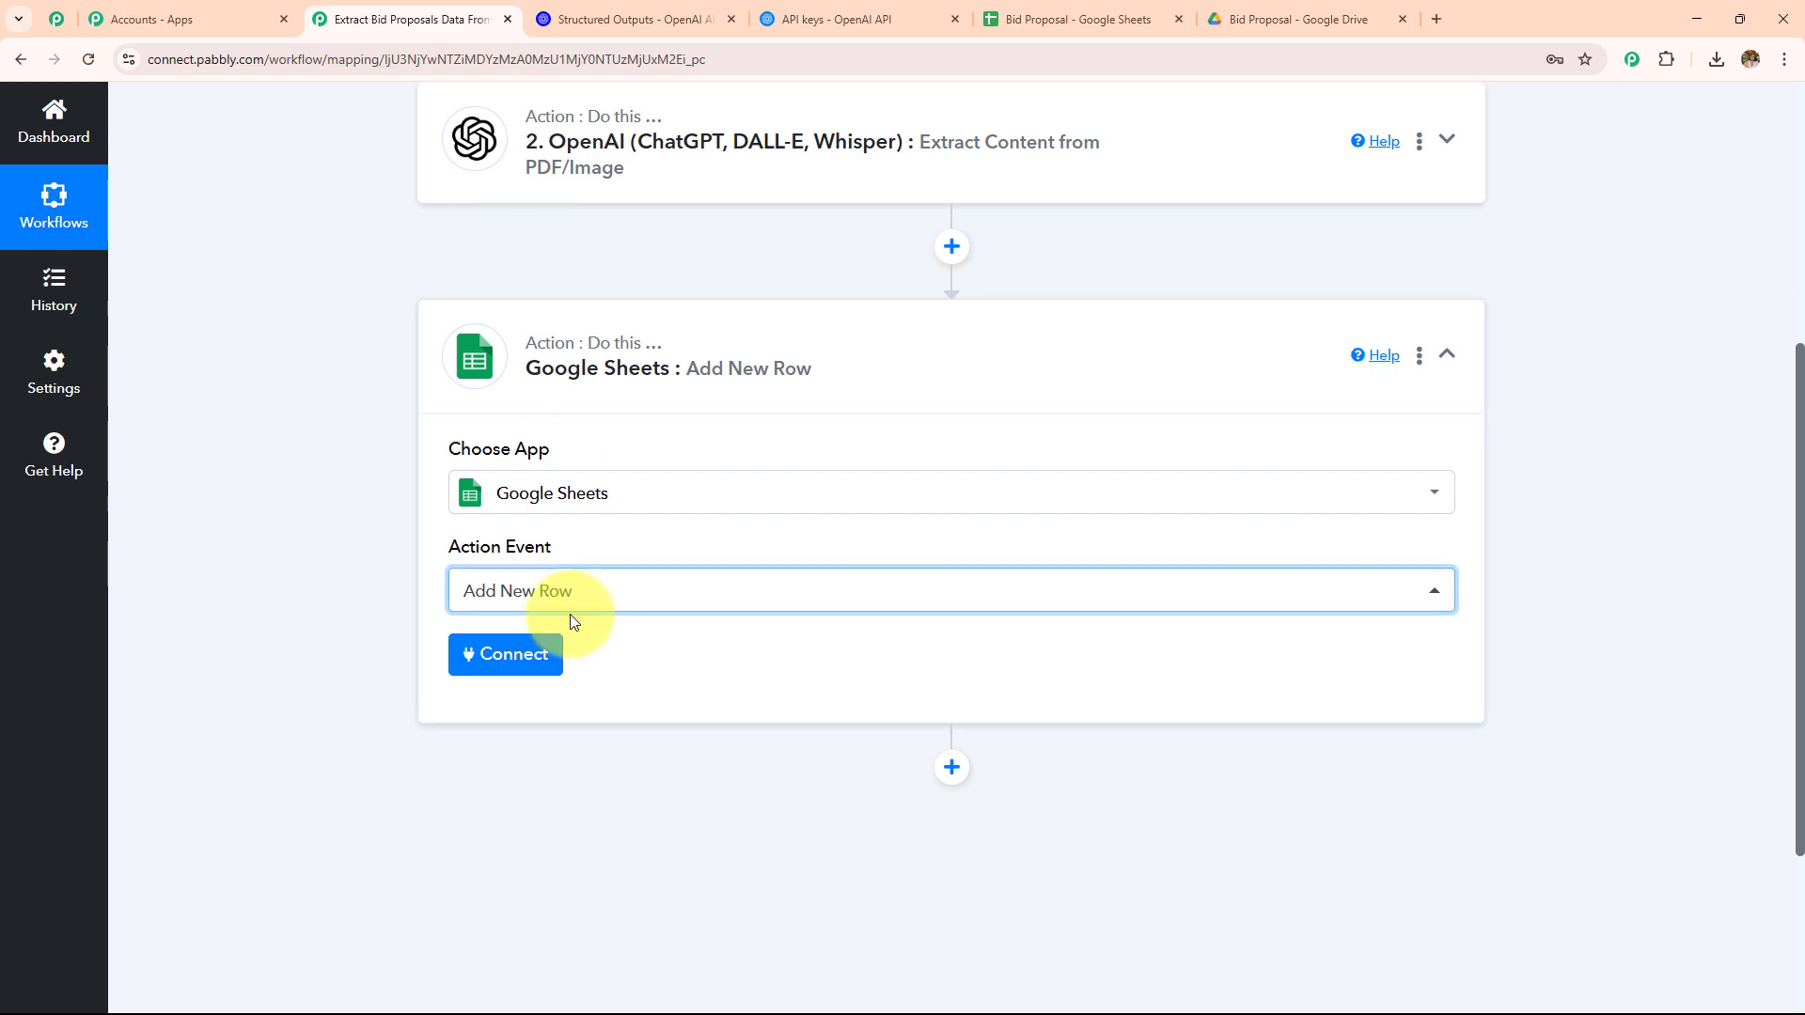
# Step: Connect the Google Sheets action through the existing connection Google Sheets #38 and look over its spreadsheet, sheet and column fields
pyautogui.click(538, 653)
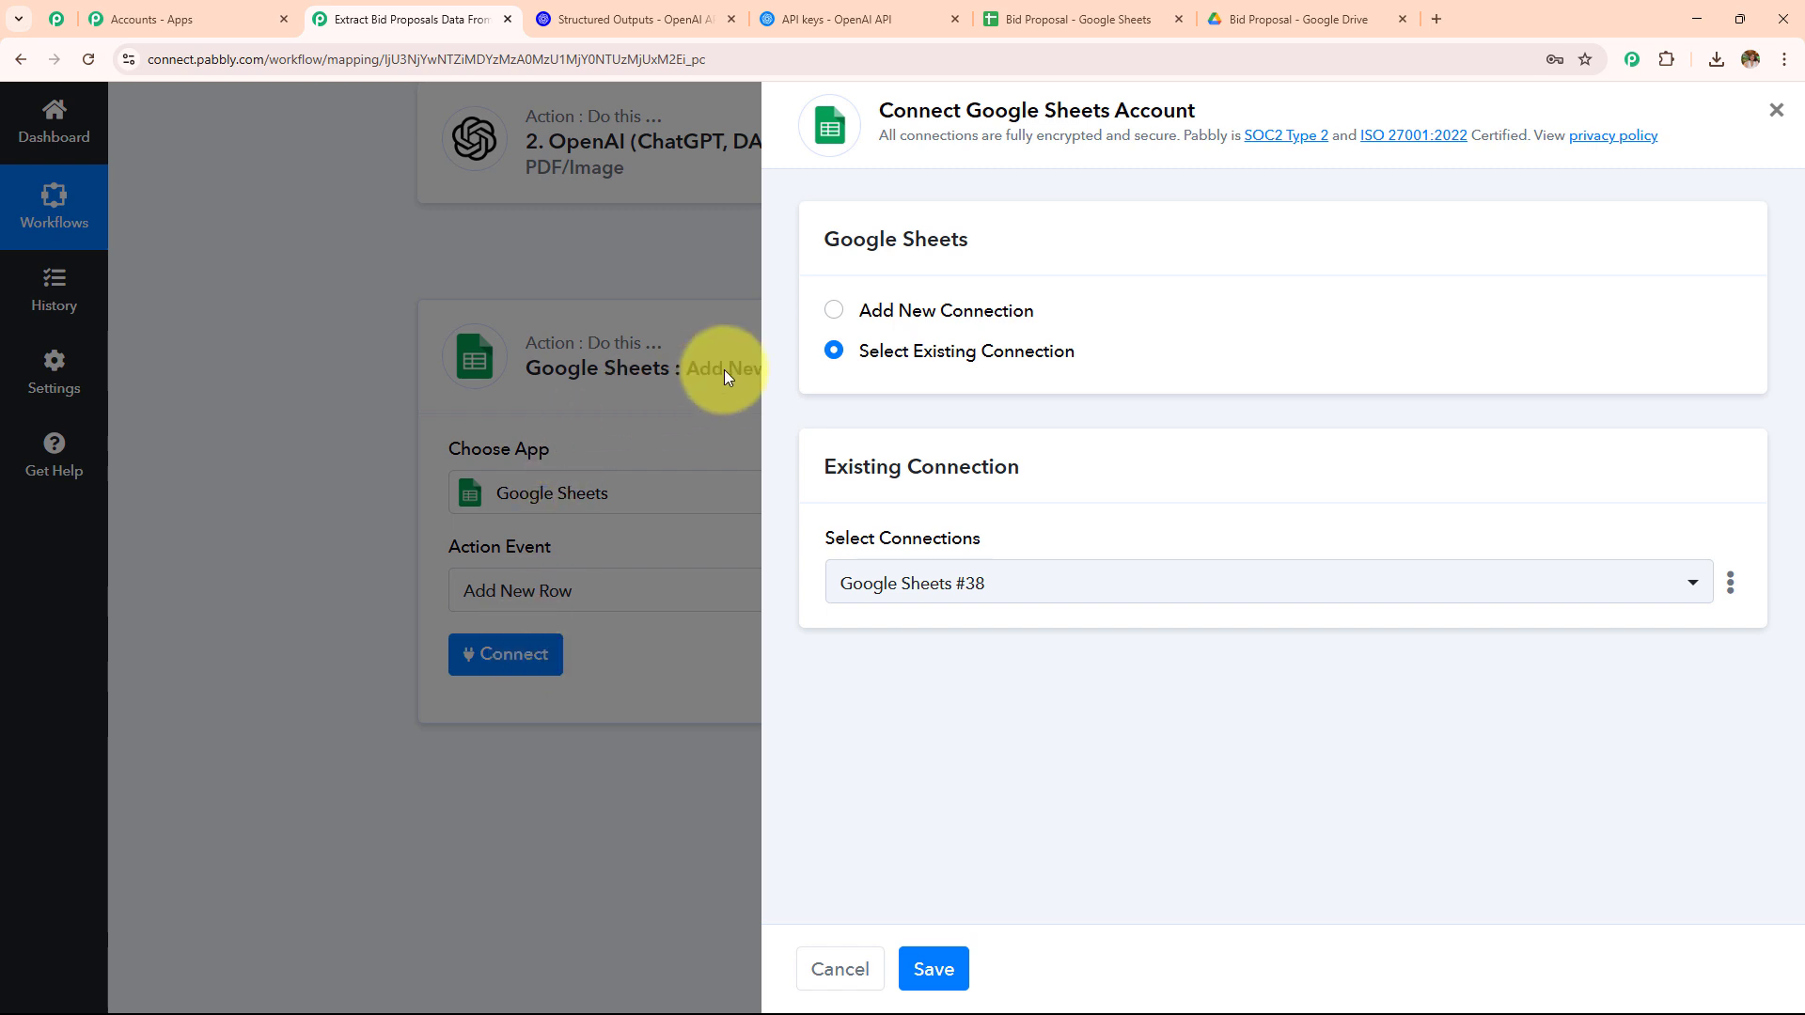
pyautogui.click(834, 310)
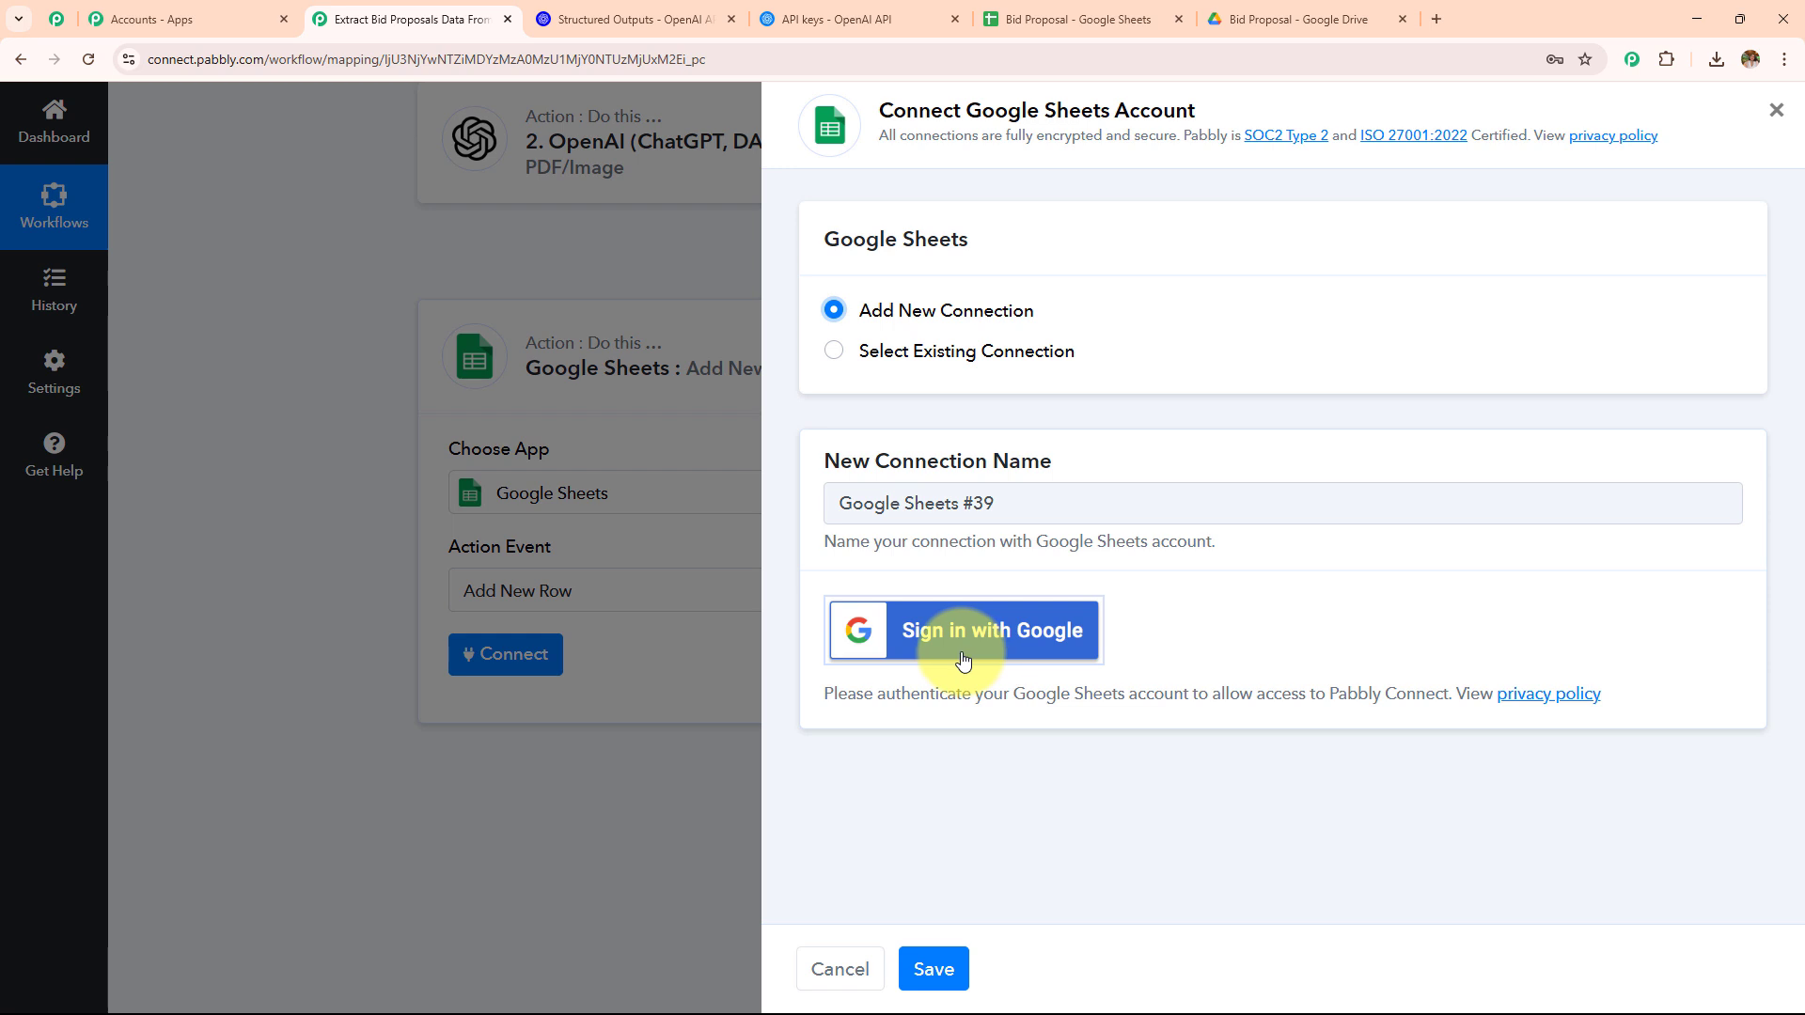
pyautogui.click(832, 357)
pyautogui.moveTo(908, 357); pyautogui.dragTo(1175, 423)
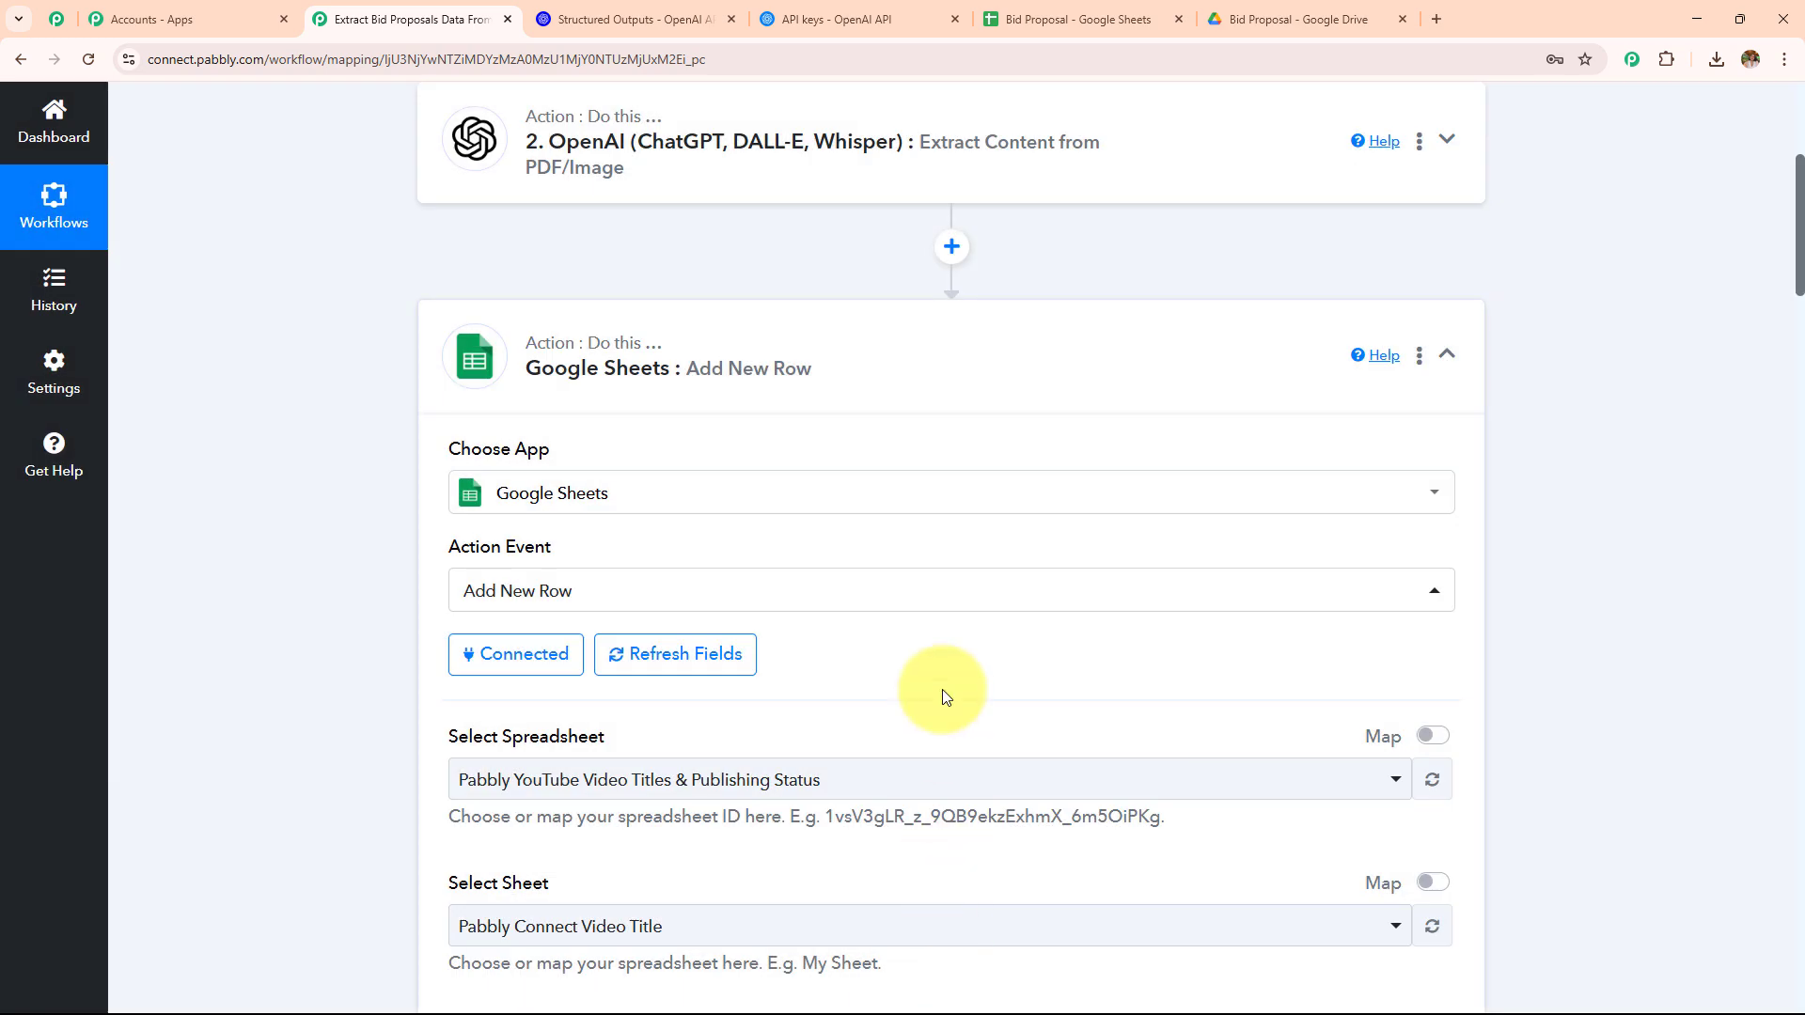
pyautogui.scroll(-6, 943, 693)
pyautogui.scroll(-3, 942, 690)
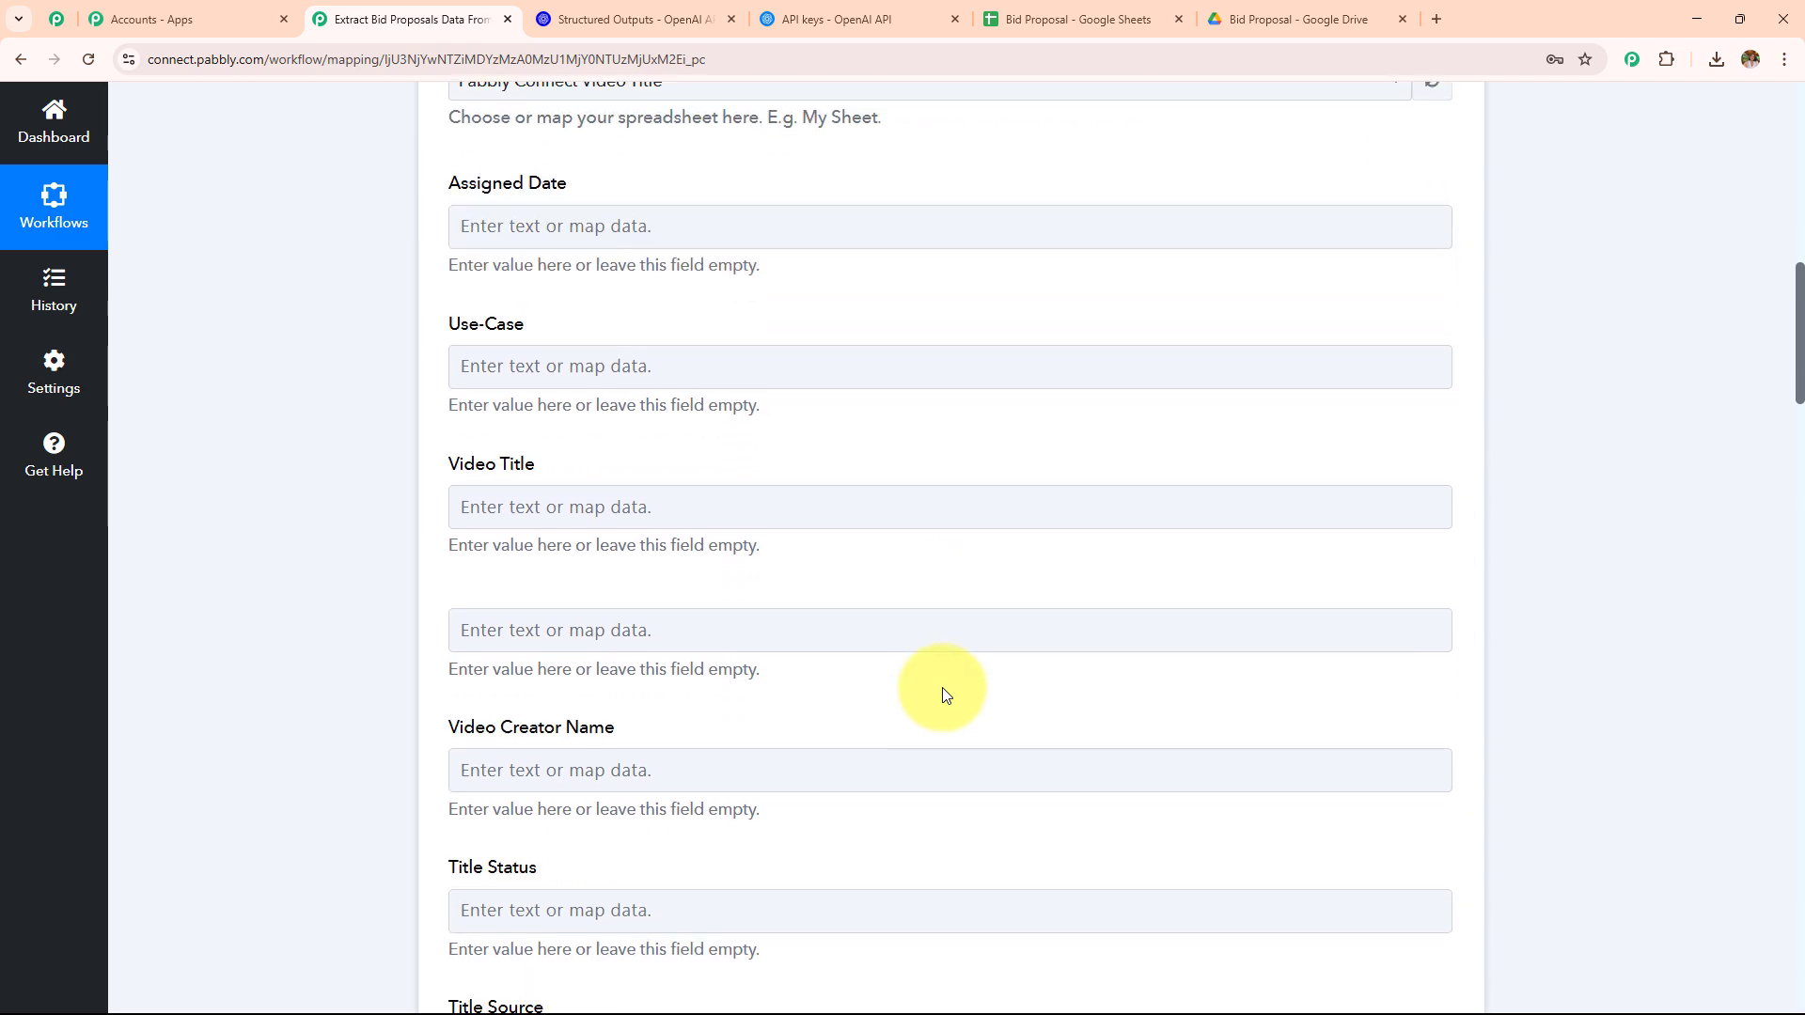
# Step: Choose Bid Proposal as the spreadsheet and Sheet1 as the sheet, and compare the column fields with the spreadsheet's header row
pyautogui.scroll(3, 942, 686)
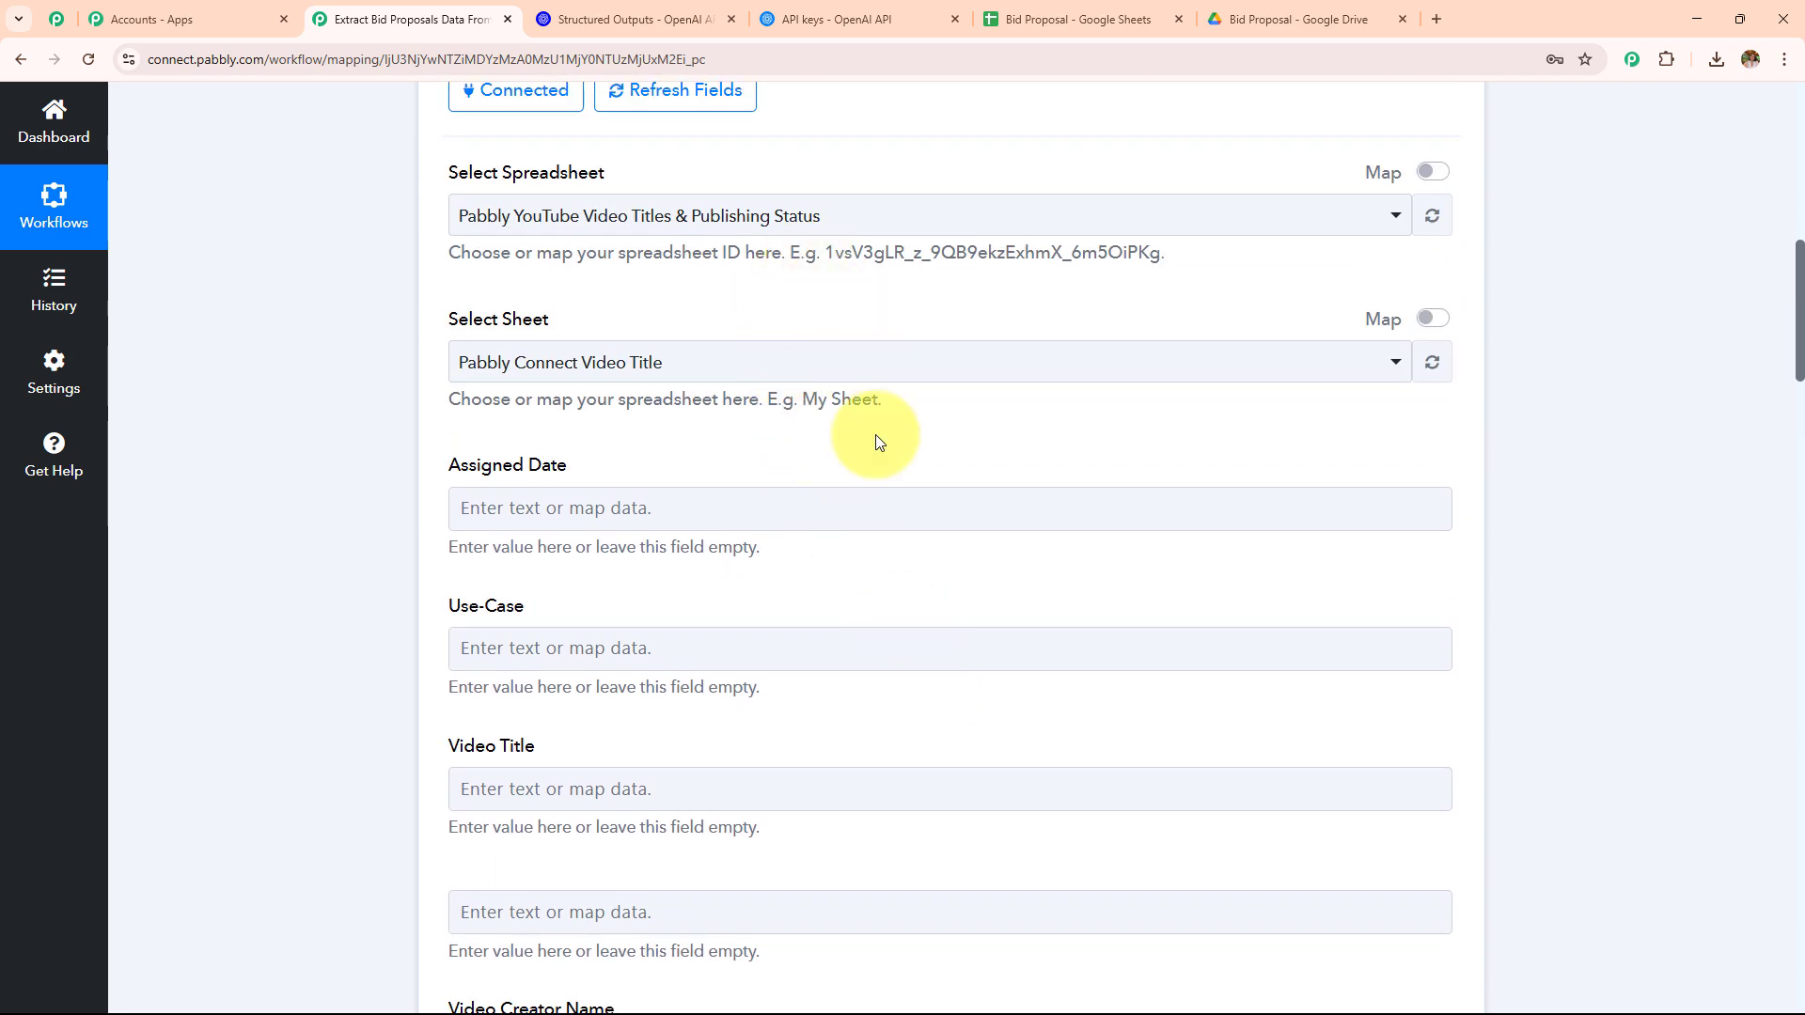
pyautogui.click(1043, 17)
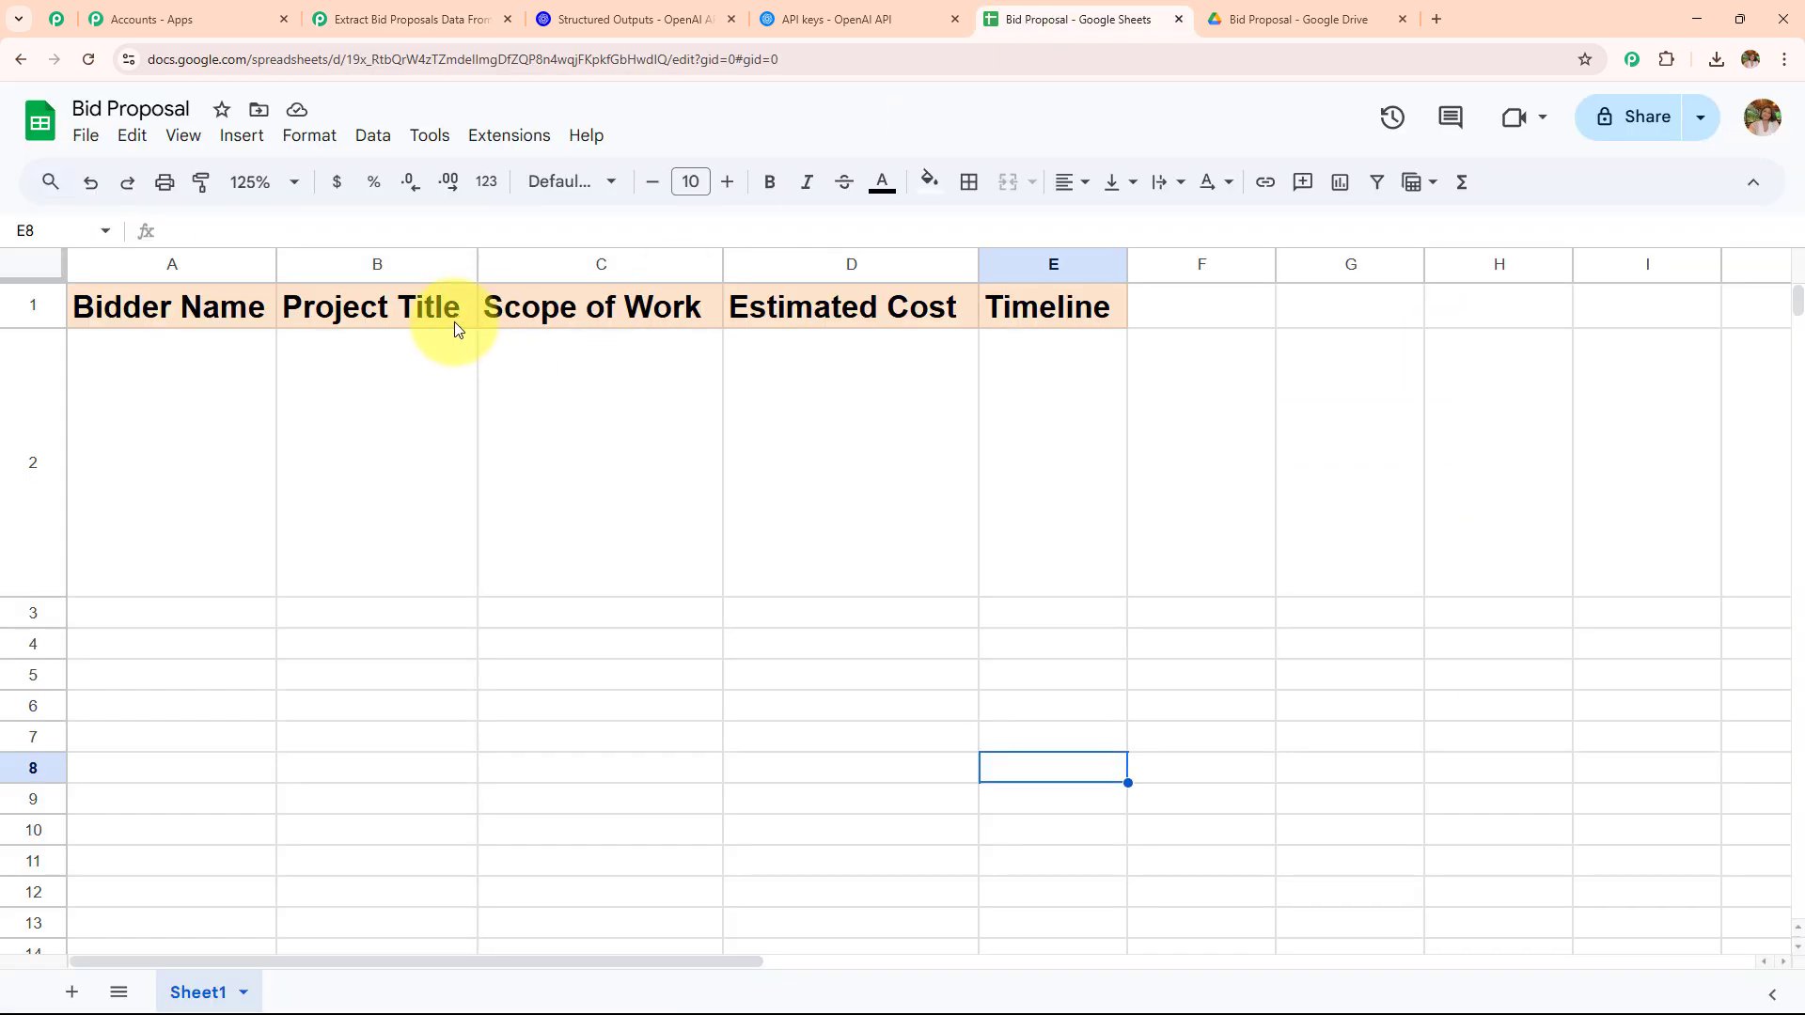
pyautogui.click(459, 17)
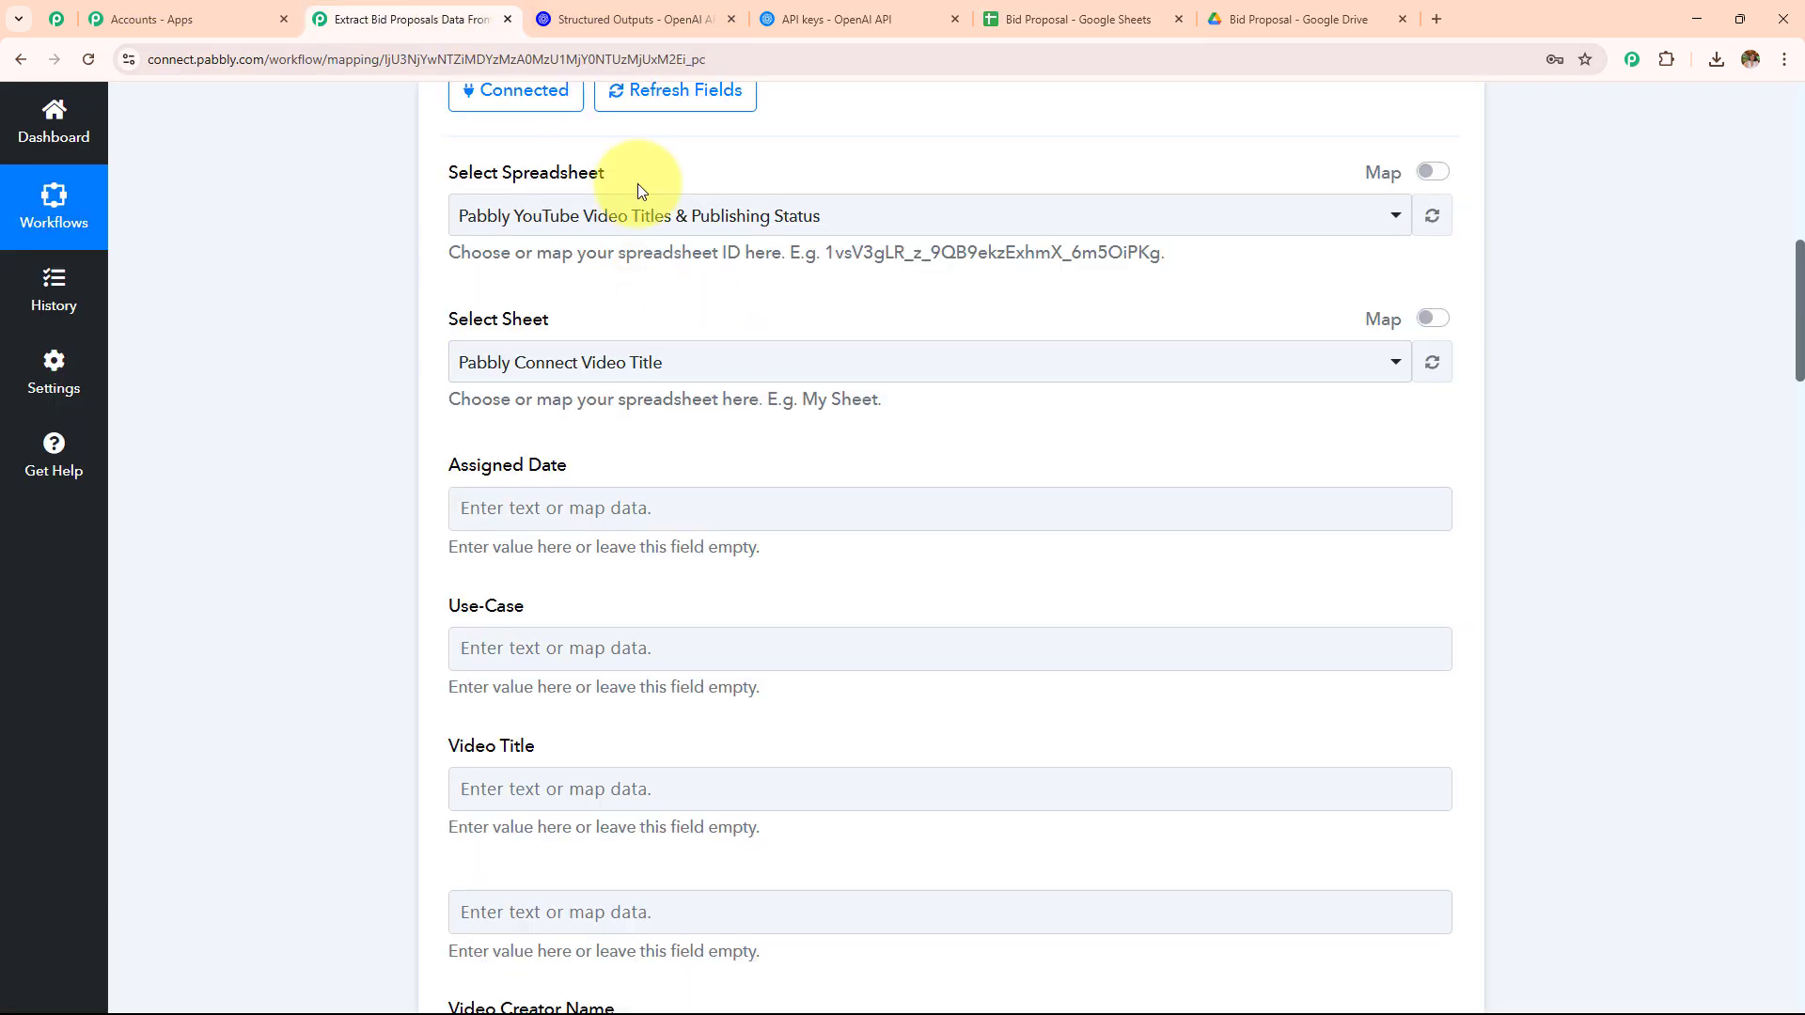
pyautogui.click(654, 219)
pyautogui.click(622, 368)
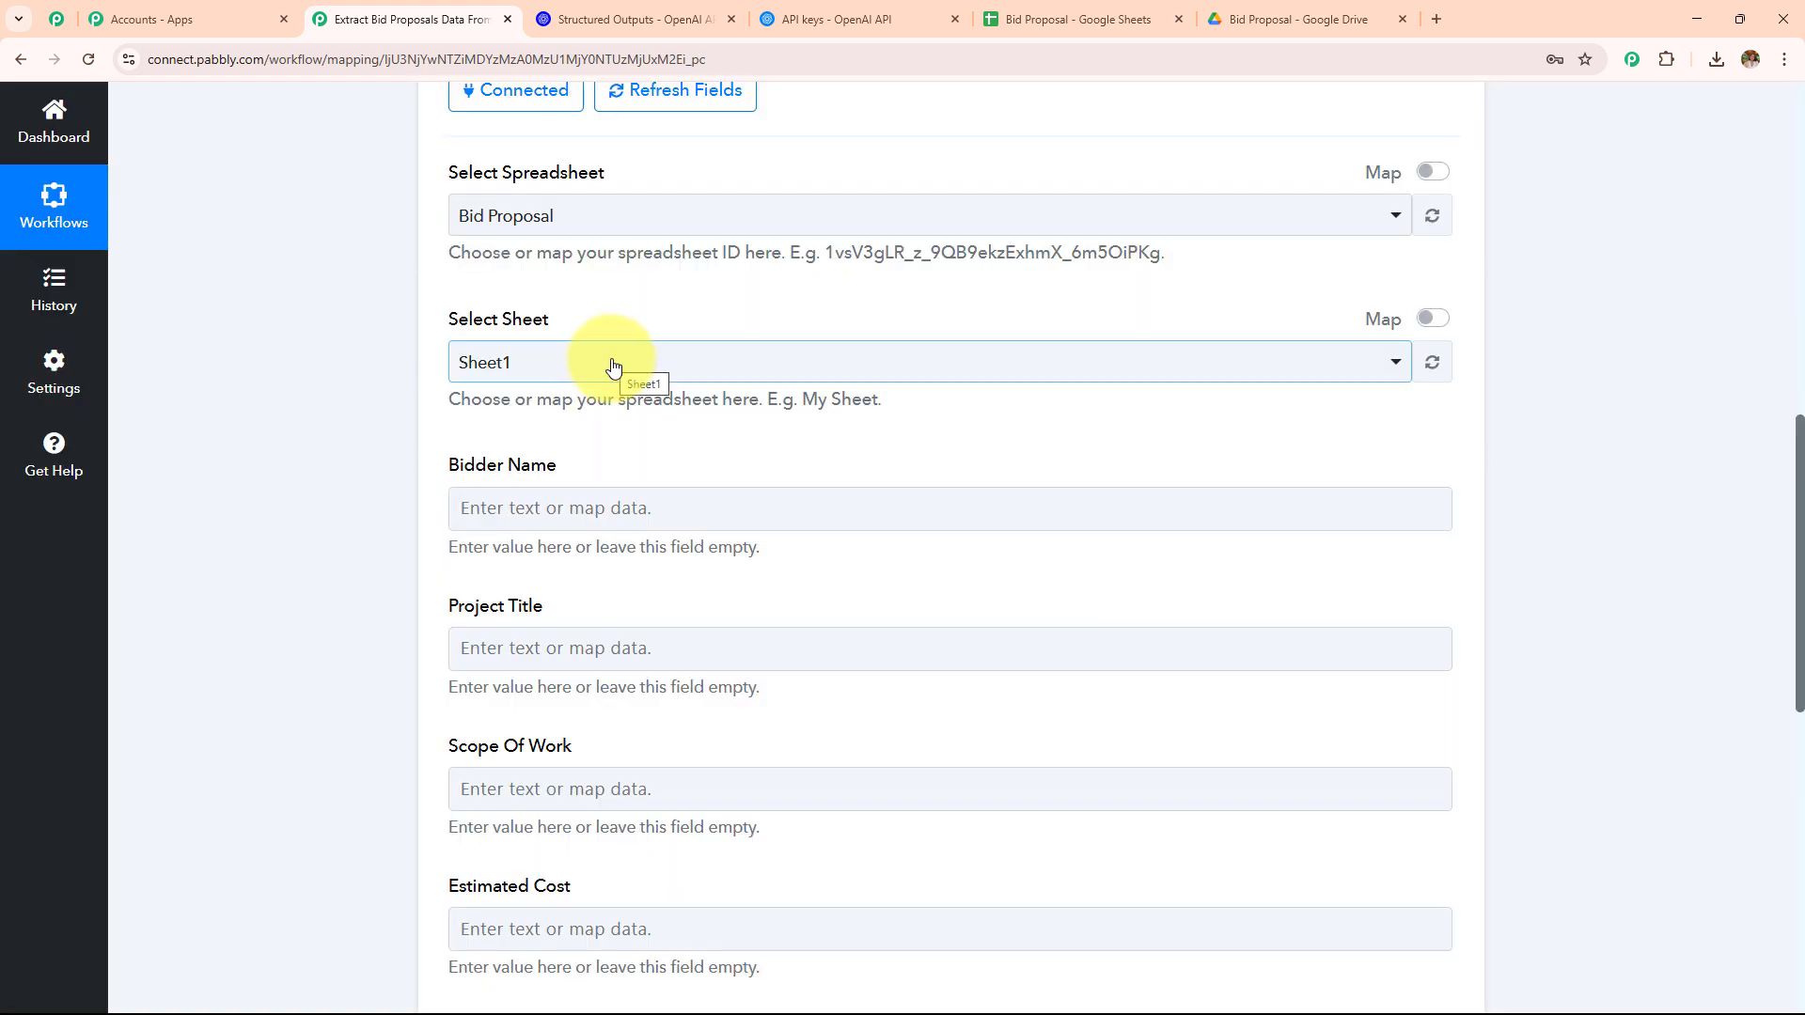
pyautogui.scroll(-1, 615, 369)
pyautogui.scroll(-2, 628, 376)
pyautogui.moveTo(443, 180); pyautogui.dragTo(761, 829)
pyautogui.click(1087, 19)
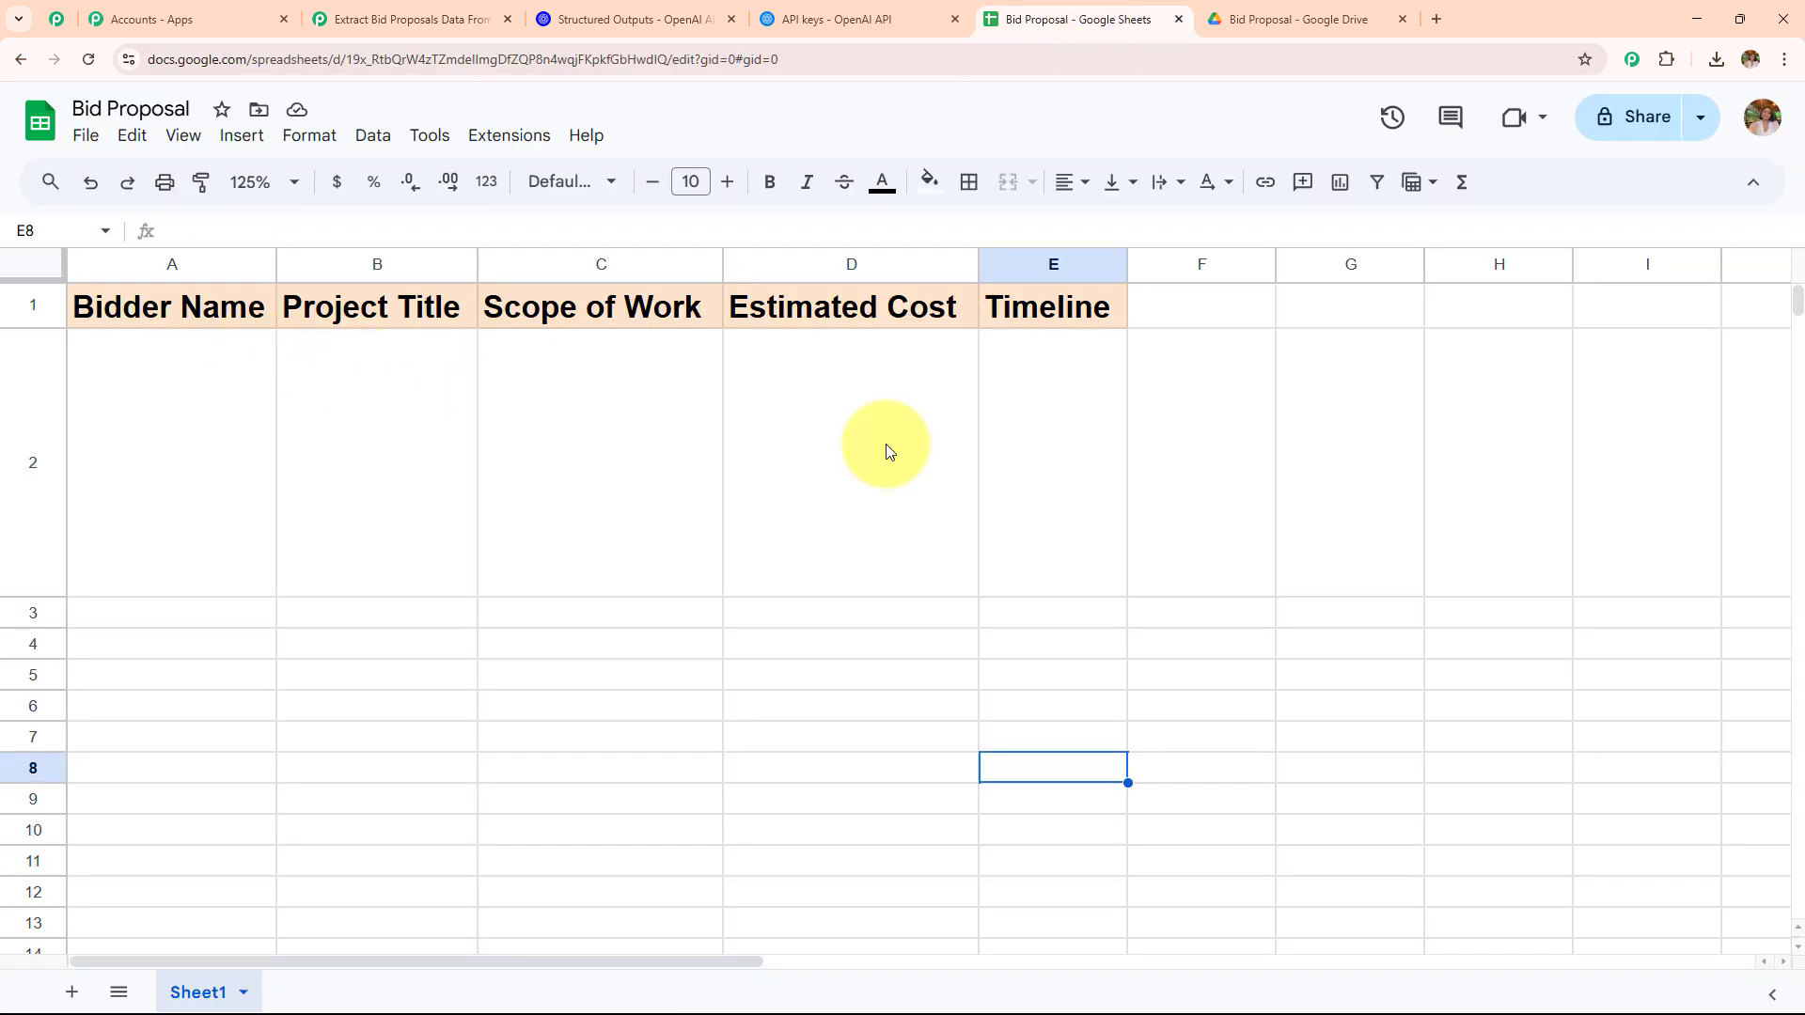
pyautogui.click(425, 6)
pyautogui.click(844, 444)
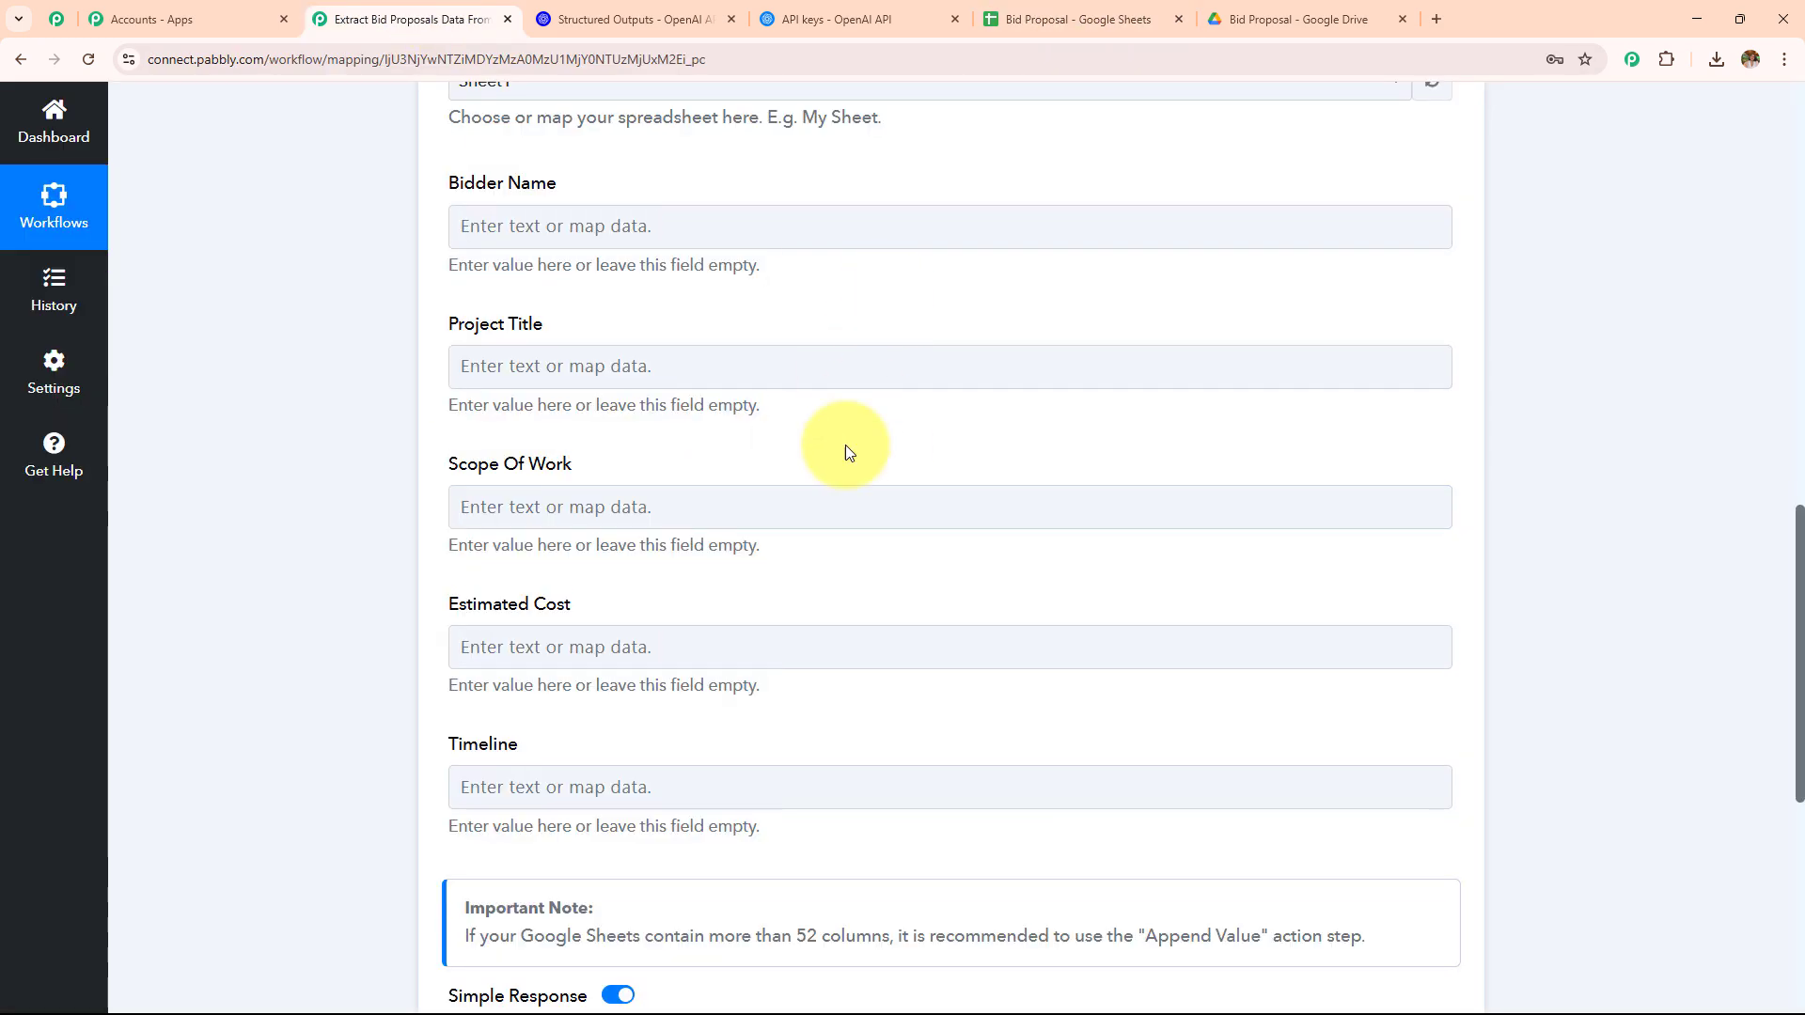
# Step: Map the Bidder Name column to the Bidder Name value extracted by the OpenAI step
pyautogui.scroll(2, 797, 560)
pyautogui.click(624, 404)
pyautogui.scroll(-2, 745, 346)
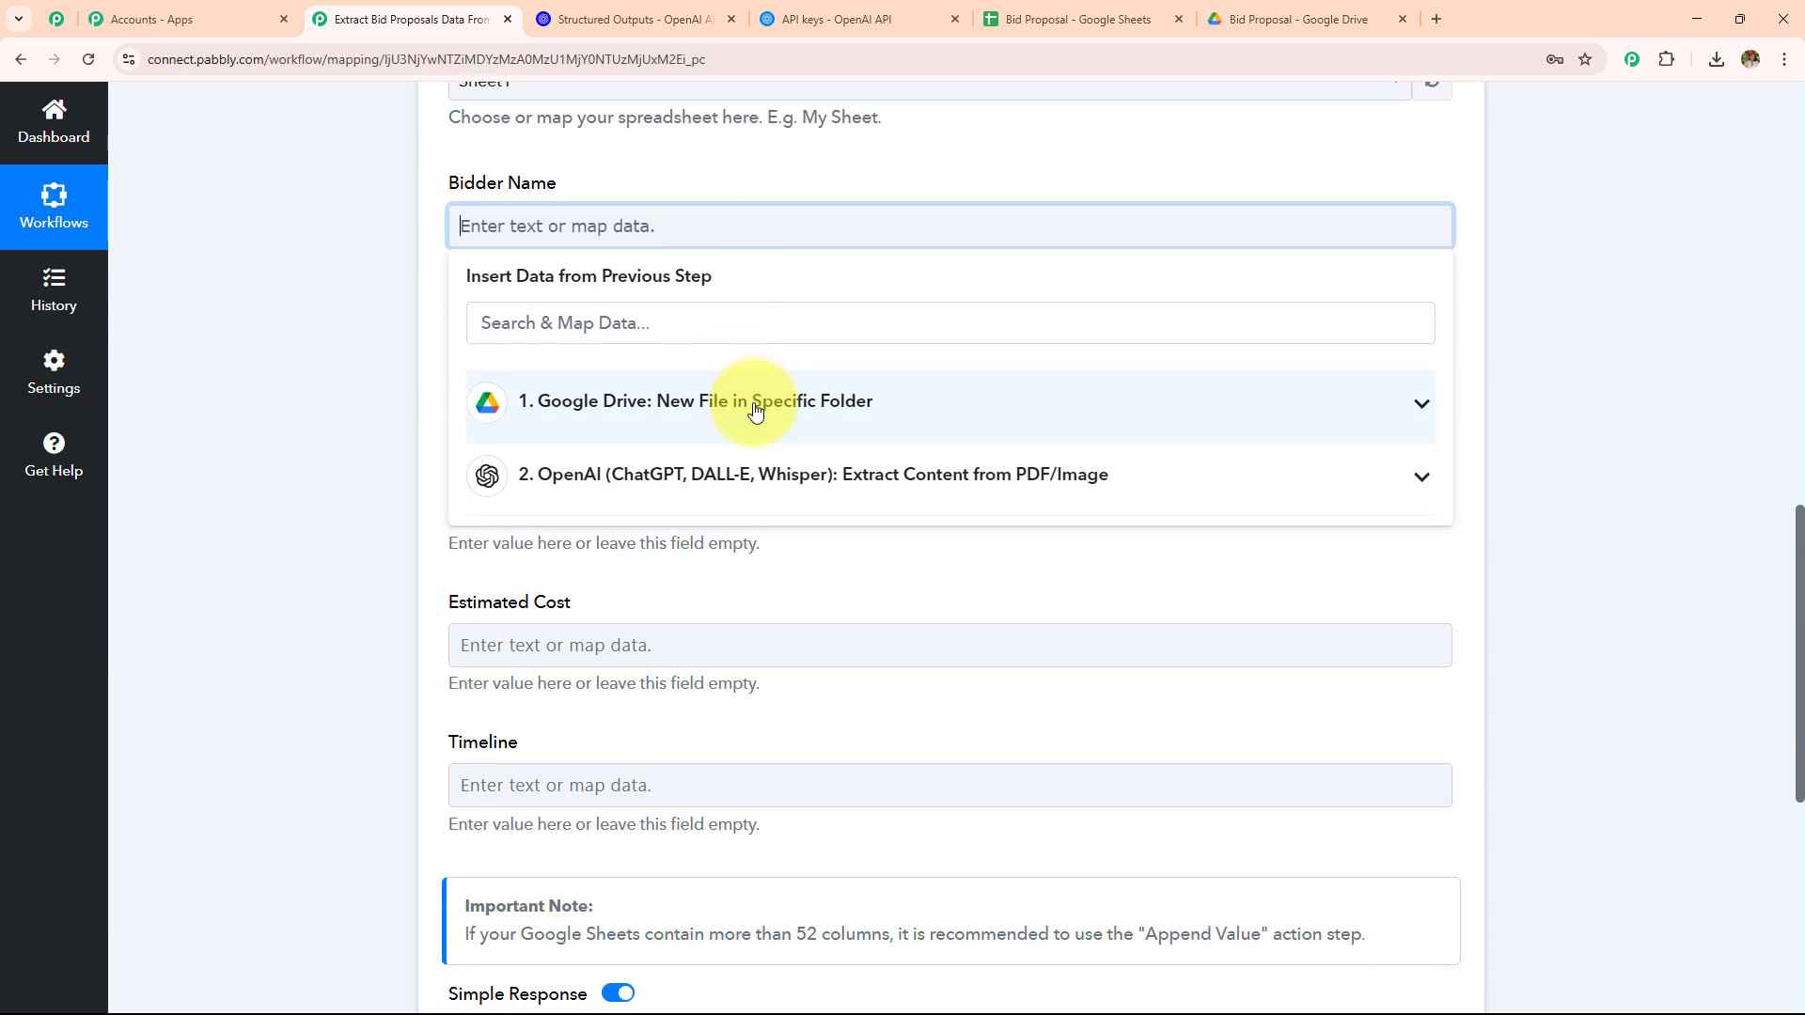
pyautogui.click(764, 493)
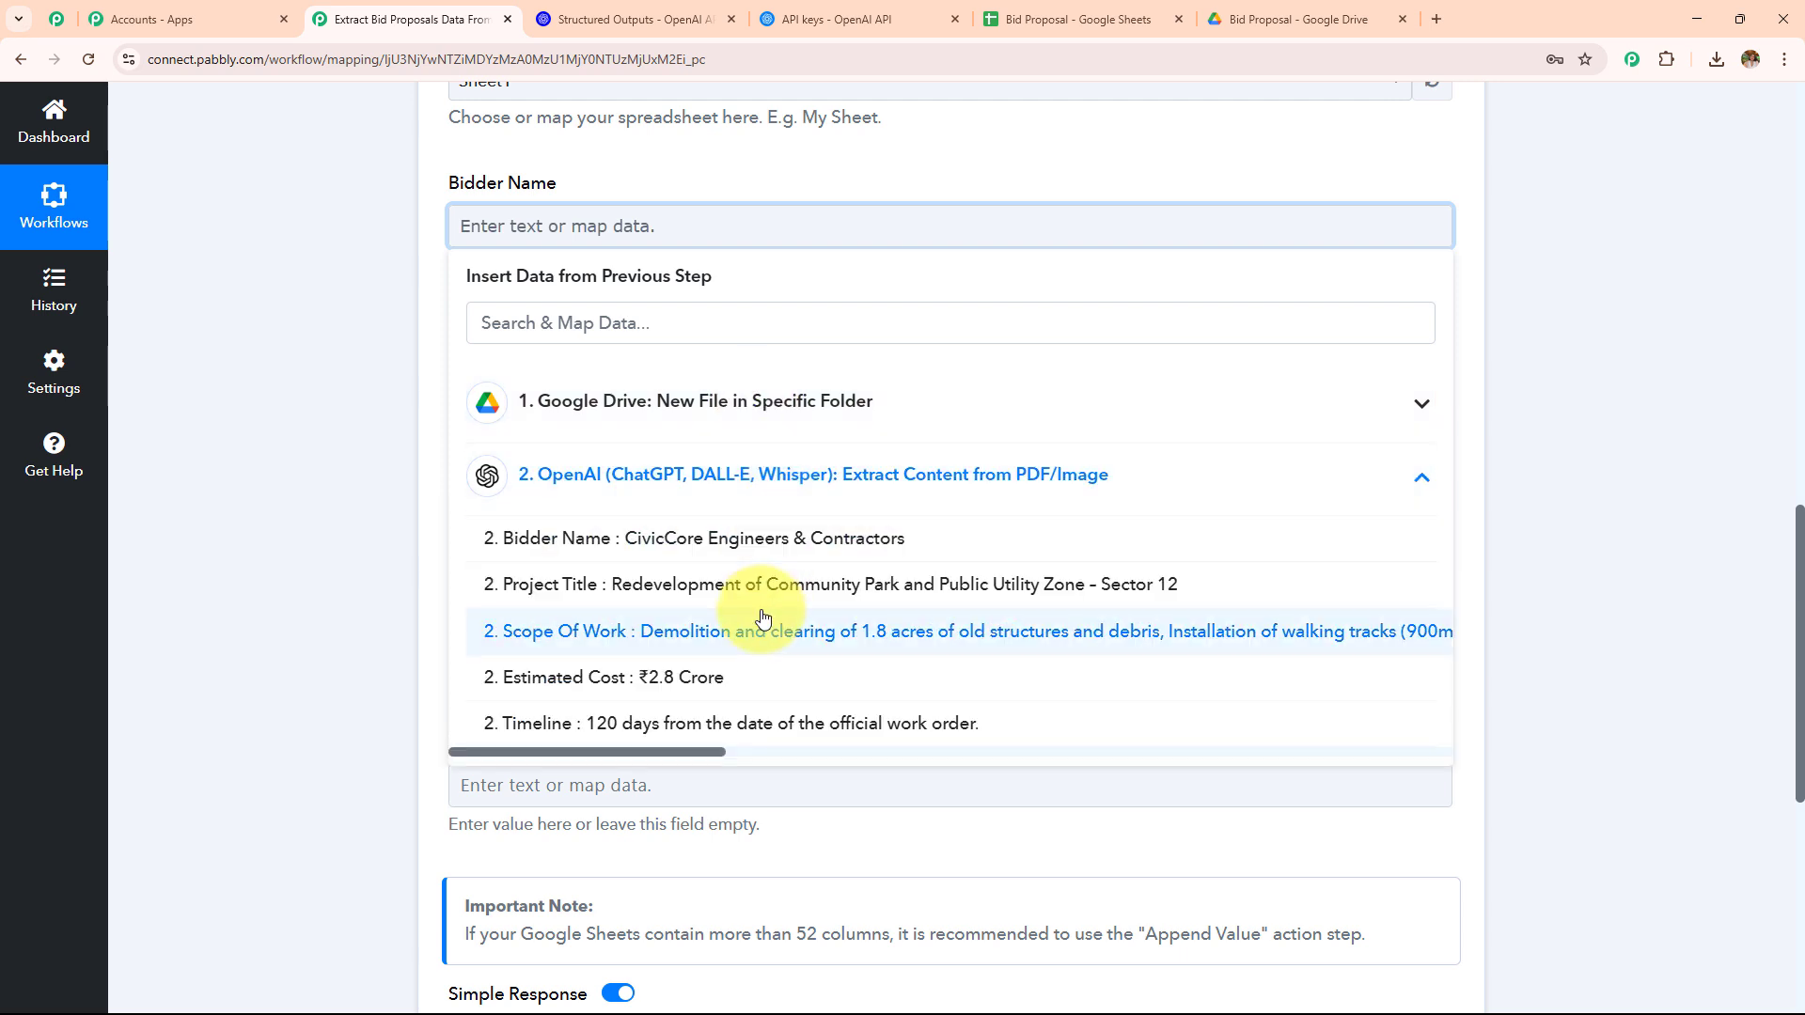
pyautogui.click(739, 543)
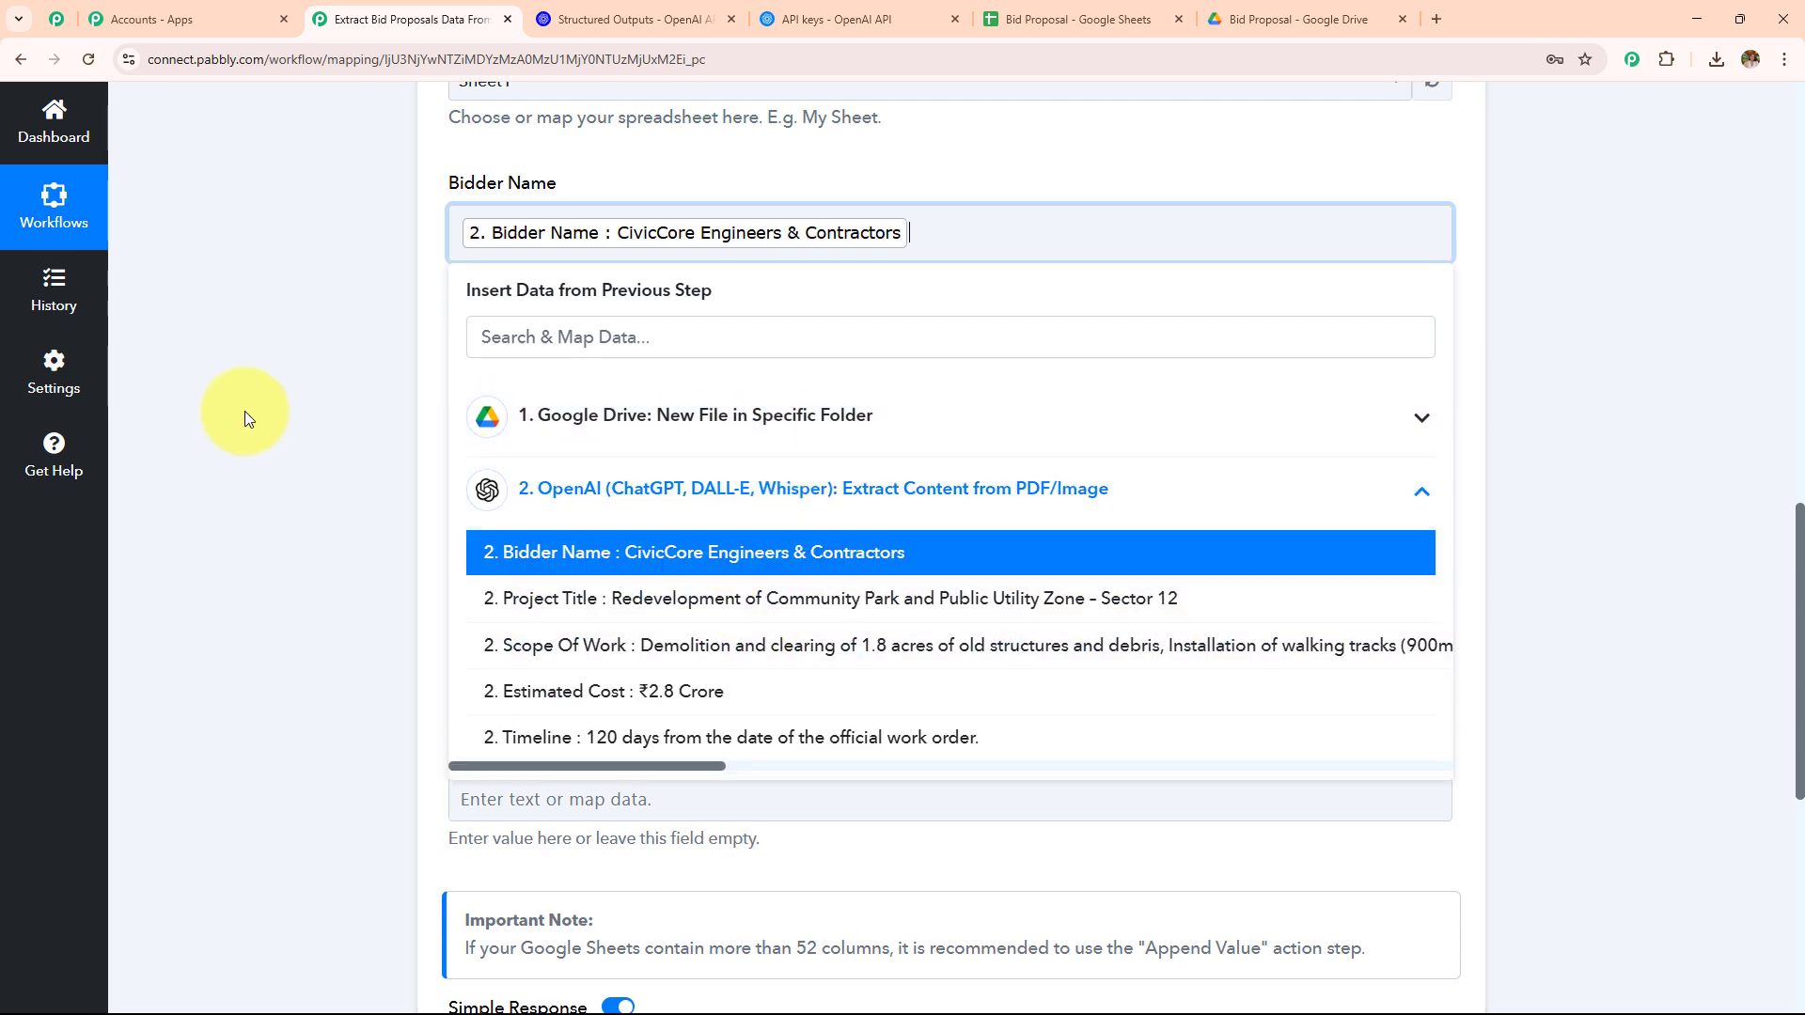
pyautogui.click(245, 410)
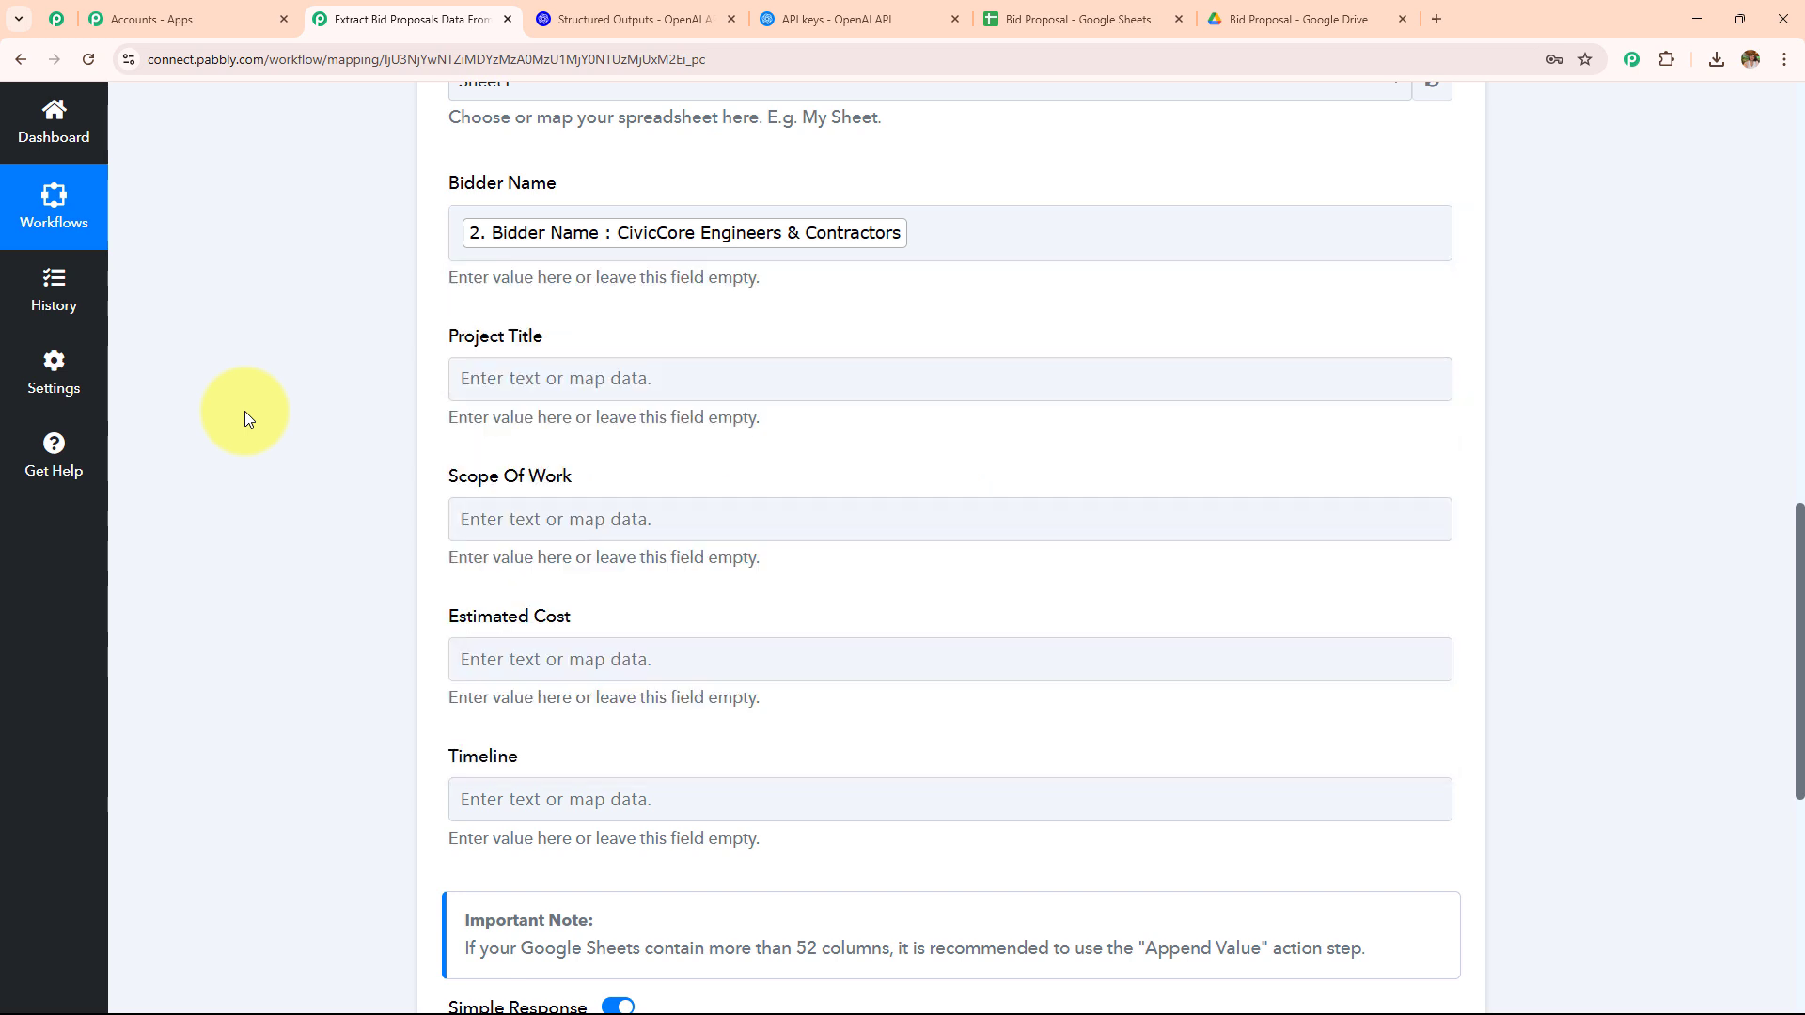
# Step: Map the Project Title column to the Project Title value from the OpenAI step
pyautogui.click(539, 359)
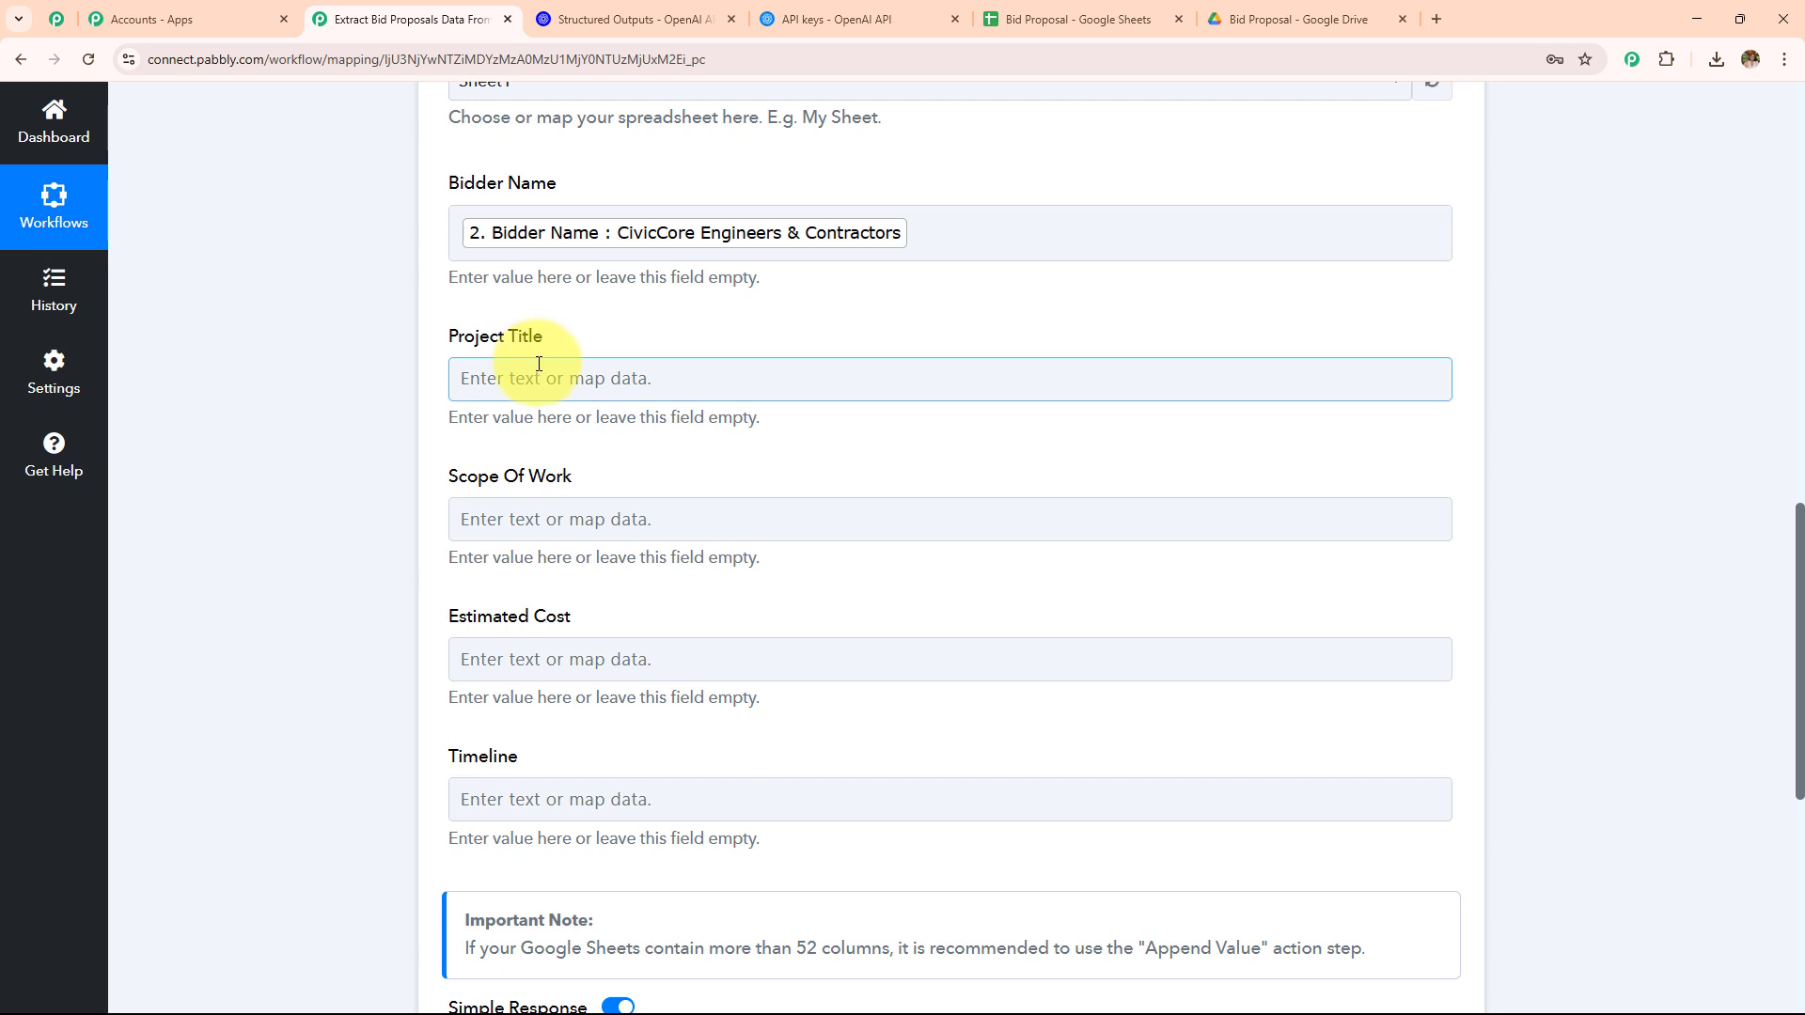
pyautogui.scroll(-3, 527, 329)
pyautogui.scroll(3, 539, 317)
pyautogui.click(550, 378)
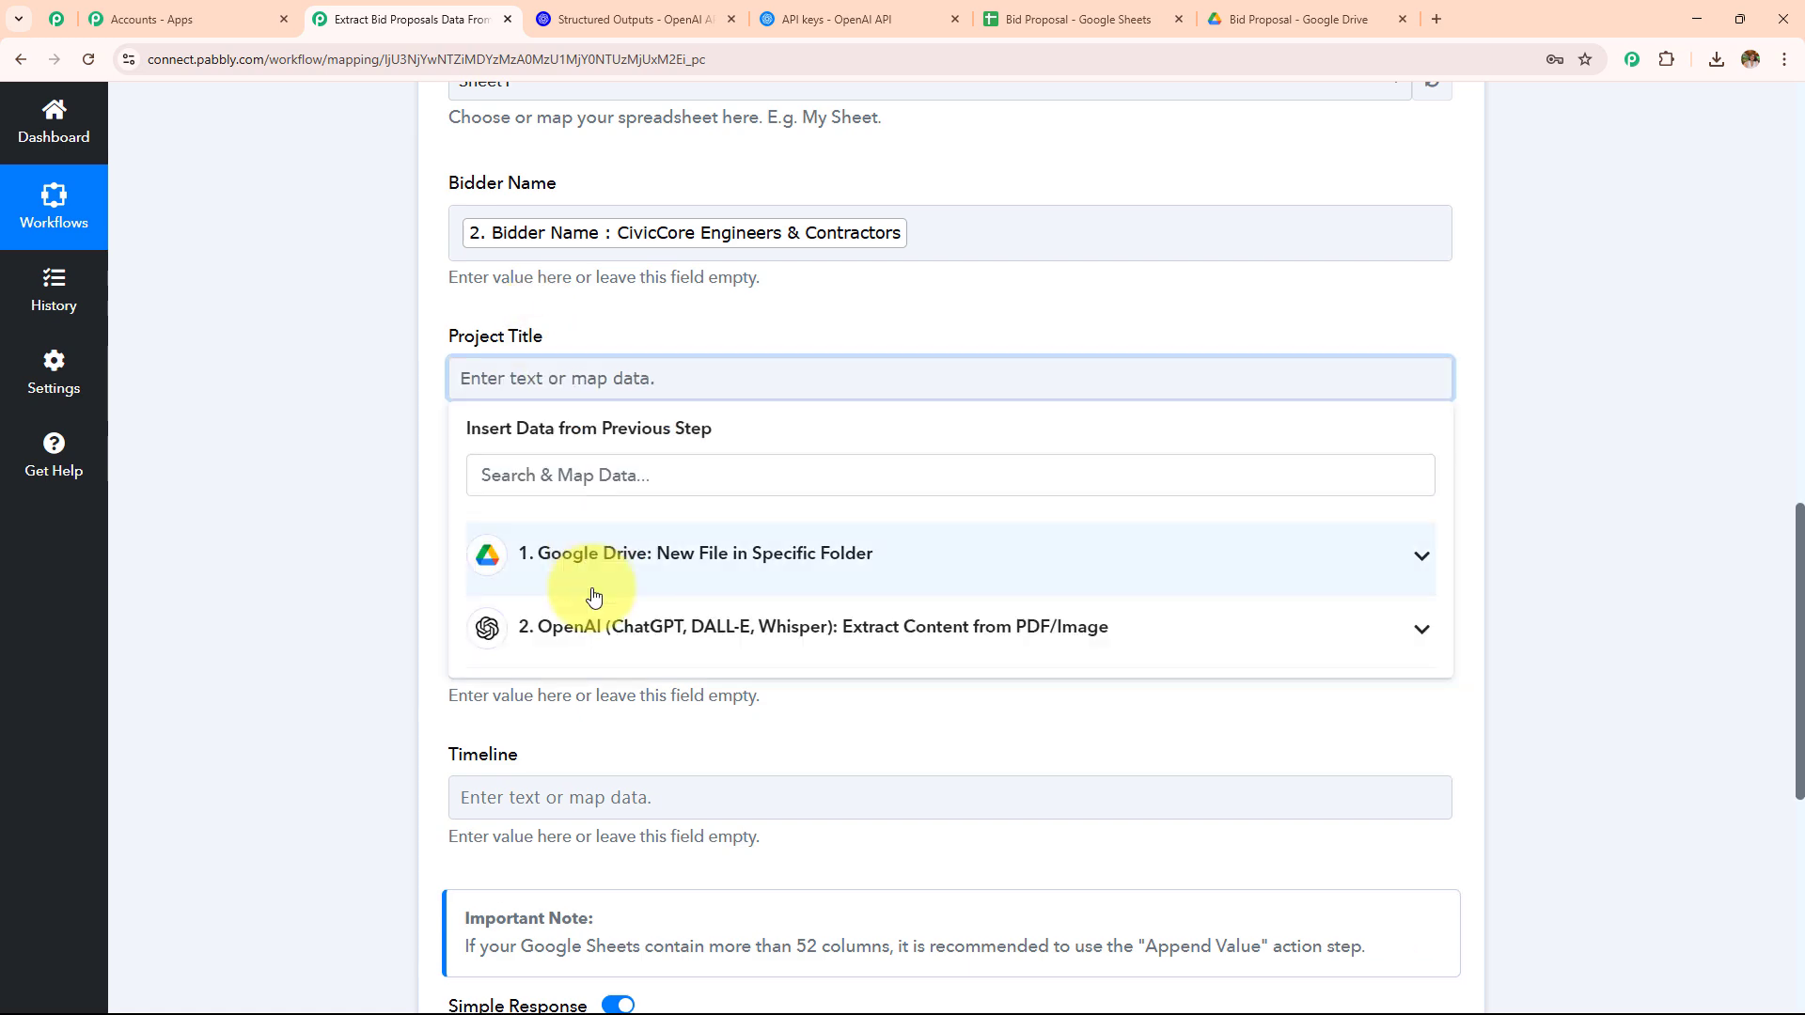
pyautogui.click(498, 627)
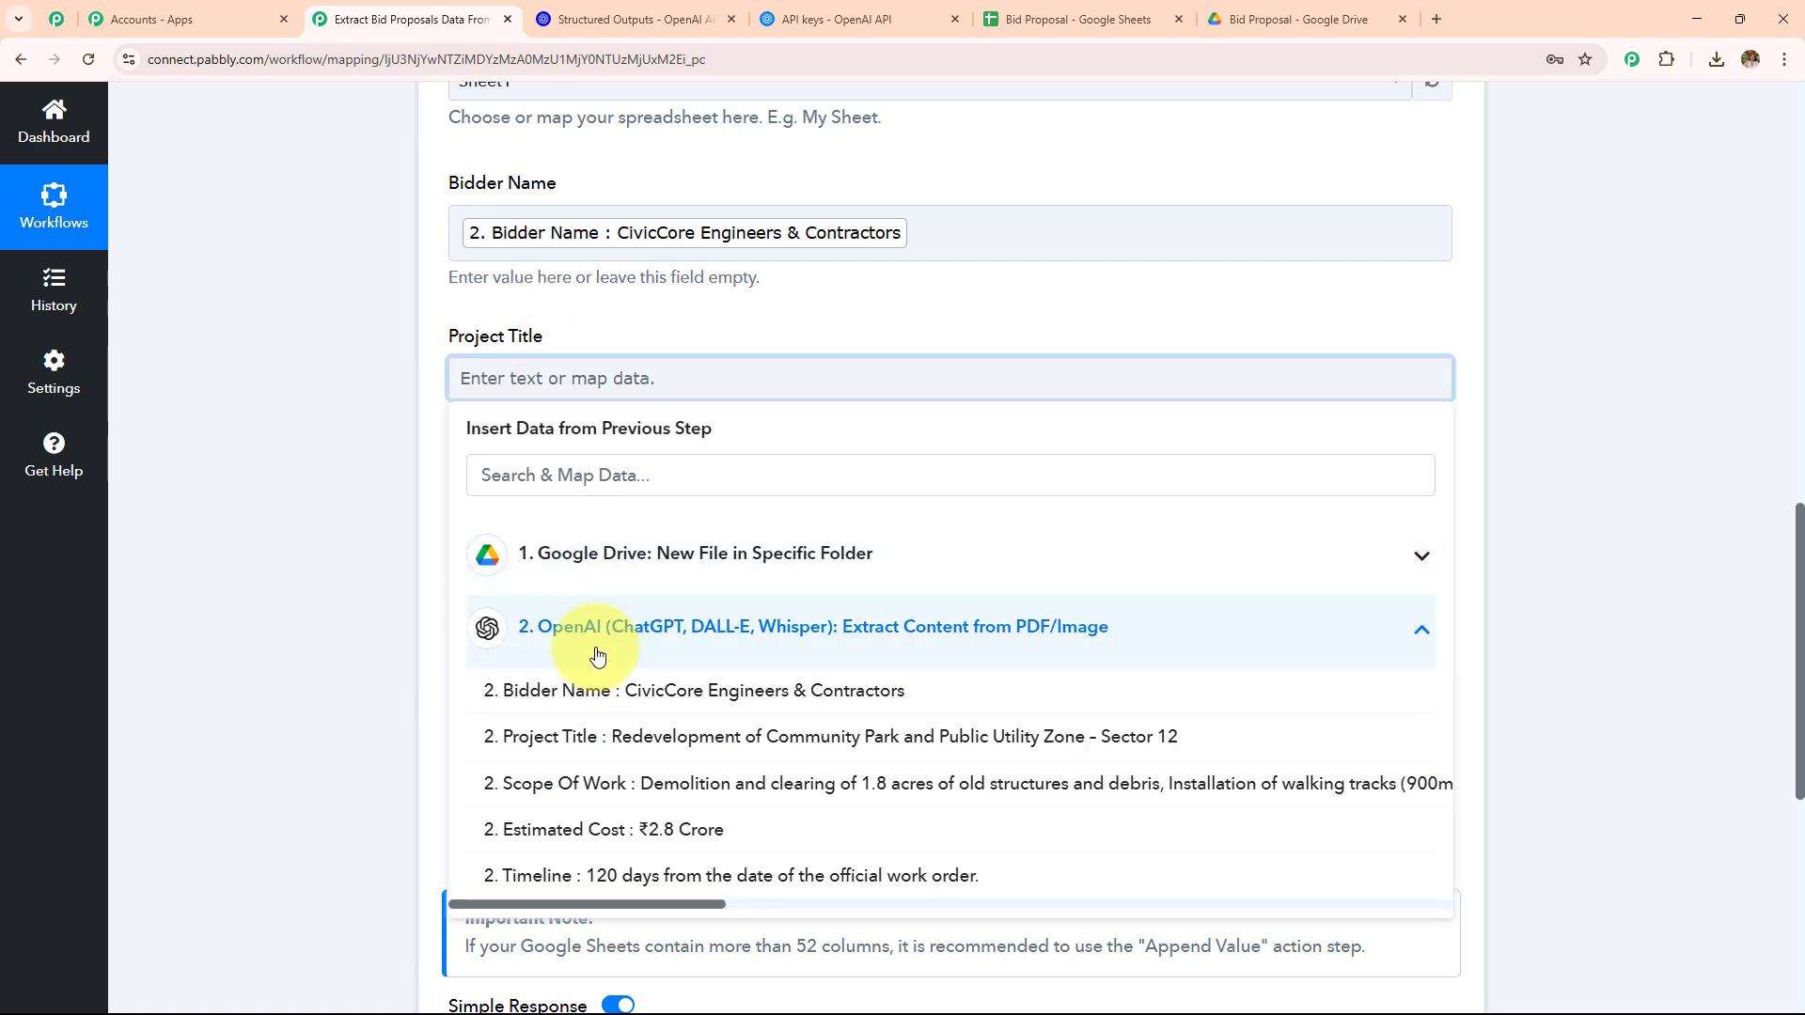
pyautogui.click(645, 739)
pyautogui.click(436, 540)
# Step: Map the Scope Of Work column to the Scope Of Work value from the OpenAI step
pyautogui.click(616, 529)
pyautogui.scroll(-2, 635, 473)
pyautogui.click(624, 593)
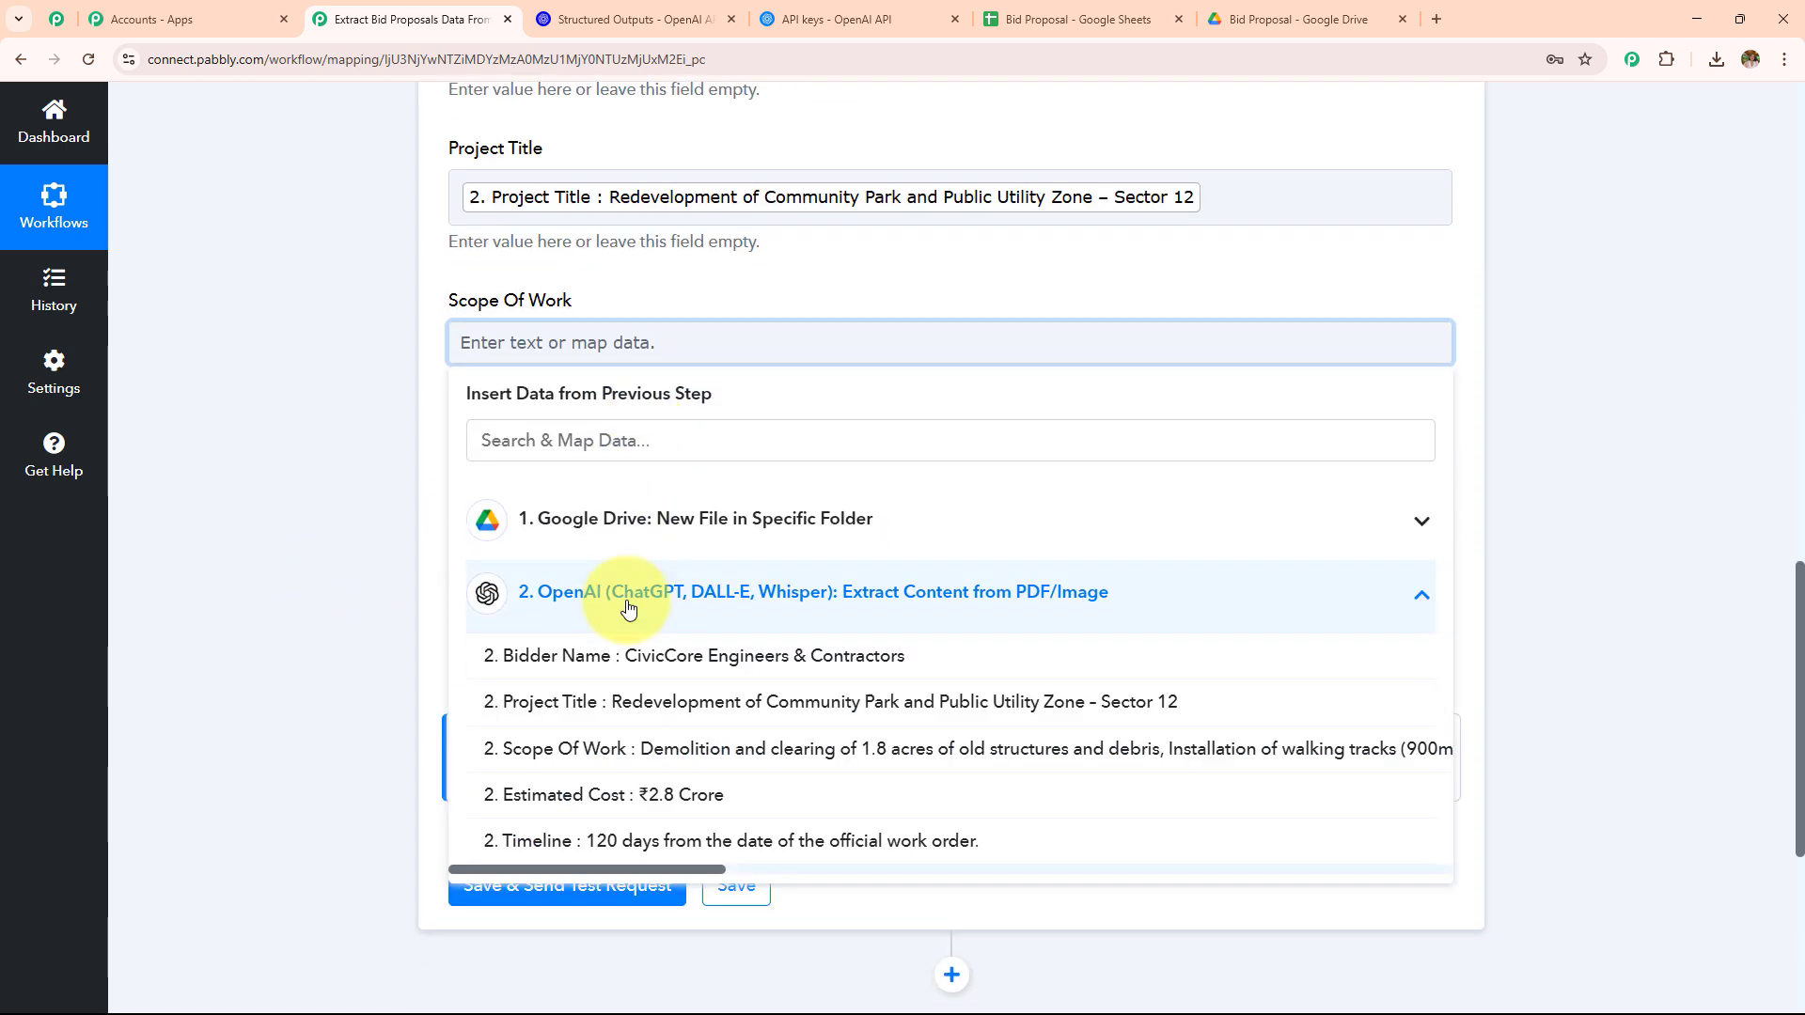
pyautogui.click(649, 969)
# Step: Map the Estimated Cost column to the Estimated Cost value from the OpenAI step
pyautogui.scroll(-3, 658, 291)
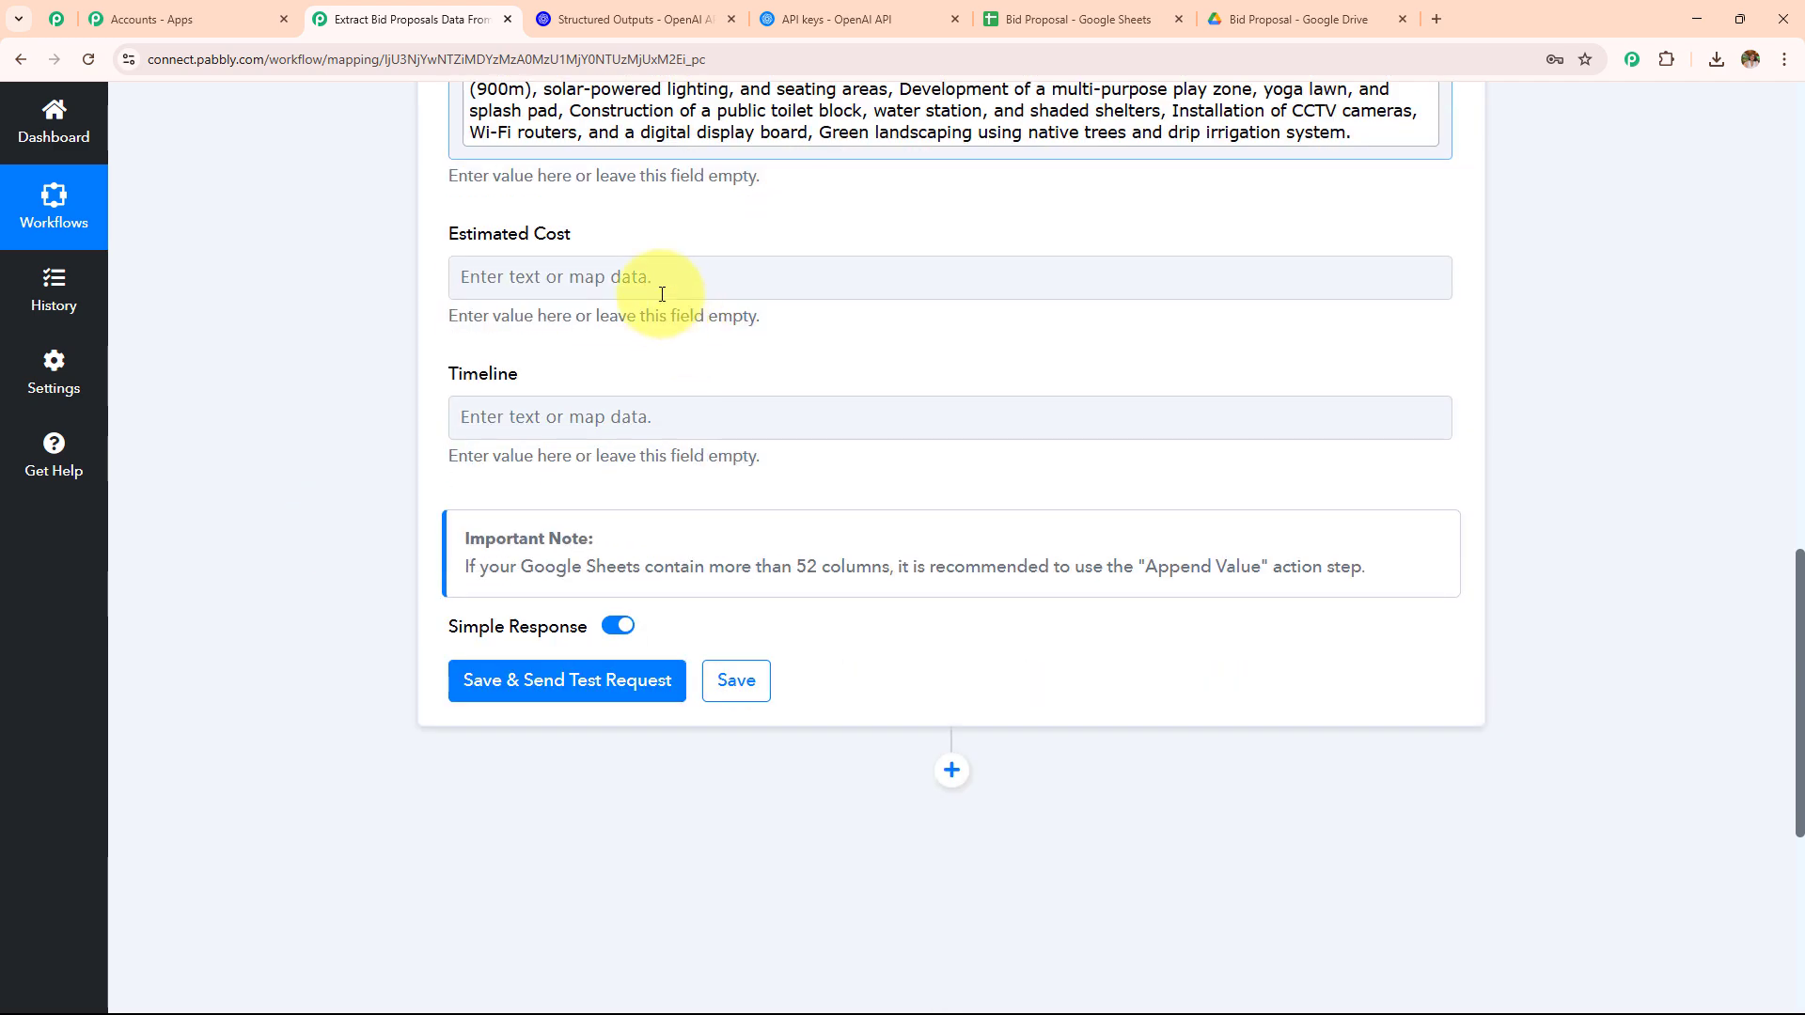
pyautogui.click(657, 276)
pyautogui.click(631, 529)
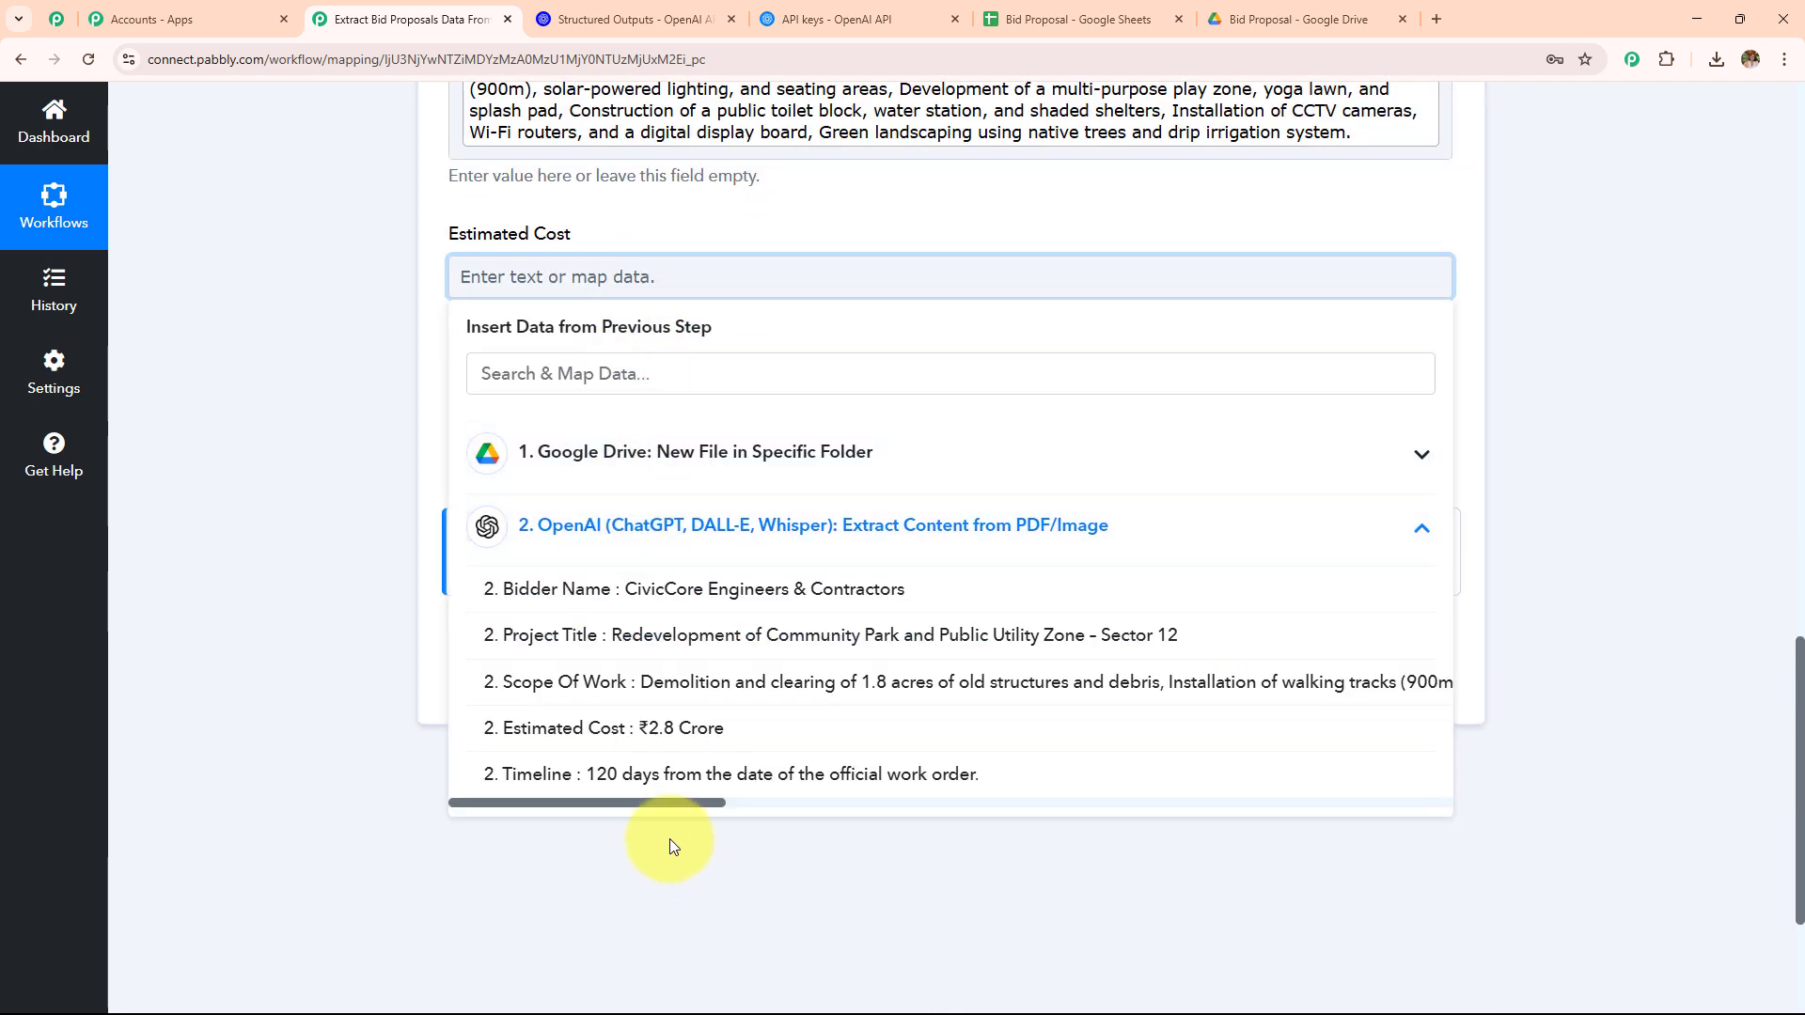
pyautogui.click(658, 728)
# Step: Map the Timeline column to the Timeline value from the OpenAI step
pyautogui.scroll(-2, 693, 403)
pyautogui.click(690, 256)
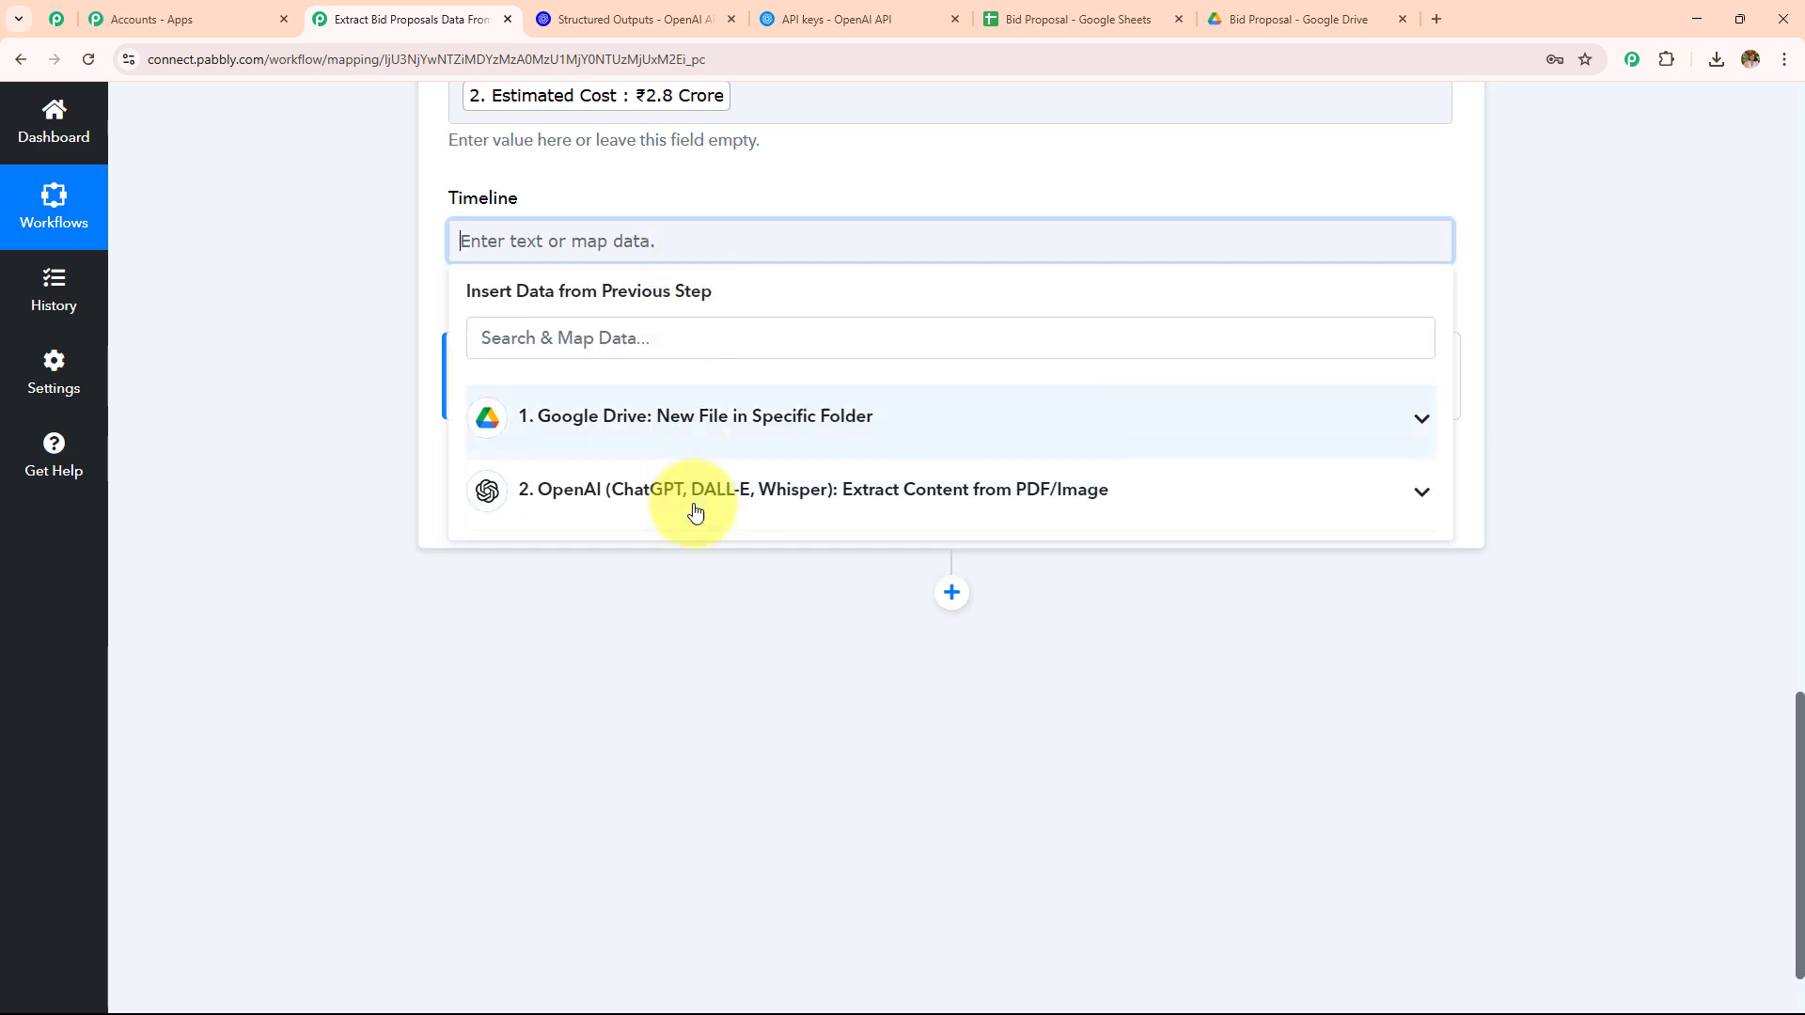
pyautogui.click(693, 508)
pyautogui.click(665, 742)
pyautogui.click(310, 496)
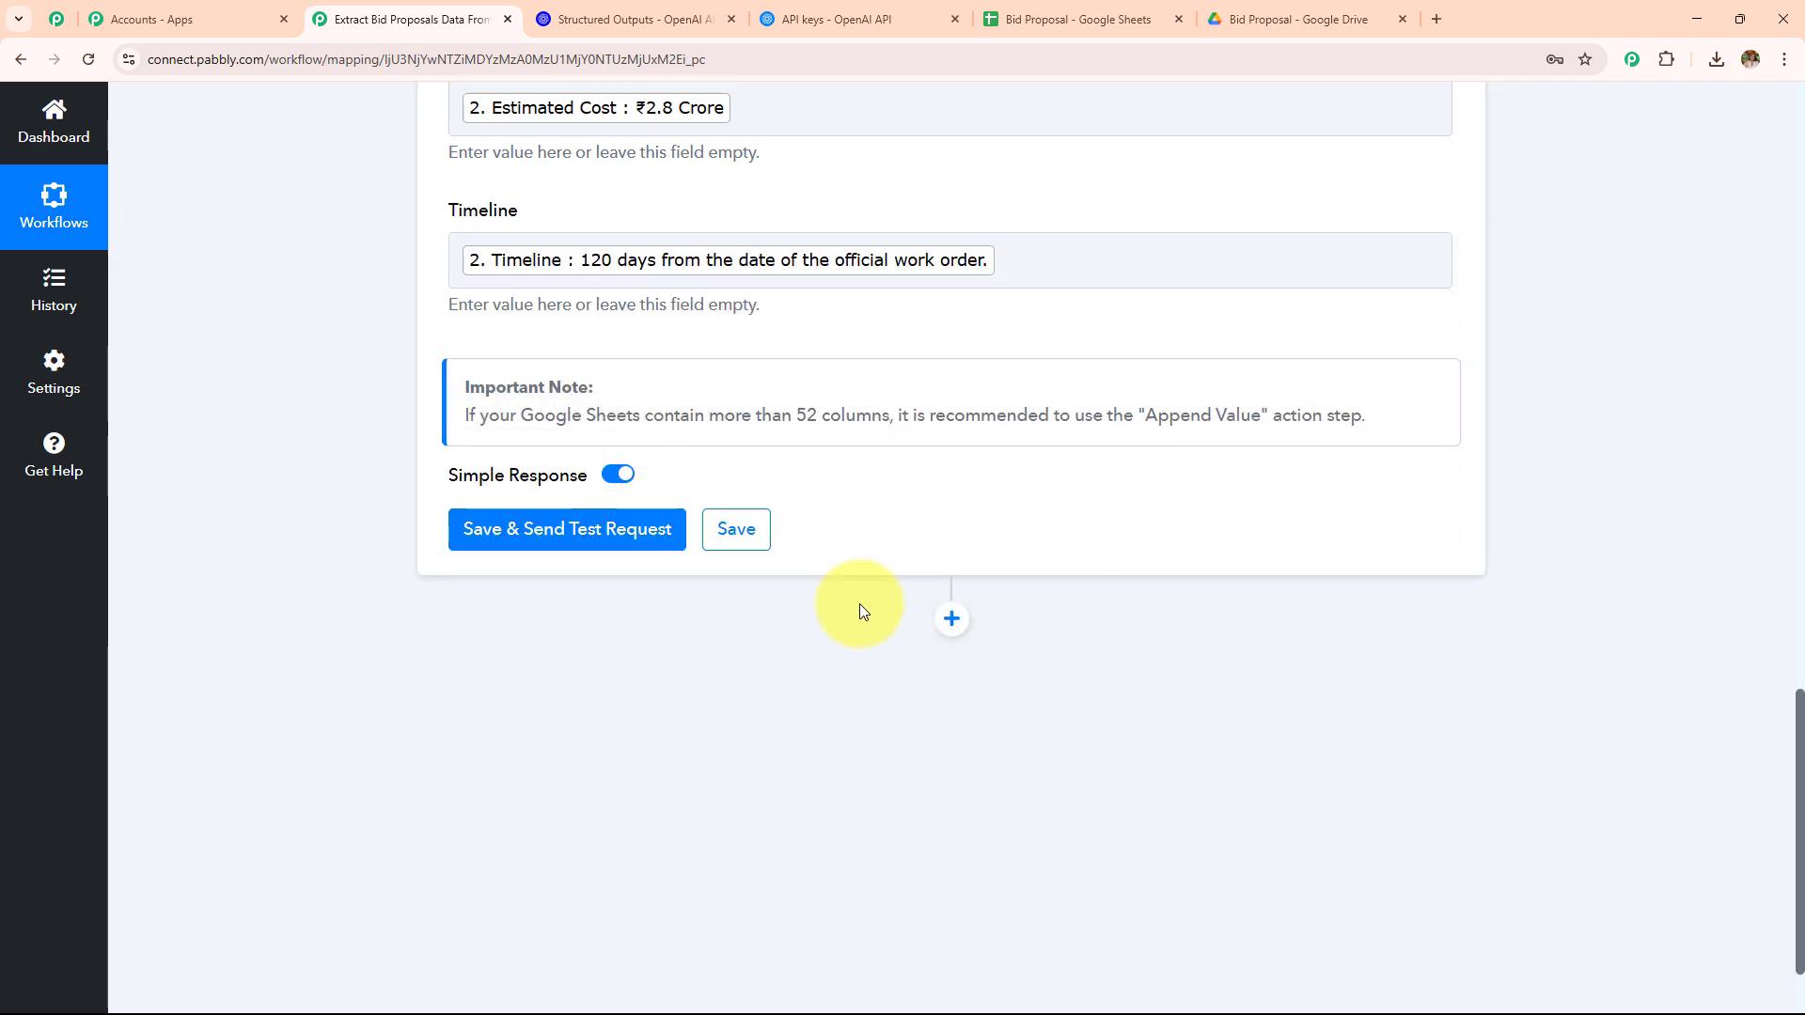
# Step: Look over the mapped column fields, then save the Google Sheets action and send a test request
pyautogui.scroll(6, 859, 601)
pyautogui.scroll(-1, 861, 599)
pyautogui.scroll(-5, 860, 599)
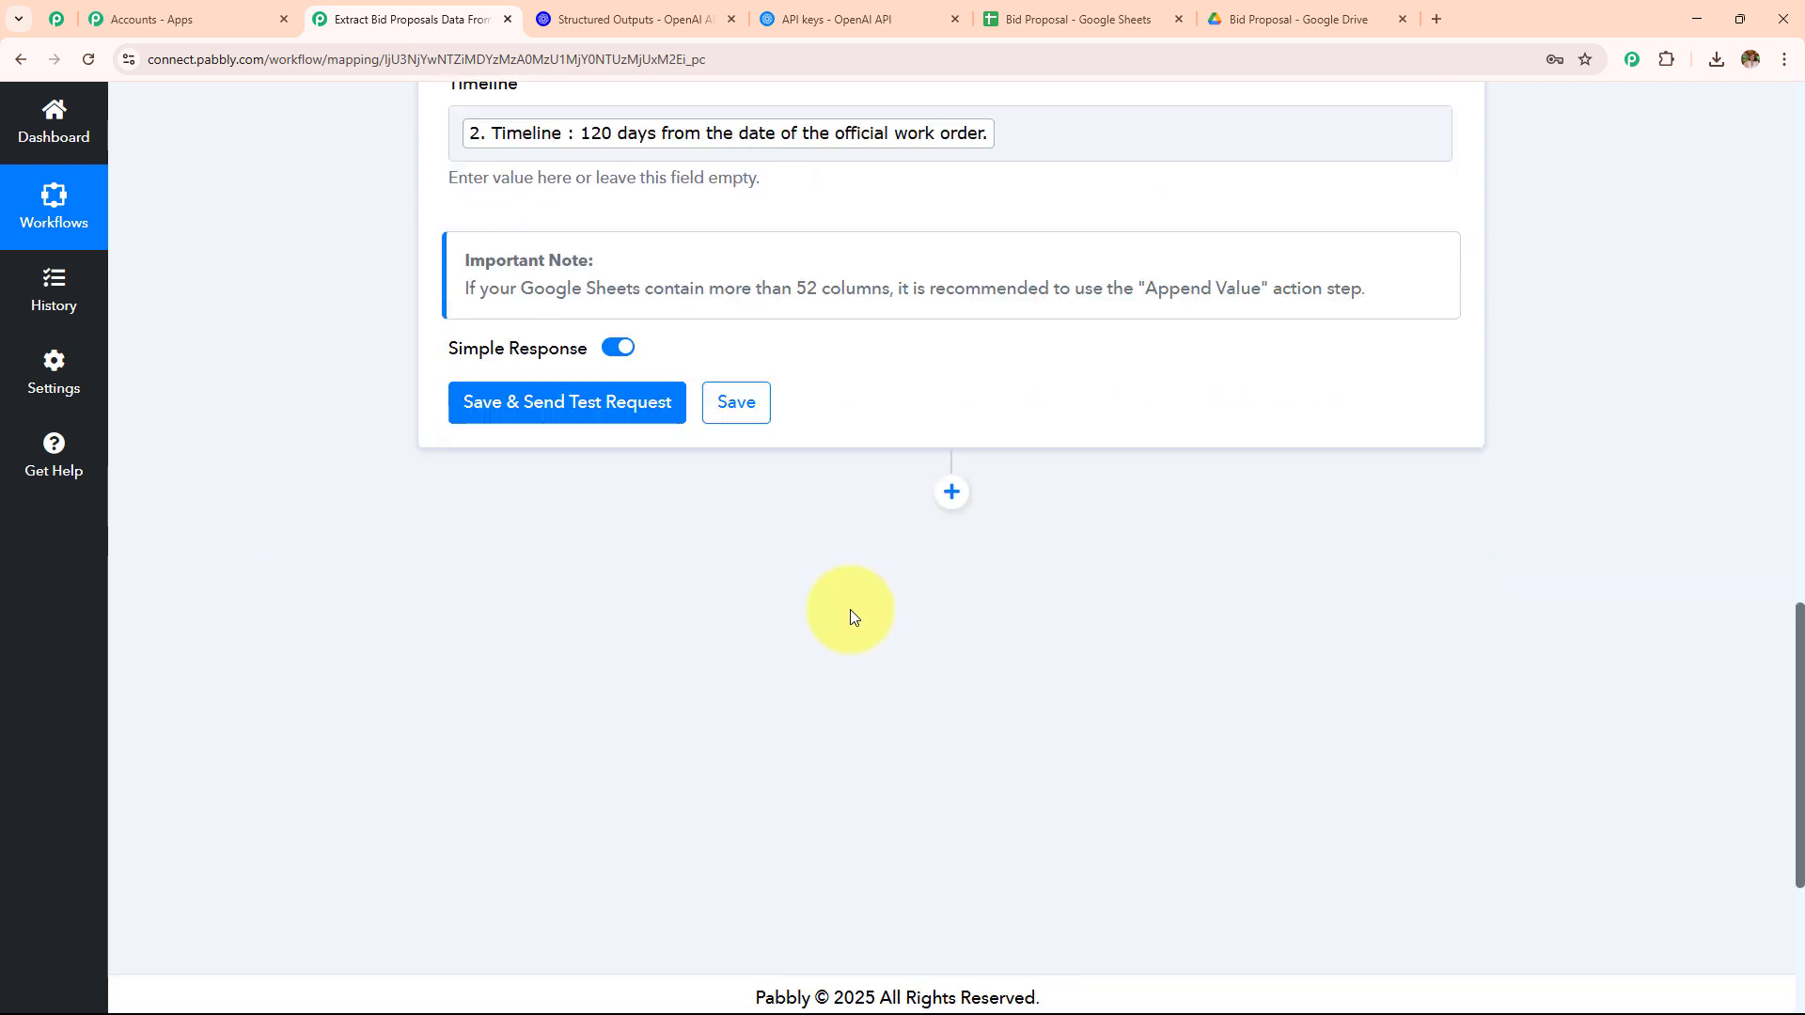
pyautogui.click(500, 399)
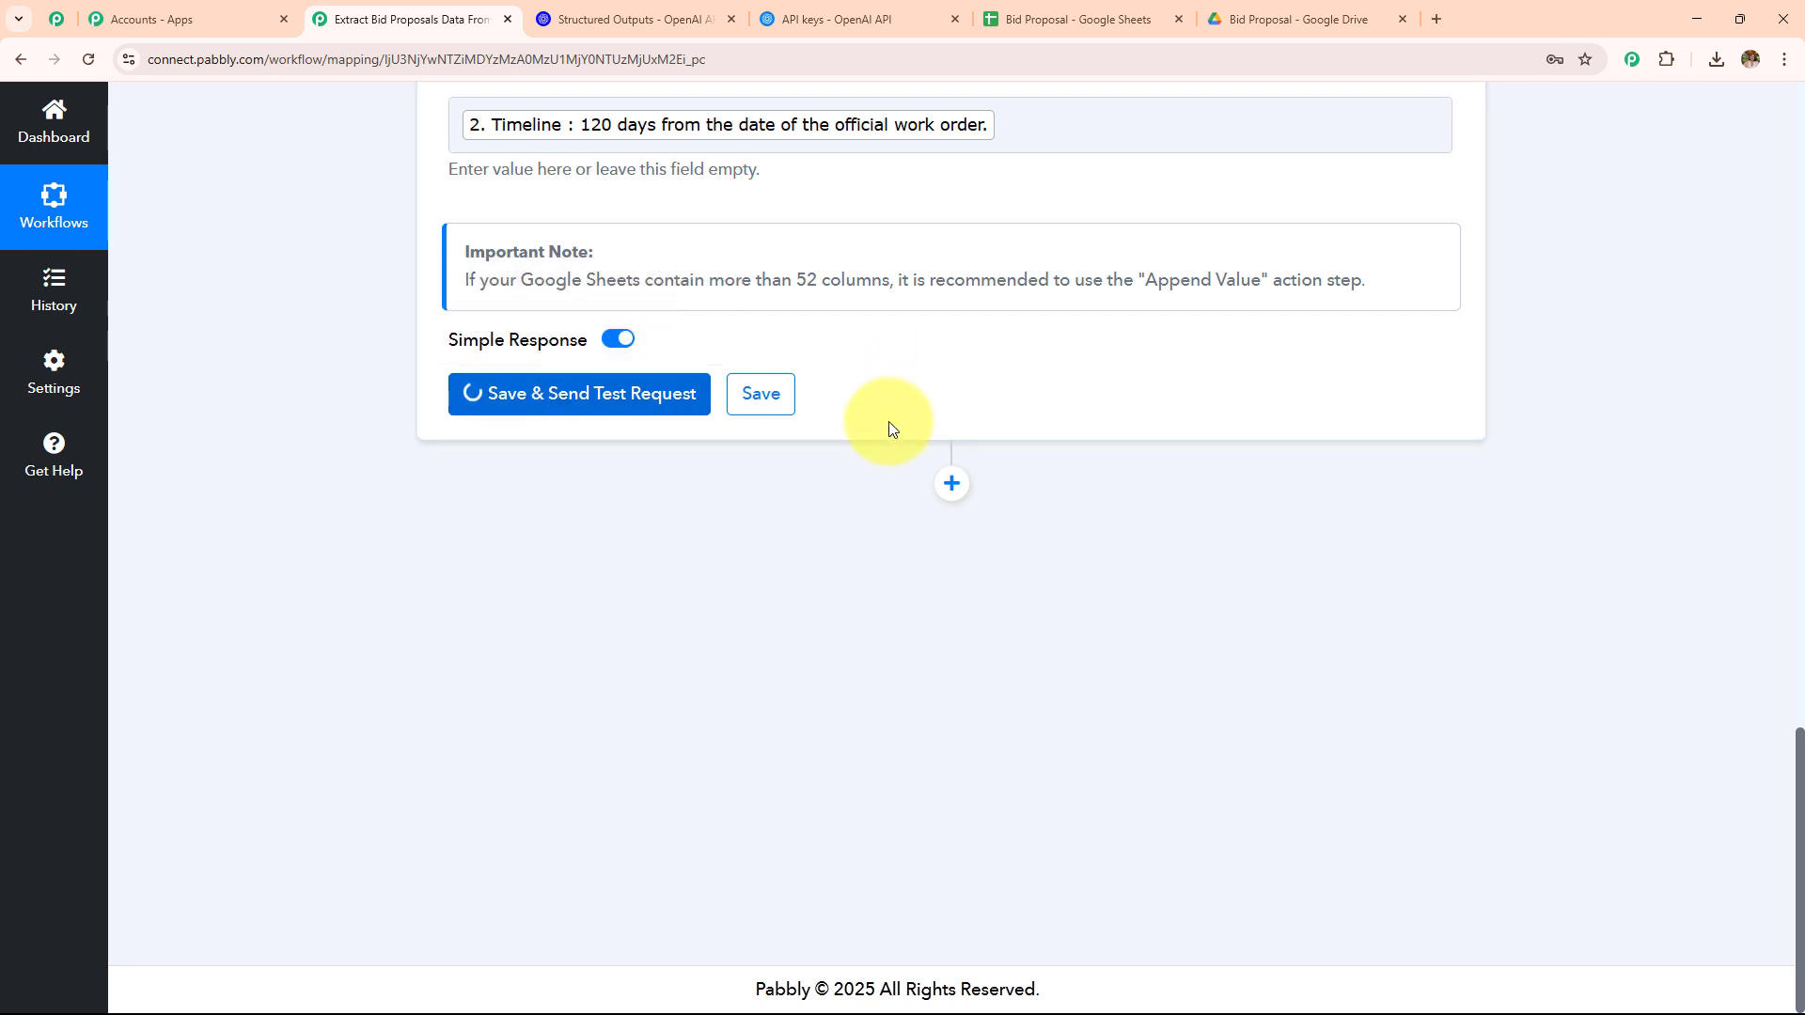
pyautogui.scroll(-2, 797, 571)
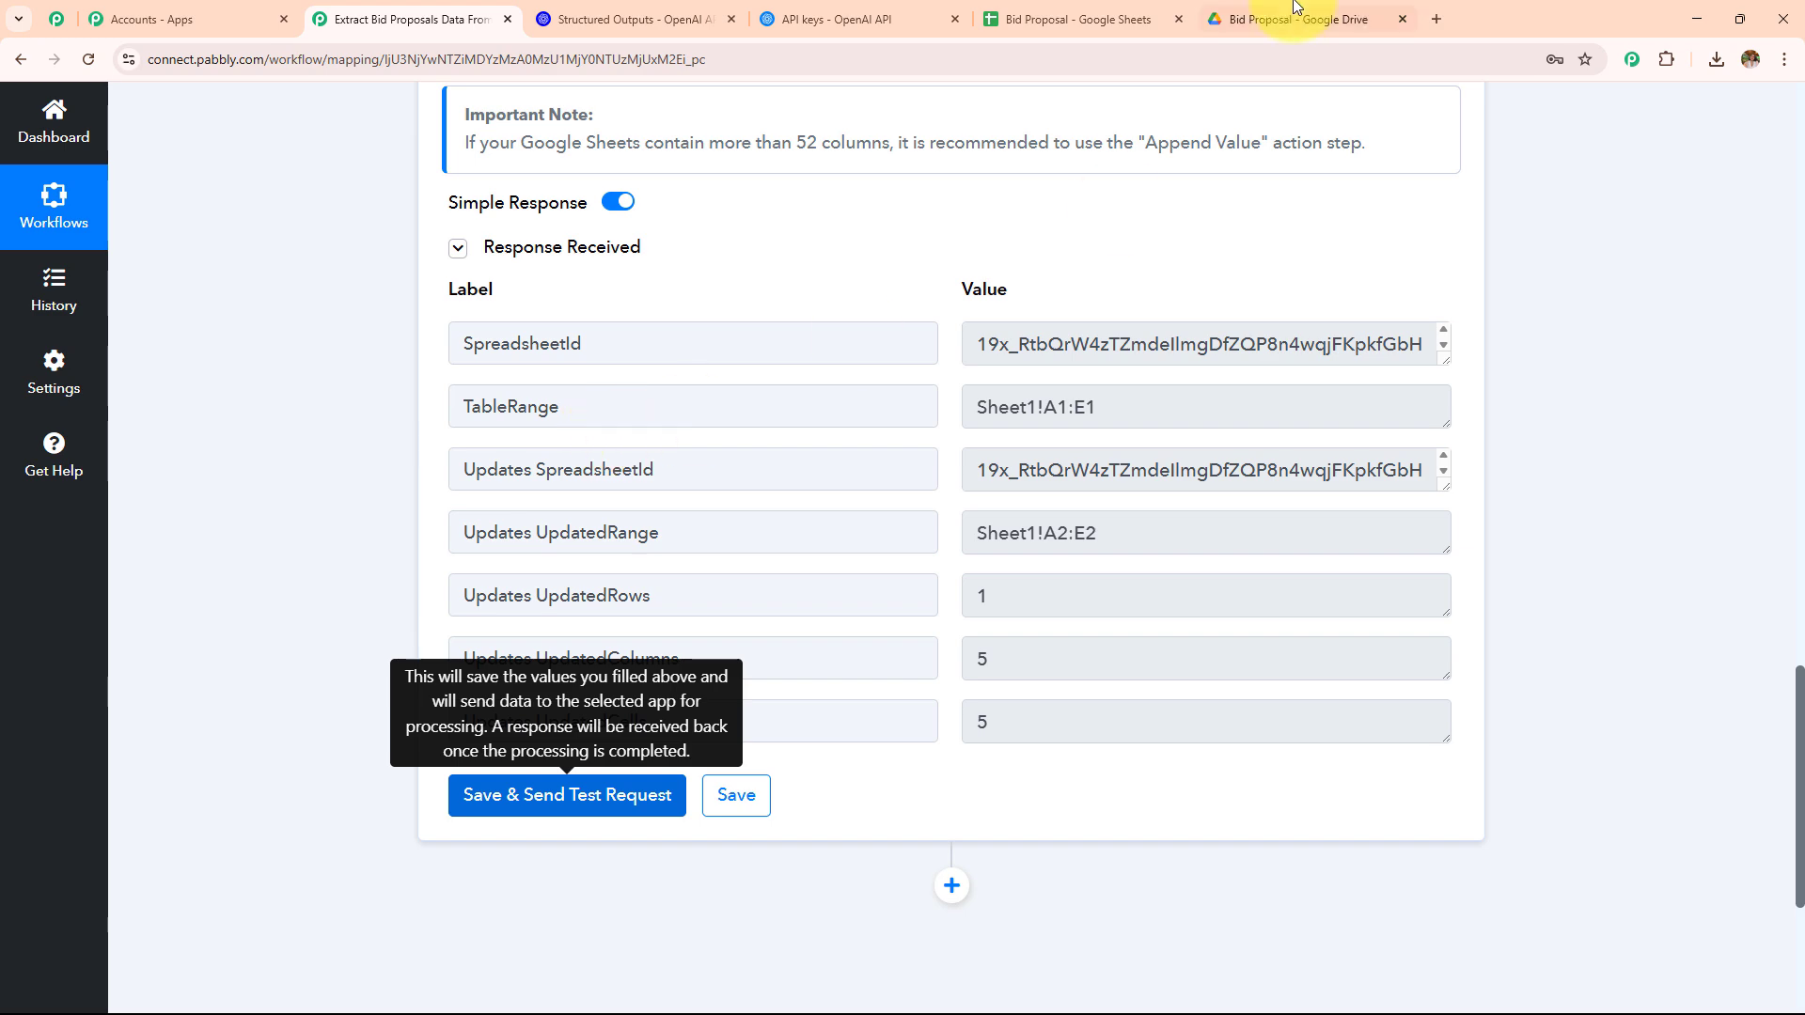
# Step: Check the Bidder Name, Project Title and Scope of Work entries of row 2 in the Bid Proposal spreadsheet
pyautogui.click(1078, 19)
pyautogui.doubleClick(144, 471)
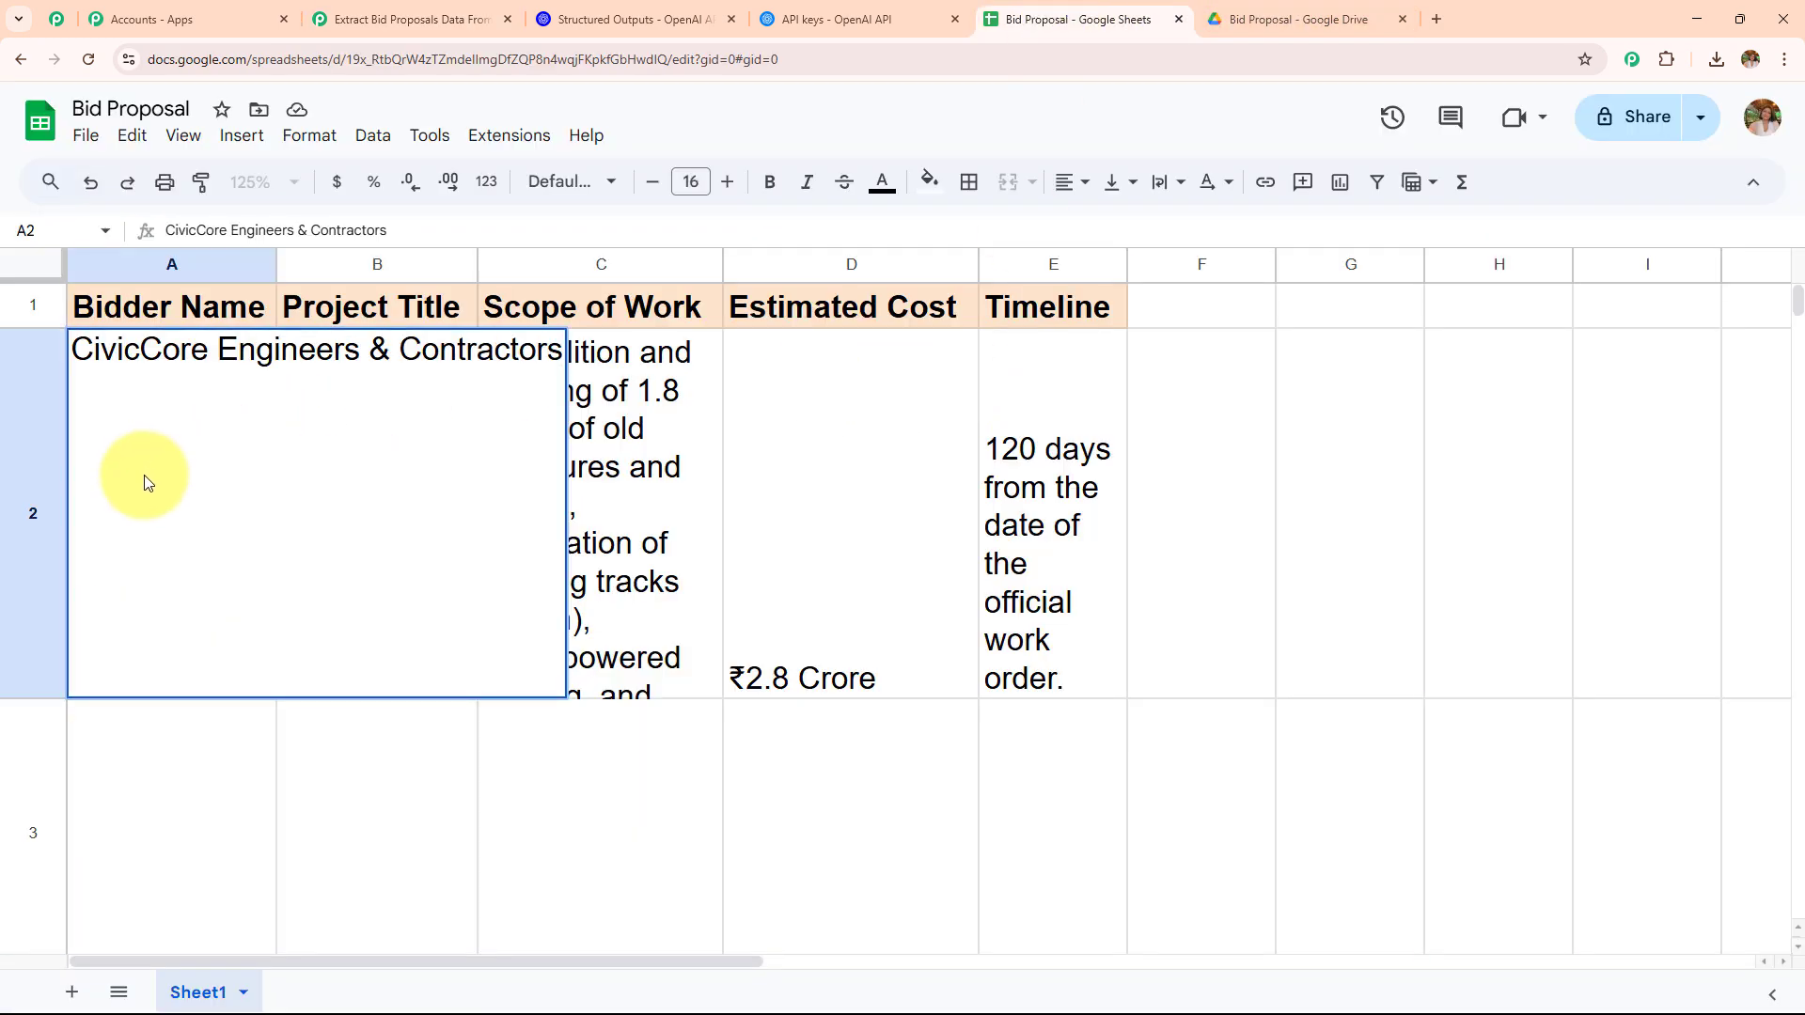
pyautogui.click(171, 743)
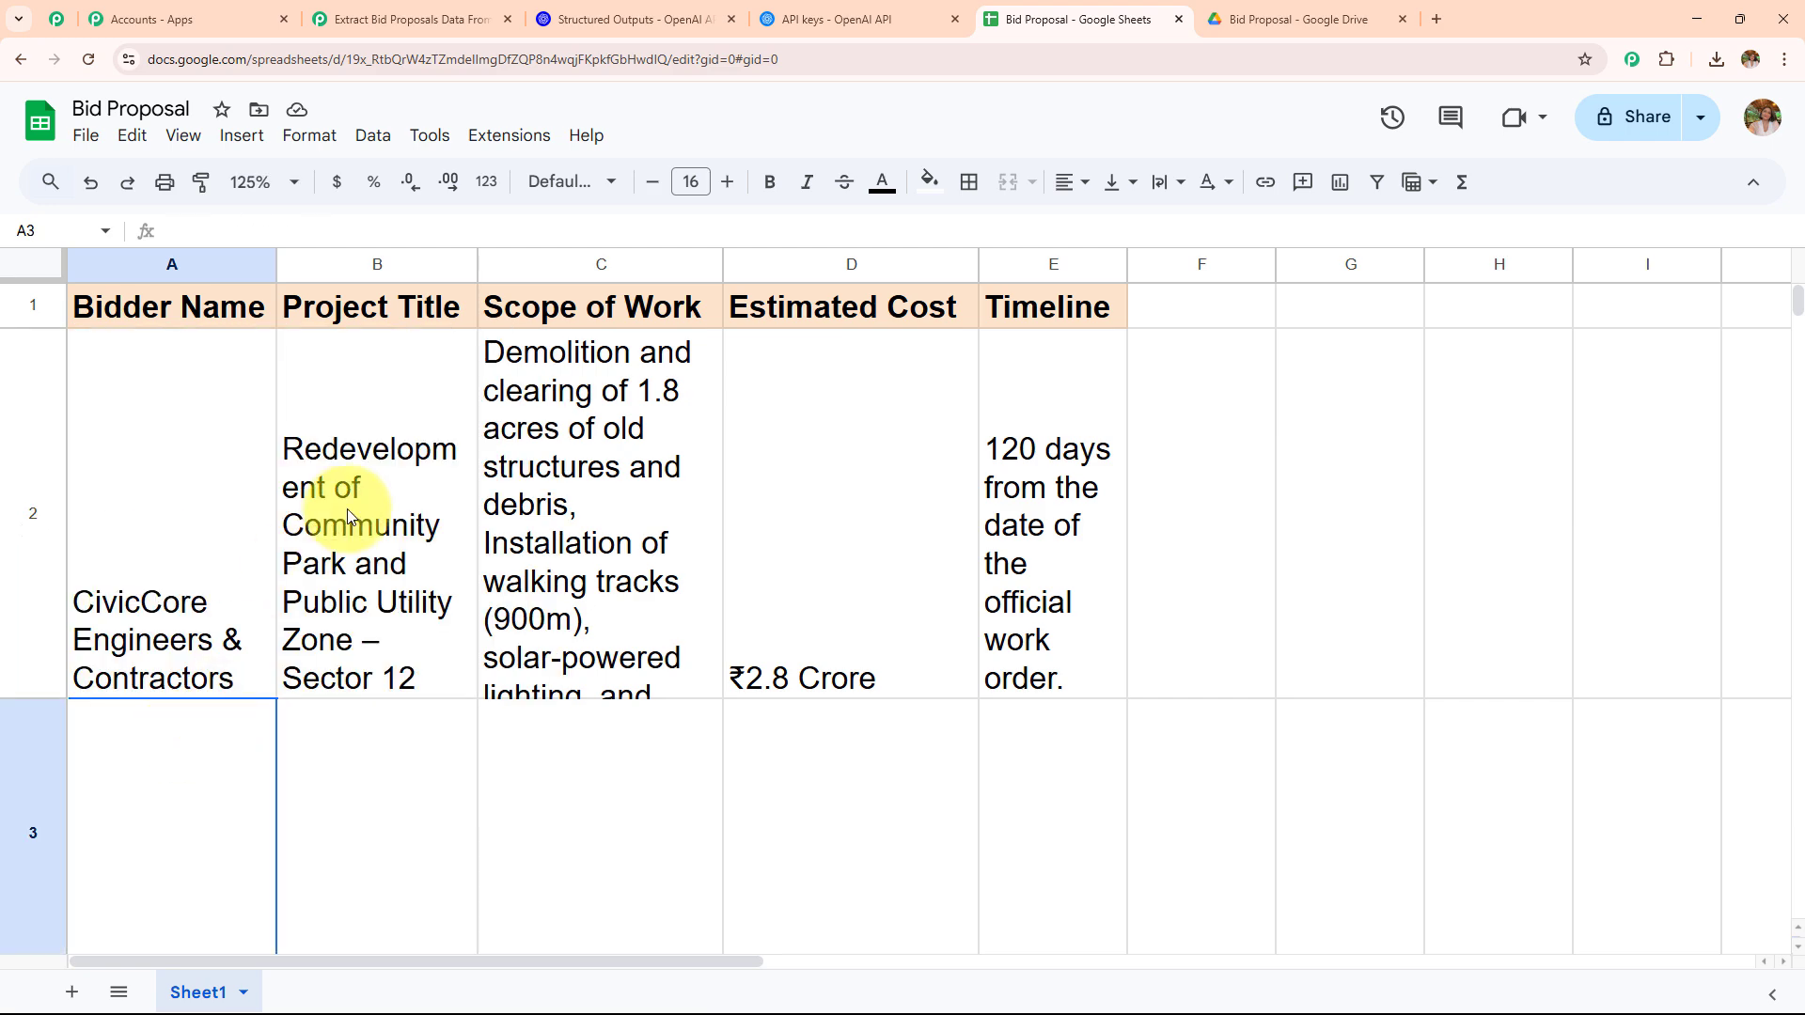
pyautogui.click(347, 508)
pyautogui.doubleClick(347, 509)
pyautogui.click(373, 743)
pyautogui.click(592, 504)
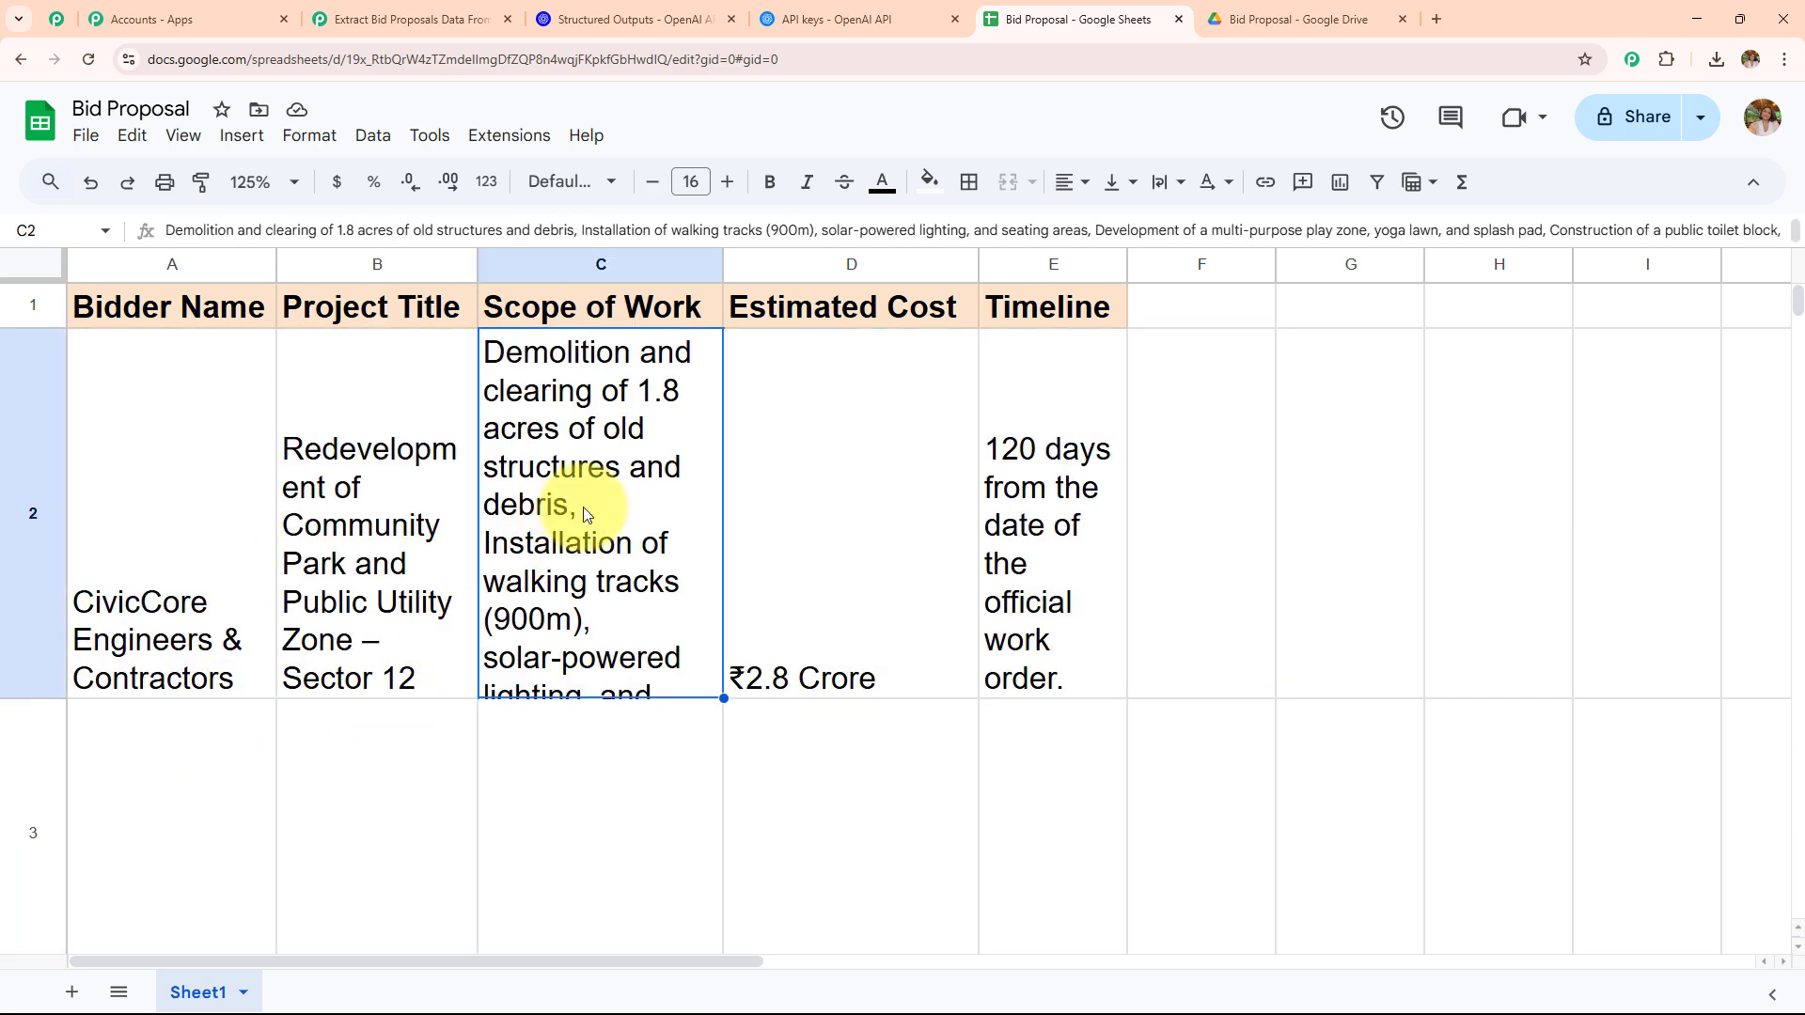
pyautogui.doubleClick(588, 503)
pyautogui.click(587, 779)
# Step: Check the Estimated Cost and Timeline entries in row 2 of the Bid Proposal spreadsheet
pyautogui.click(843, 540)
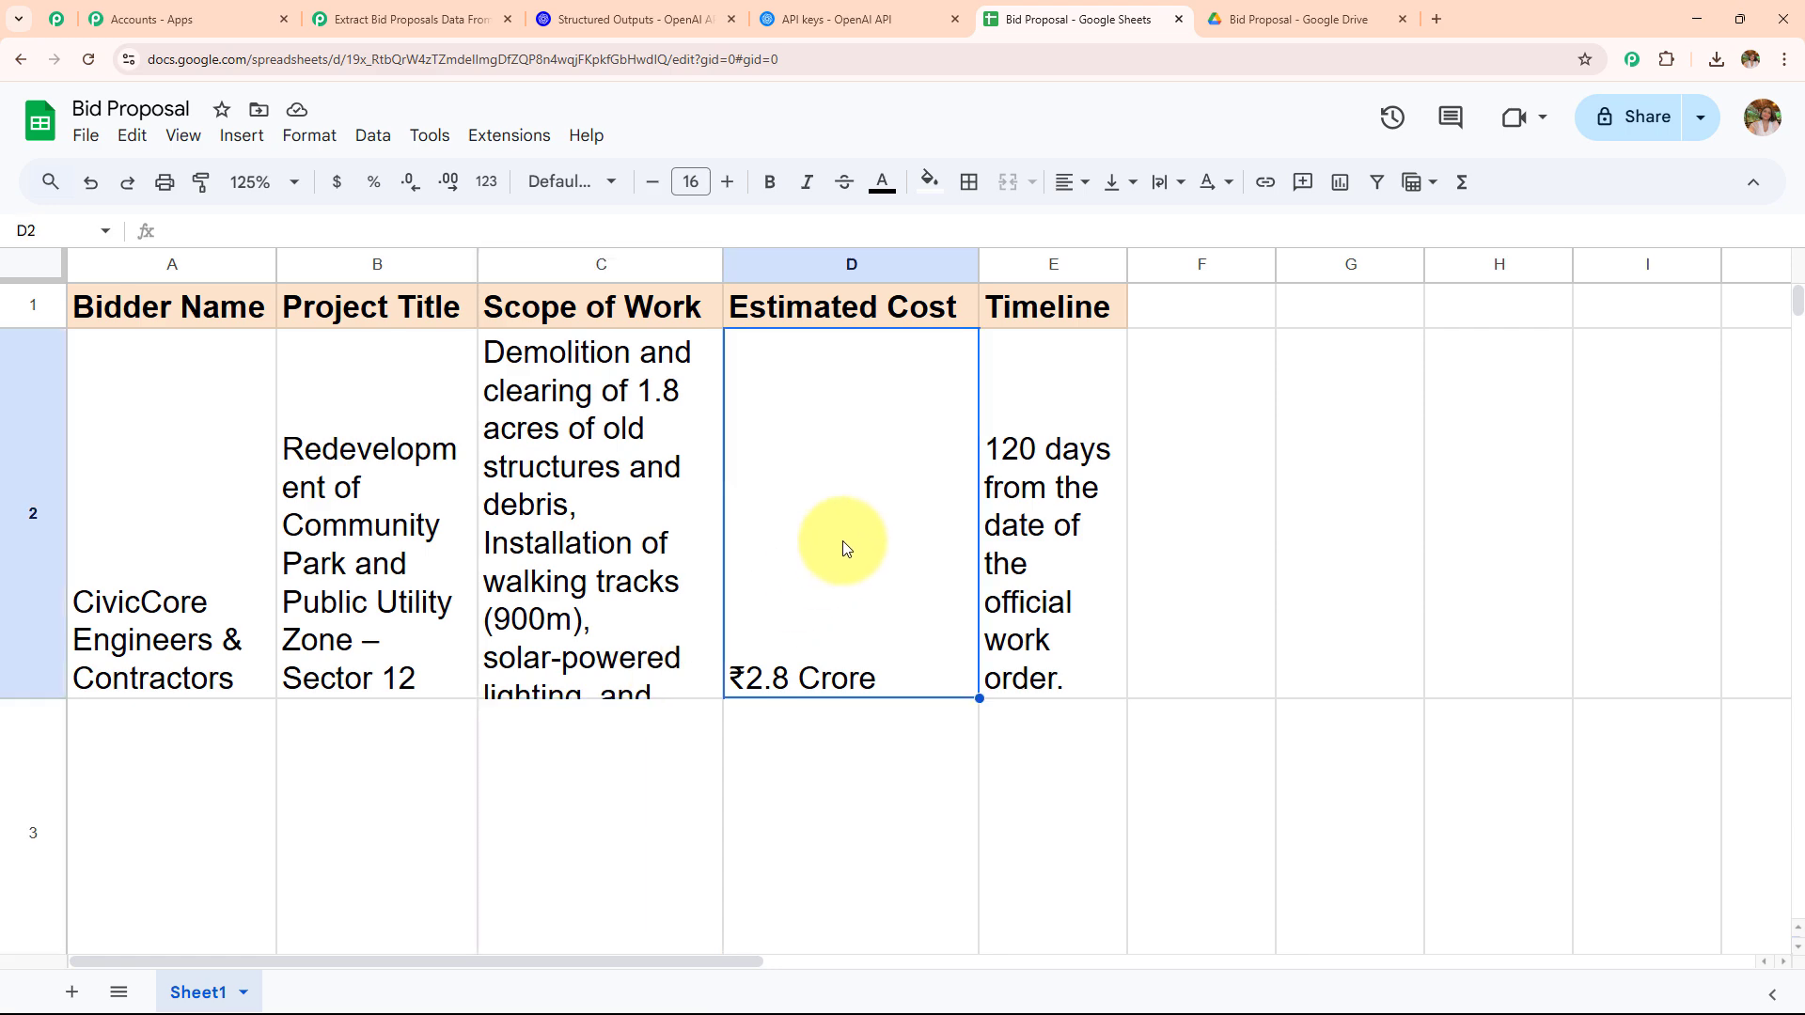
pyautogui.doubleClick(842, 539)
pyautogui.click(1038, 436)
pyautogui.doubleClick(1098, 508)
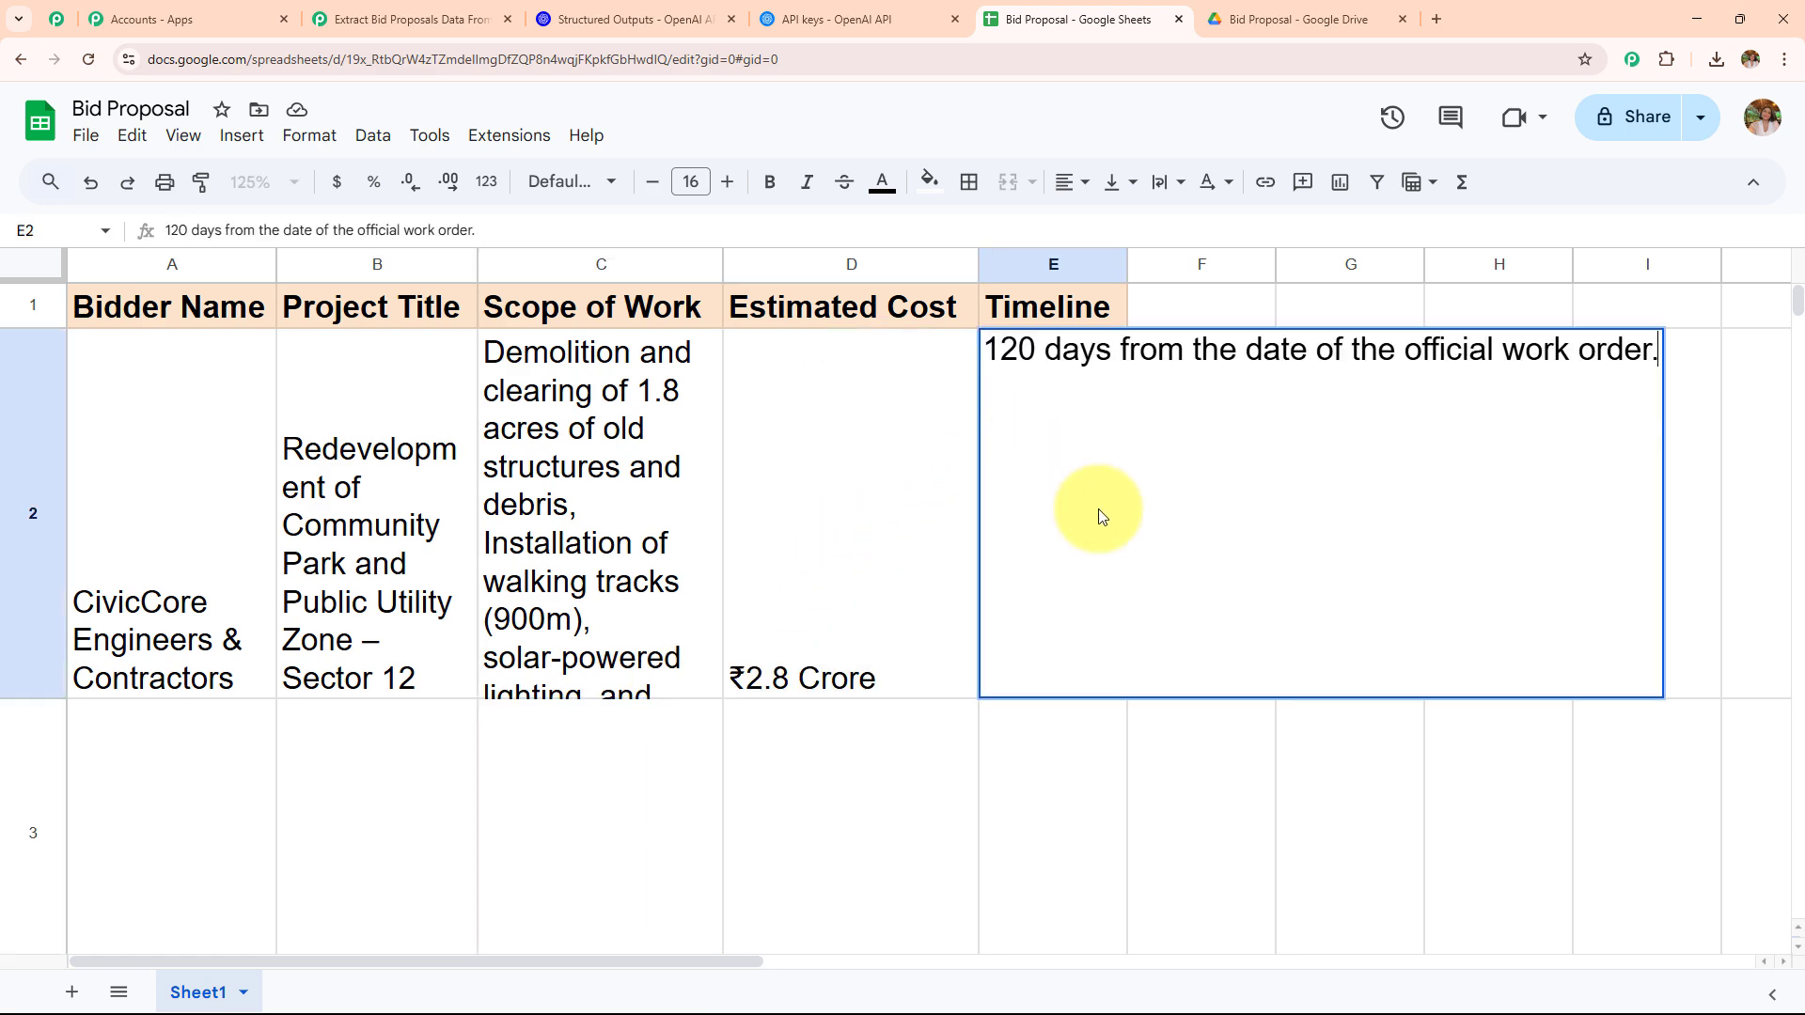
pyautogui.click(1087, 821)
# Step: Return to the Pabbly Connect workflow, collapse the Google Sheets action and review the trigger and both actions
pyautogui.click(404, 18)
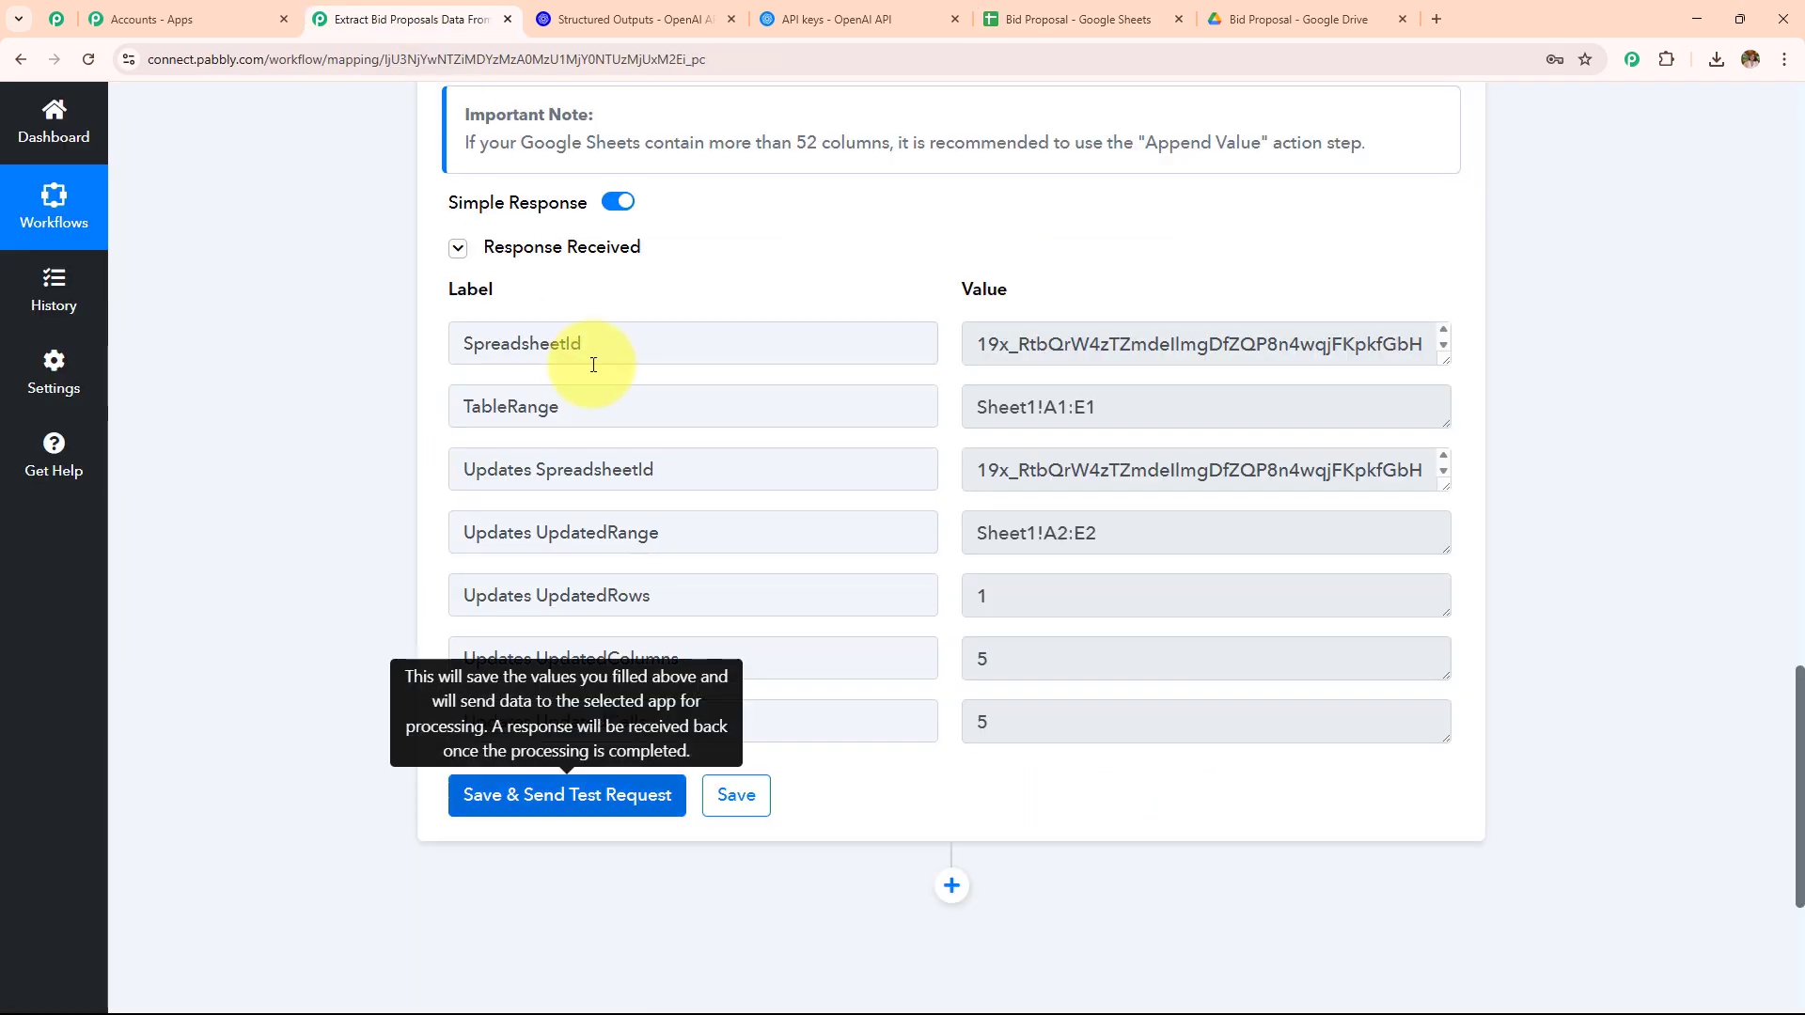
pyautogui.scroll(9, 583, 361)
pyautogui.scroll(10, 586, 360)
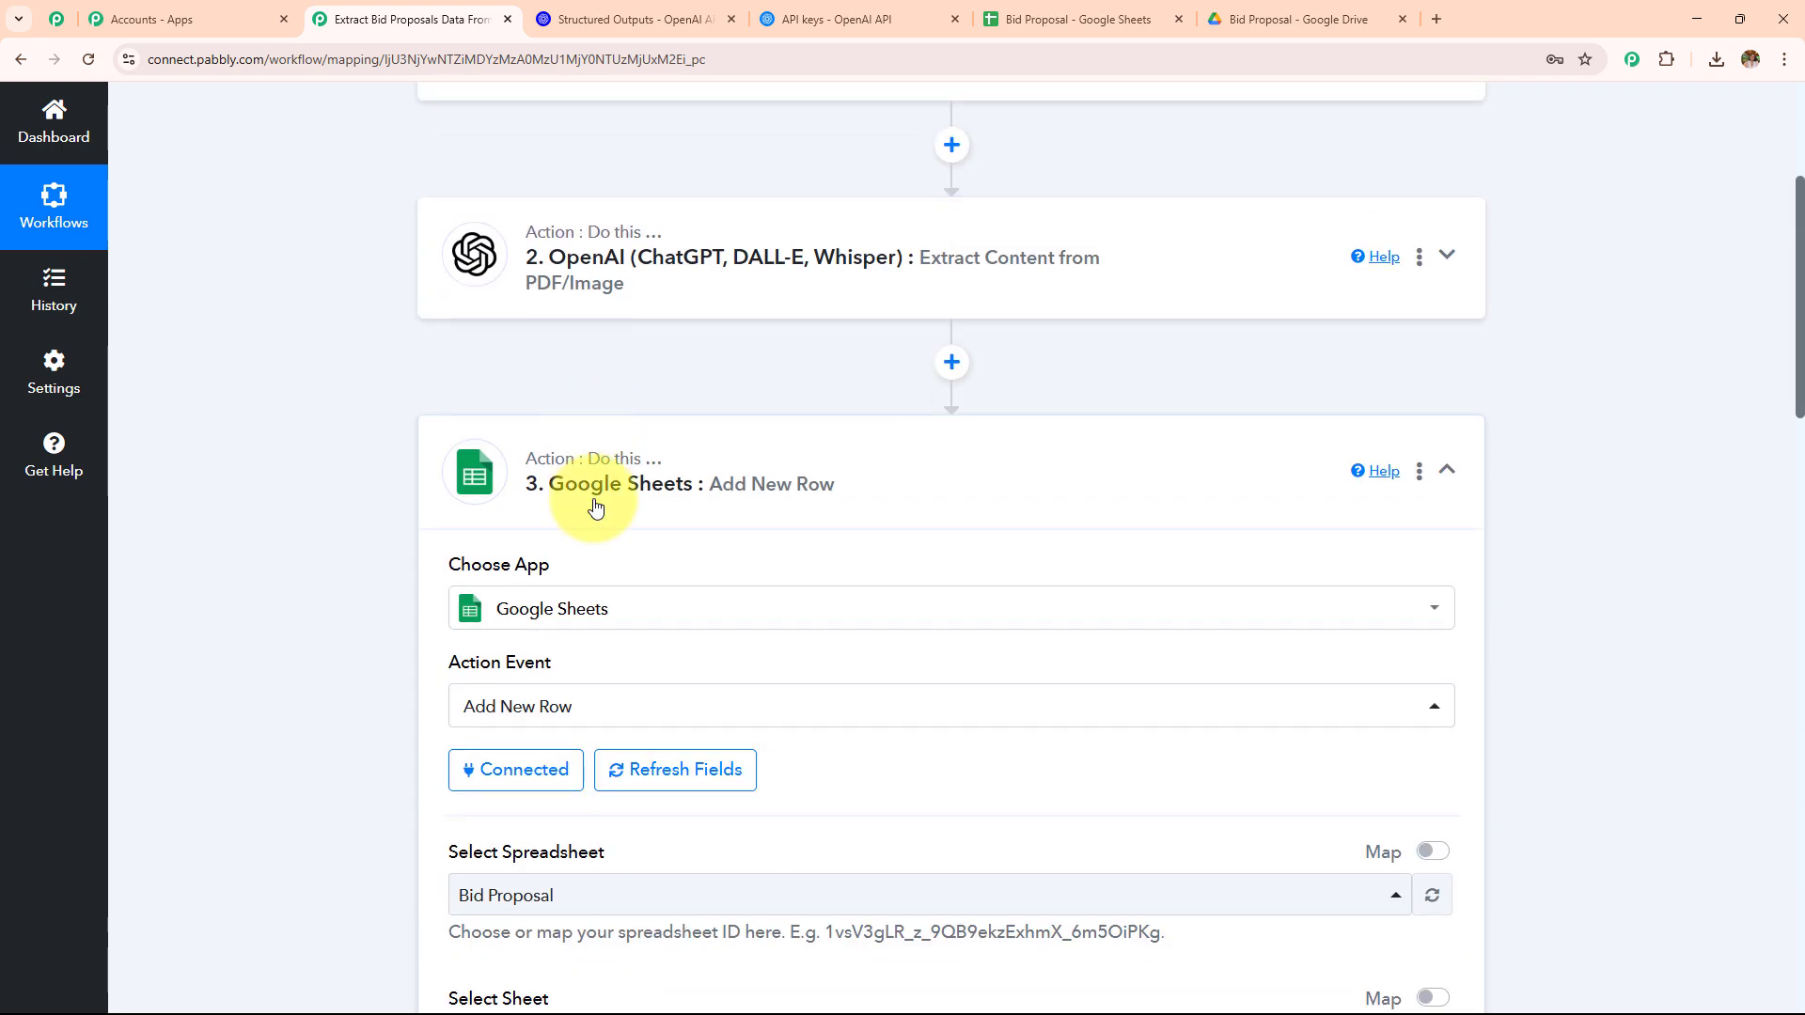
pyautogui.click(601, 498)
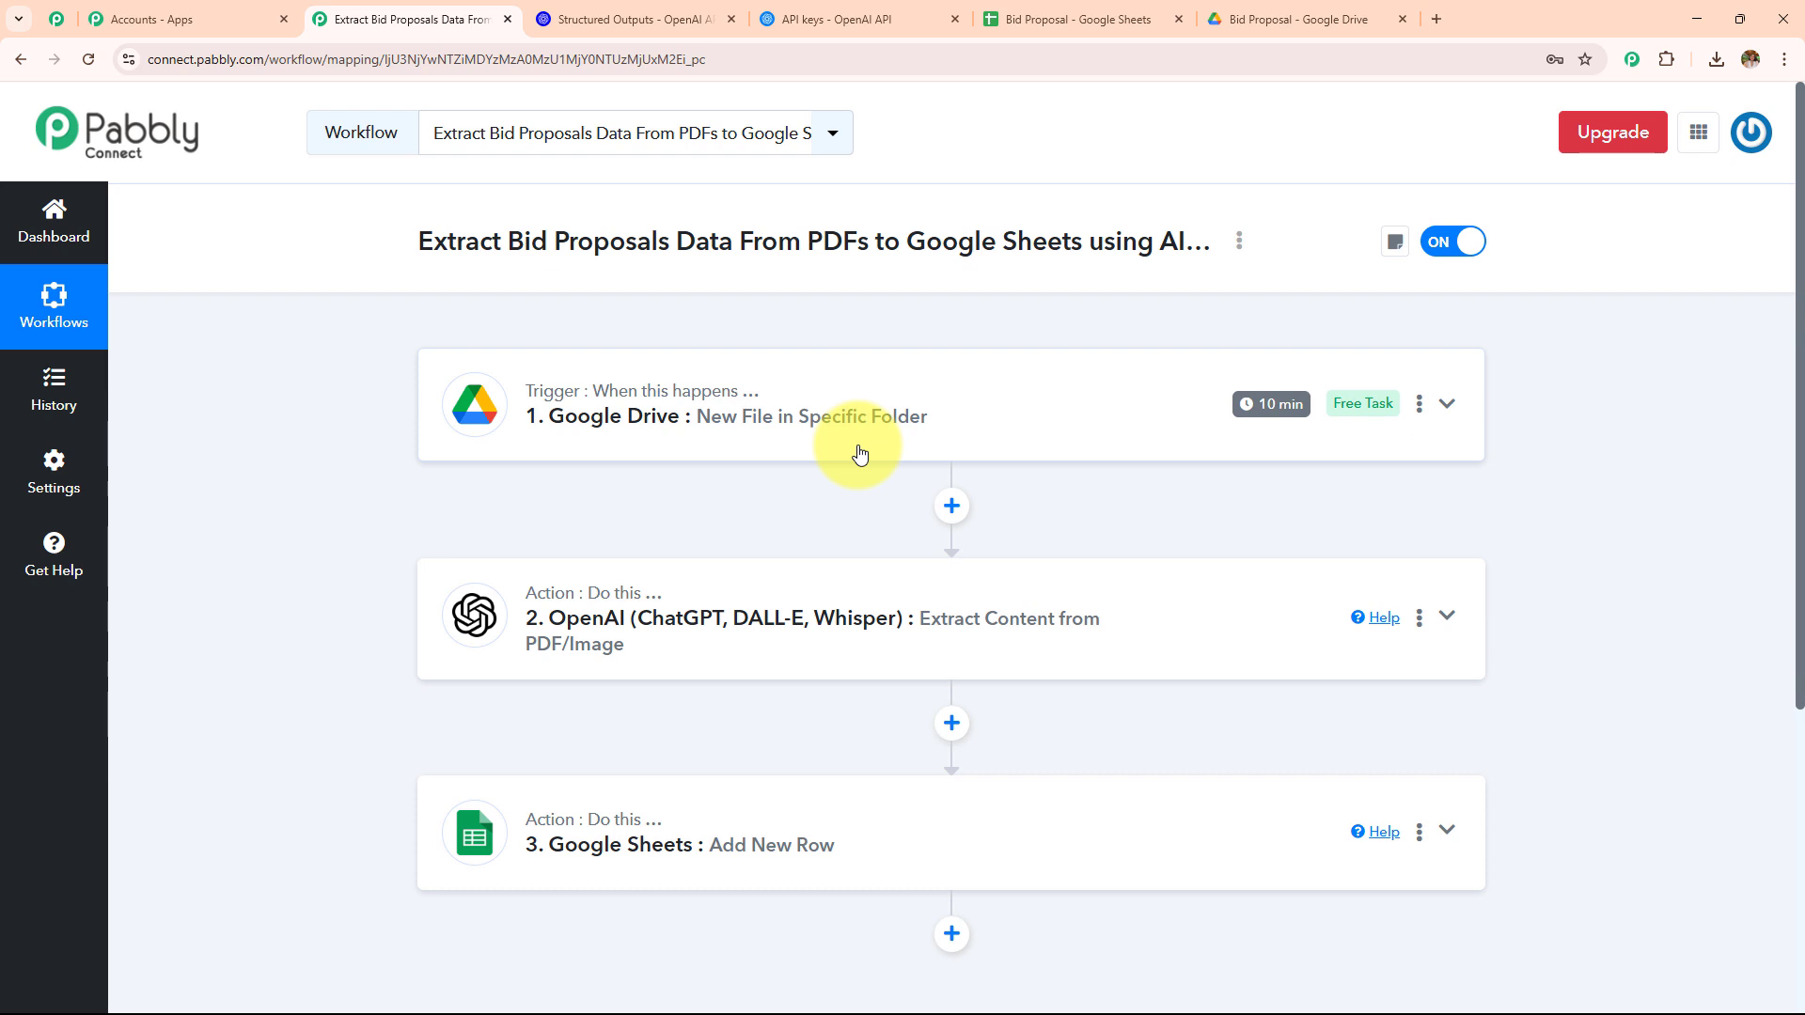
pyautogui.scroll(-3, 859, 451)
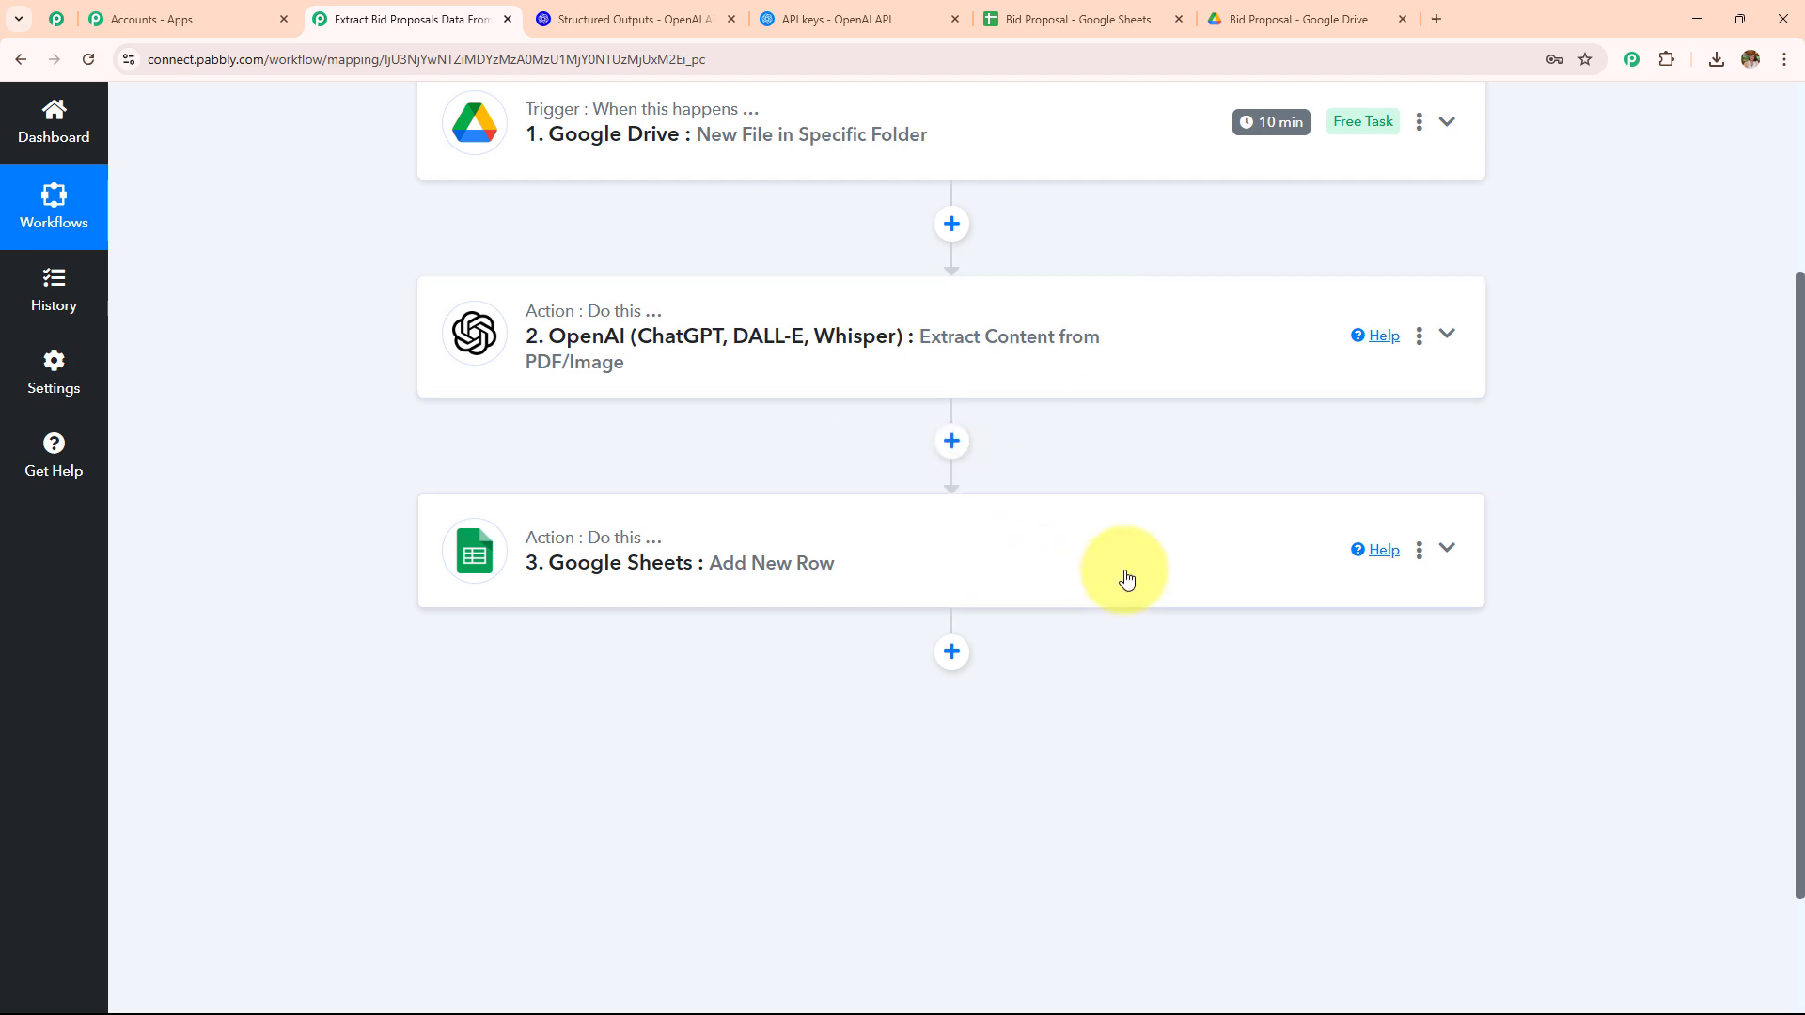
pyautogui.scroll(3, 1127, 578)
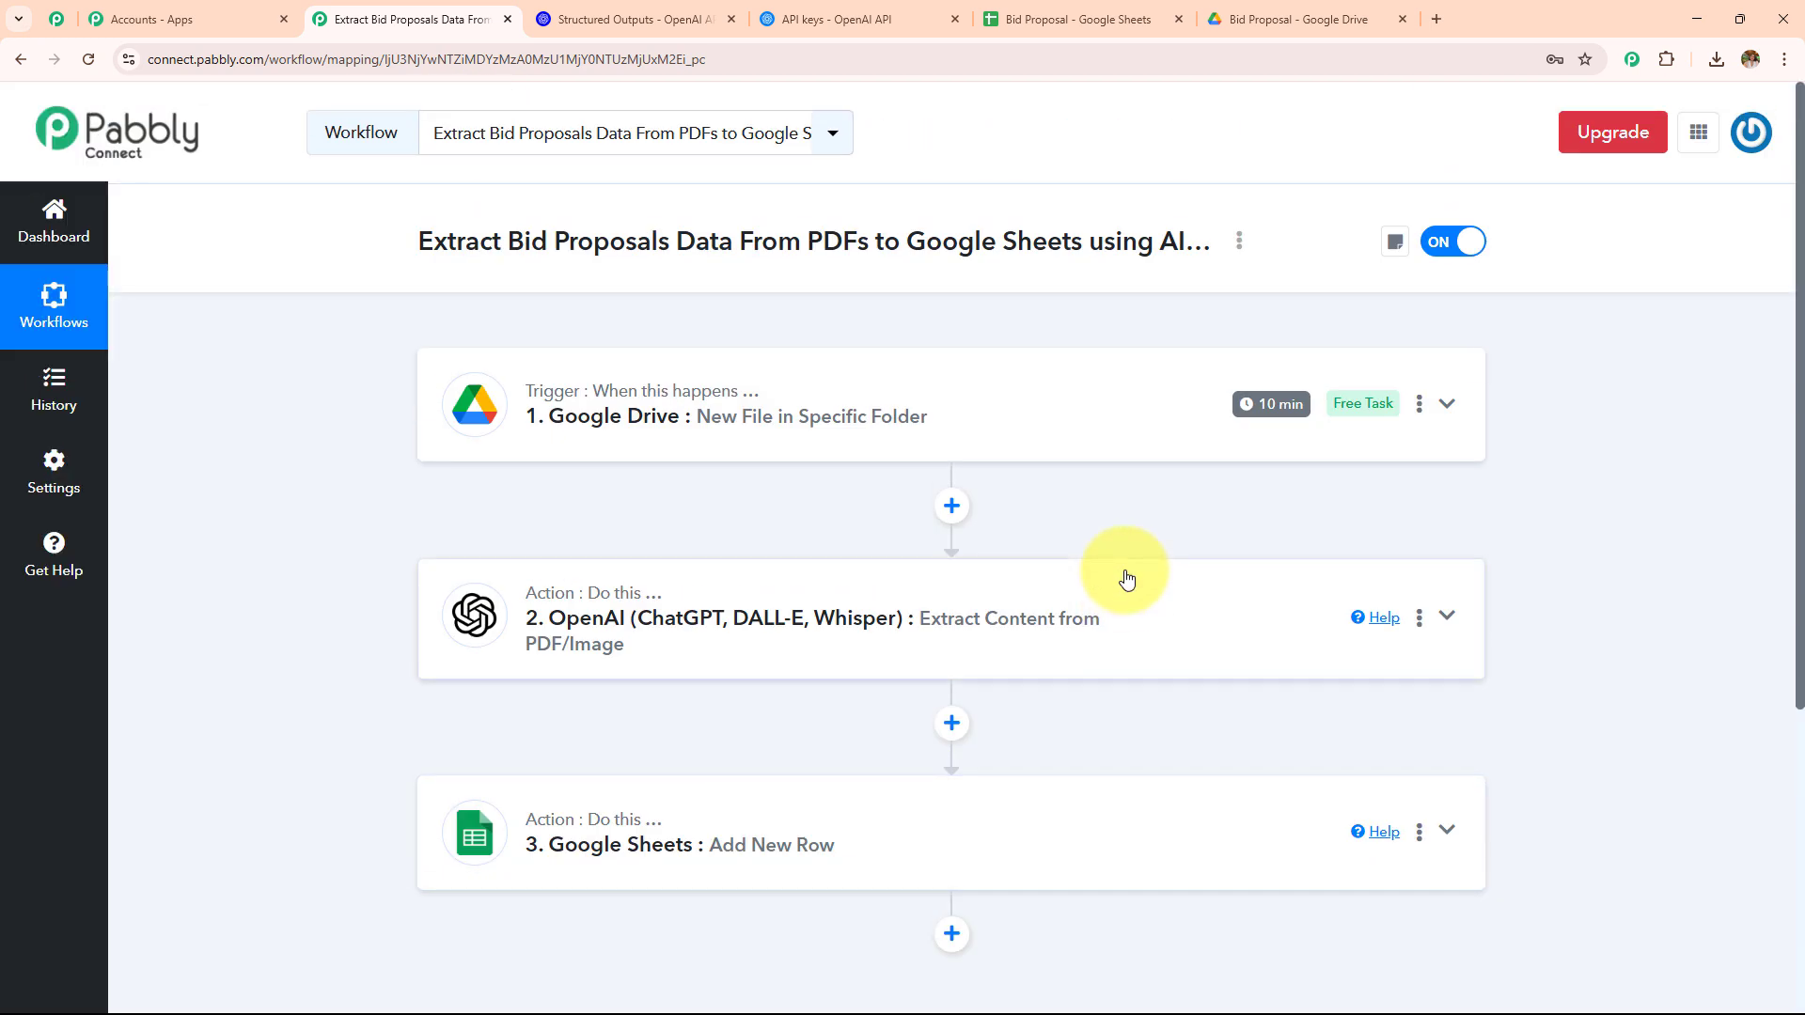